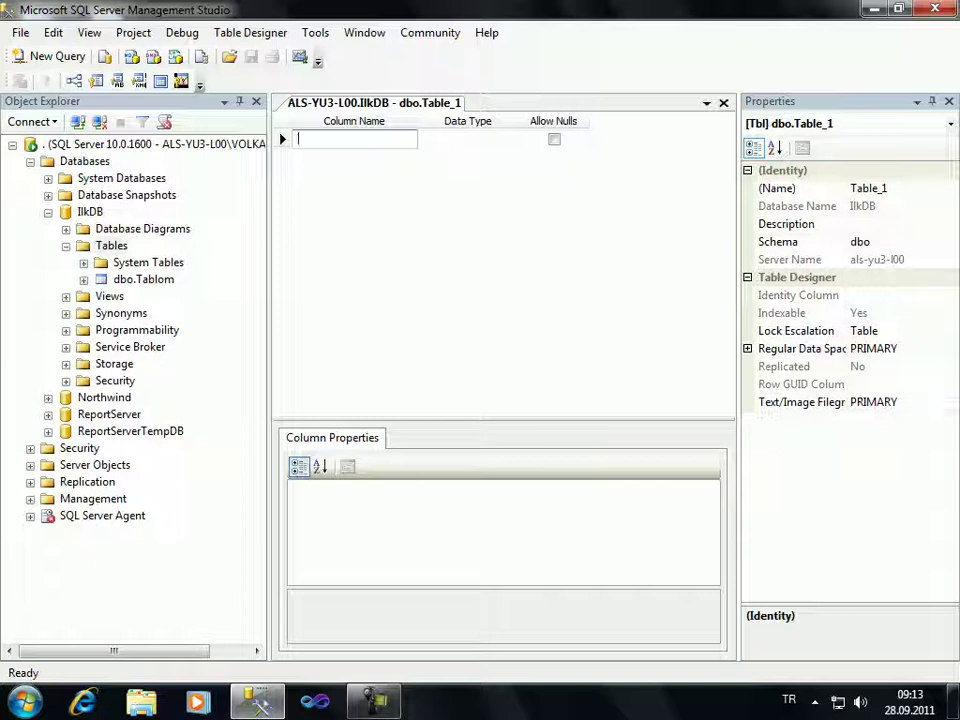
Add a first column named Id with data type int to Table_1
type("Id")
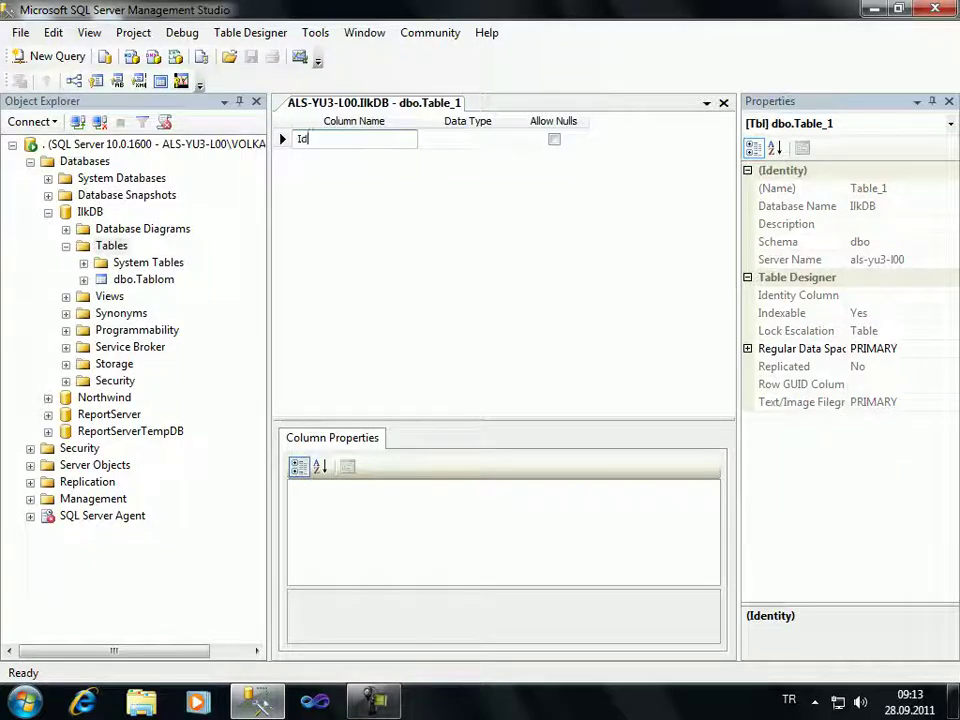
key("Tab")
type("int")
key("Tab")
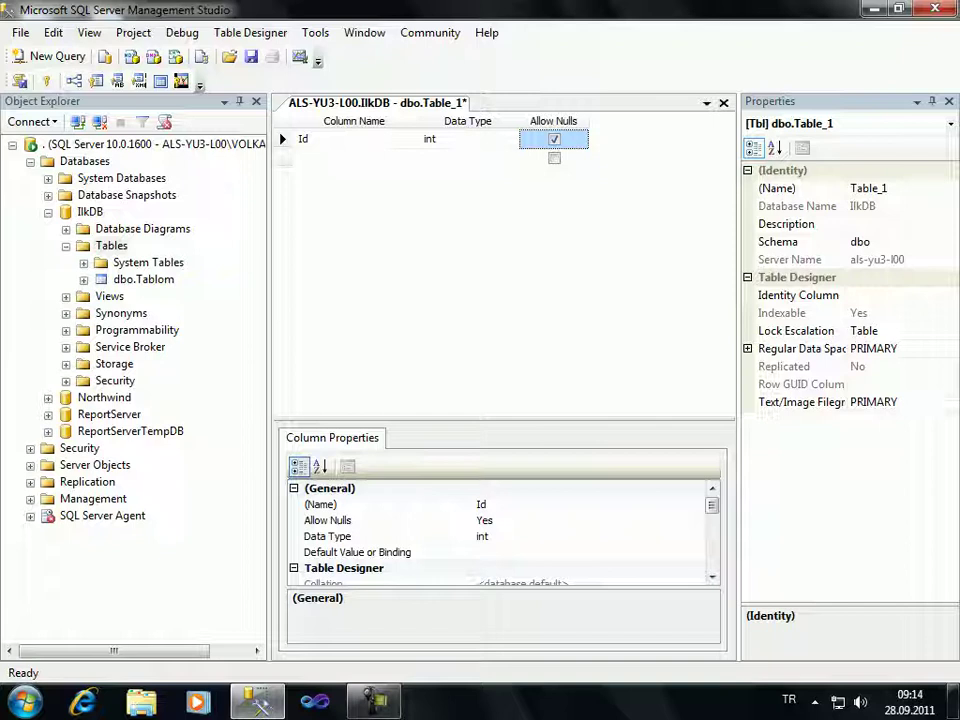
Set Id as Table_1's Identity Column in Properties and dismiss the Windows Update notice
left_click(798, 295)
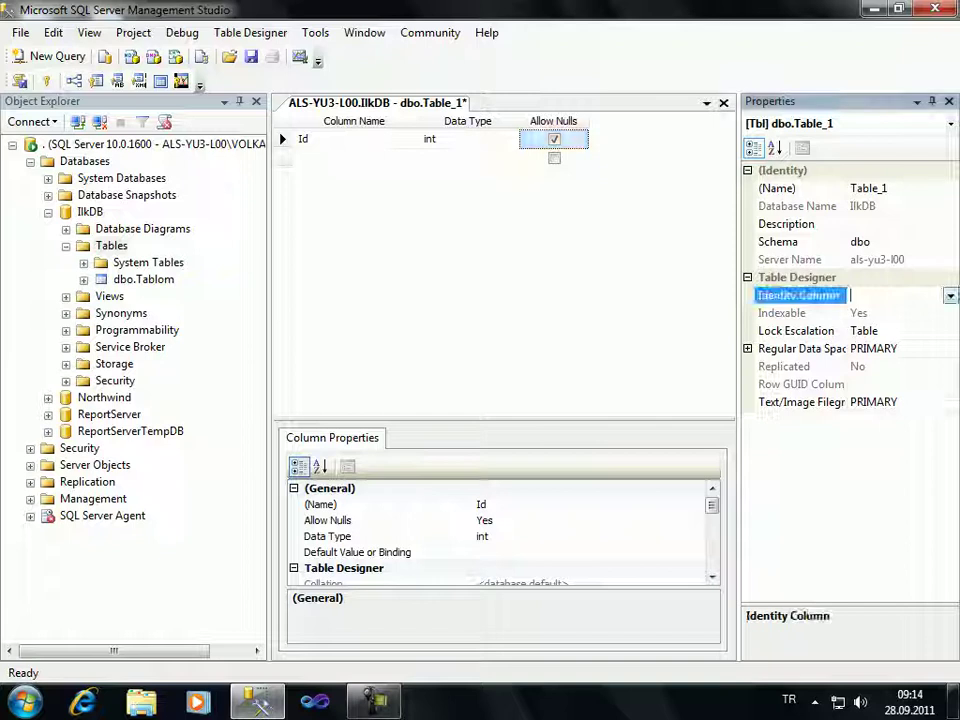
left_click(950, 295)
left_click(855, 313)
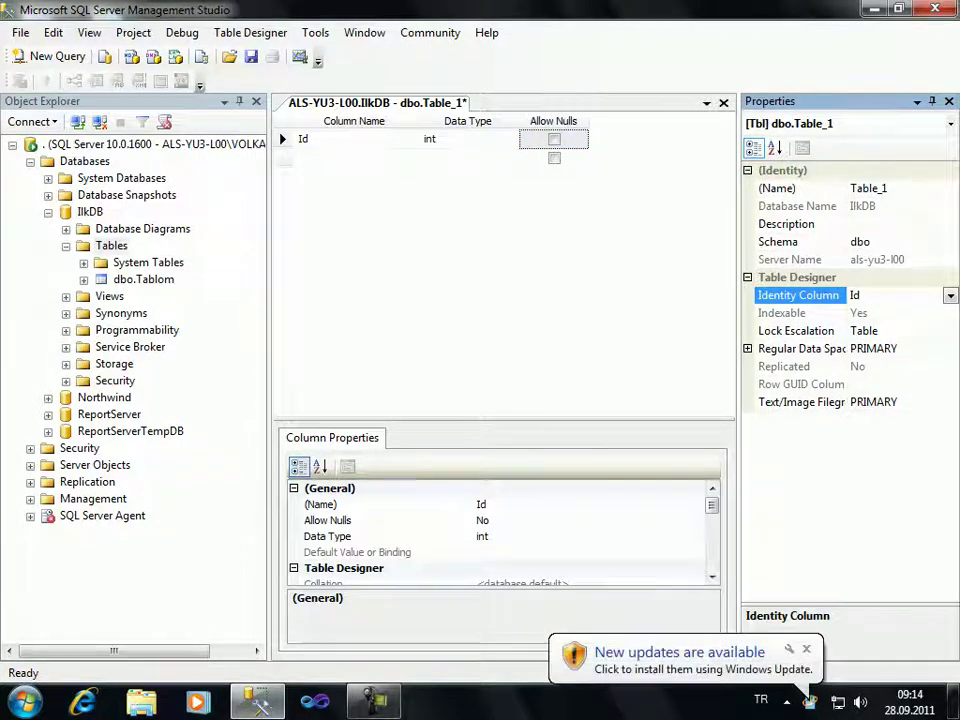
left_click(806, 649)
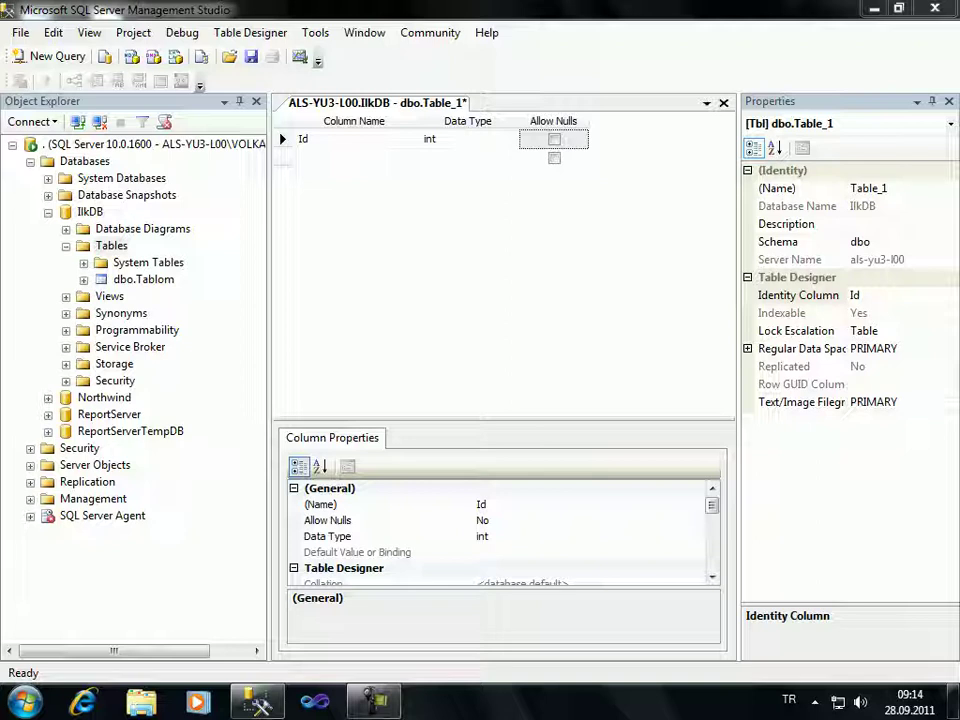
Expand Id's Identity Specification and toggle Is Identity off and back to Yes, with increment 1 and seed 1
scroll(500, 530, "down", 5)
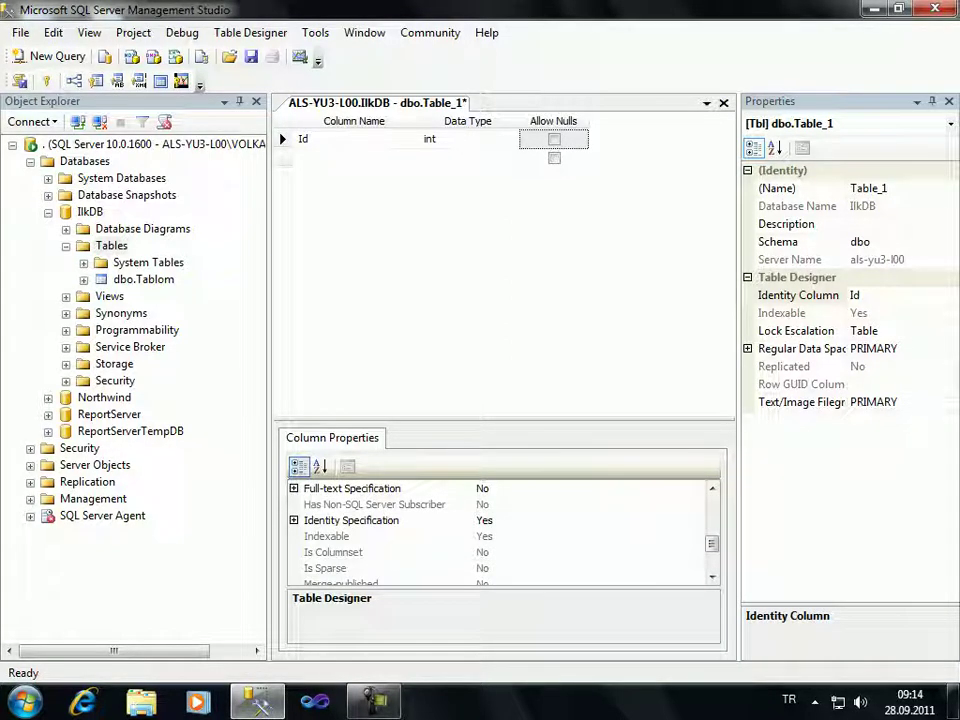
left_click(293, 520)
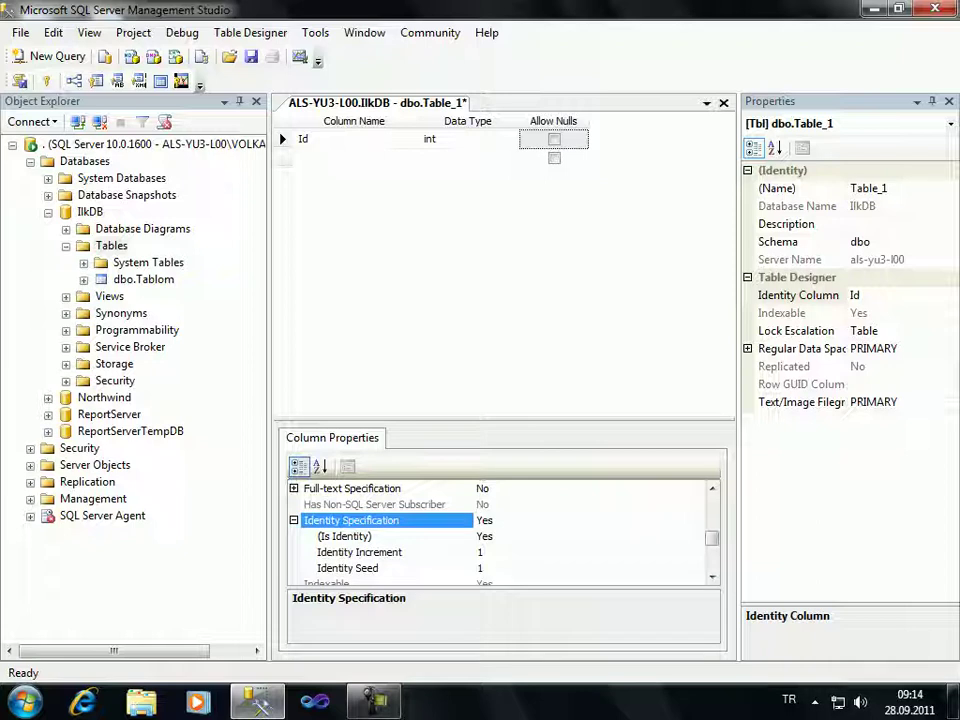
left_click(283, 139)
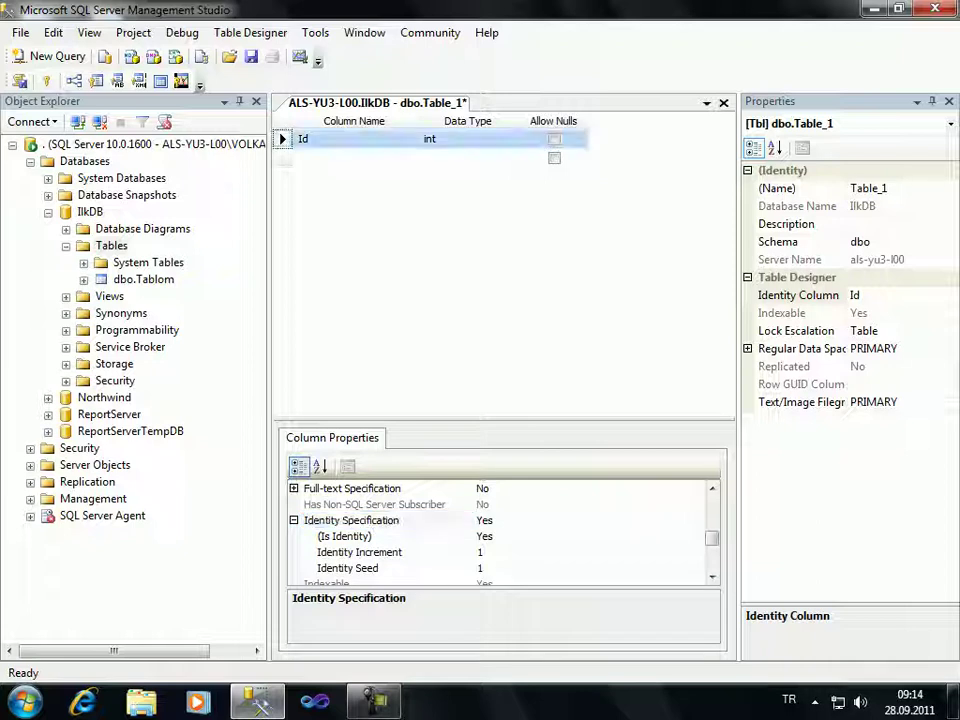
left_click(350, 520)
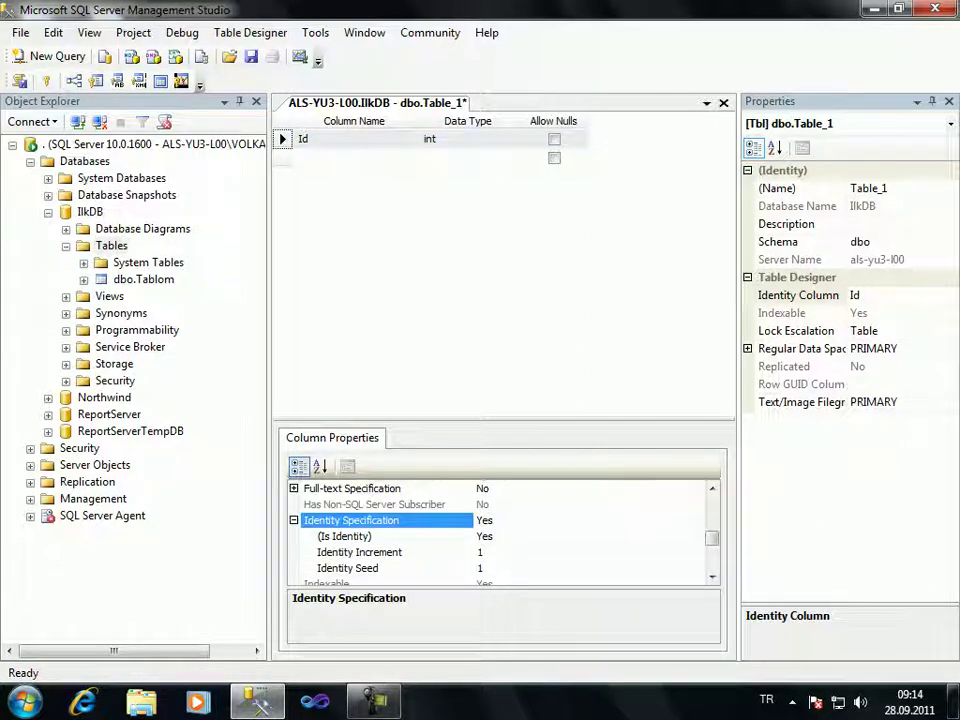
left_click(344, 536)
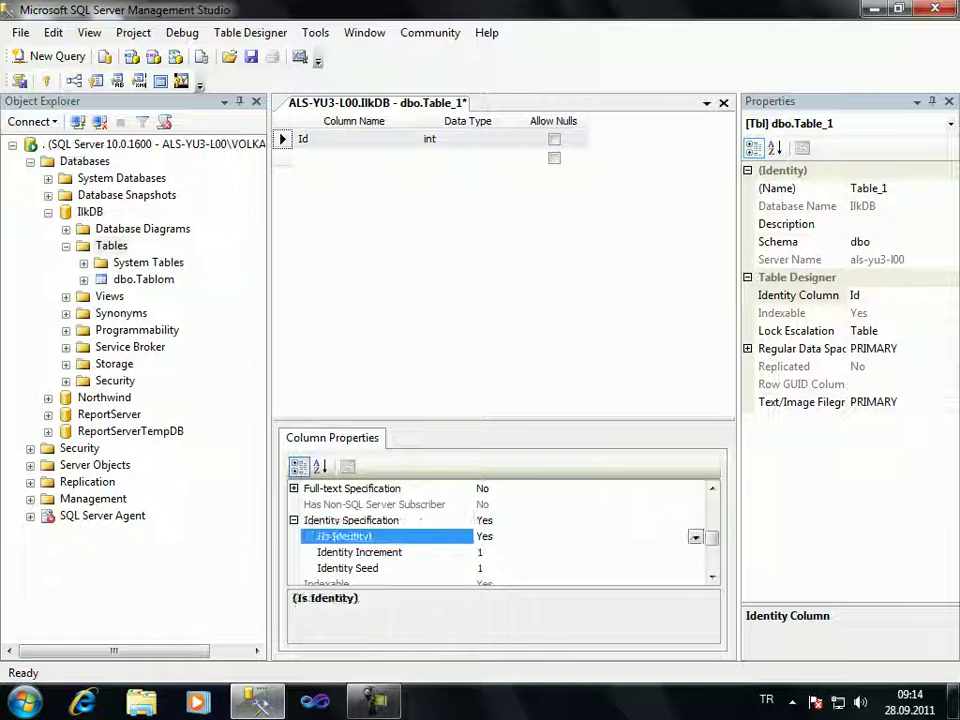
double_click(344, 536)
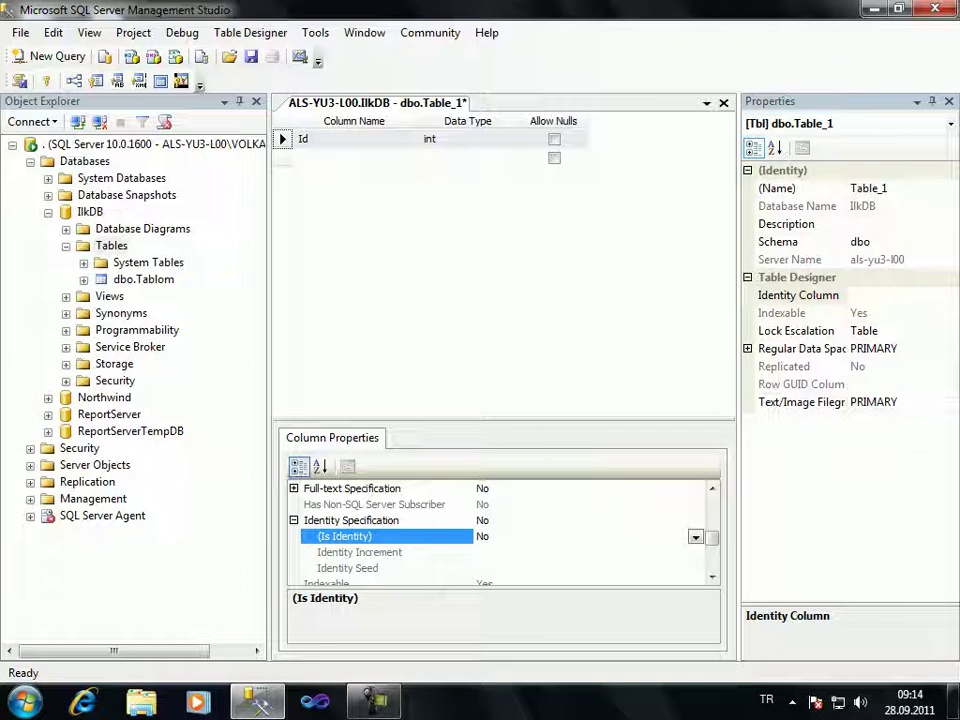
key("Down")
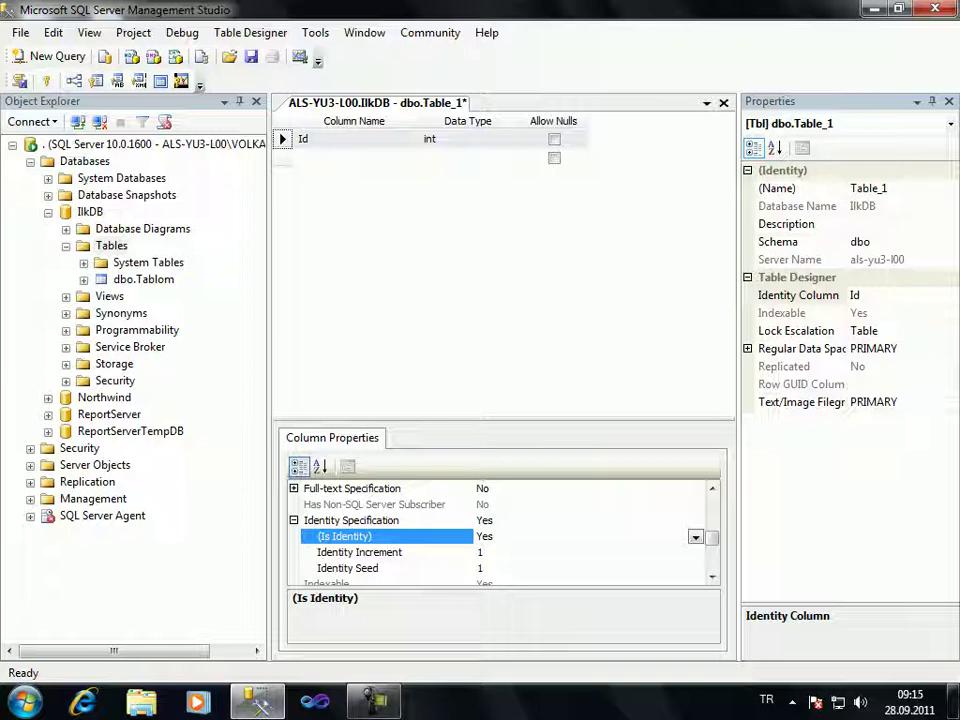
key("Down")
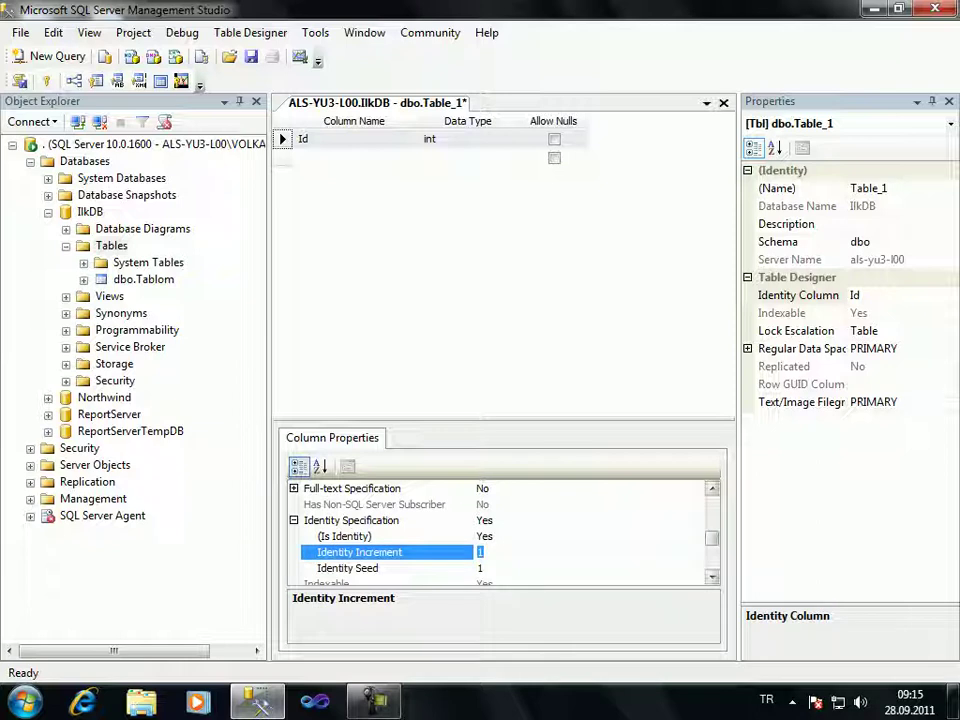
scroll(500, 530, "down", 3)
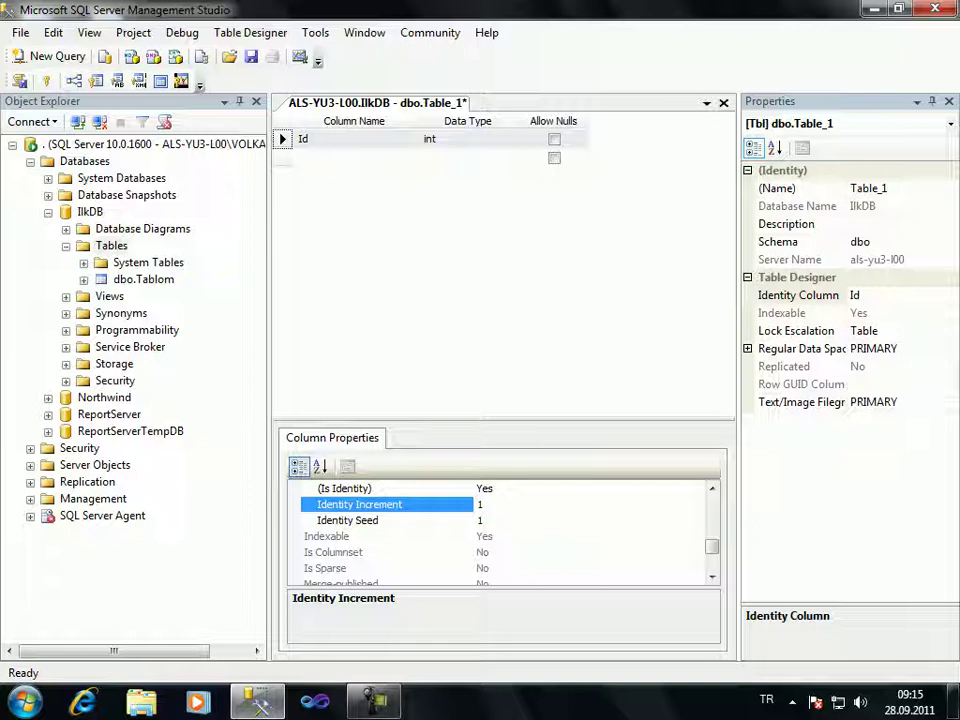
left_click(347, 520)
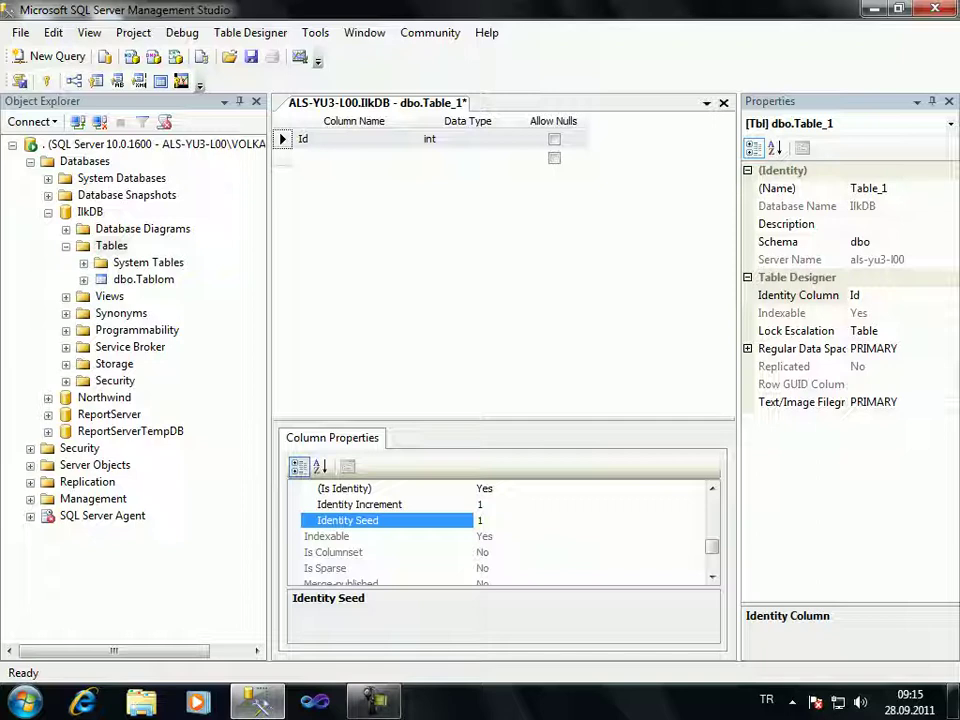
key("Up")
key("Down")
key("Tab")
type("2")
key("Up")
key("Tab")
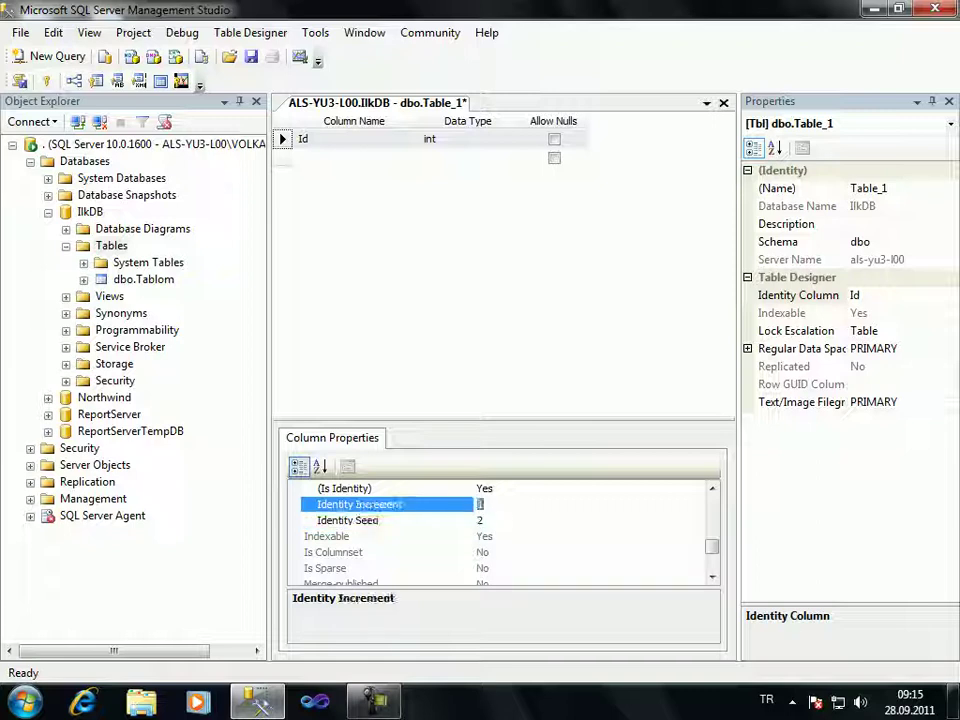
type("3")
left_click(480, 520)
type("1")
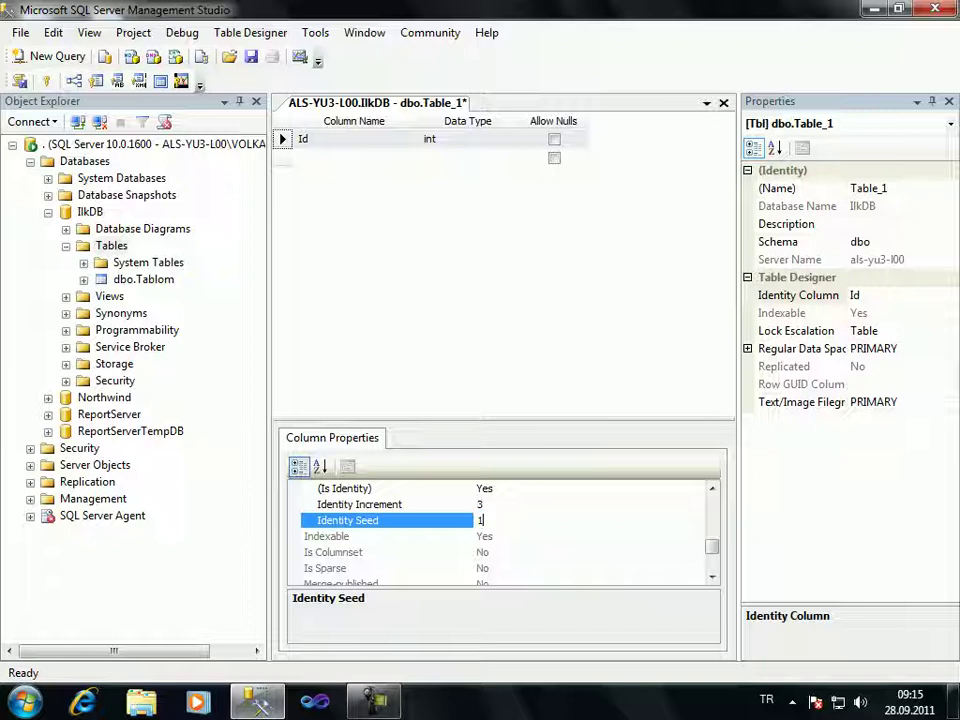
left_click(480, 504)
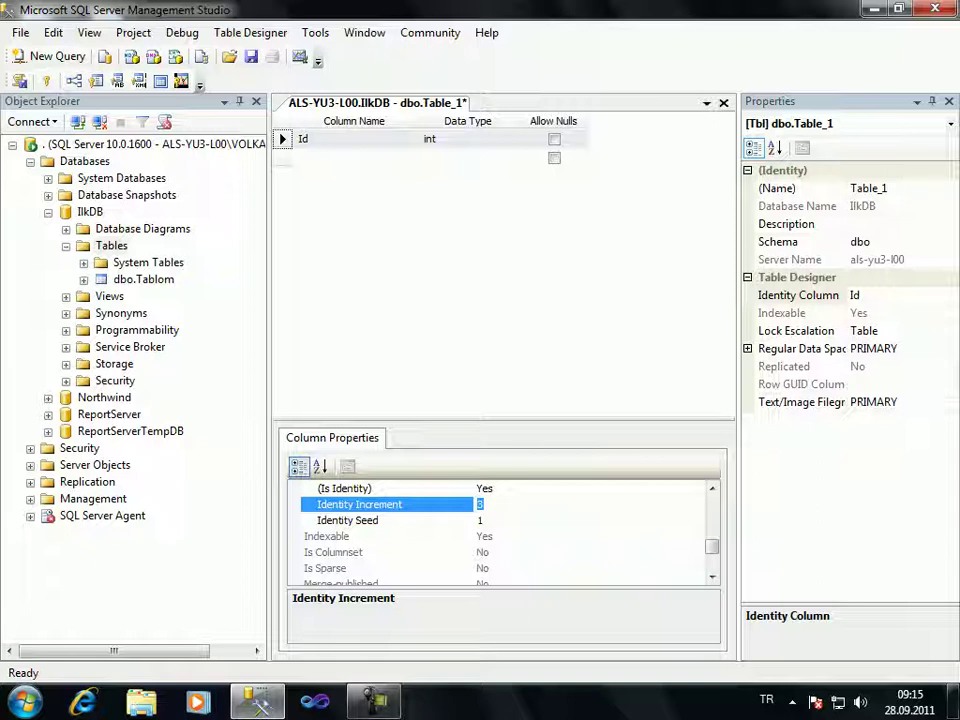
type("1")
left_click(350, 139)
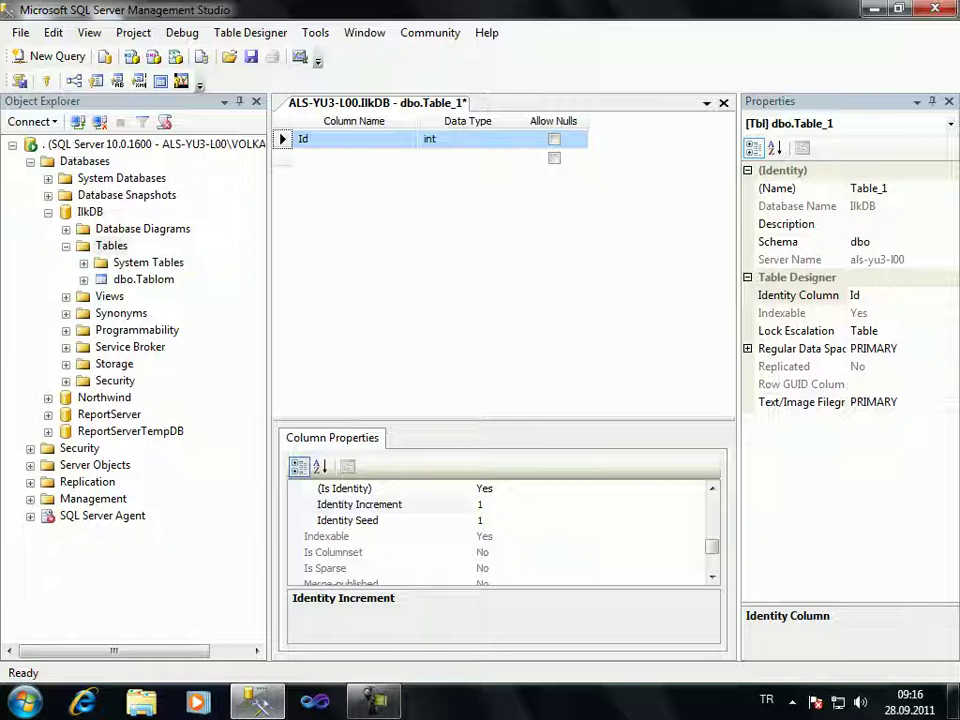
left_click(554, 139)
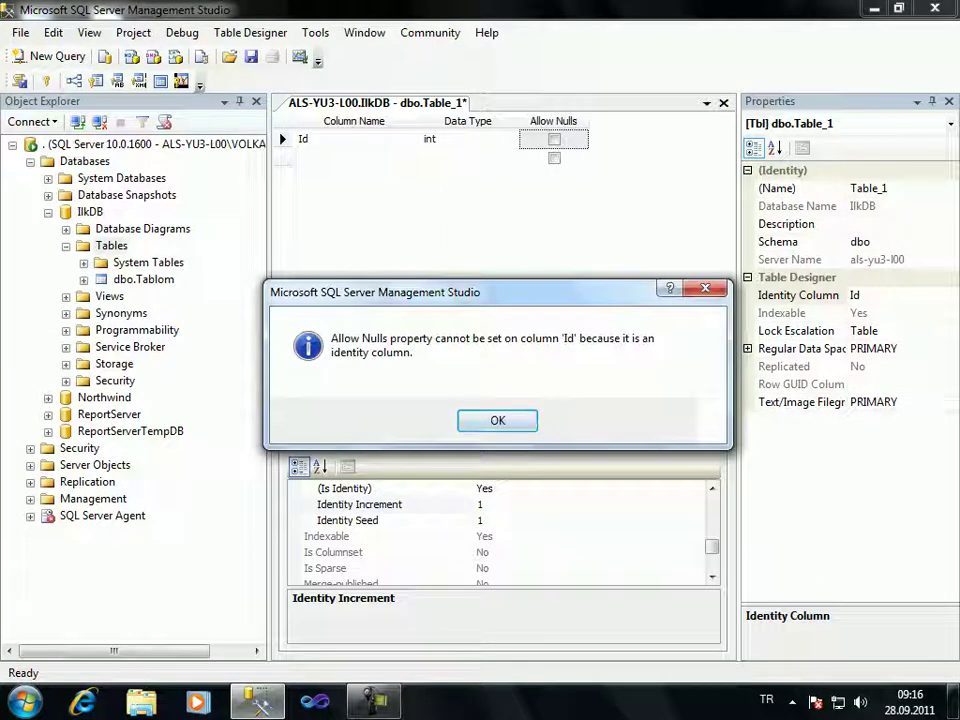
key("Return")
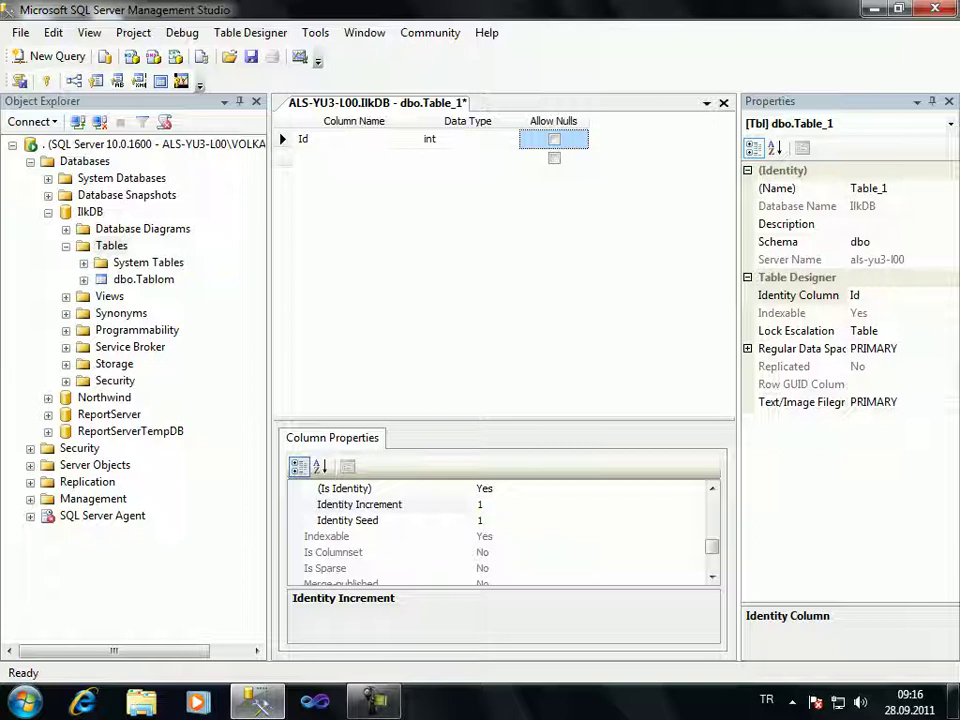
key("space")
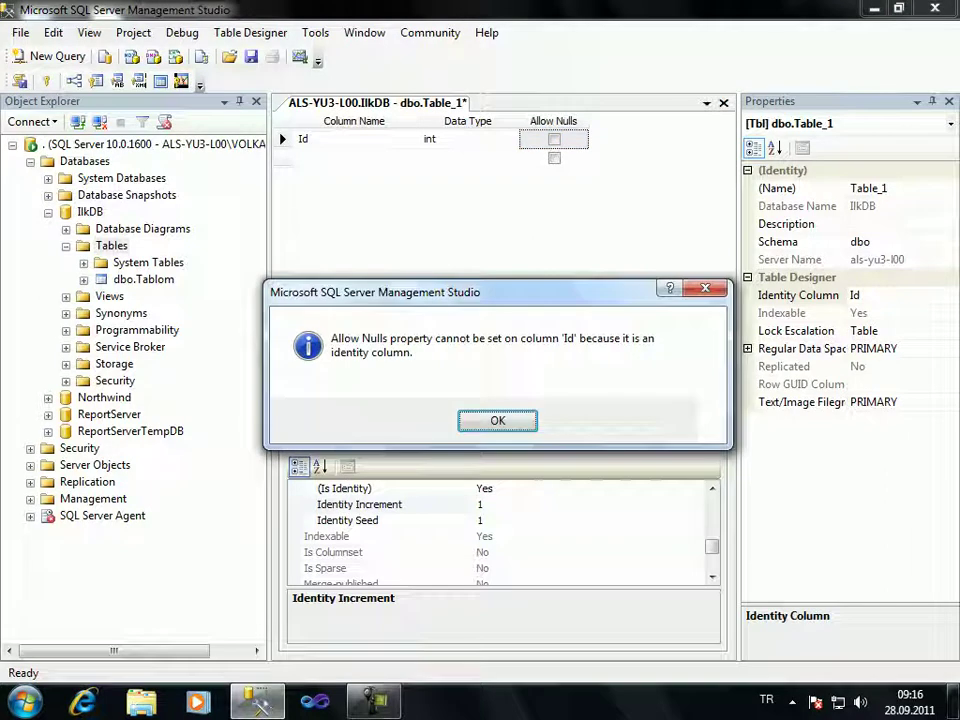
key("Return")
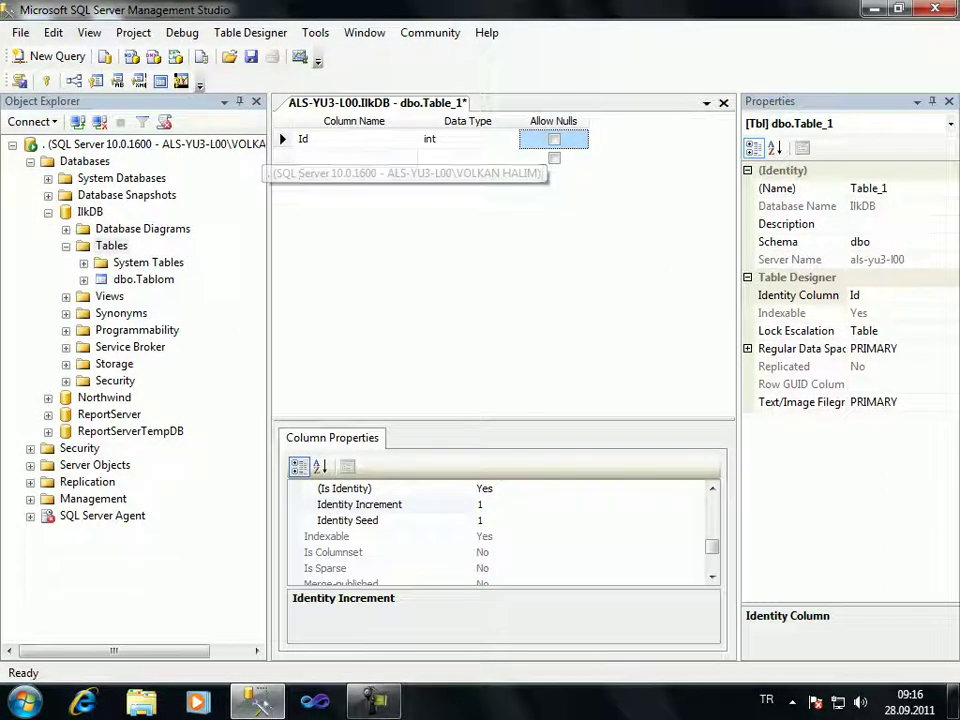
left_click(355, 157)
Add column Ad as nchar(10) allowing nulls, after trying lengths 50 and 100
type("Ad")
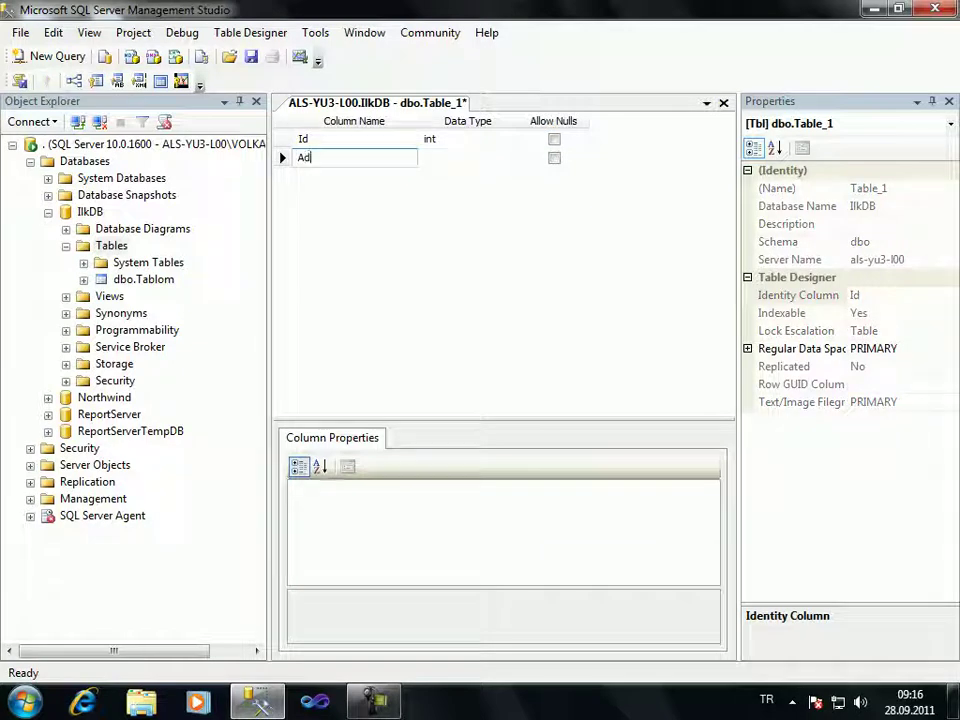
key("Tab")
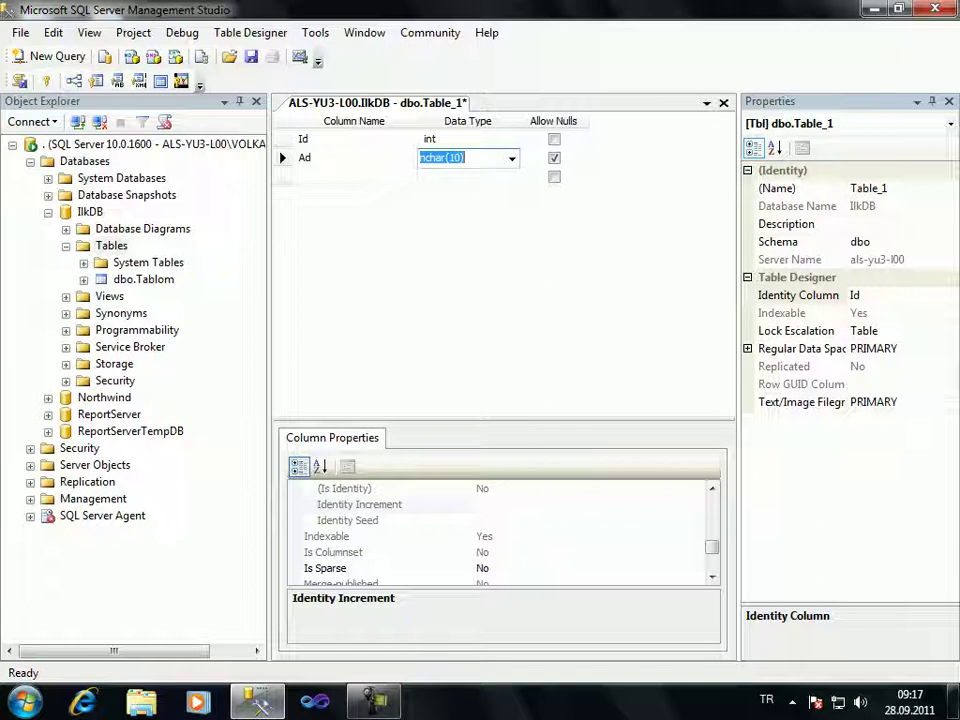
left_click(451, 158)
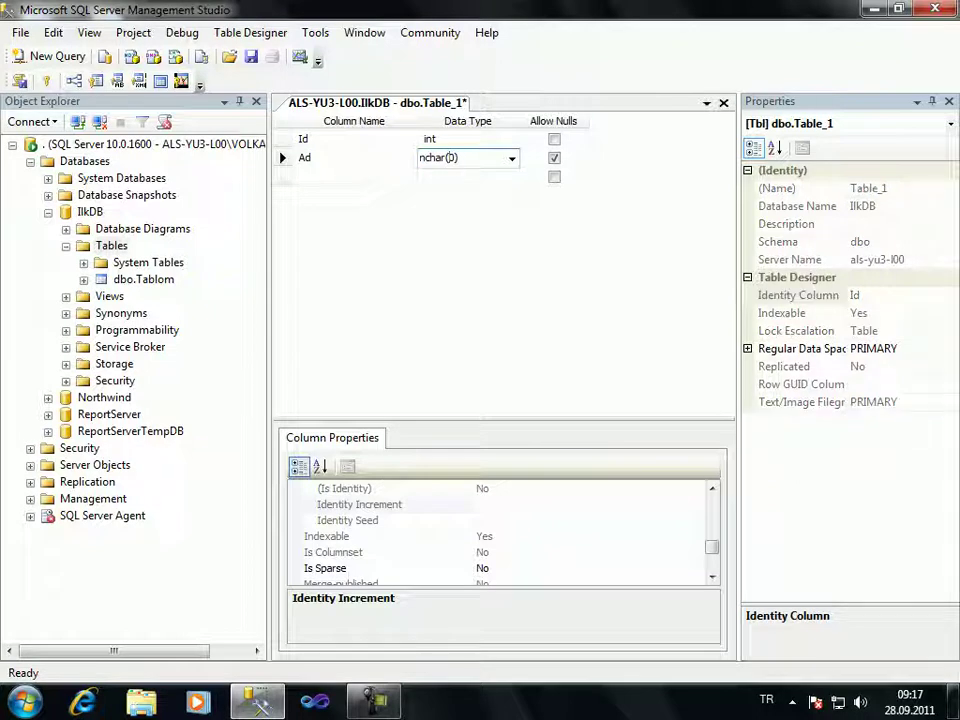
type("50")
key("BackSpace")
key("BackSpace")
type("100")
key("BackSpace")
left_click(465, 177)
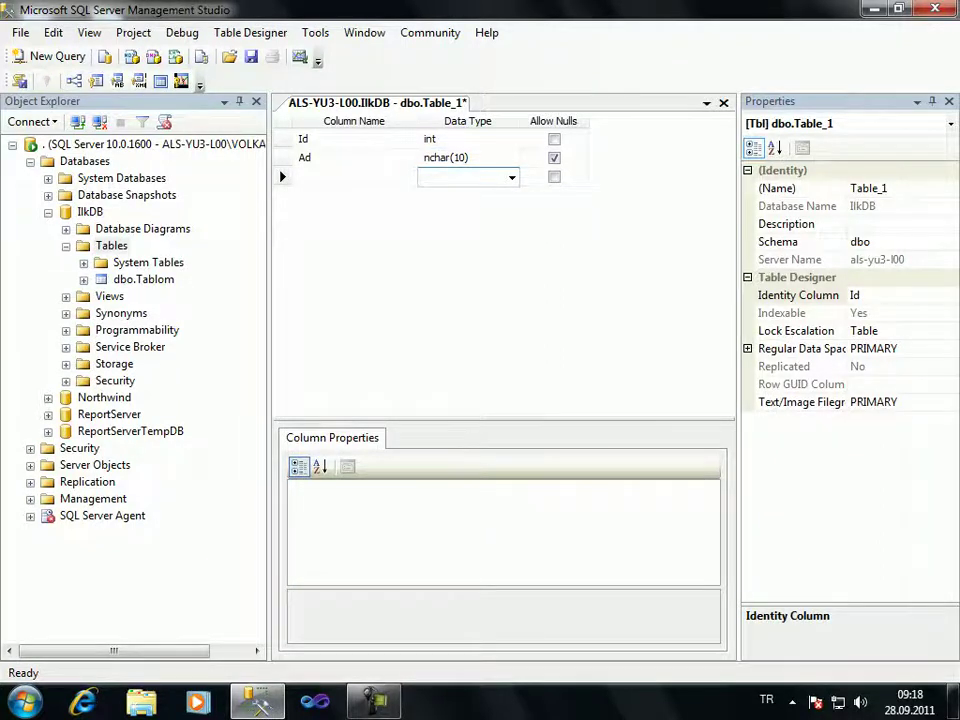
Save the table as Kisiler and open its Edit Top 200 Rows grid
key("ctrl+s")
type("Kisilert")
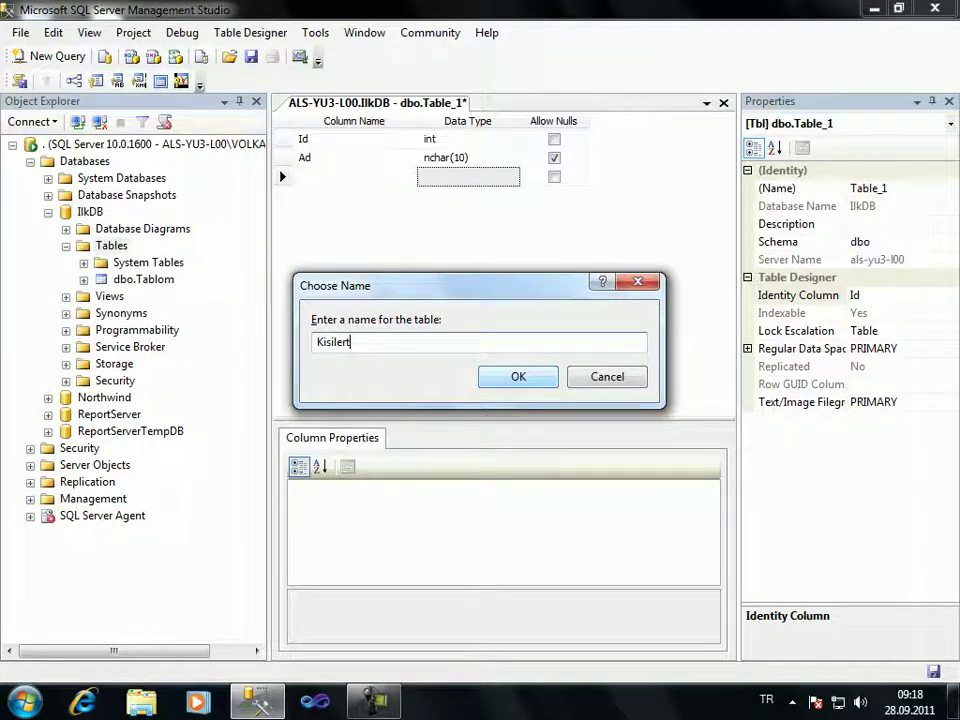
key("BackSpace")
key("Return")
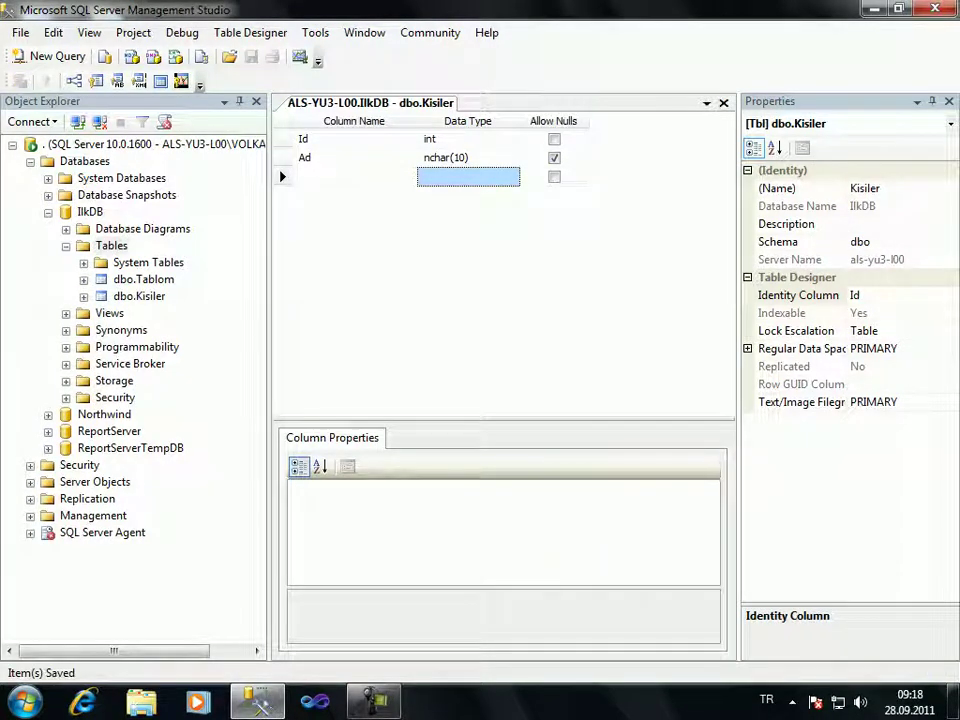
right_click(139, 296)
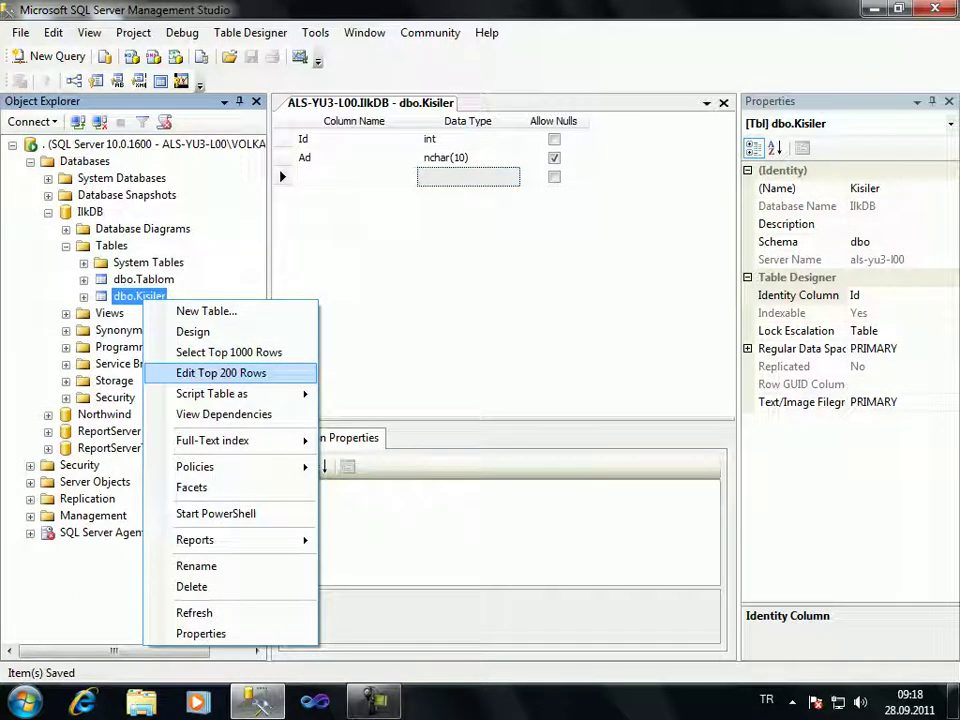
key("Return")
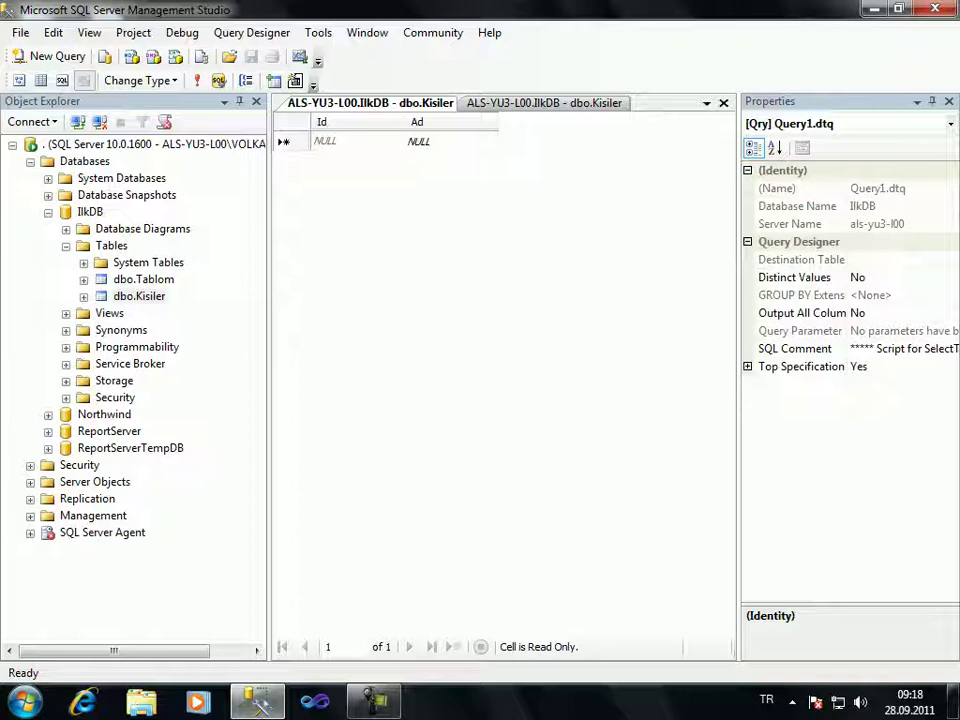
Enter a first name in Ad, shortening it to fit nchar(10) after the truncation error
left_click(419, 140)
type("Abdul")
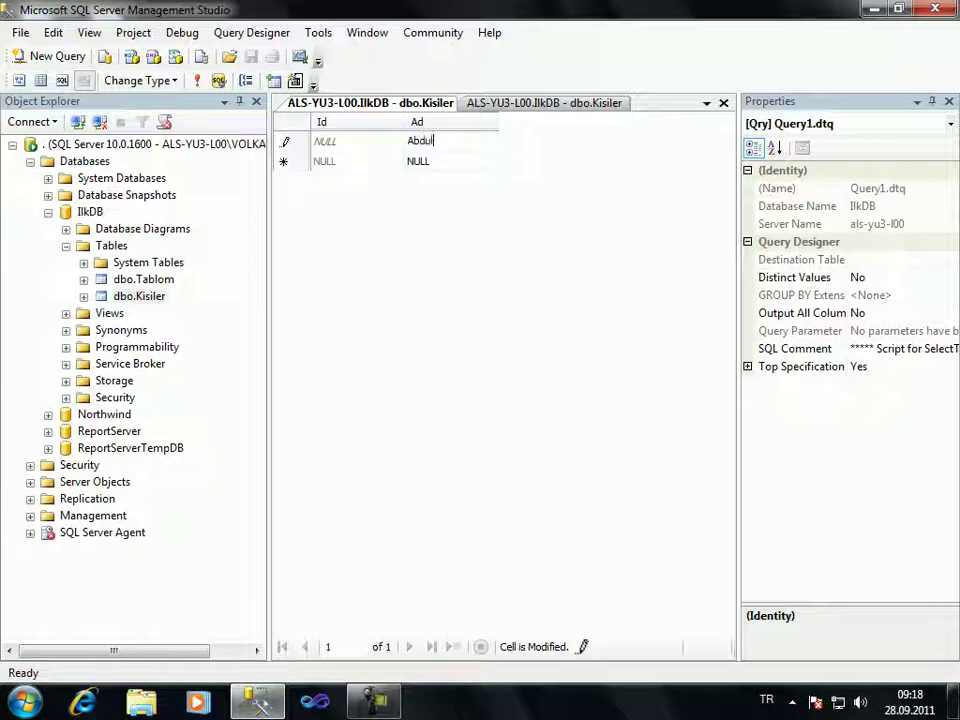
type("muttalip")
key("Return")
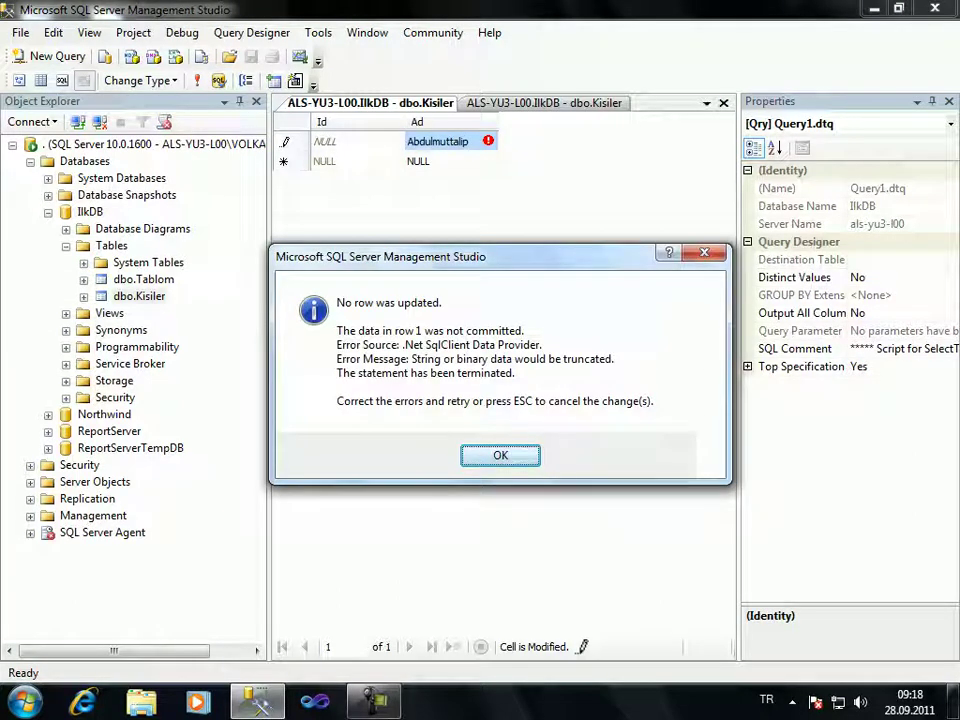
key("Return")
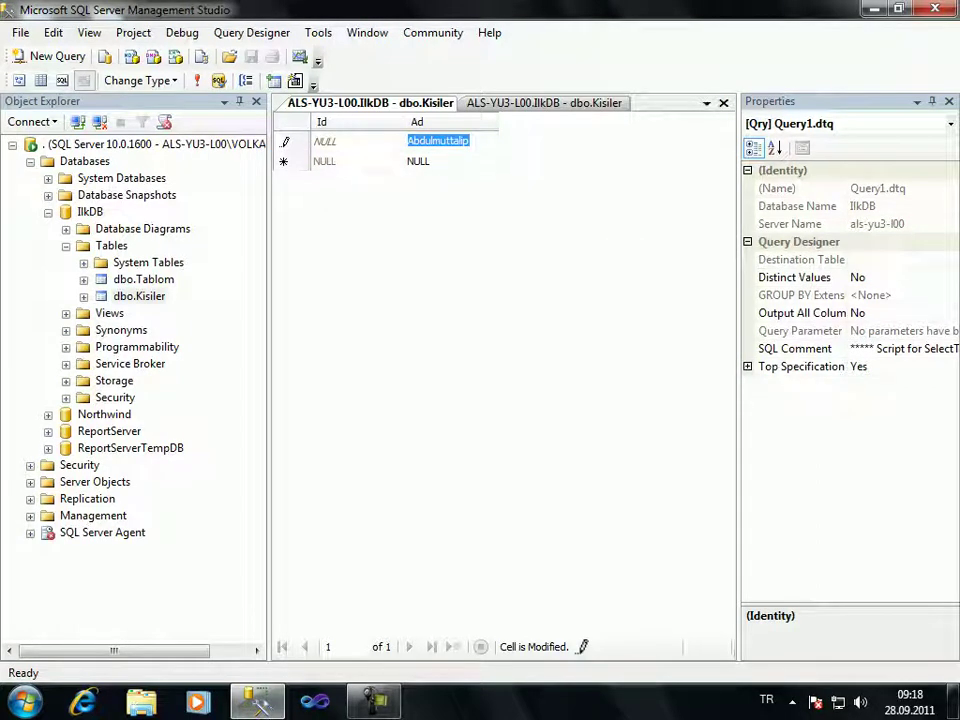
key("End")
key("shift+Left")
key("shift+Left")
key("shift+Left")
key("shift+Left")
key("shift+Left")
key("shift+Left")
key("shift+Left")
key("shift+Left")
type("l")
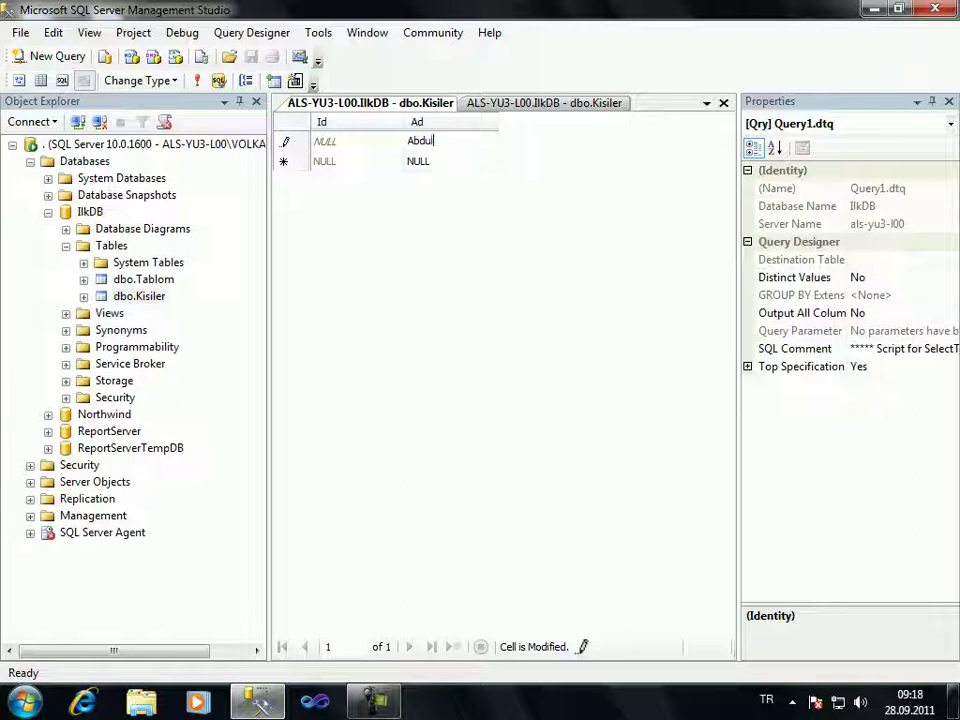
key("Return")
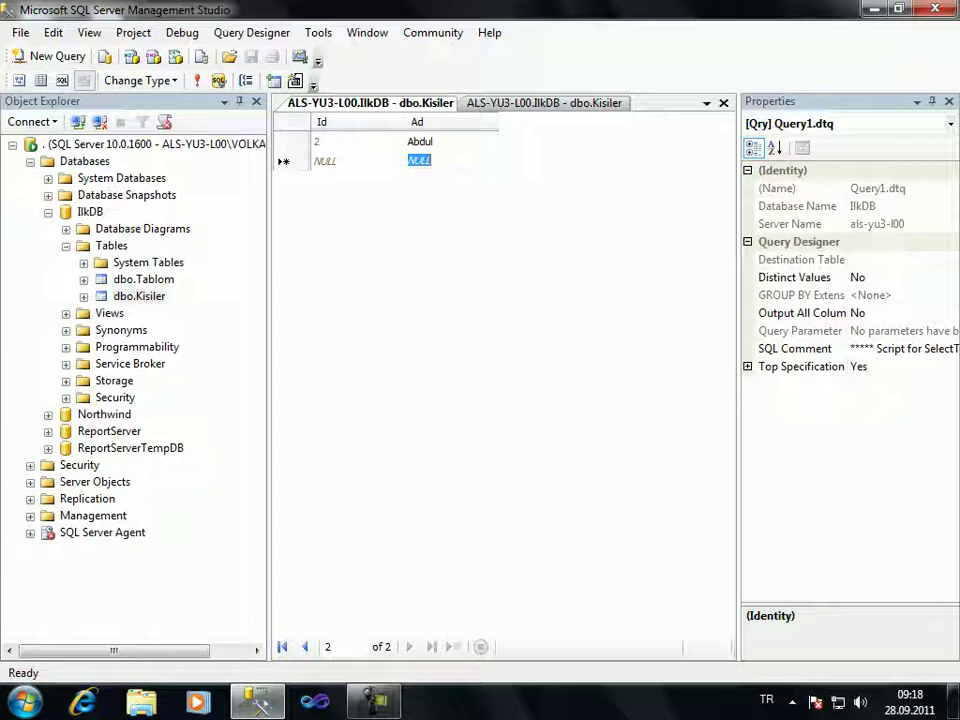
Enter a second short Turkish first name in Ad and commit the row
type("Ç")
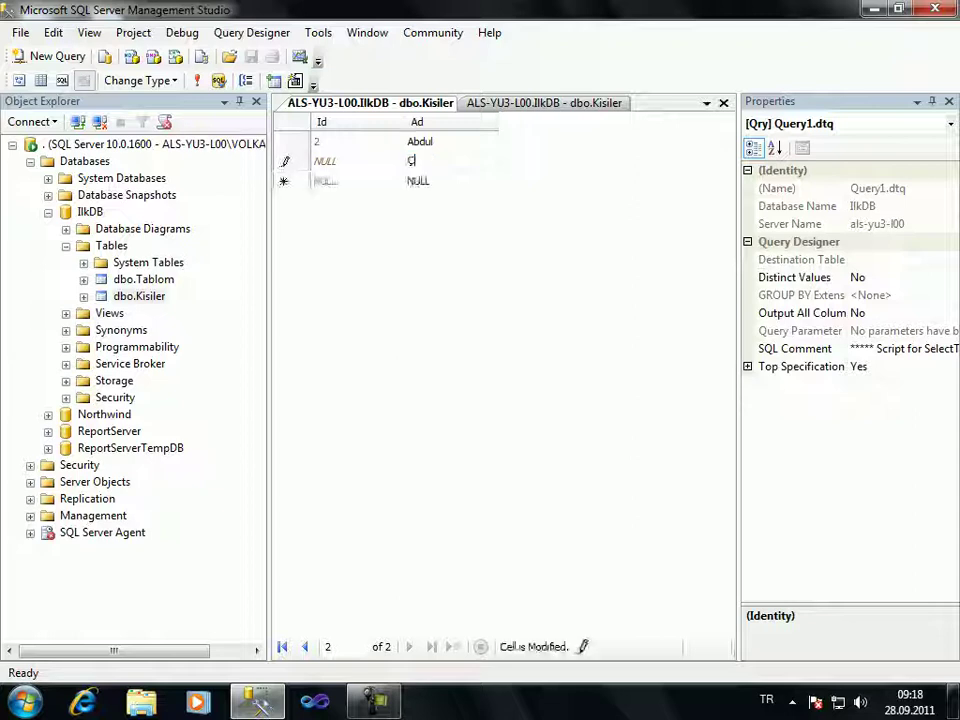
type("ağ")
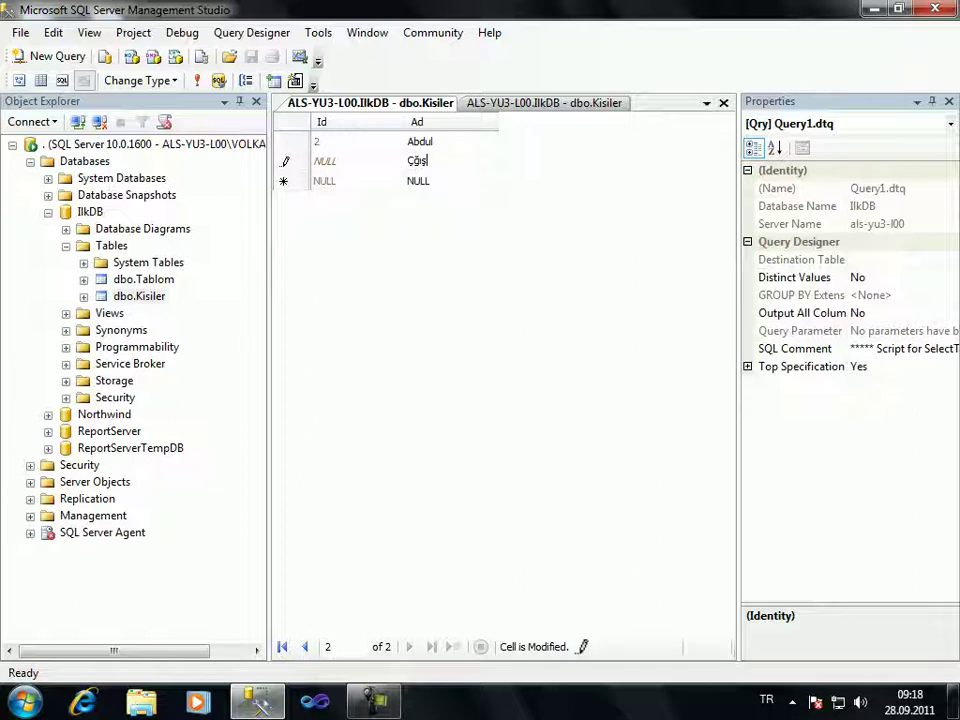
key("Return")
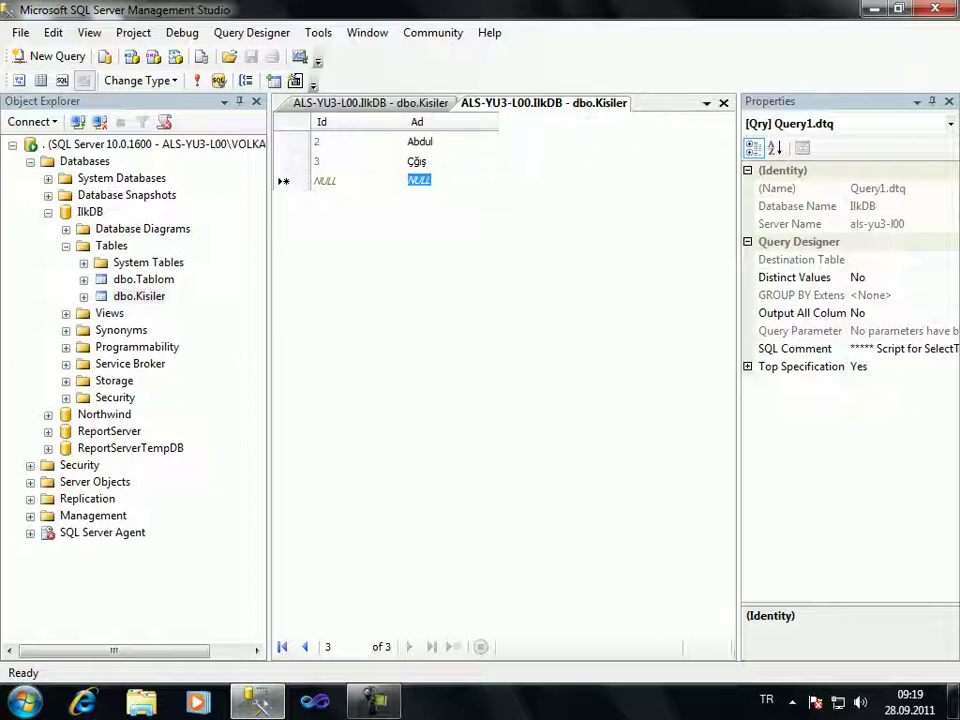
left_click(520, 102)
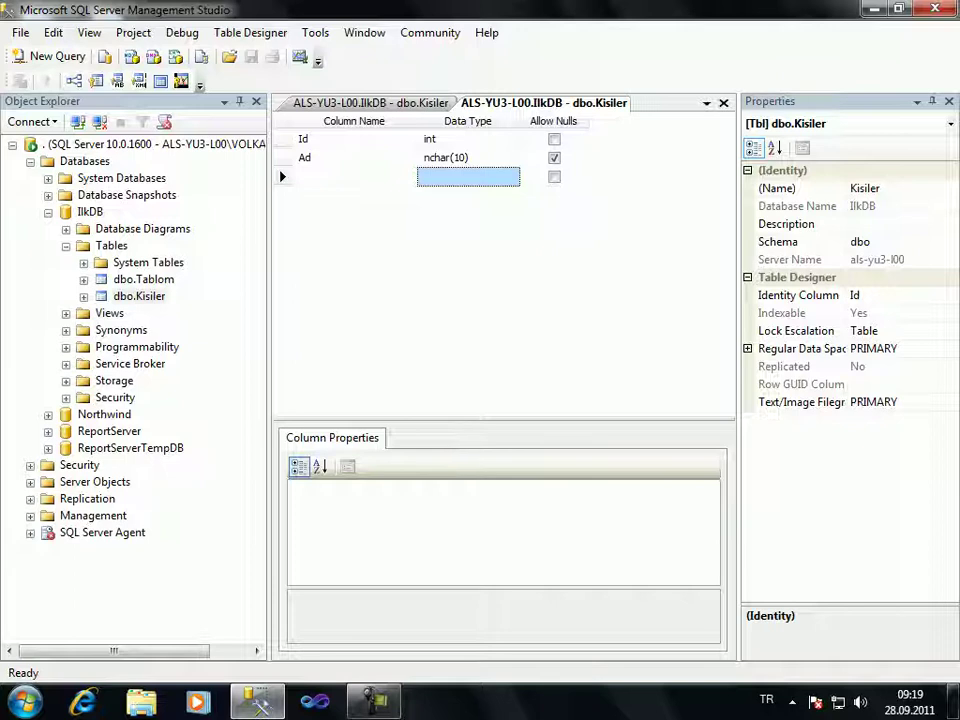
key("super+d")
key("super+d")
key("ctrl+Tab")
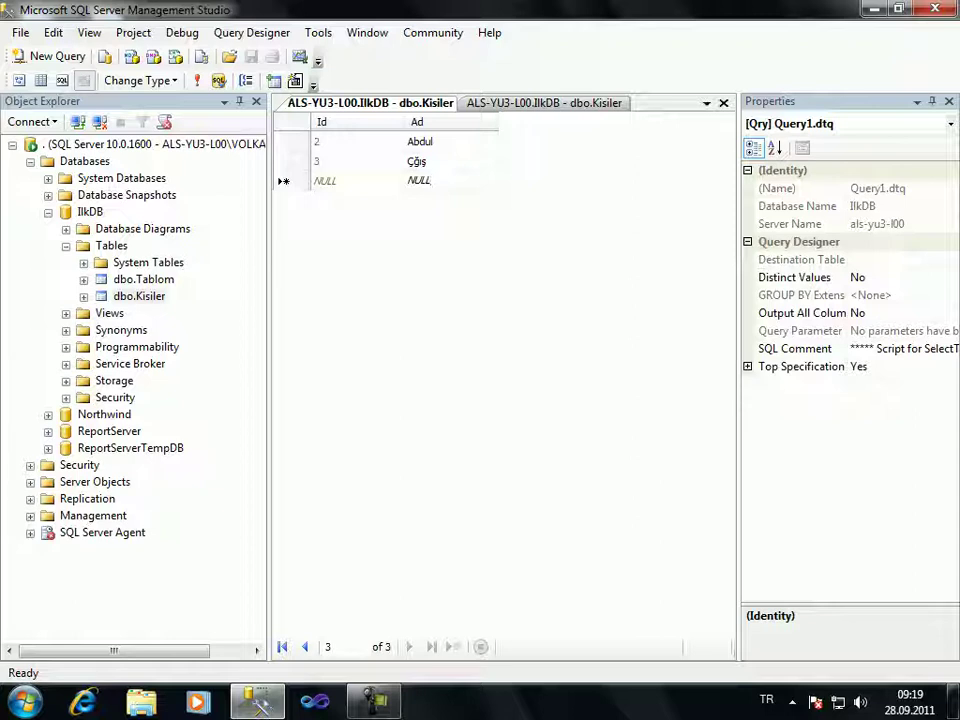
In the Kisiler design, add a Soyad column of type nvarchar(50) with Allow Nulls unchecked
key("ctrl+Tab")
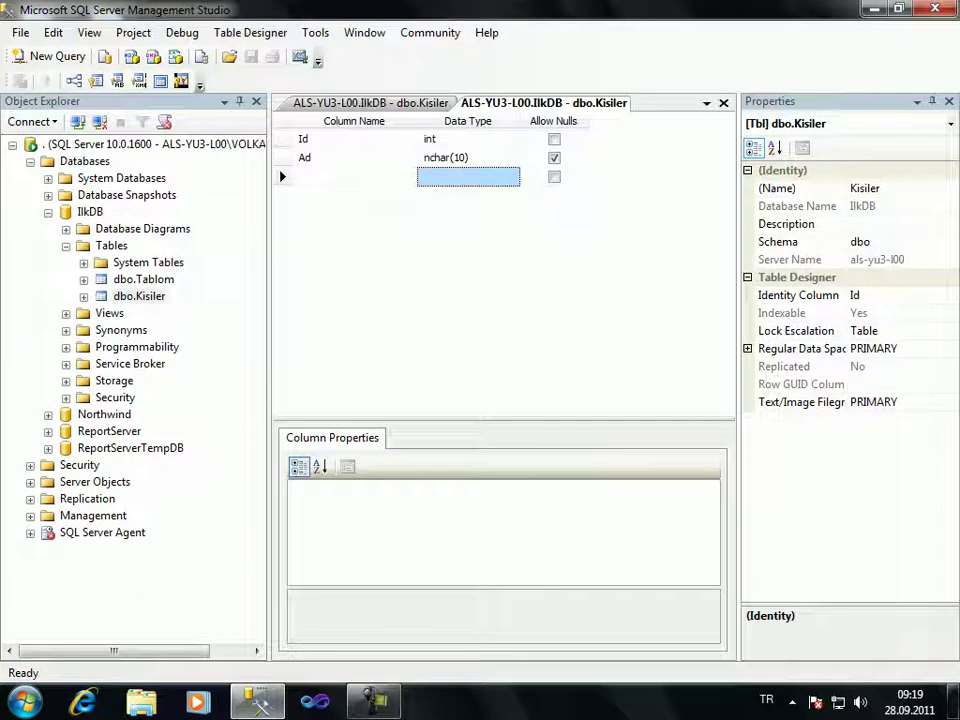
type("Soyad")
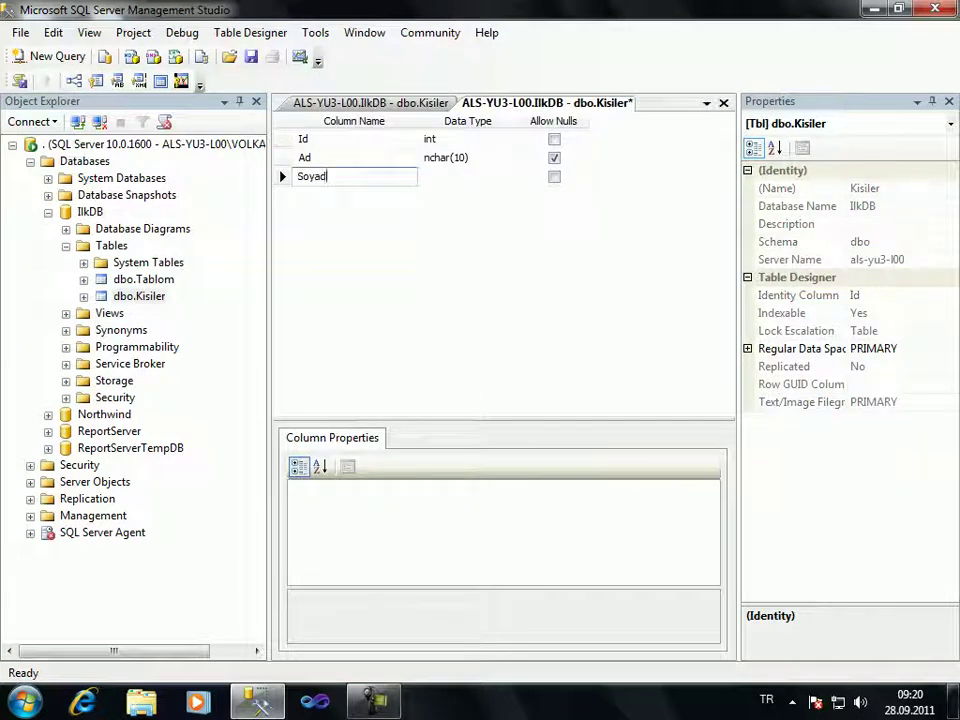
key("Tab")
type("nva")
key("Return")
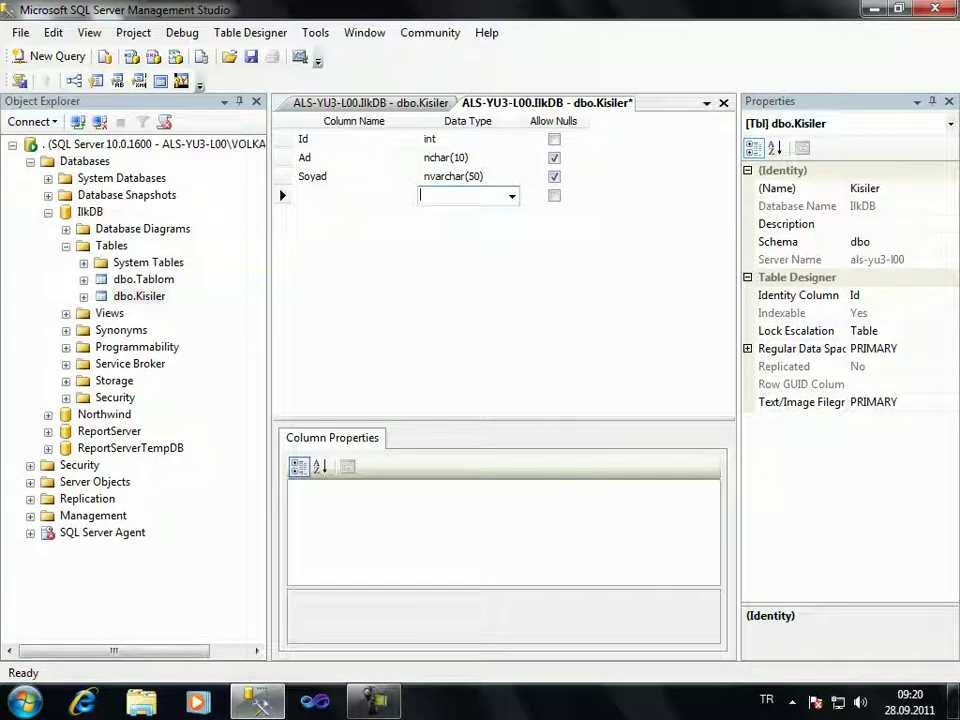
left_click(554, 176)
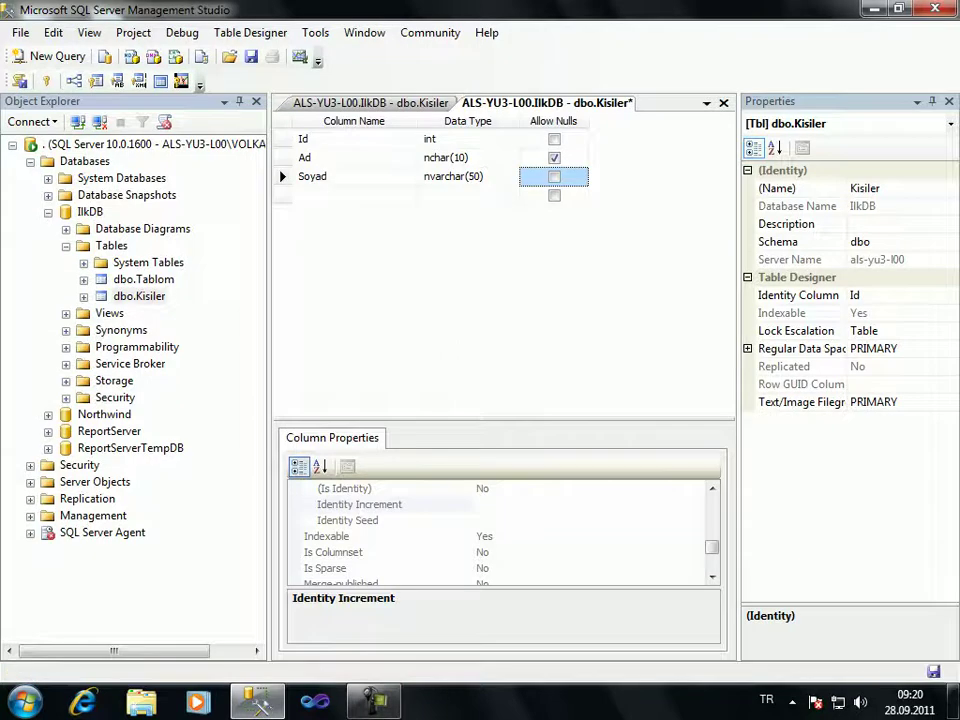
Try saving the Kisiler design twice, dismissing each save error and cancellation message
key("ctrl+s")
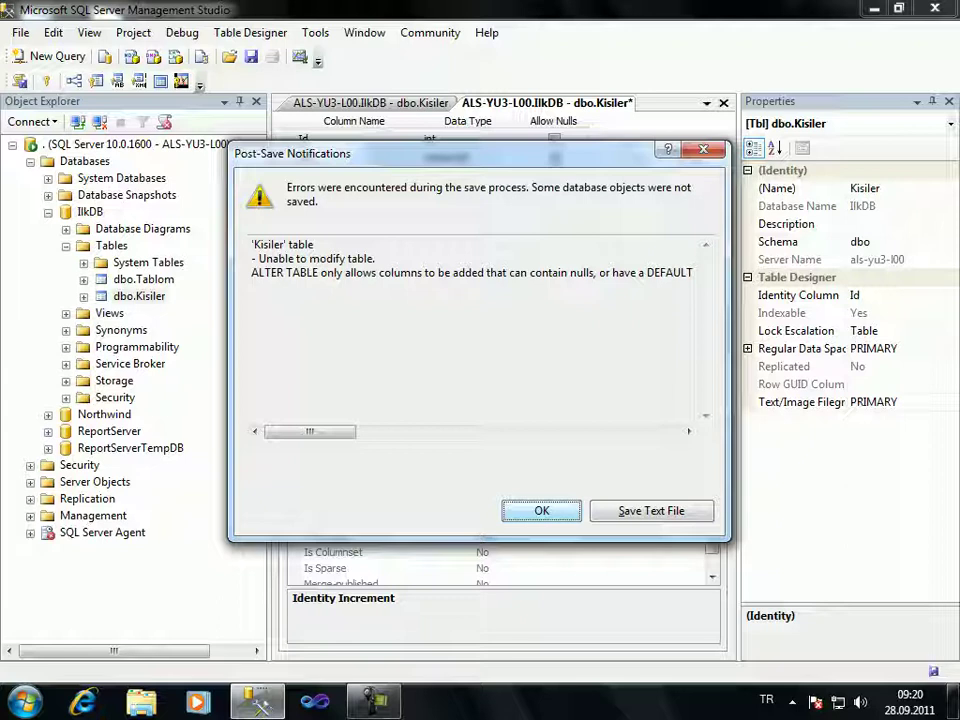
key("Return")
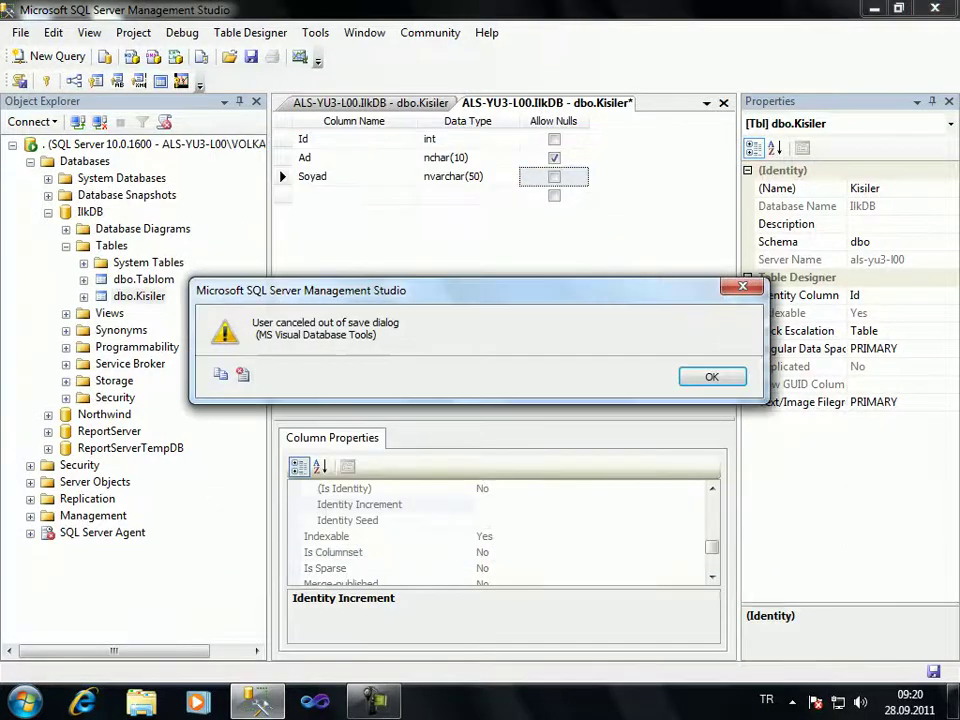
key("Return")
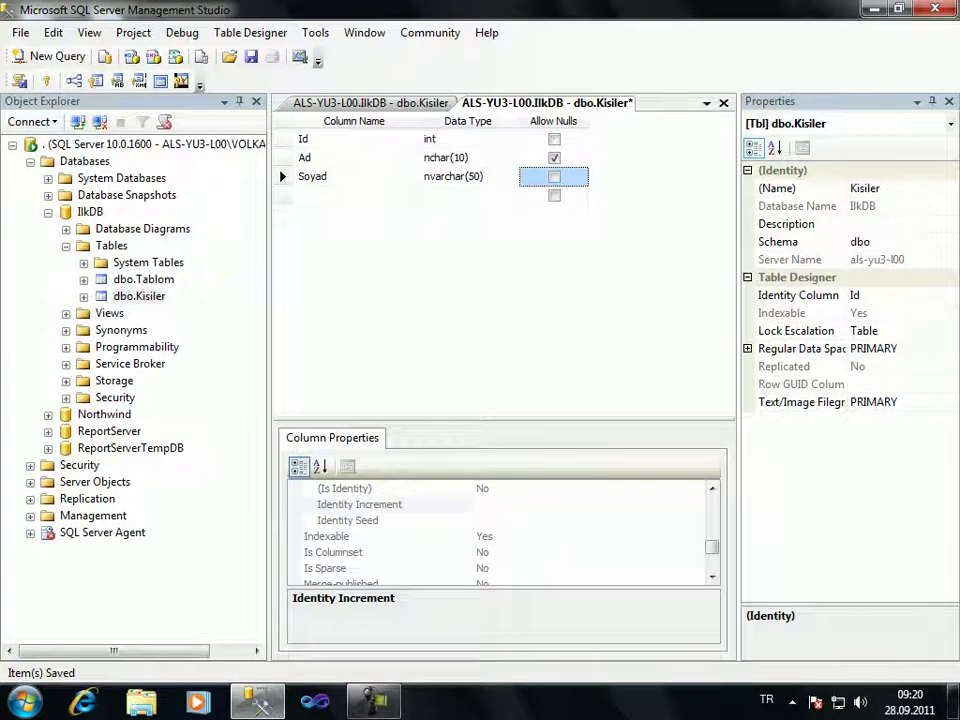
key("ctrl+s")
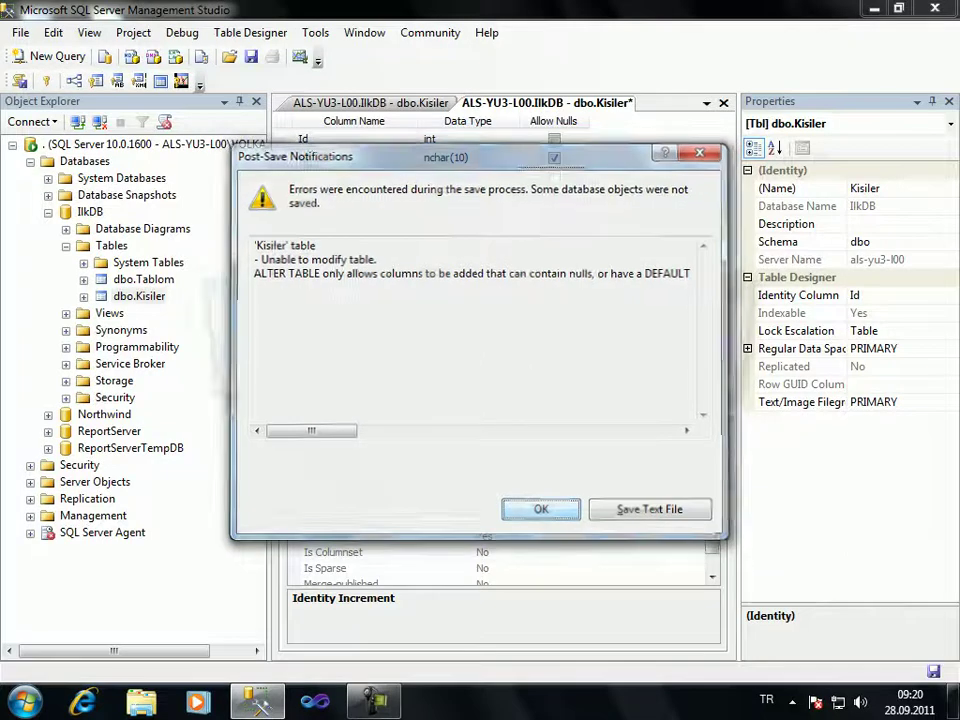
key("Return")
key("Return")
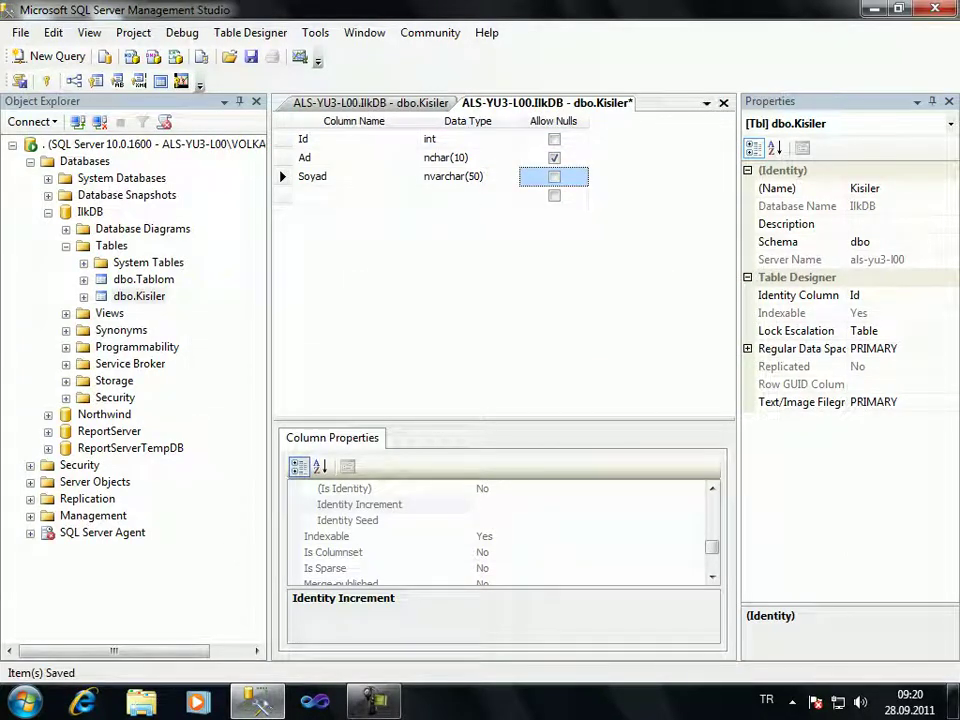
Close the Kisiler rows tab and retry saving, dismissing the errors again
middle_click(368, 103)
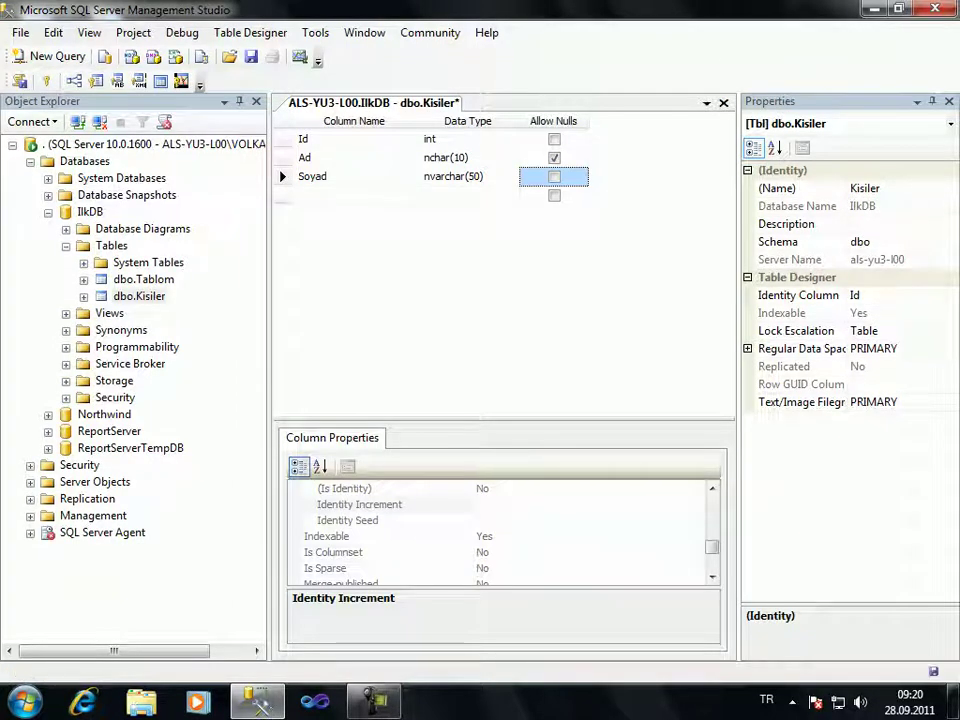
key("ctrl+s")
key("Return")
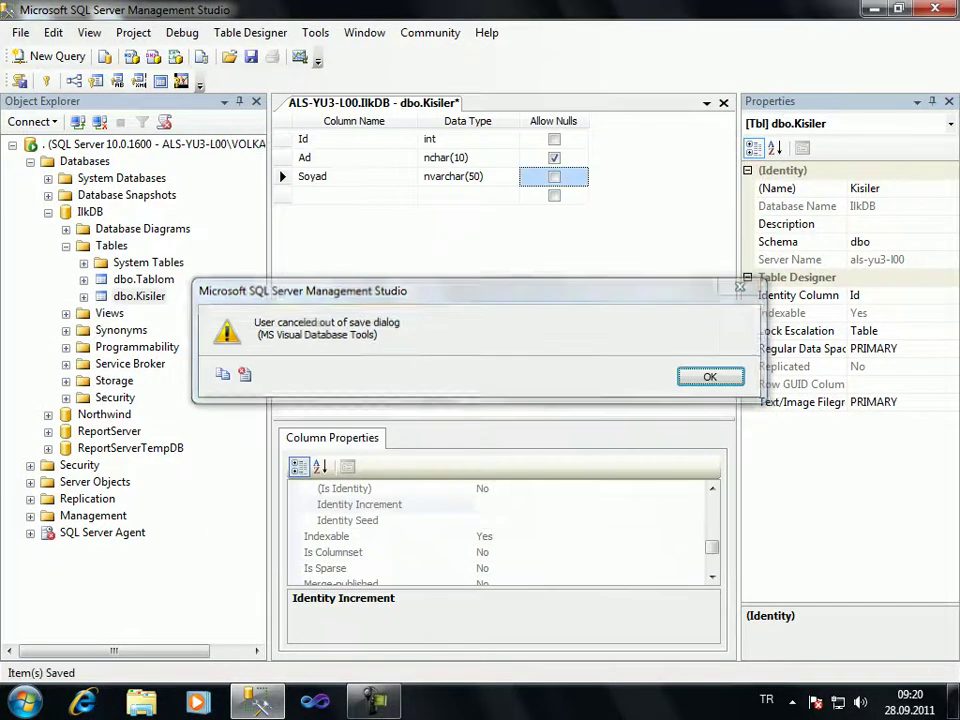
key("Return")
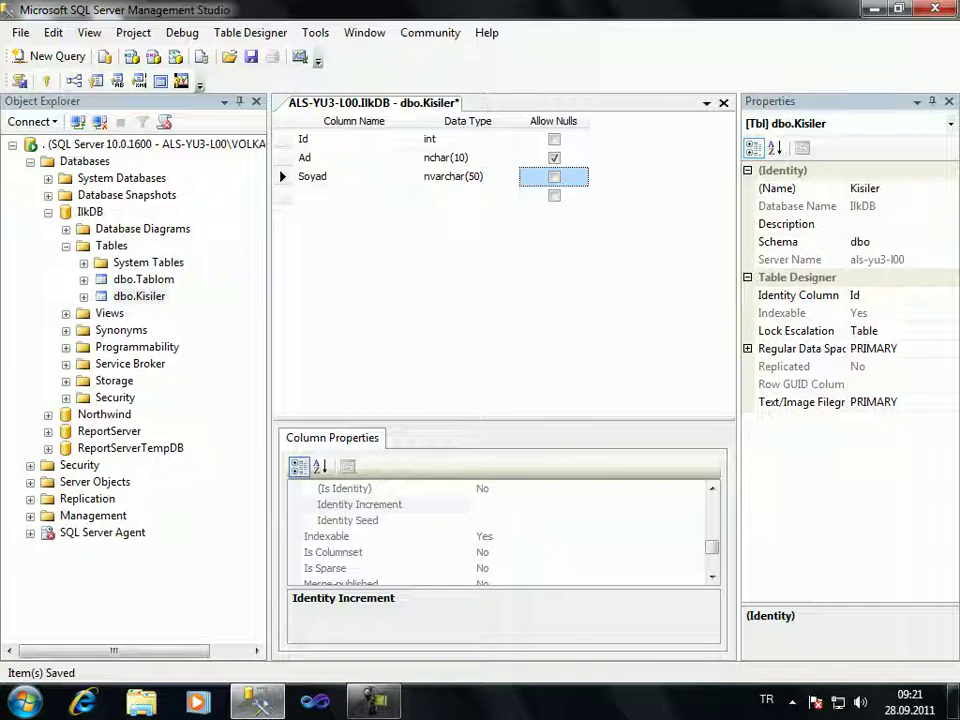
Allow nulls on Soyad, save Kisiler, and reopen its Edit Top 200 Rows grid
key("space")
key("ctrl+s")
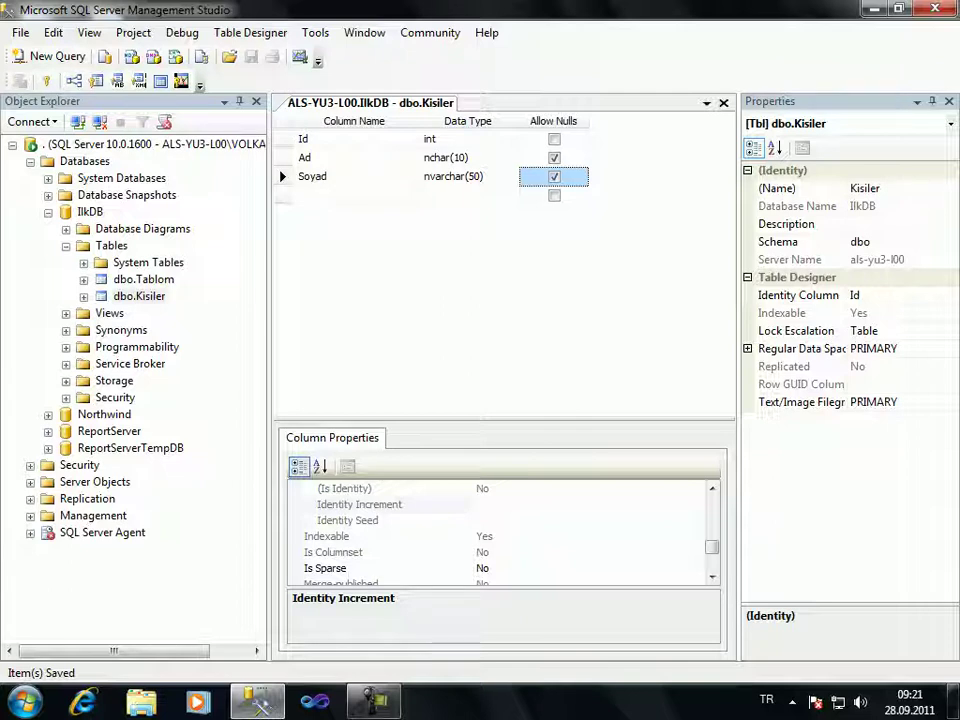
right_click(140, 297)
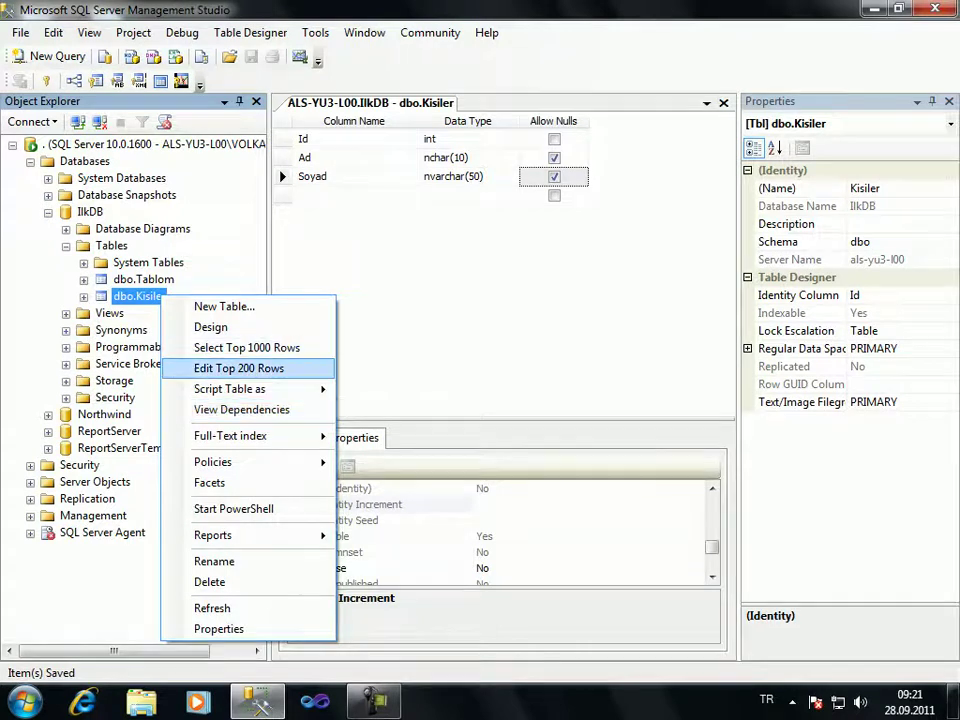
left_click(239, 368)
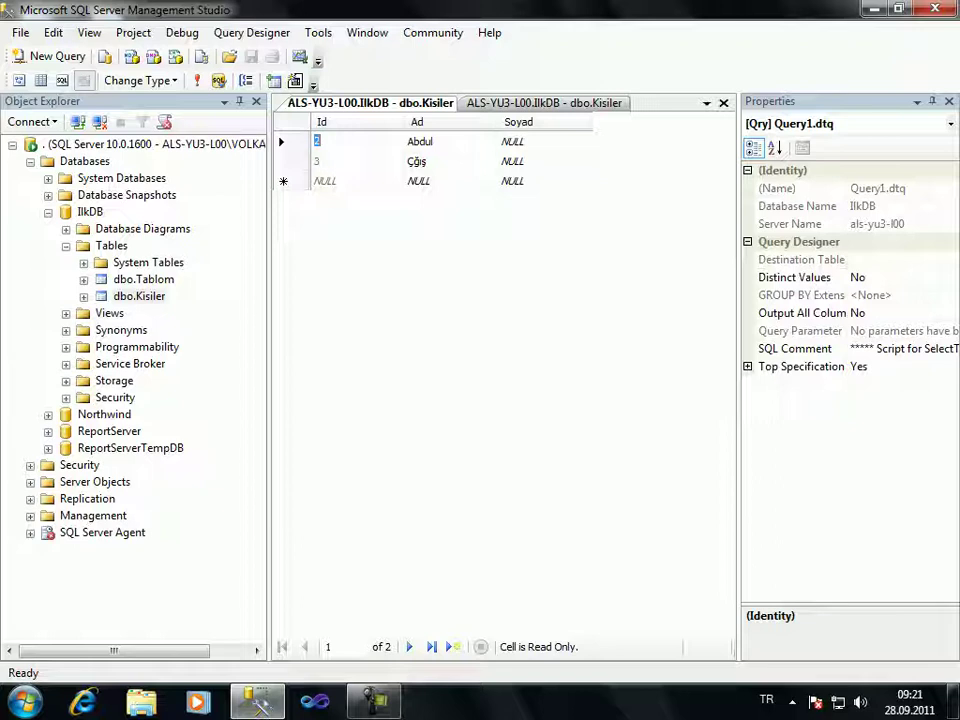
Add two new rows: one with only Soyad Halim, the other with only Ad Volkan
left_click(418, 180)
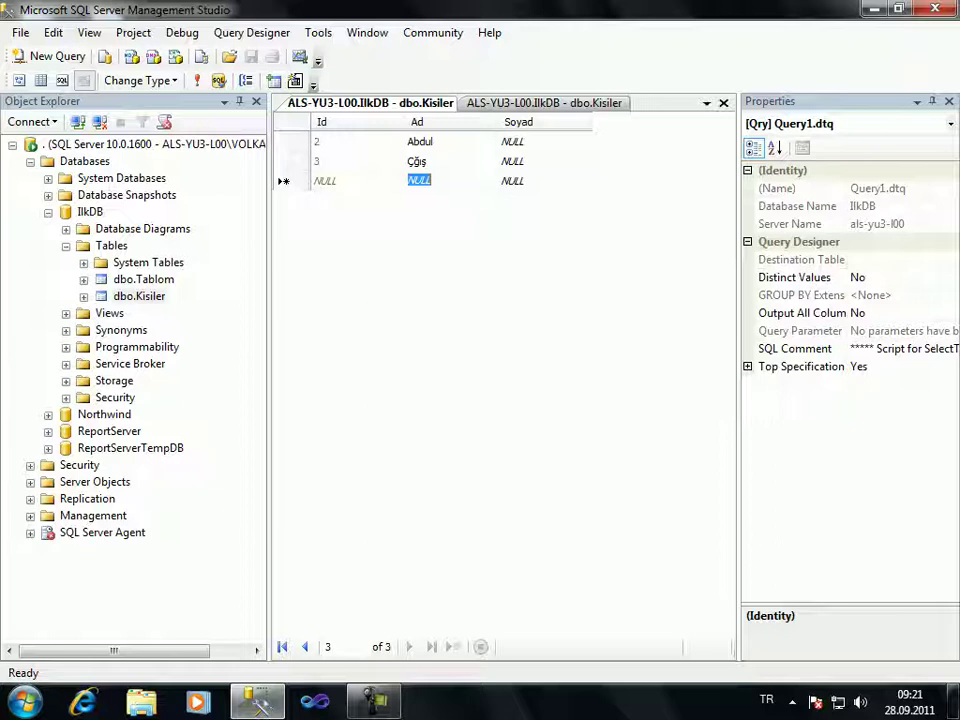
left_click(512, 180)
type("Halim")
key("Return")
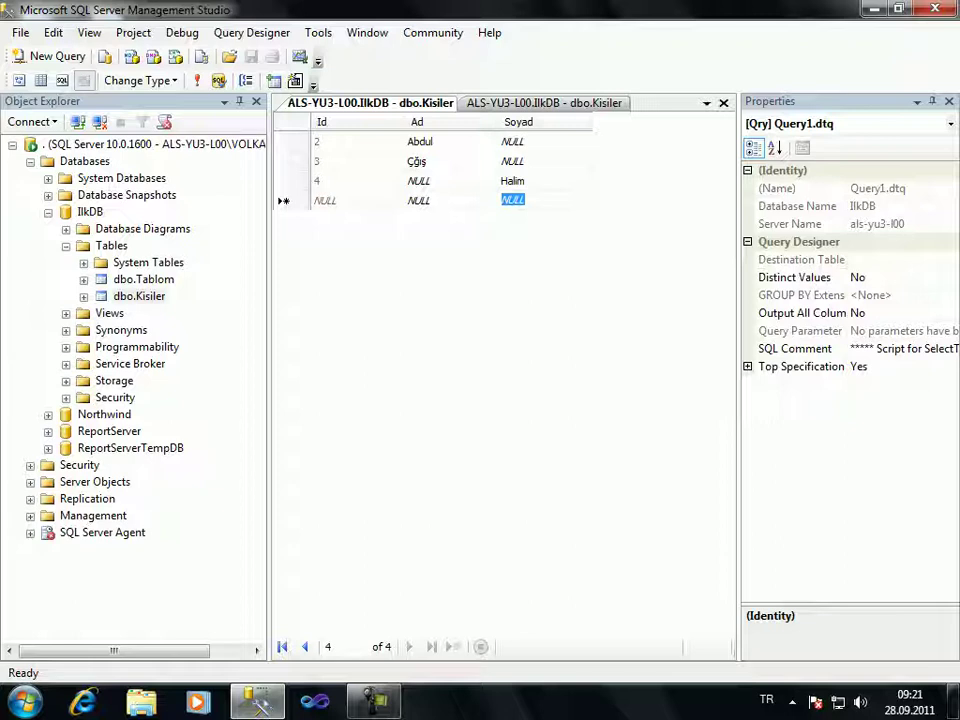
left_click(418, 200)
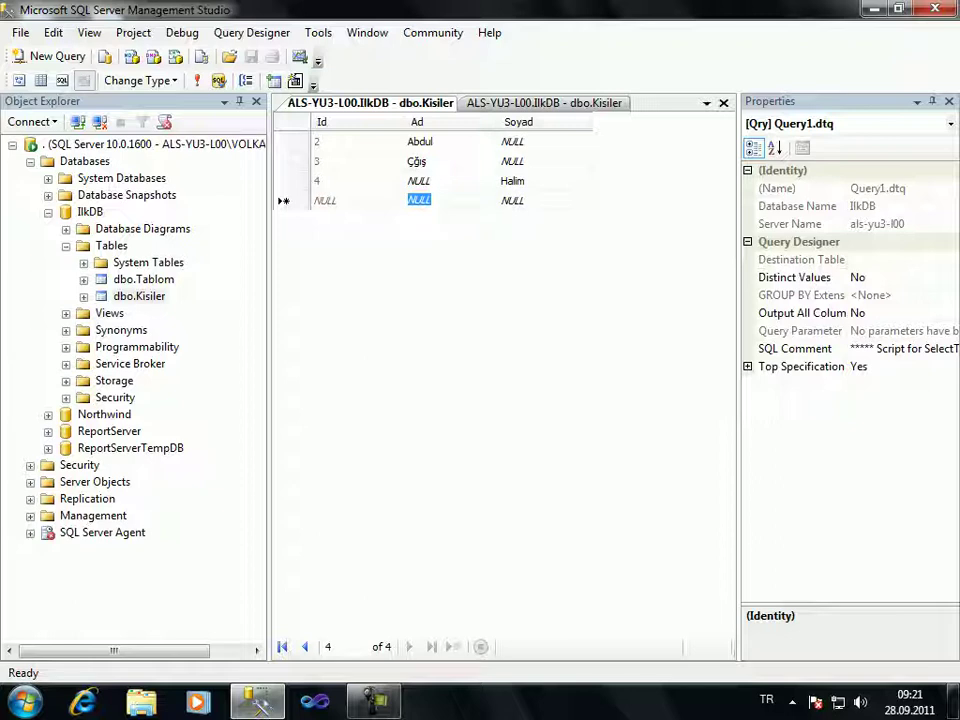
type("Volkan")
key("Return")
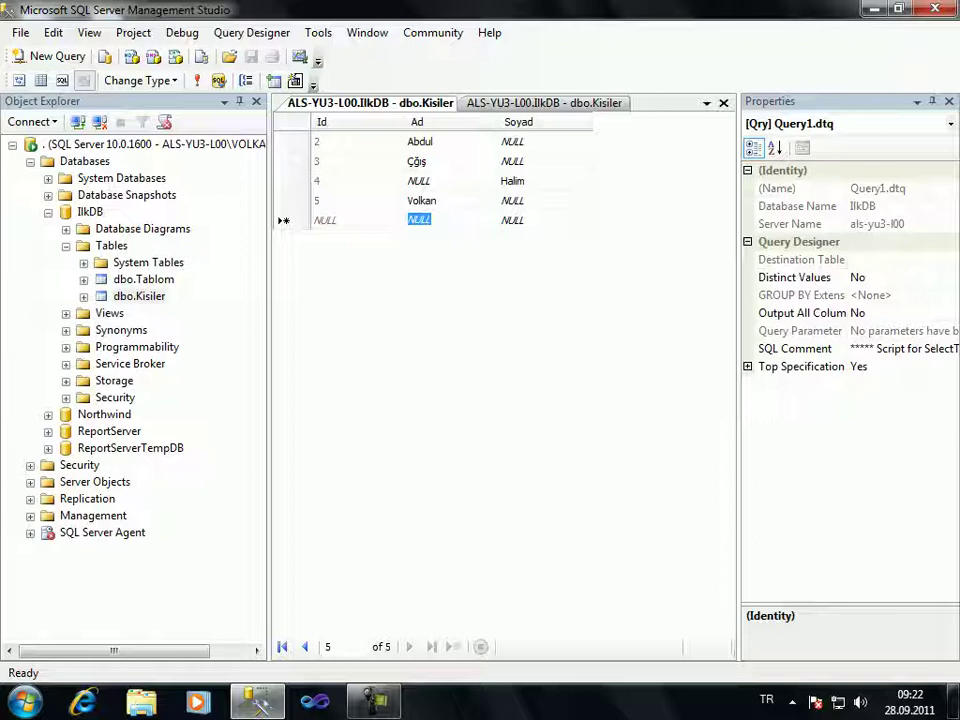
Fill the empty Soyad cells from row 2 downward with Halim, halim and halim
left_click(512, 141)
type("Halim")
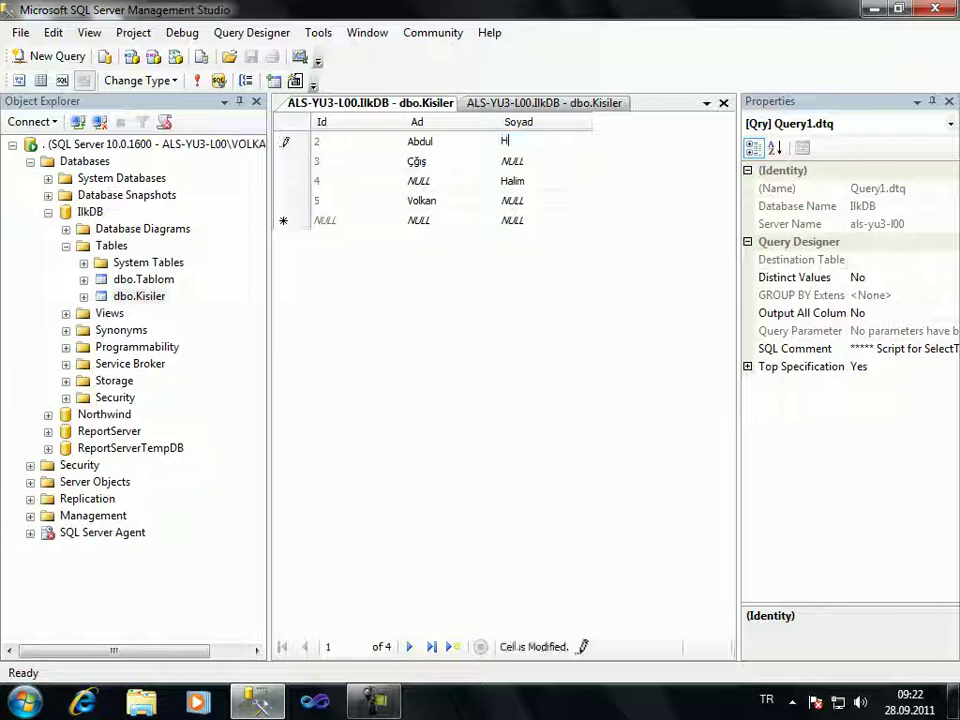
key("Down")
type("halim")
key("Down")
key("Down")
type("halim")
key("Down")
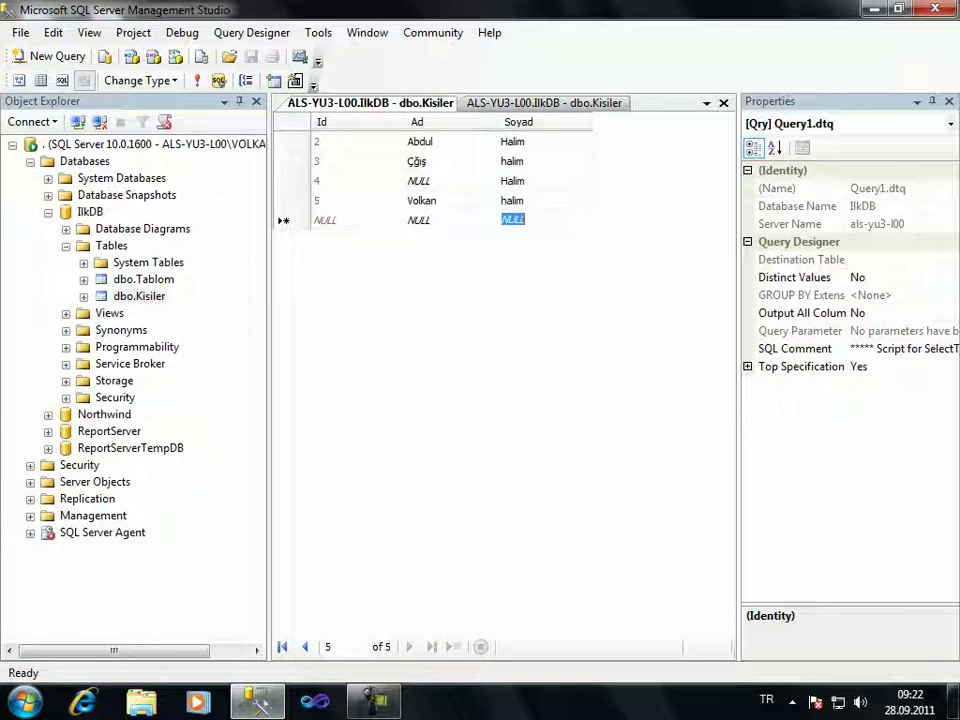
Set row 4's Ad to Hilal and return to the table design
left_click(418, 180)
key("BackSpace")
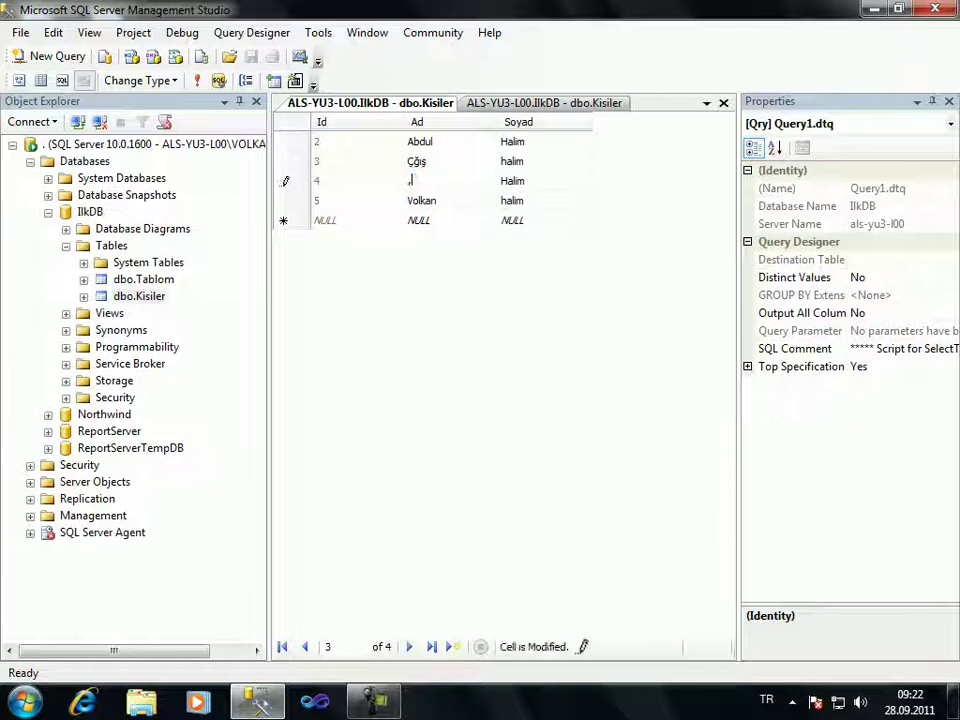
type("Hilal")
key("Down")
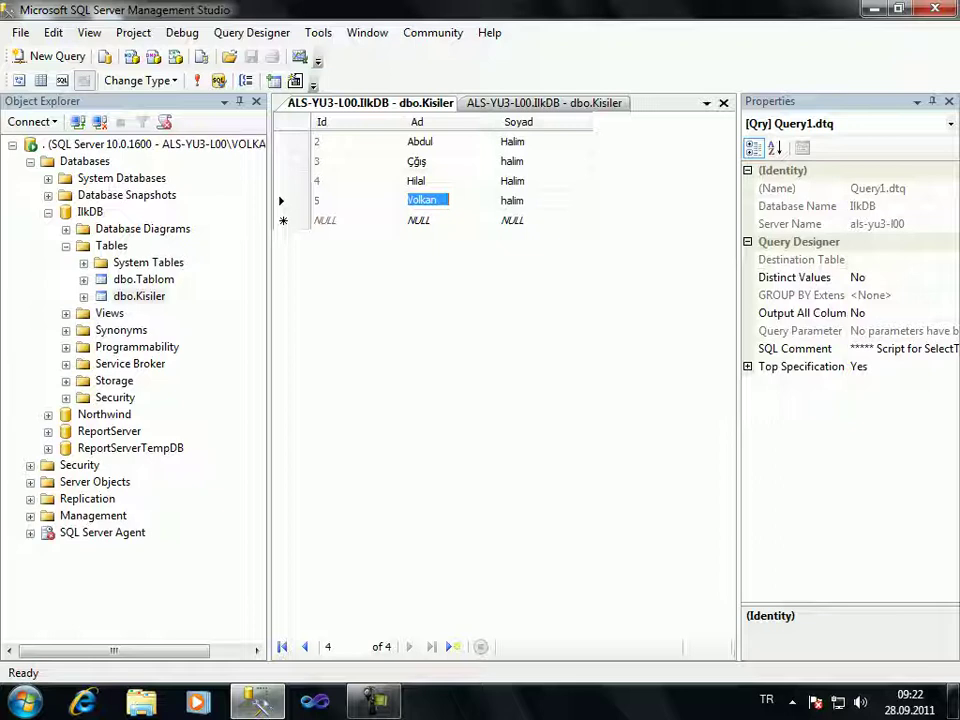
key("ctrl+Tab")
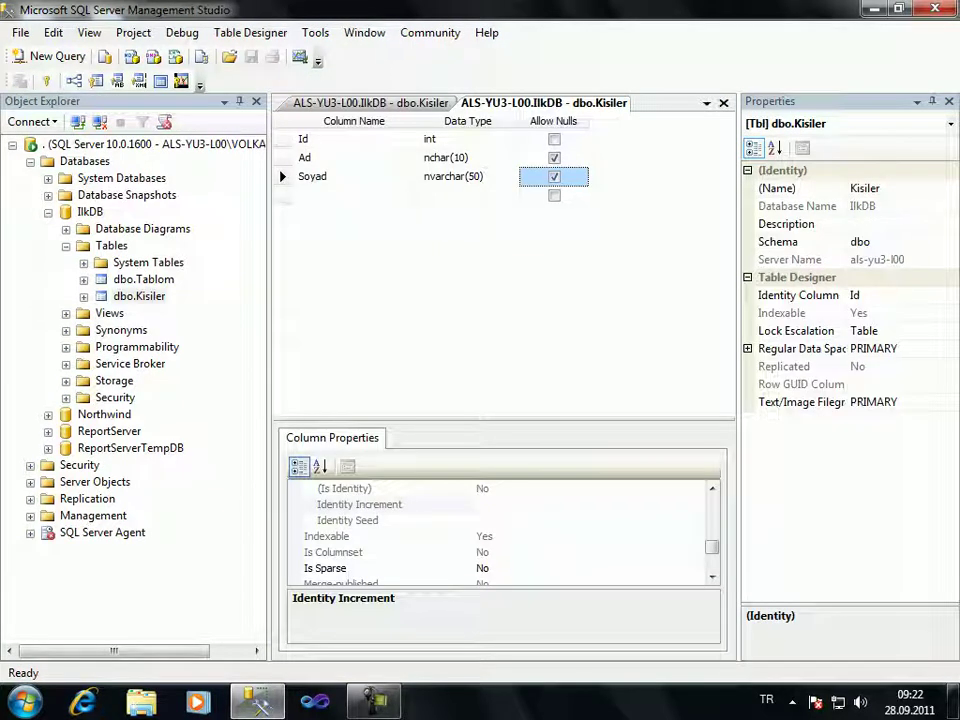
Make Soyad disallow nulls, then cancel the save refused for requiring table re-creation
key("space")
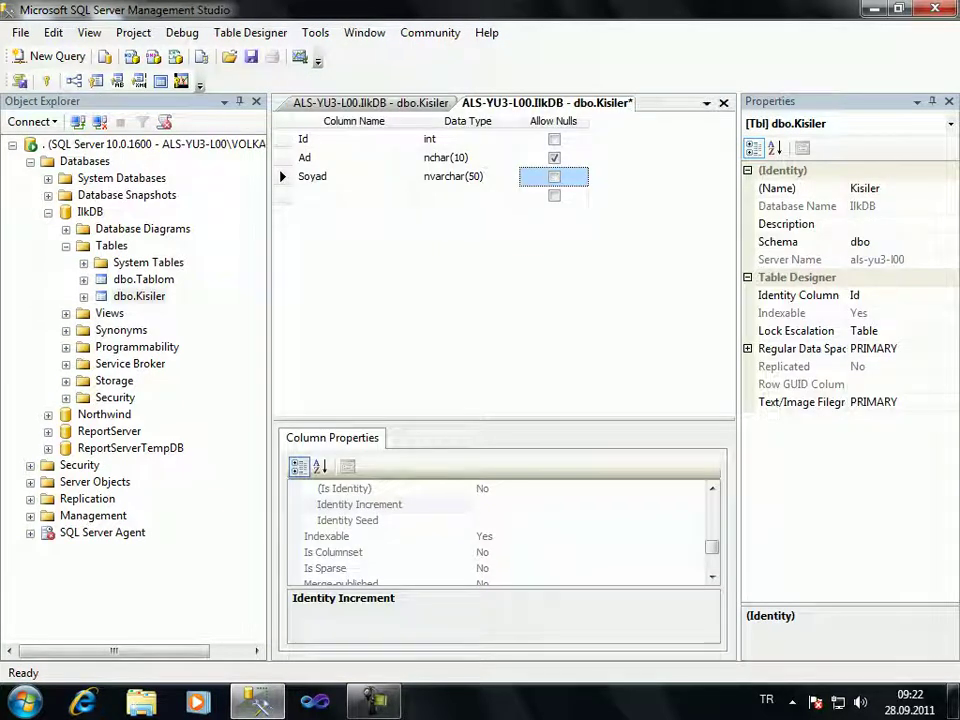
key("ctrl+s")
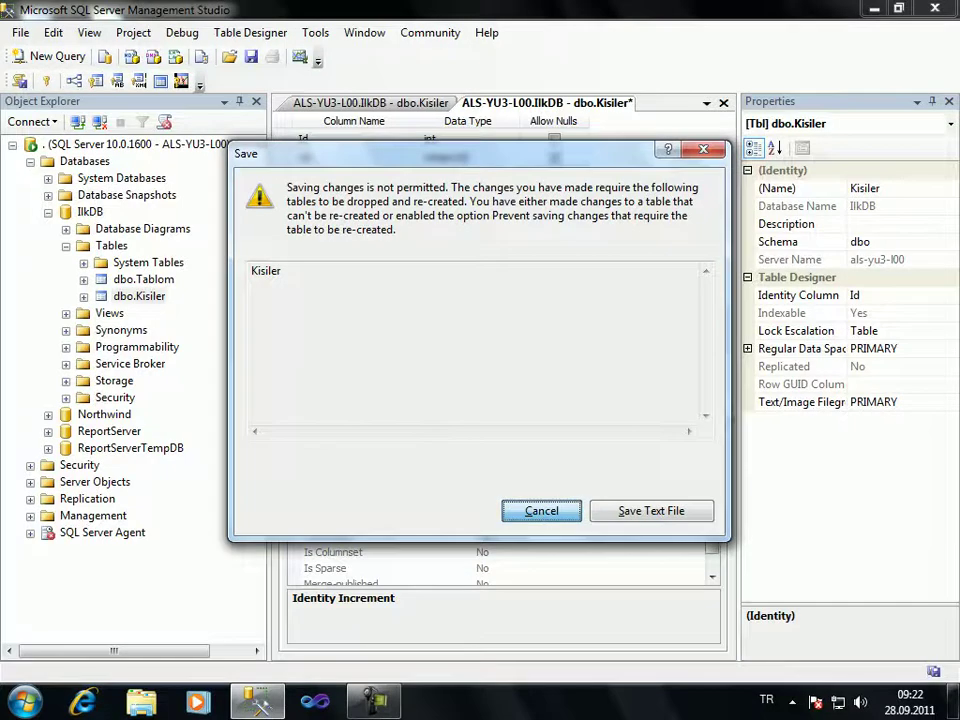
key("Escape")
key("Return")
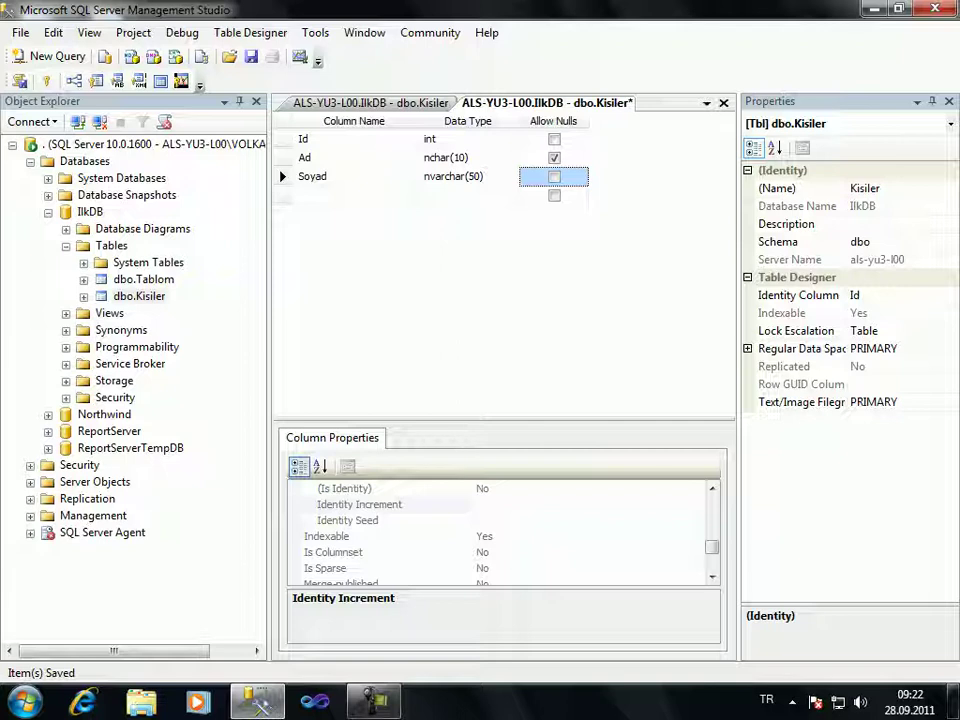
left_click(315, 32)
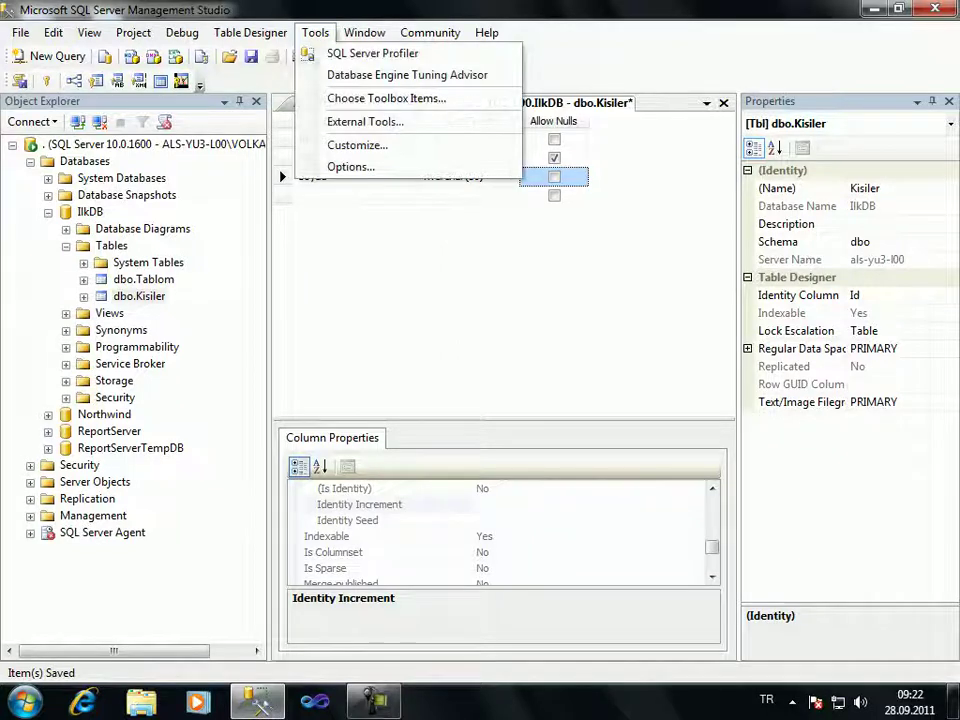
Retry saving the Kisiler design and cancel the refused save again
key("Escape")
key("ctrl+s")
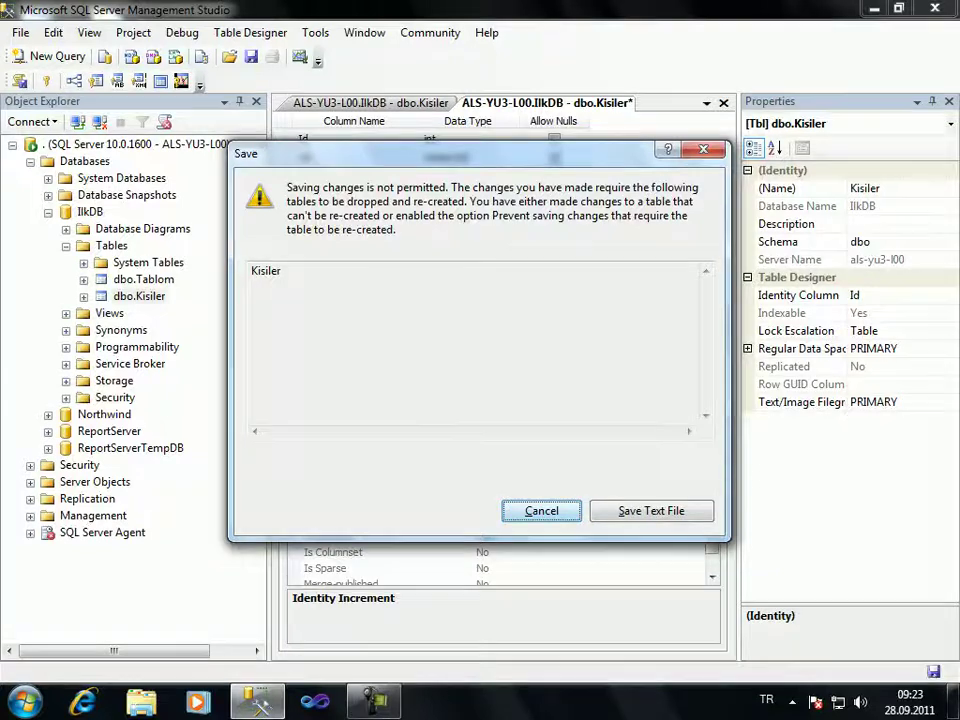
key("Escape")
key("Return")
Turn off 'Prevent saving changes that require table re-creation' in Designers options and save Kisiler
left_click(315, 32)
key("Down")
key("Down")
key("Down")
key("Down")
key("Down")
key("Return")
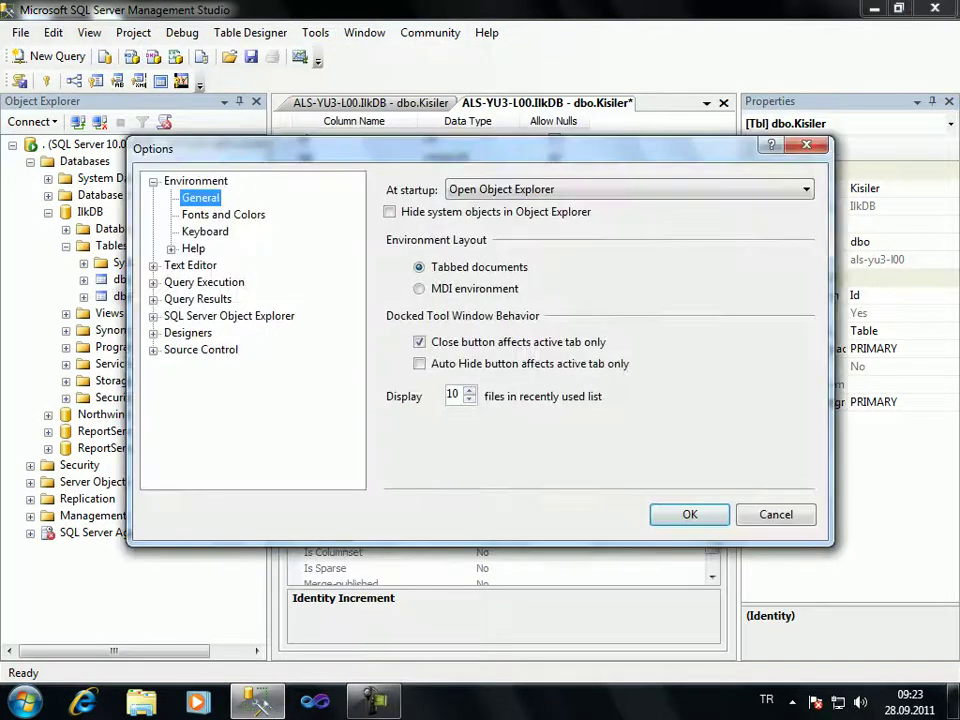
left_click(188, 332)
key("Tab")
key("Tab")
key("Tab")
key("Tab")
key("Tab")
key("Tab")
key("Tab")
key("space")
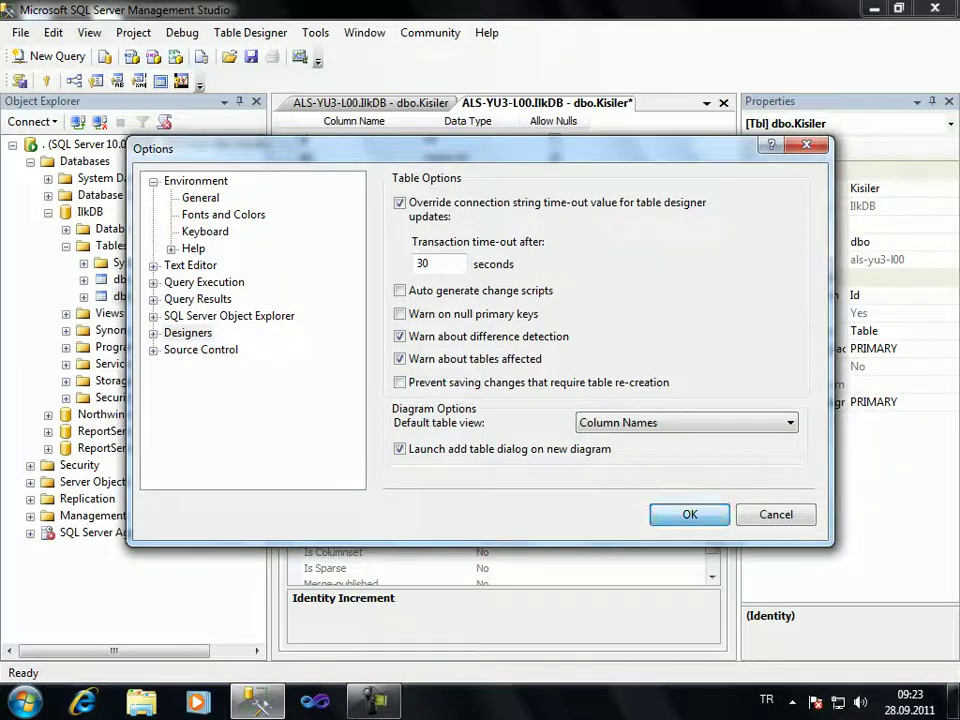
key("Return")
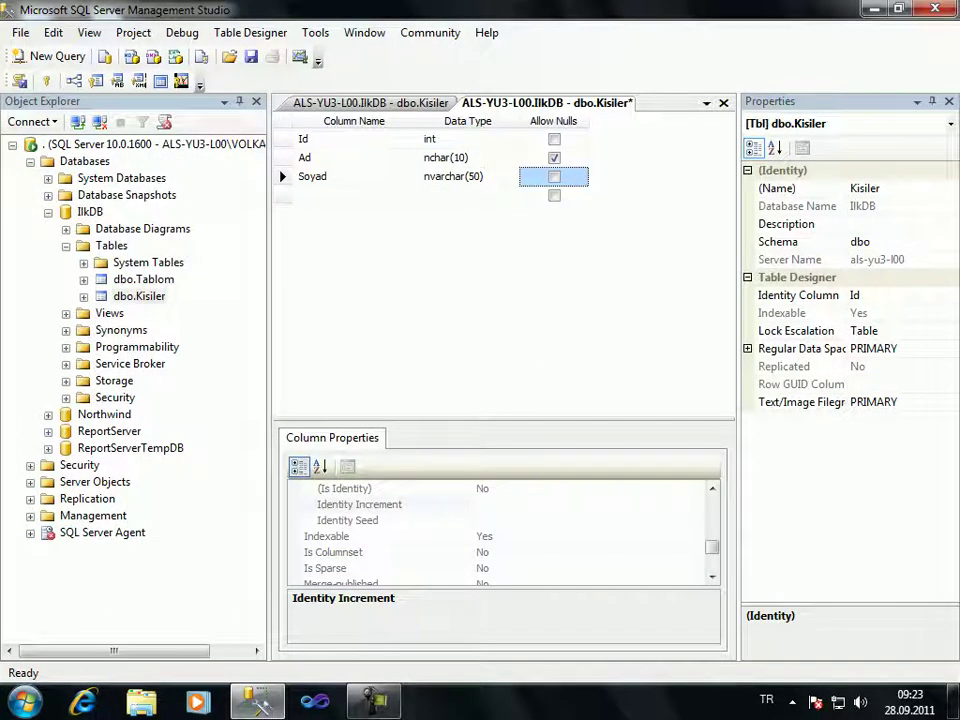
key("ctrl+s")
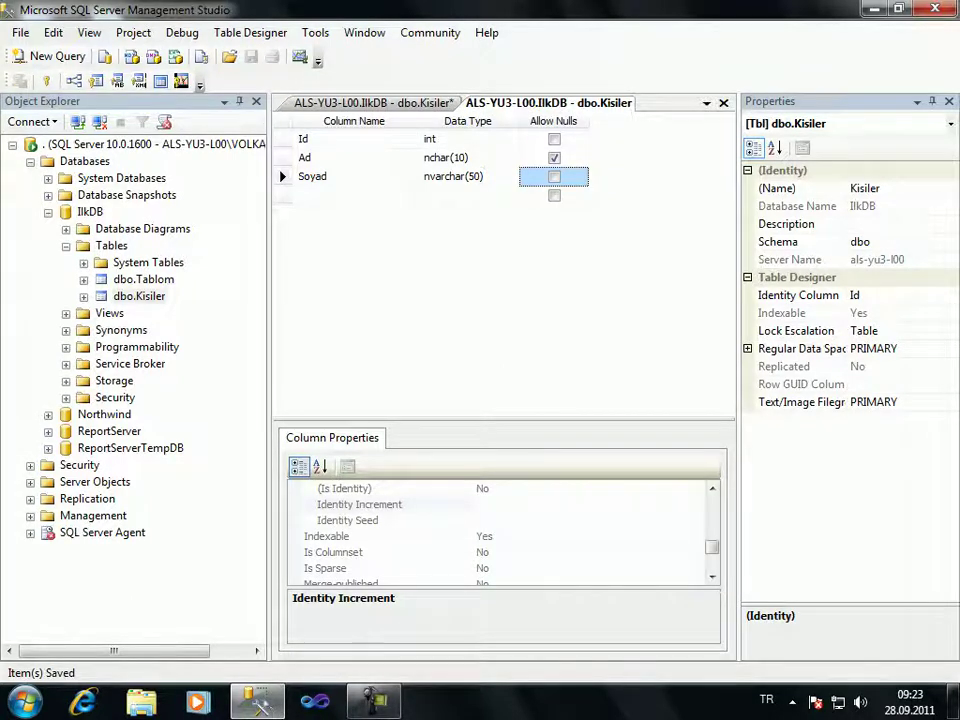
Try adding a new row with Ad İsmail, dismissing the resulting no-row-updated errors
key("ctrl+Tab")
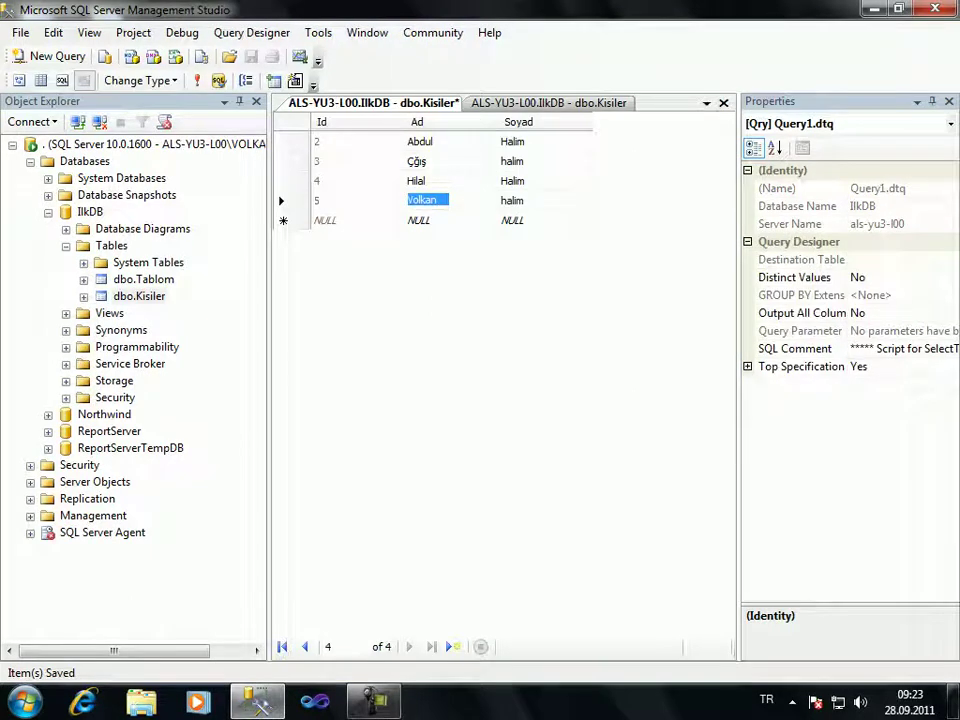
left_click(418, 220)
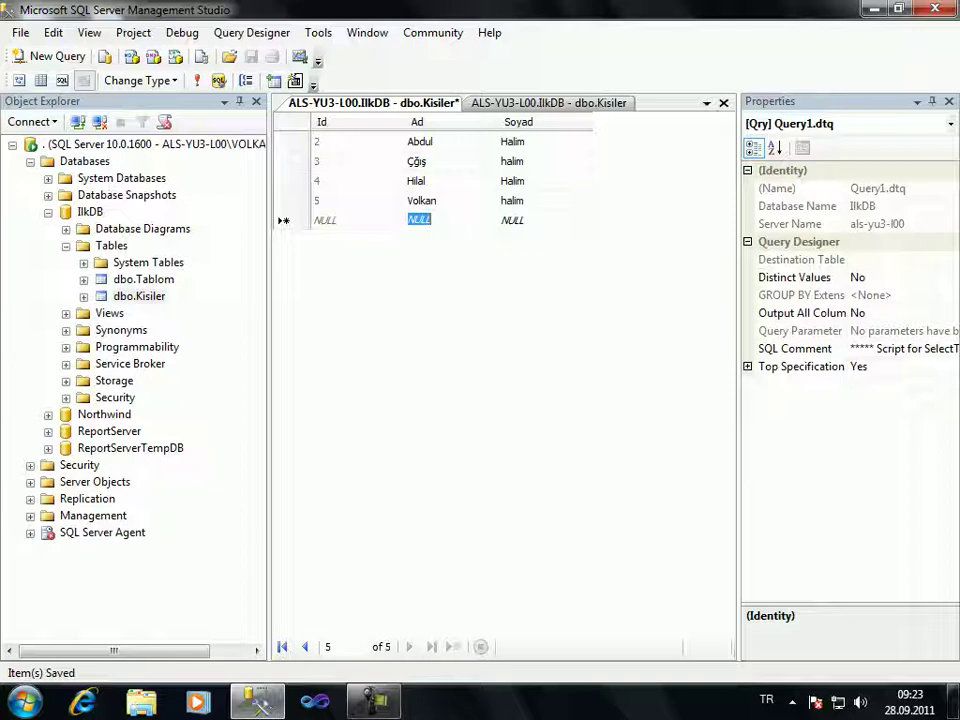
type("Volka")
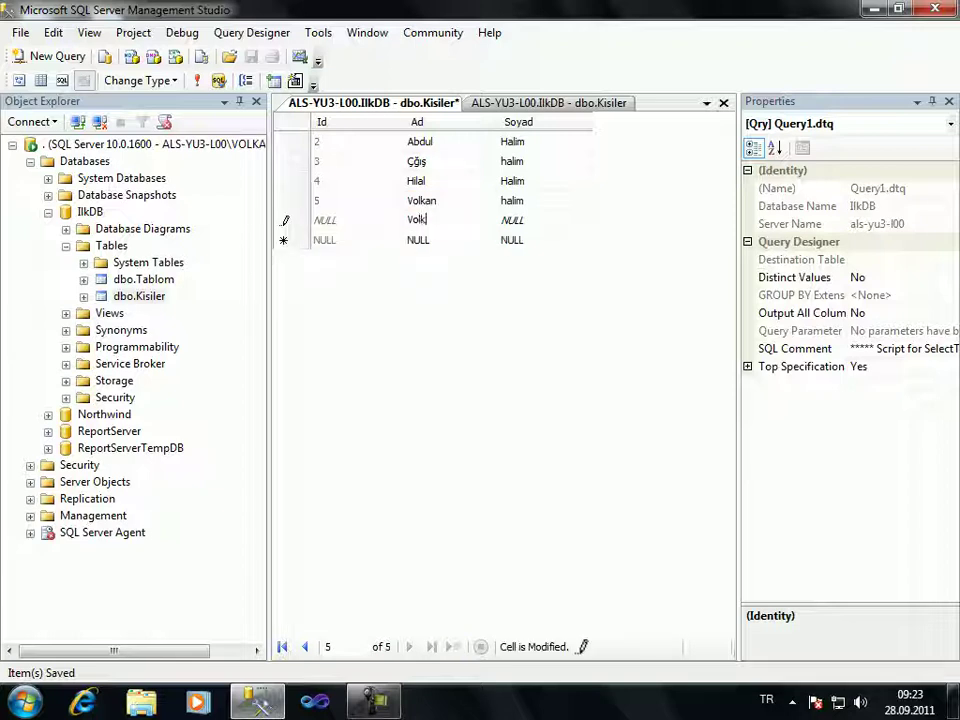
key("BackSpace")
key("BackSpace")
key("BackSpace")
key("BackSpace")
key("BackSpace")
type("İsmail")
key("Return")
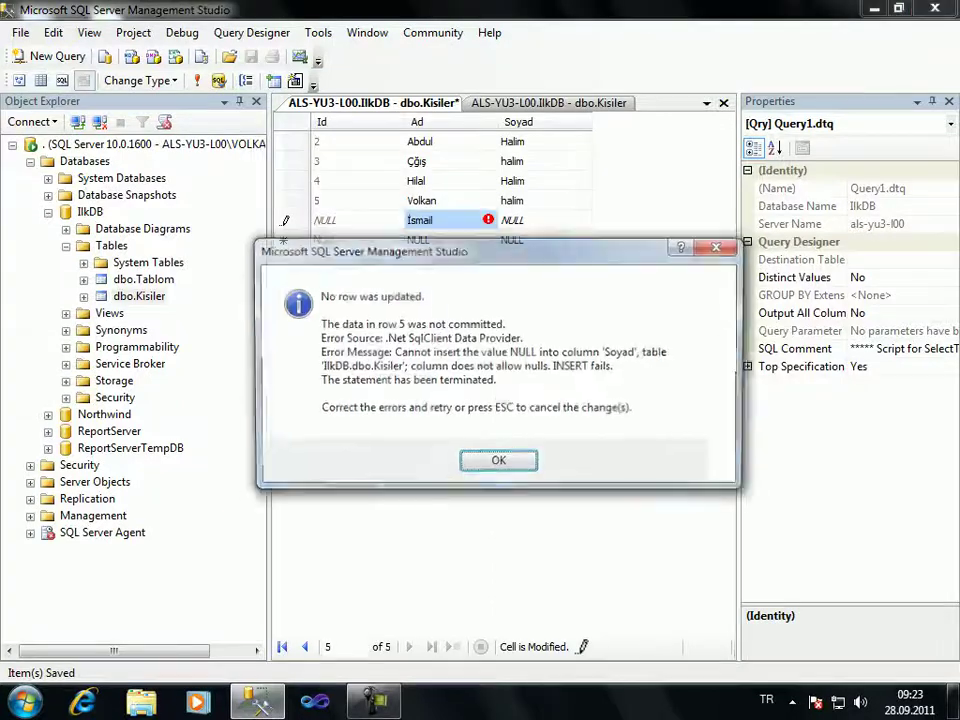
key("Return")
key("Return")
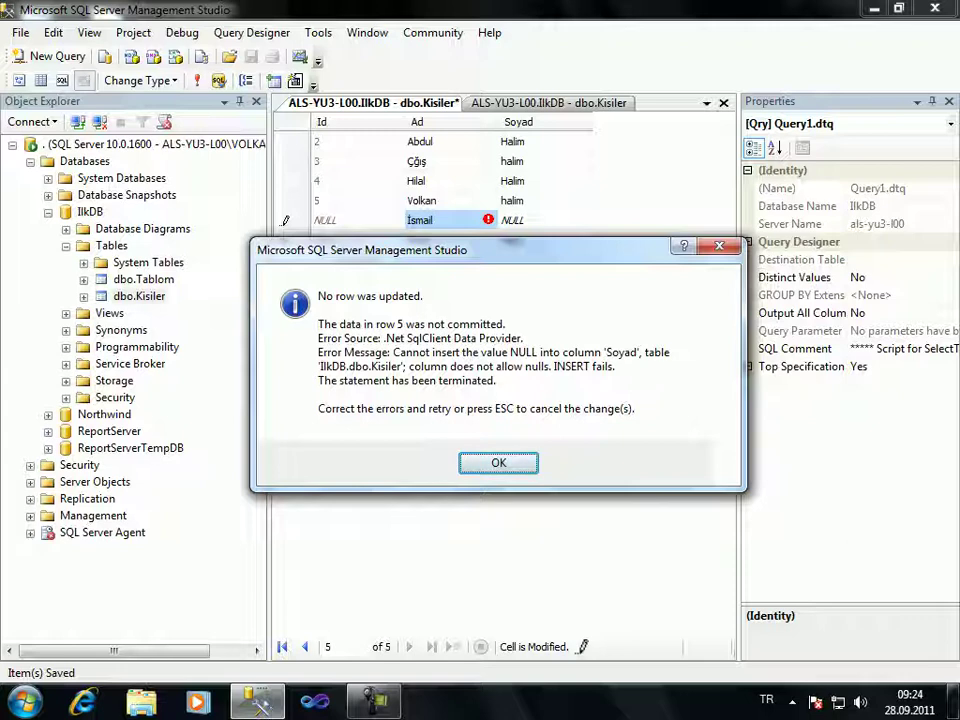
key("Return")
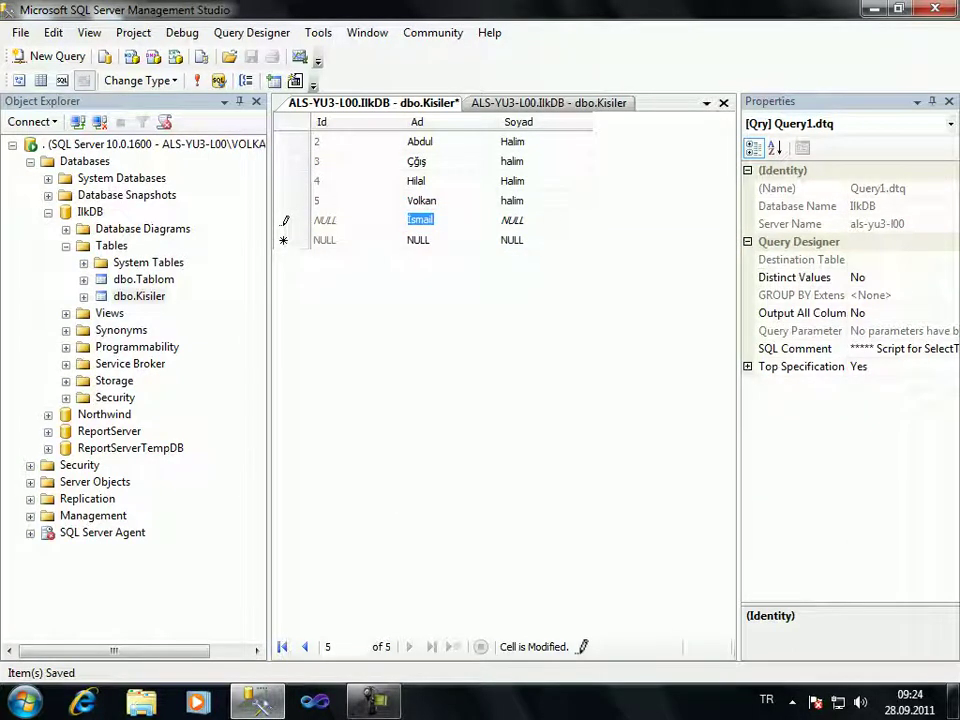
Set the new row's Ad to NULL and Soyad to Ismail, saving it as Id 8
type("Nu")
key("BackSpace")
type("ULL")
key("BackSpace")
key("BackSpace")
key("ctrl+0")
key("Tab")
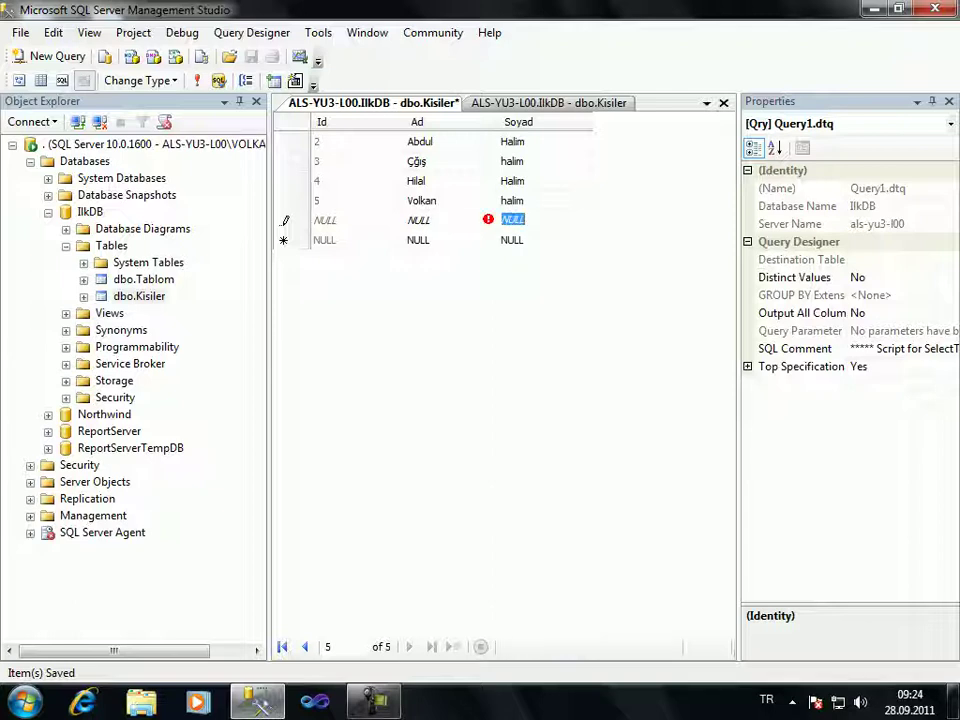
type("Ismail")
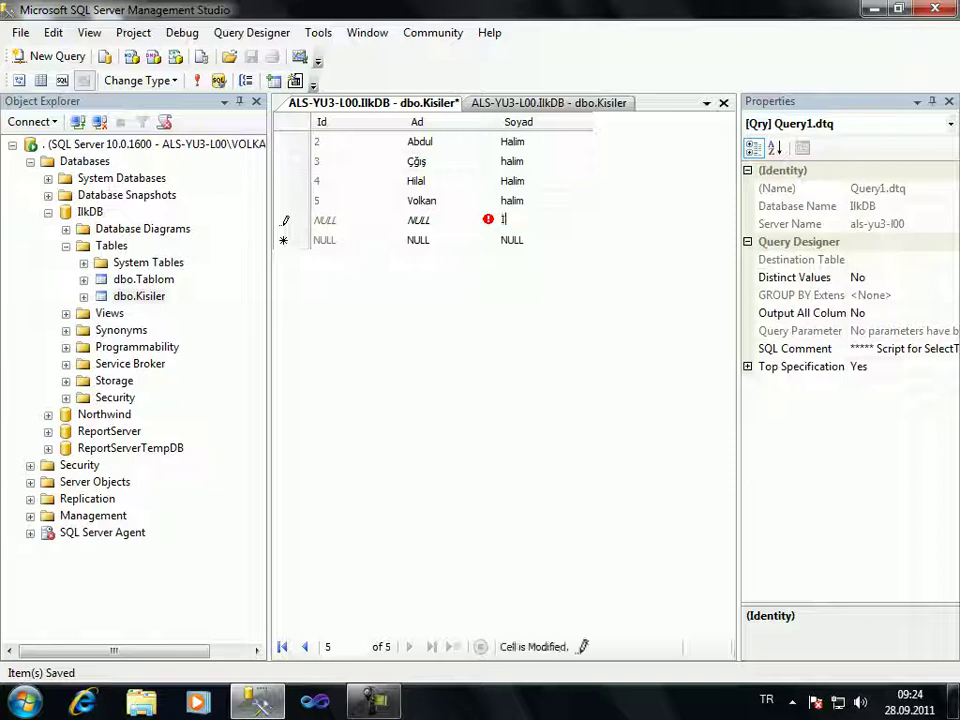
key("Return")
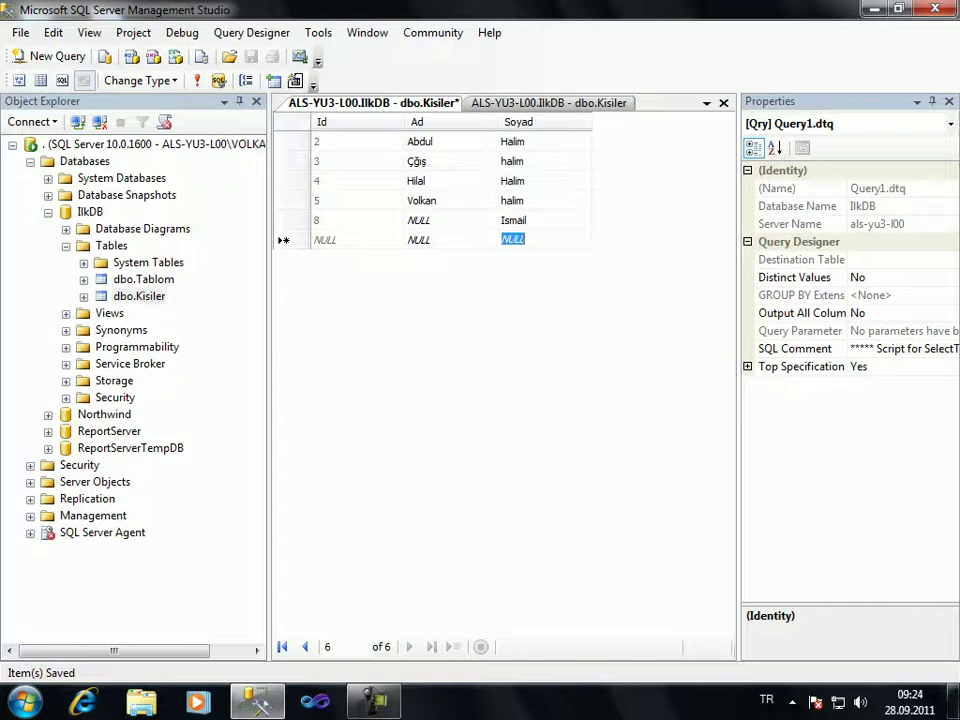
key("ctrl+Tab")
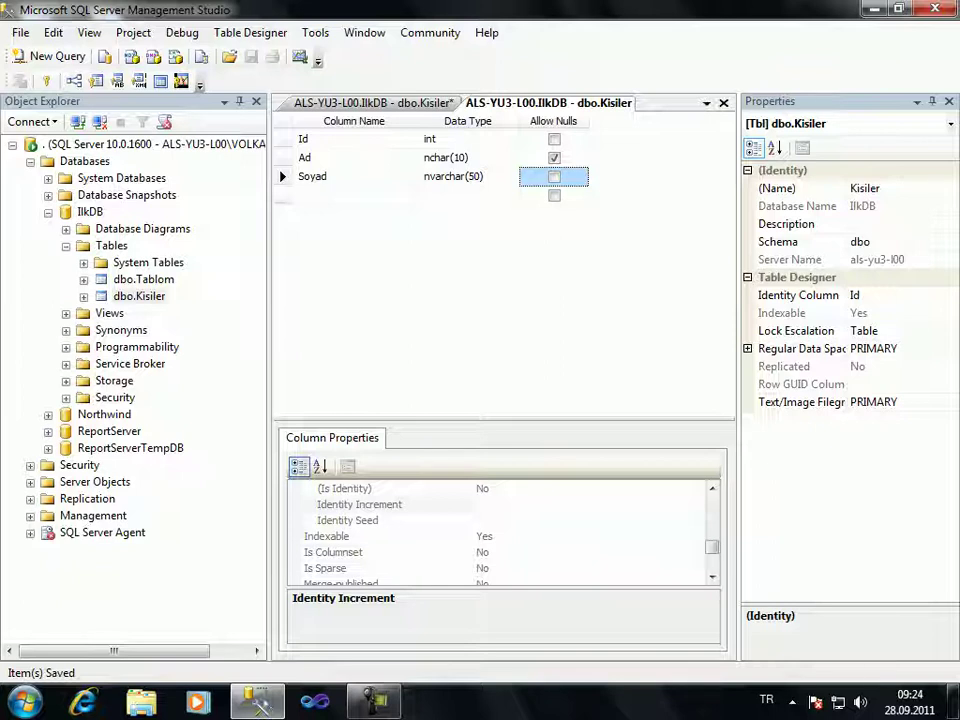
key("ctrl+Tab")
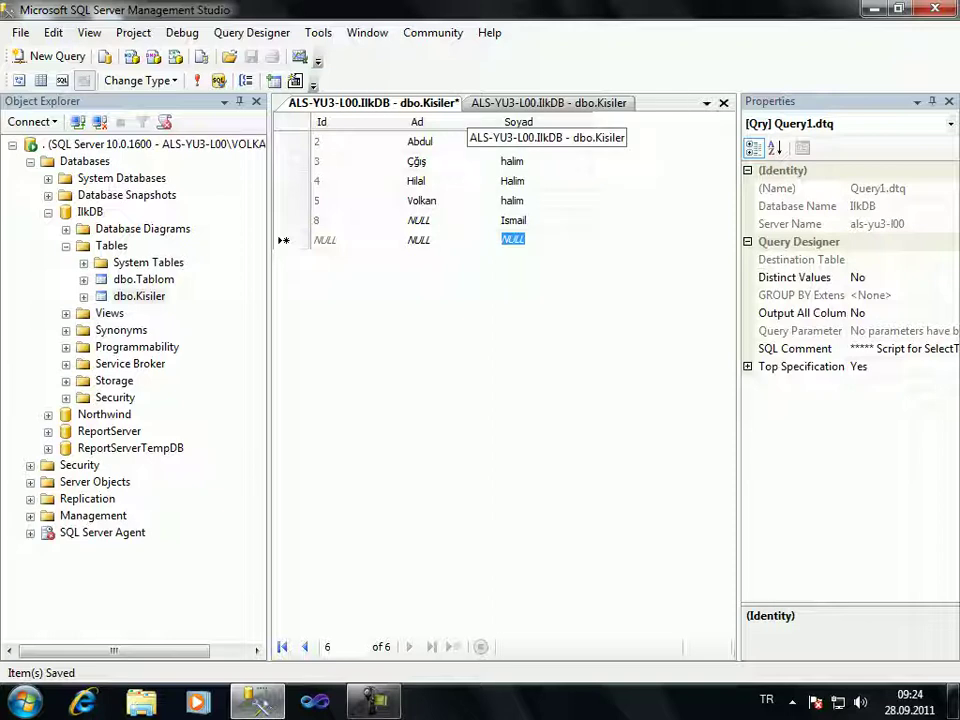
key("ctrl+Tab")
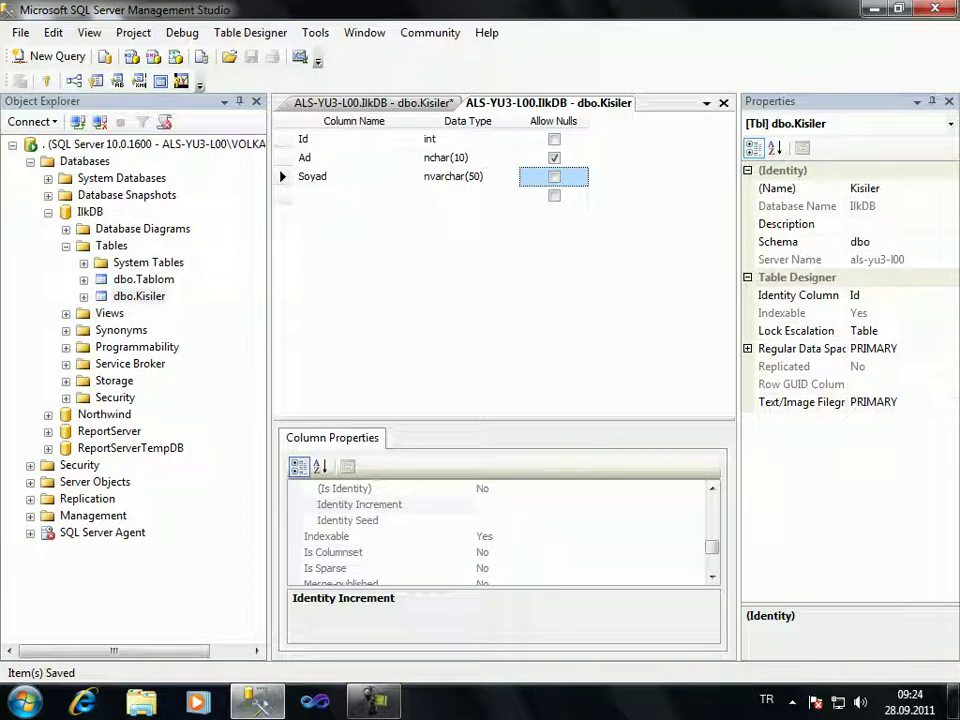
Add a column DogumTarihi of data type date after Soyad, leaving nulls allowed
left_click(345, 195)
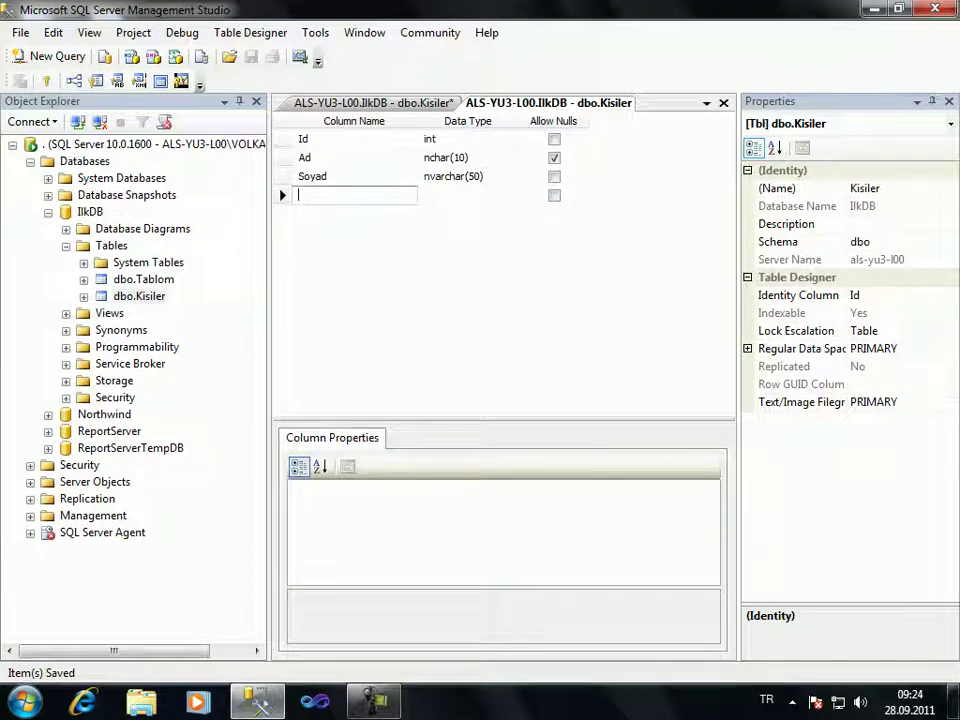
type("Dogu")
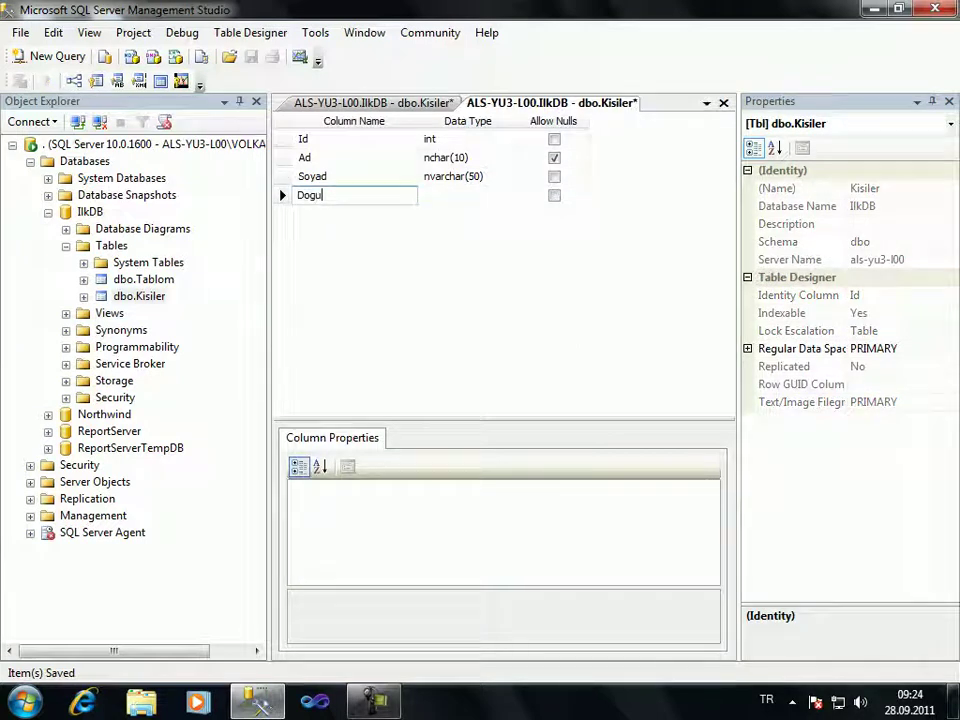
type("mTarihi")
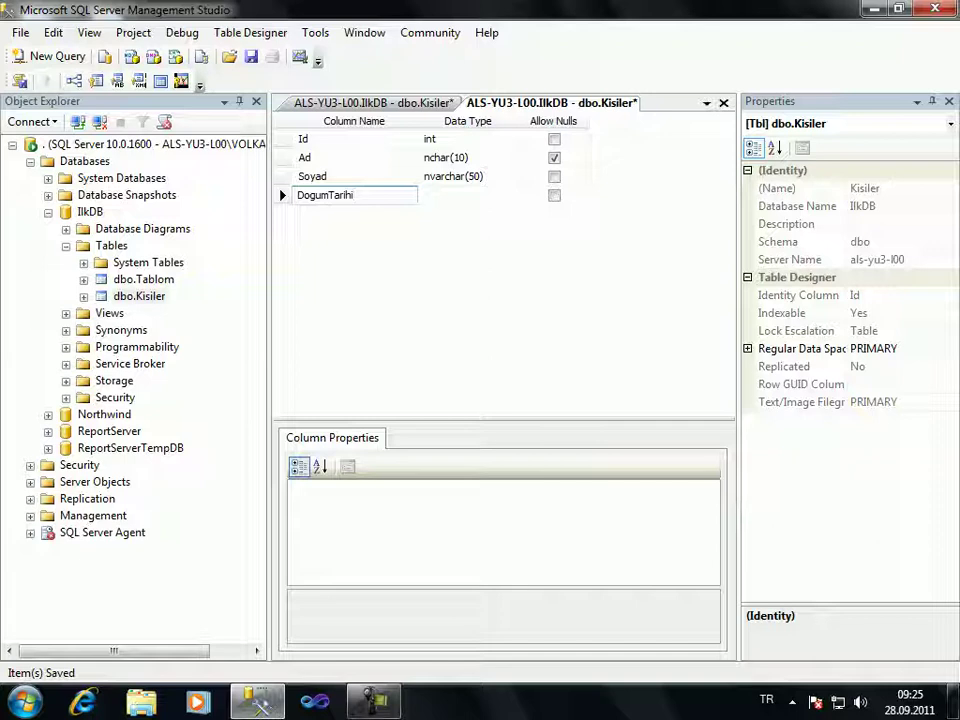
key("shift+Home")
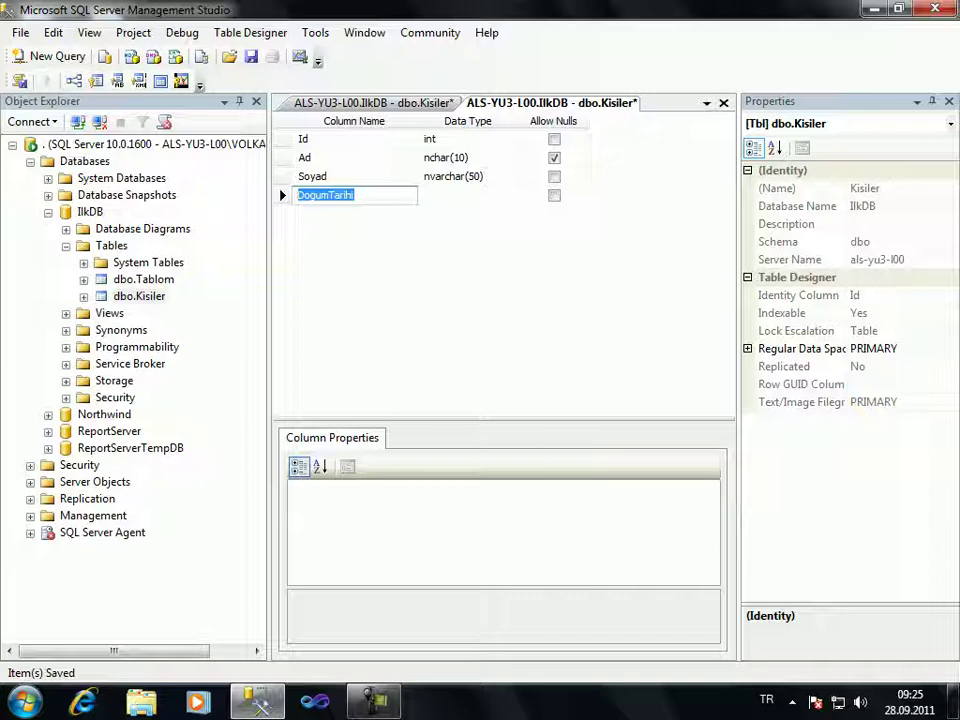
key("Tab")
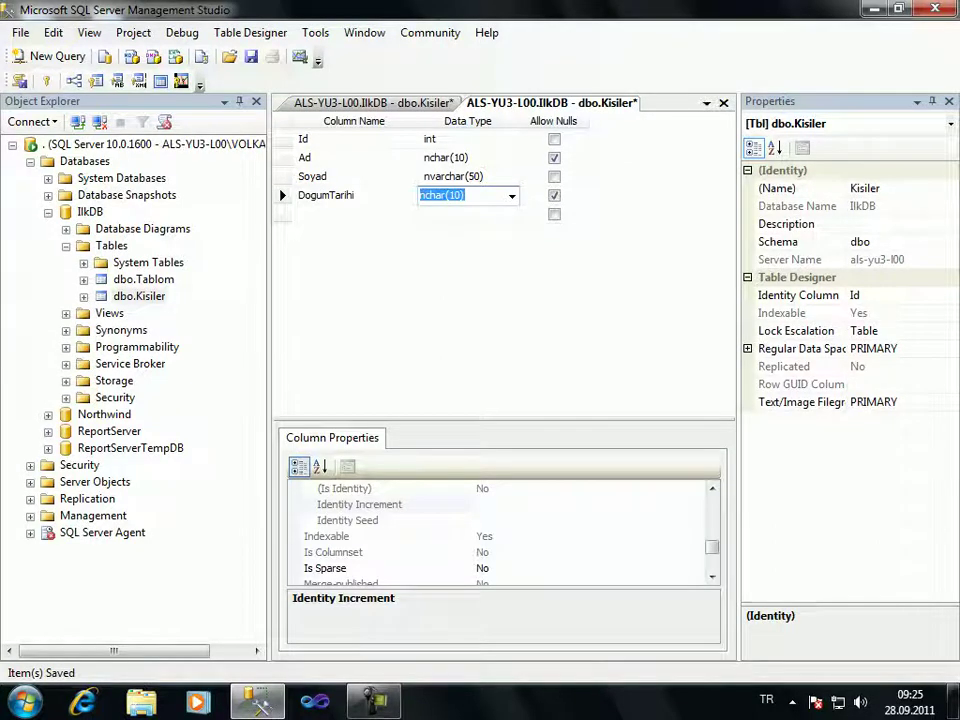
type("date")
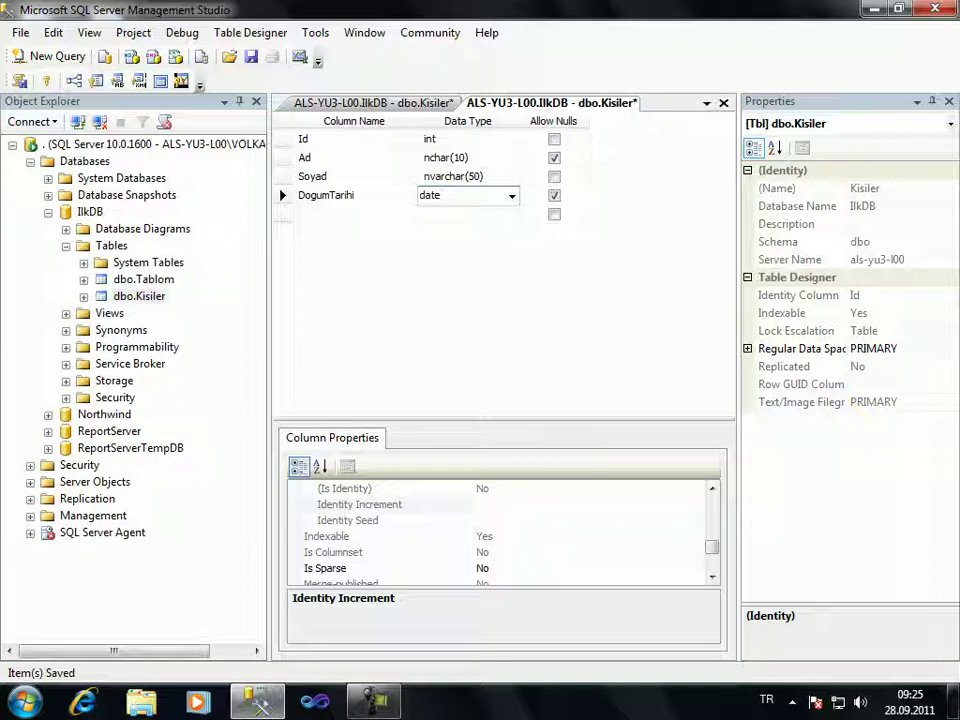
left_click(575, 195)
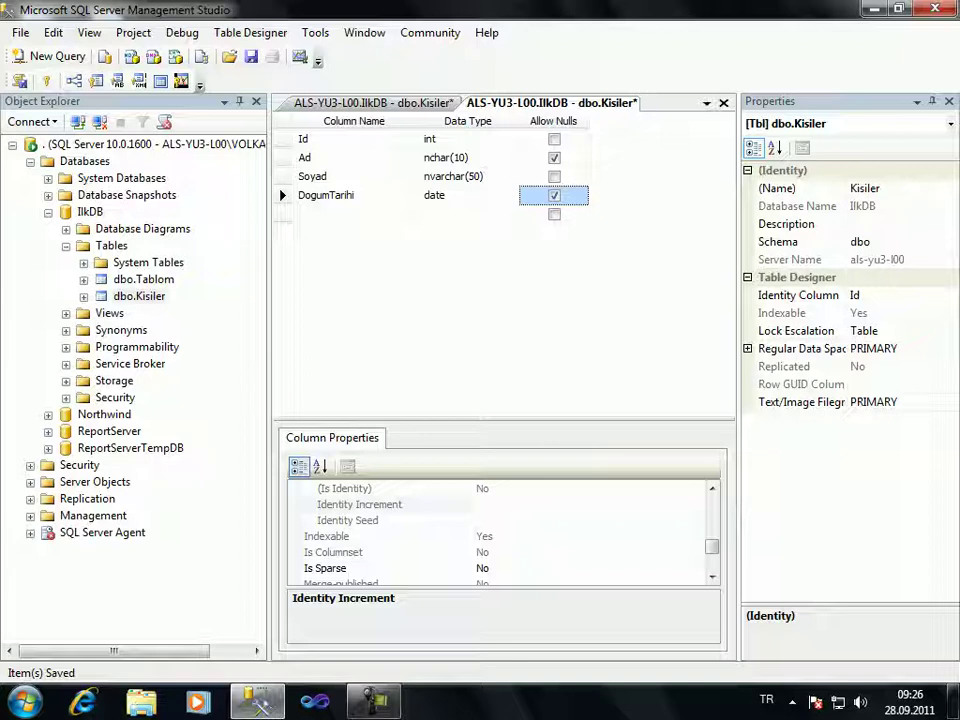
left_click_drag(505, 426, 505, 297)
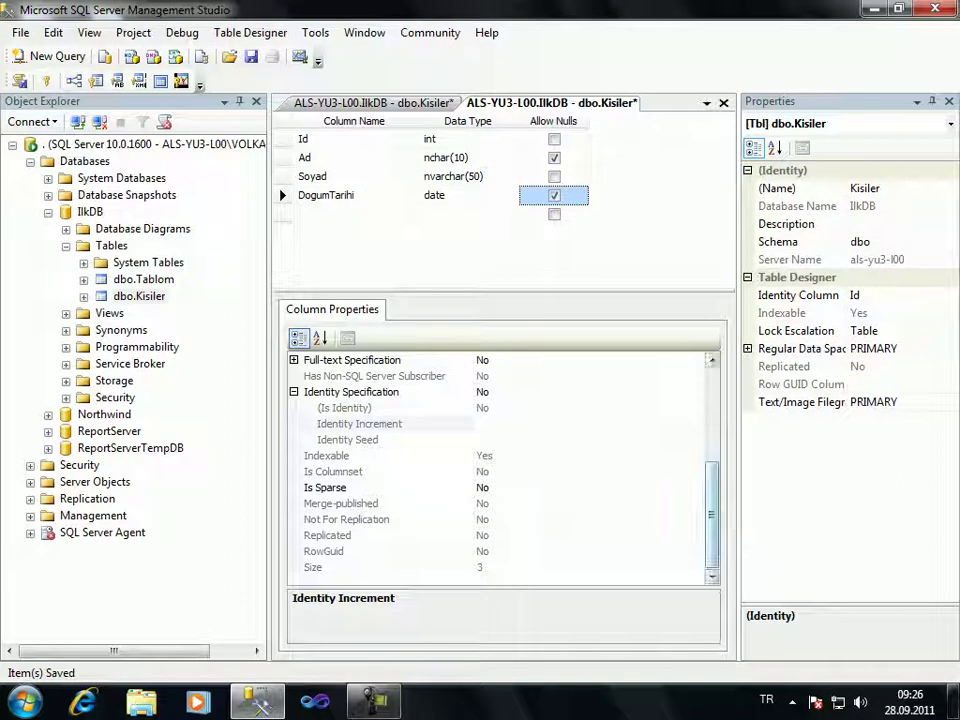
Set DogumTarihi's Default Value or Binding to getdate()
scroll(500, 470, "up", 4)
left_click(480, 423)
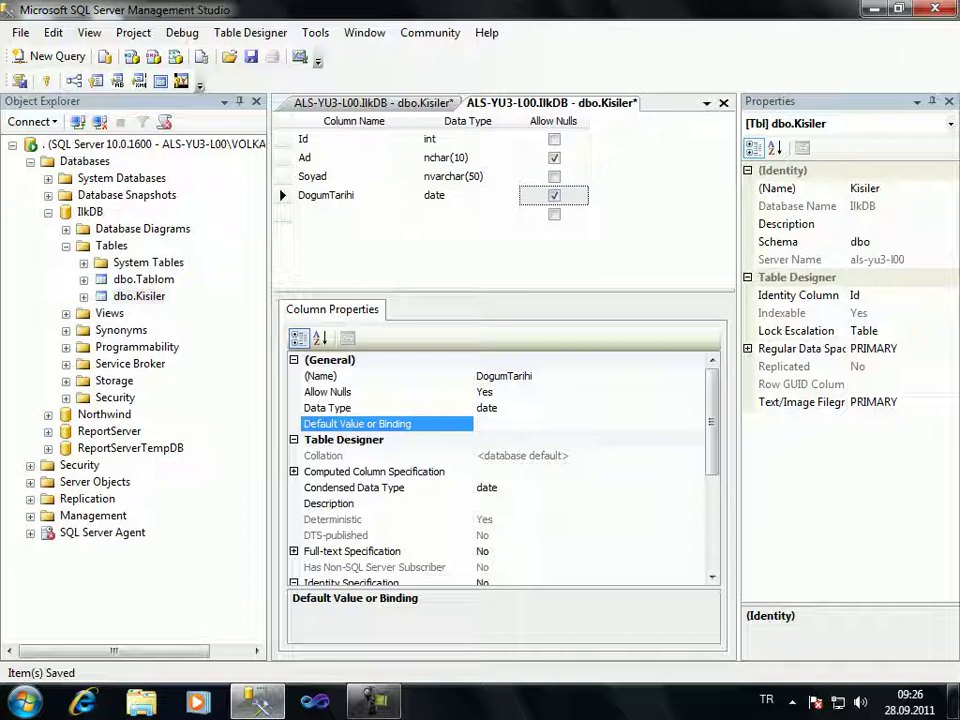
type("getdate()")
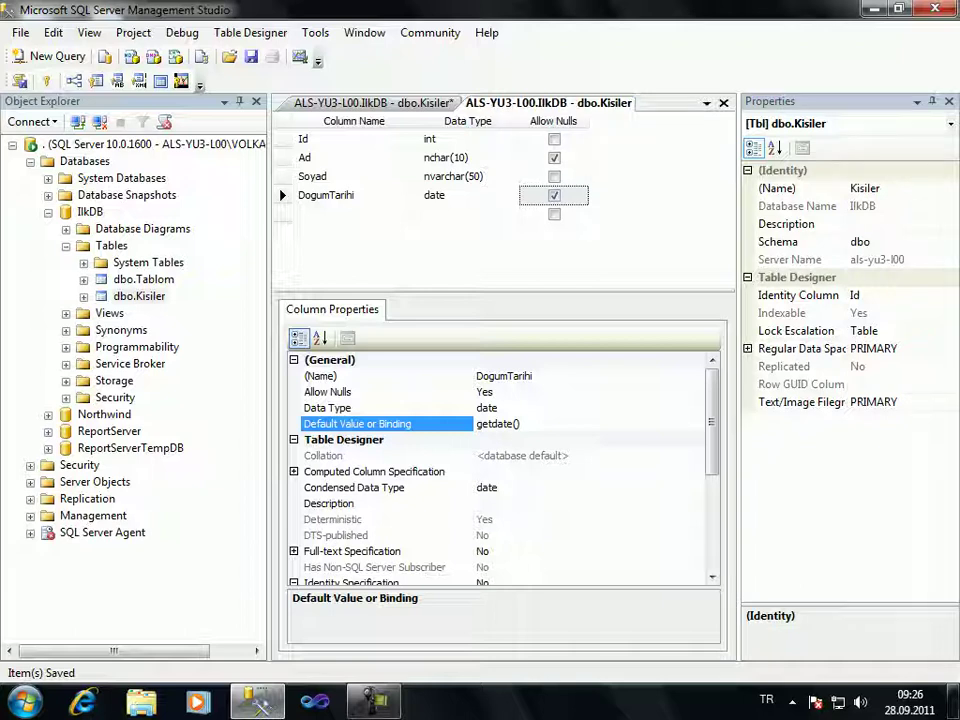
left_click(572, 195)
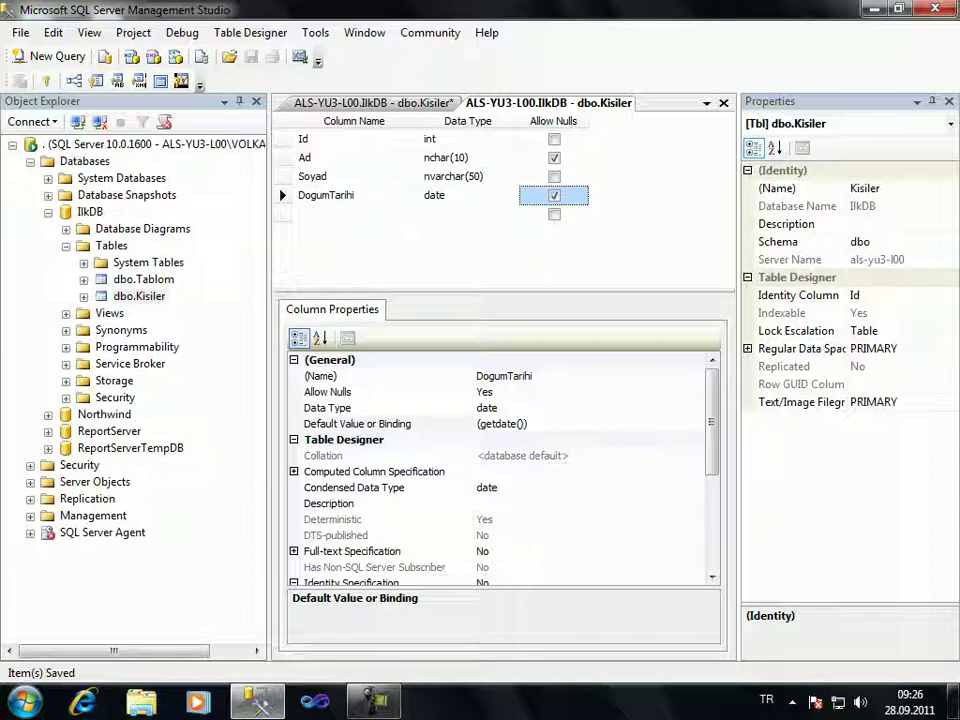
key("ctrl+Tab")
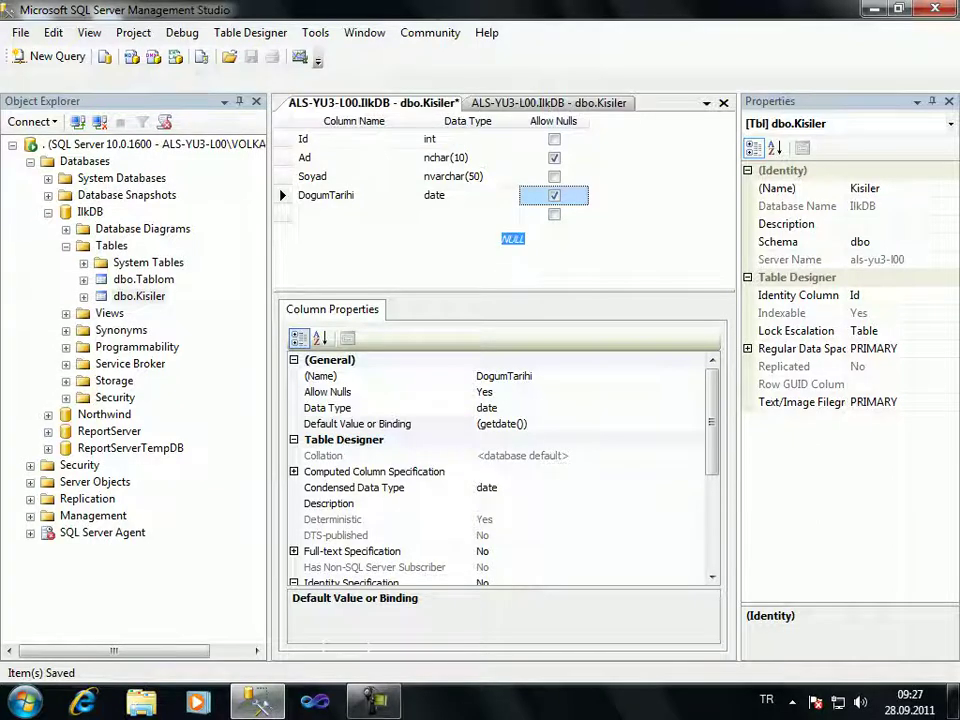
Start a new row with a first name and partial surname, then cancel it
left_click(418, 220)
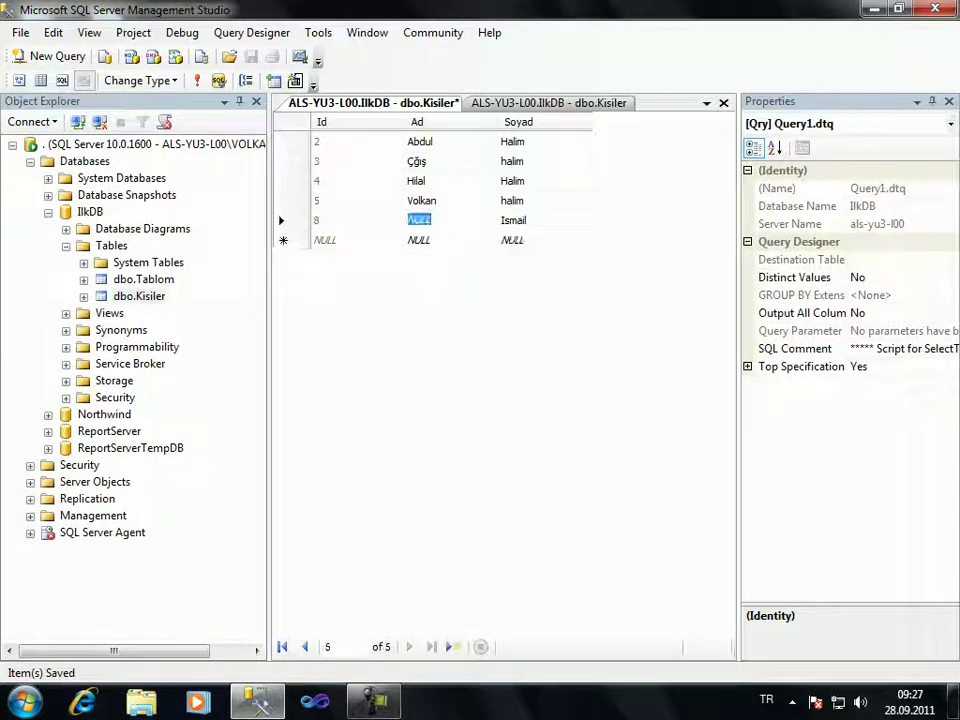
left_click(418, 239)
type("Murat")
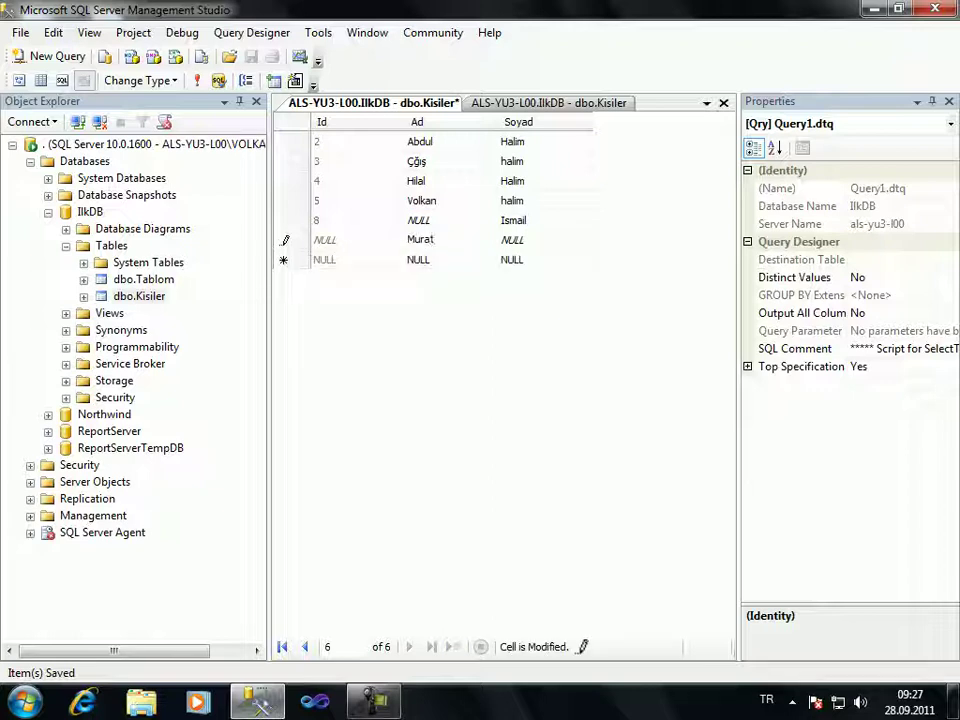
key("Tab")
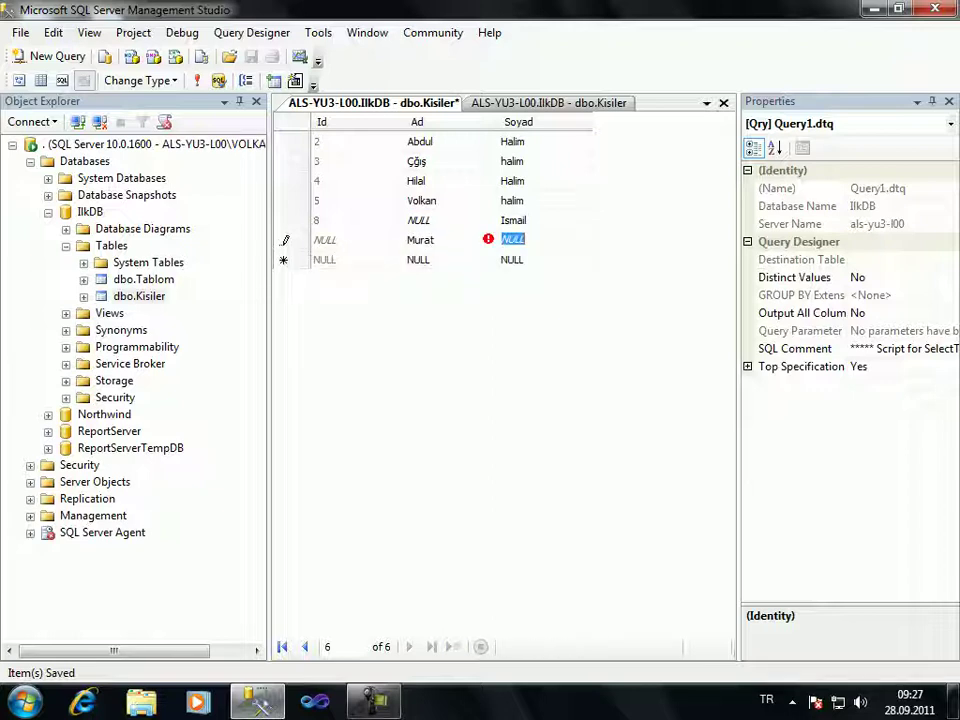
type("T")
key("Escape")
key("Escape")
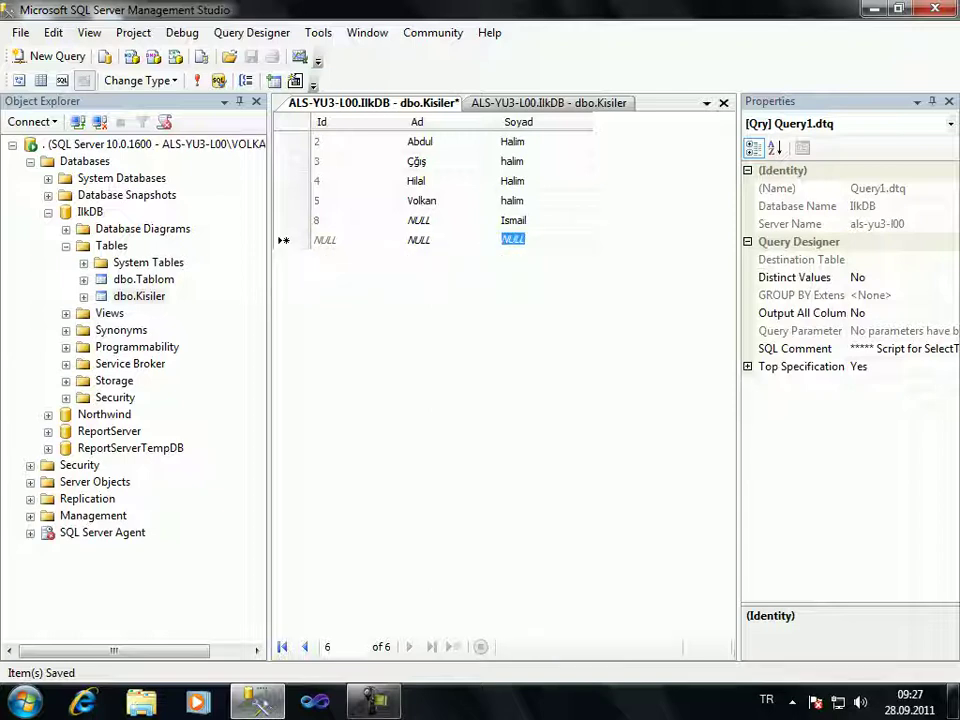
Close the outdated rows tab and reopen dbo.Kisiler with Edit Top 200 Rows
right_click(413, 103)
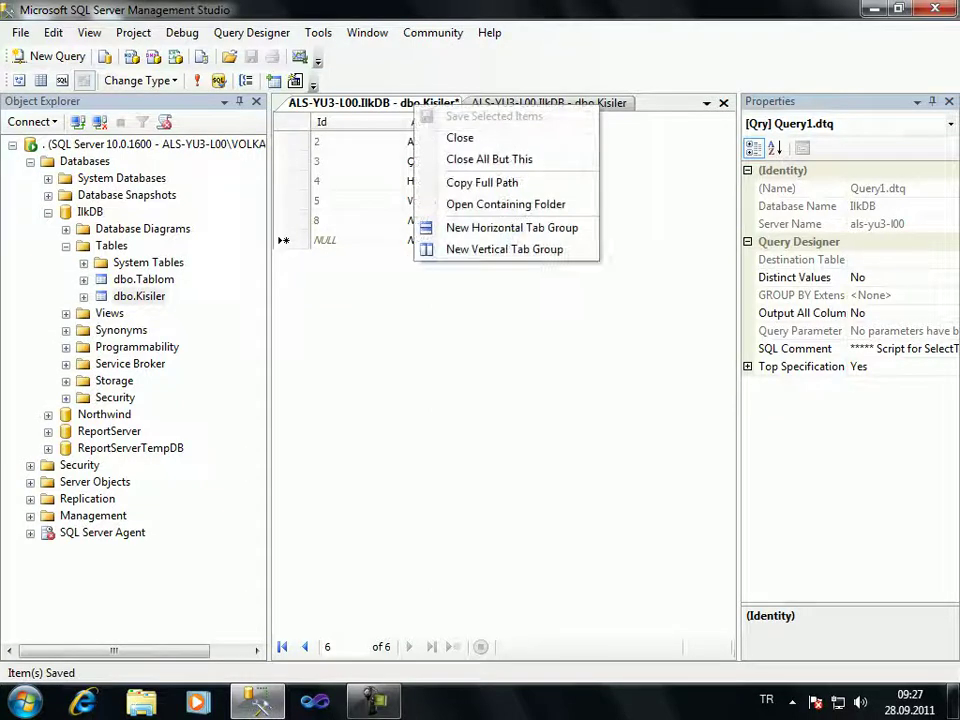
left_click(140, 80)
key("Escape")
left_click(197, 80)
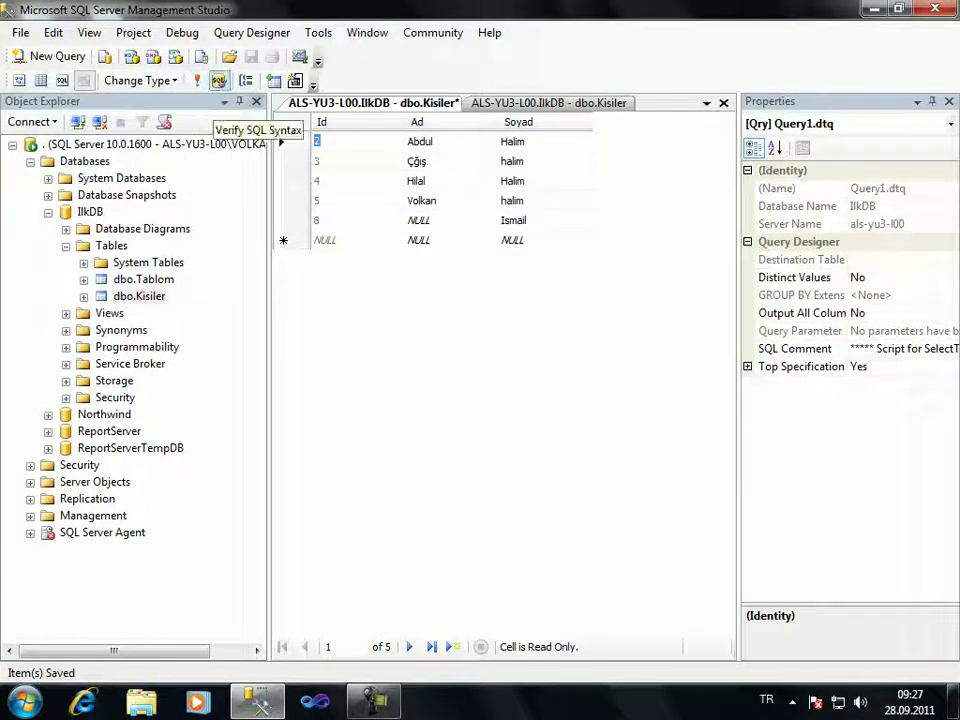
key("ctrl+F4")
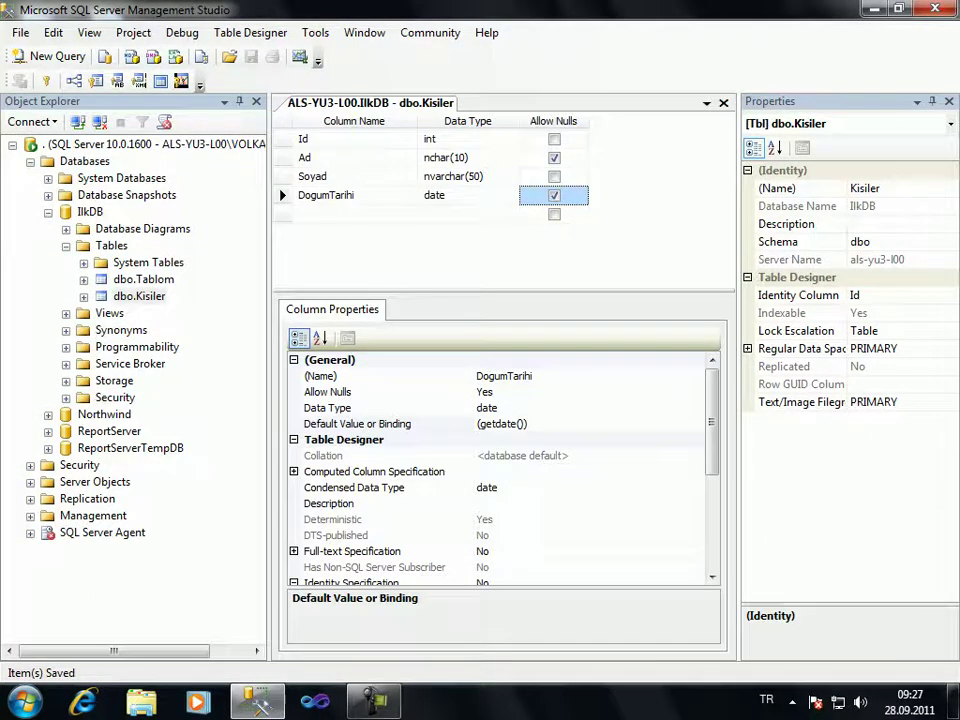
right_click(141, 296)
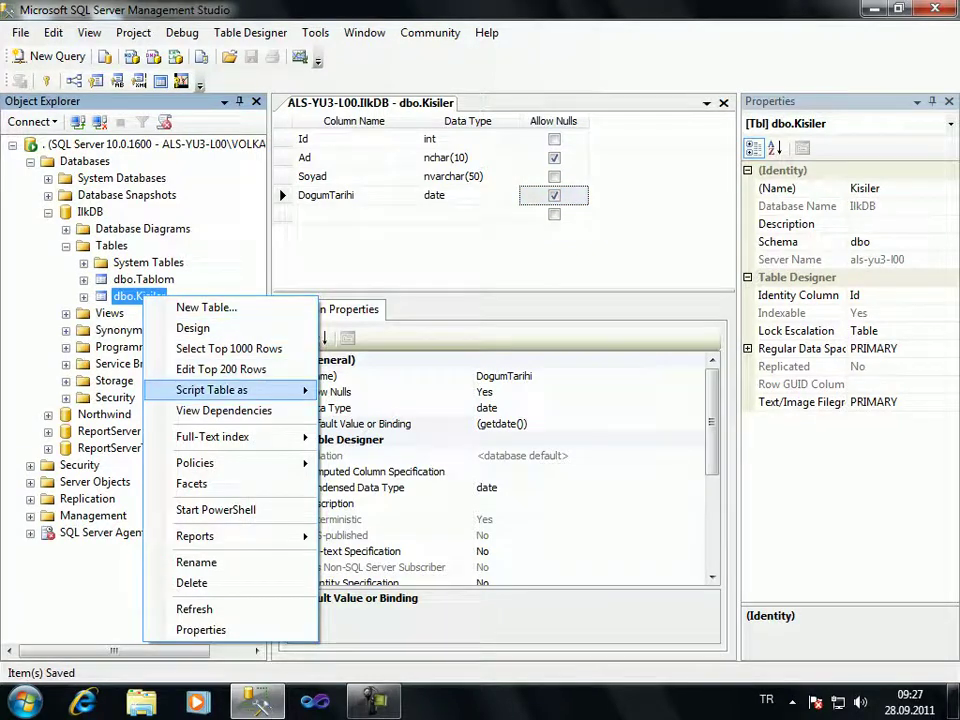
left_click(220, 369)
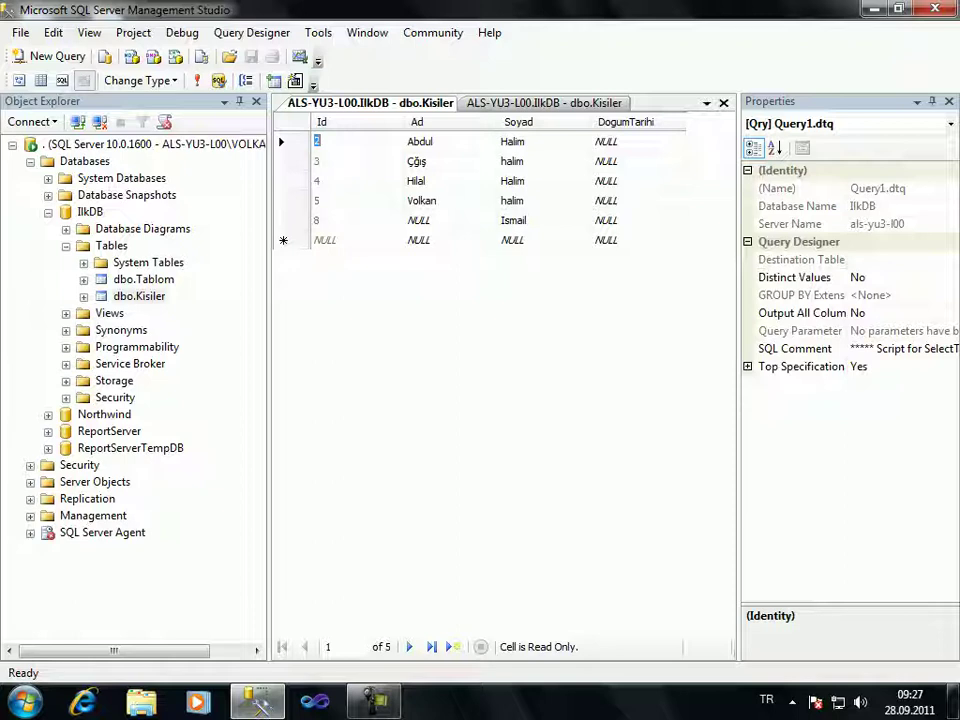
Enter a new row with the person's first name and surname and commit it
key("ctrl+Tab")
left_click(417, 240)
key("Tab")
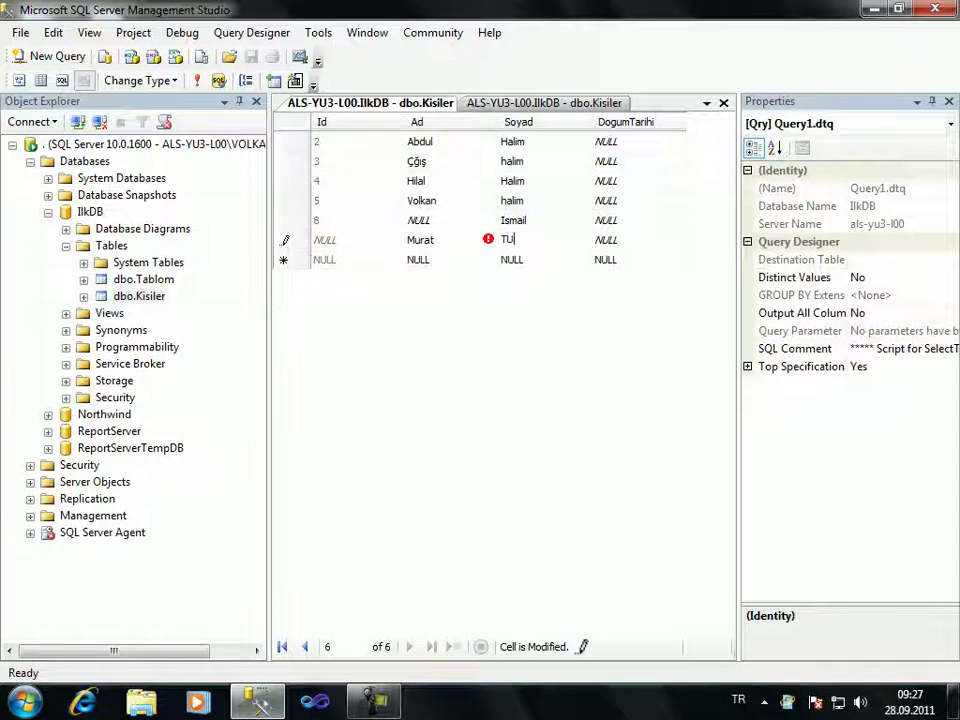
key("Return")
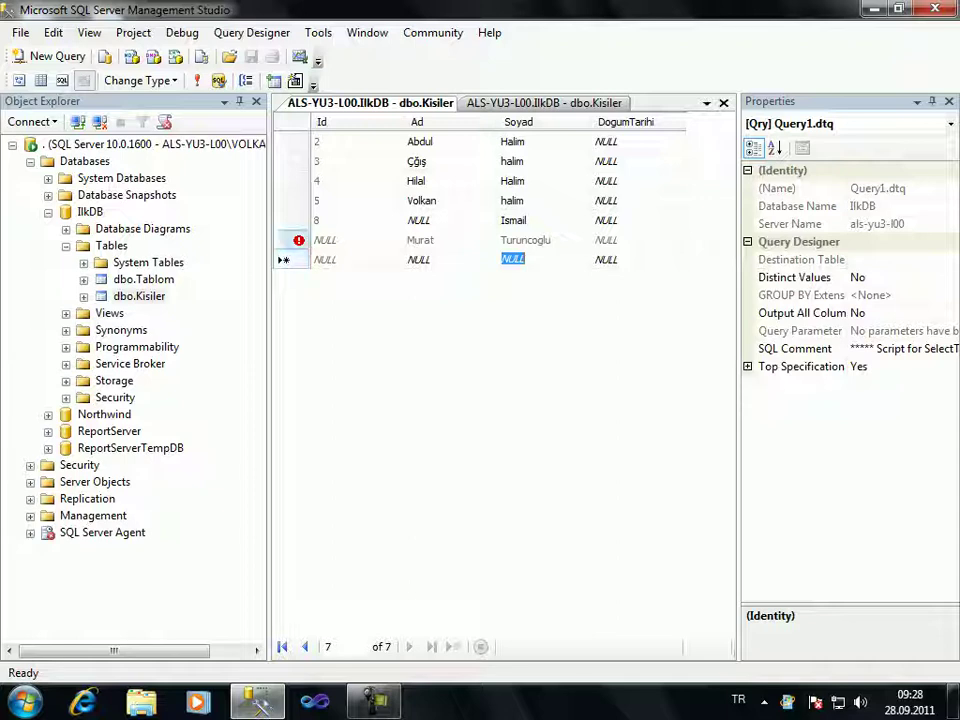
Refresh the rows to show the new row as Id 9 with DogumTarihi 2011-09-28
mouse_move(298, 241)
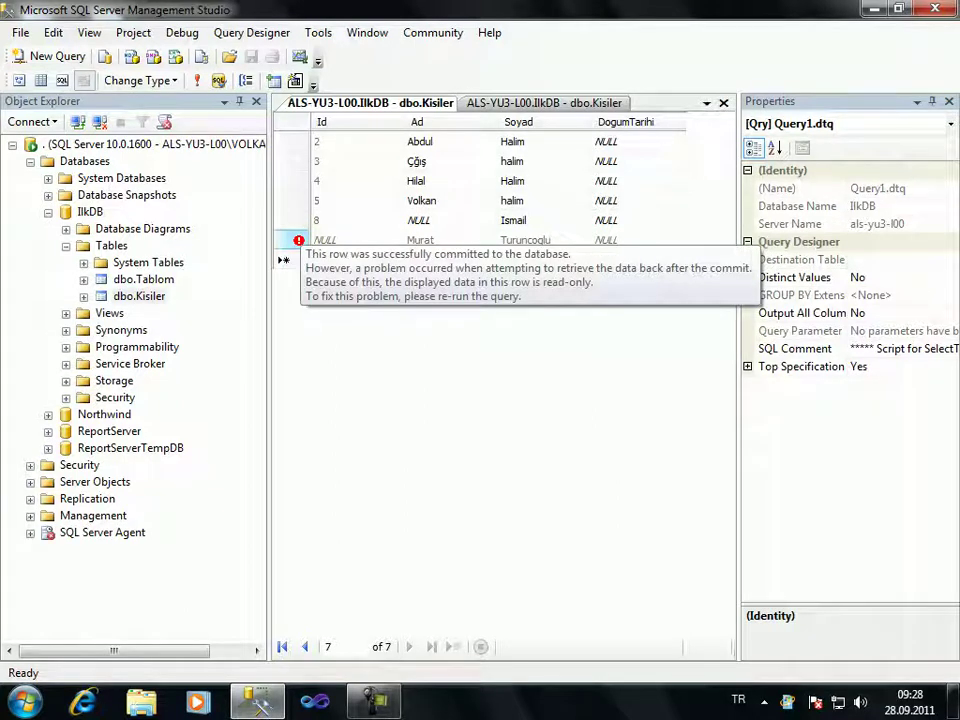
left_click(512, 259)
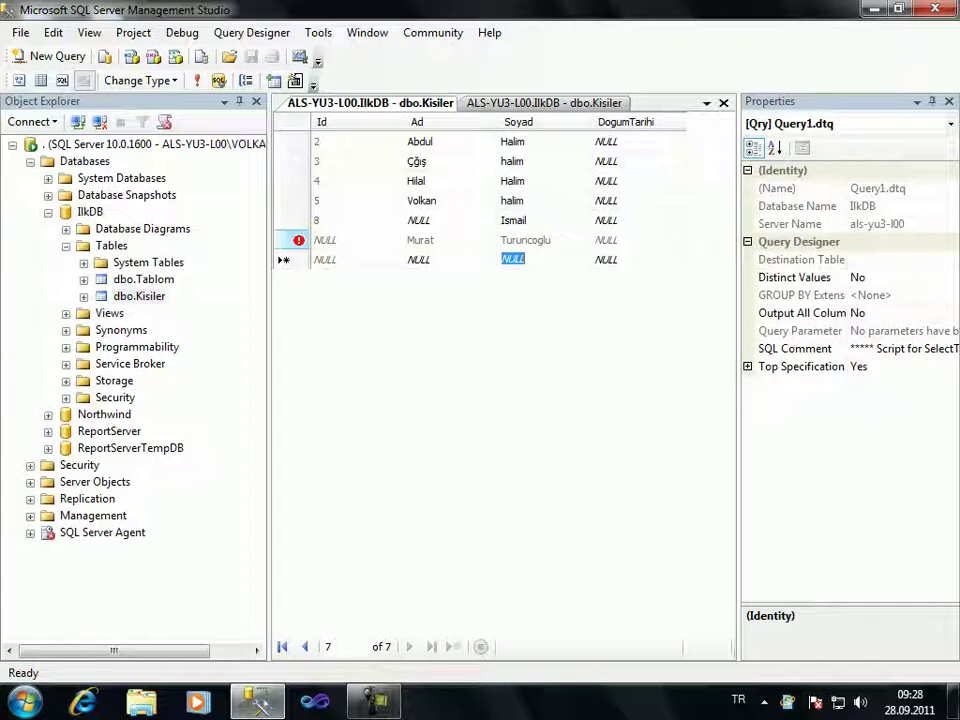
mouse_move(298, 241)
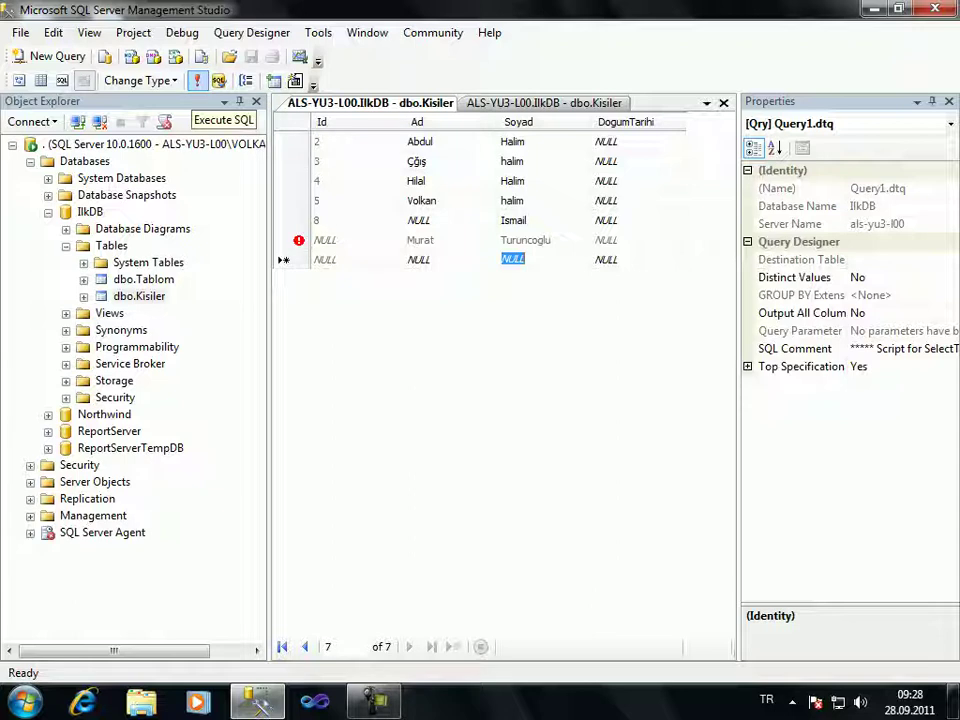
left_click(197, 80)
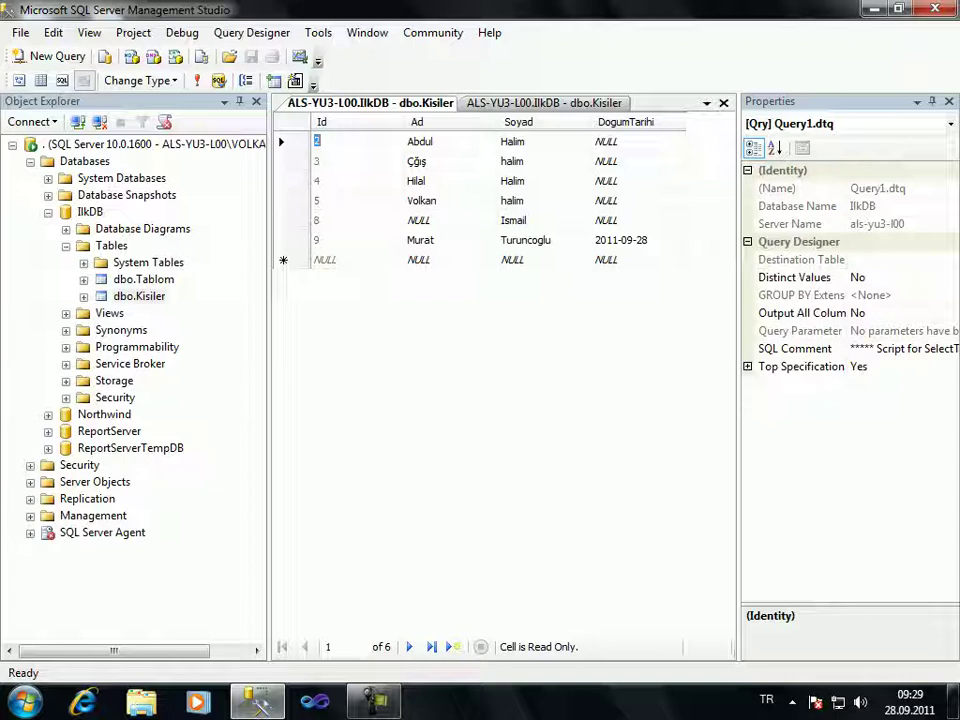
left_click(453, 646)
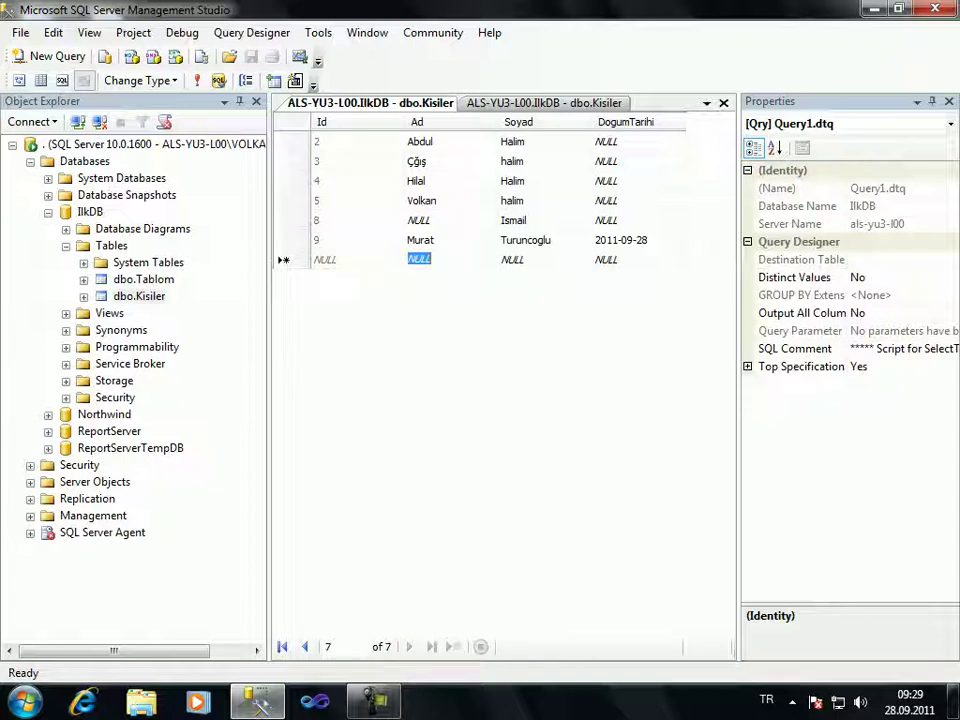
key("ctrl+Tab")
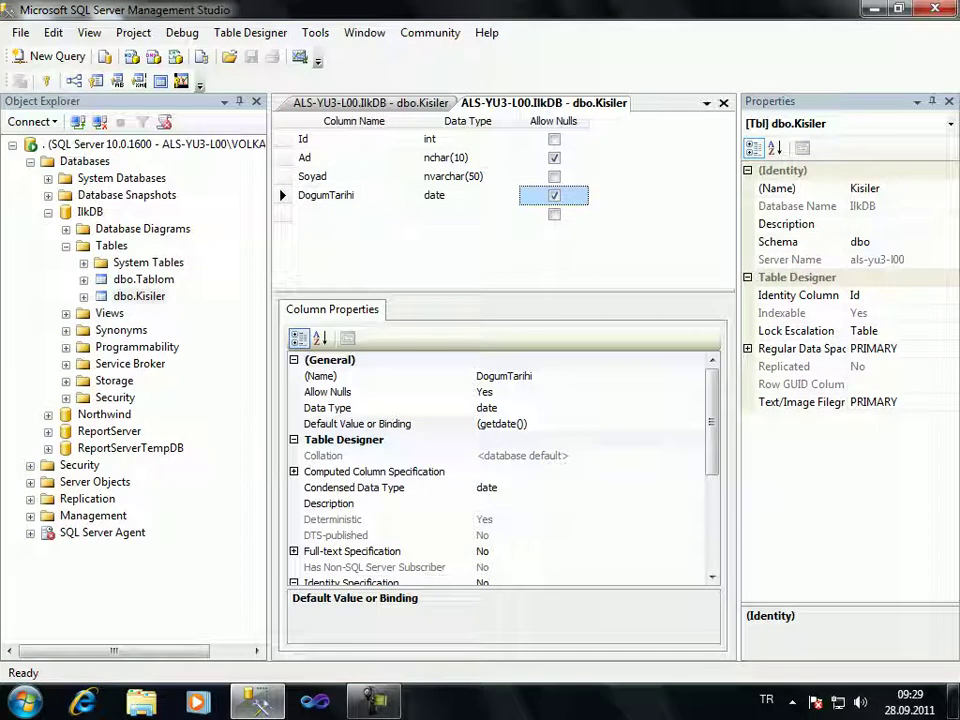
Add a new column named Cinsiyet with data type bit below DogumTarihi
key("Tab")
type("Cinsiyey")
key("BackSpace")
type("t")
key("Return")
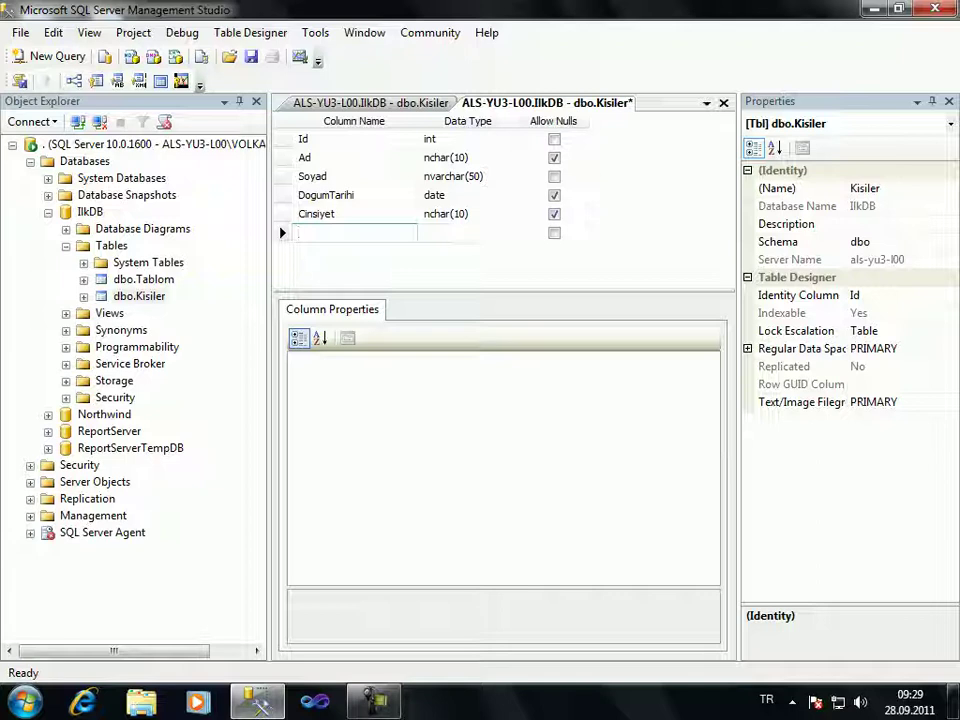
left_click(445, 214)
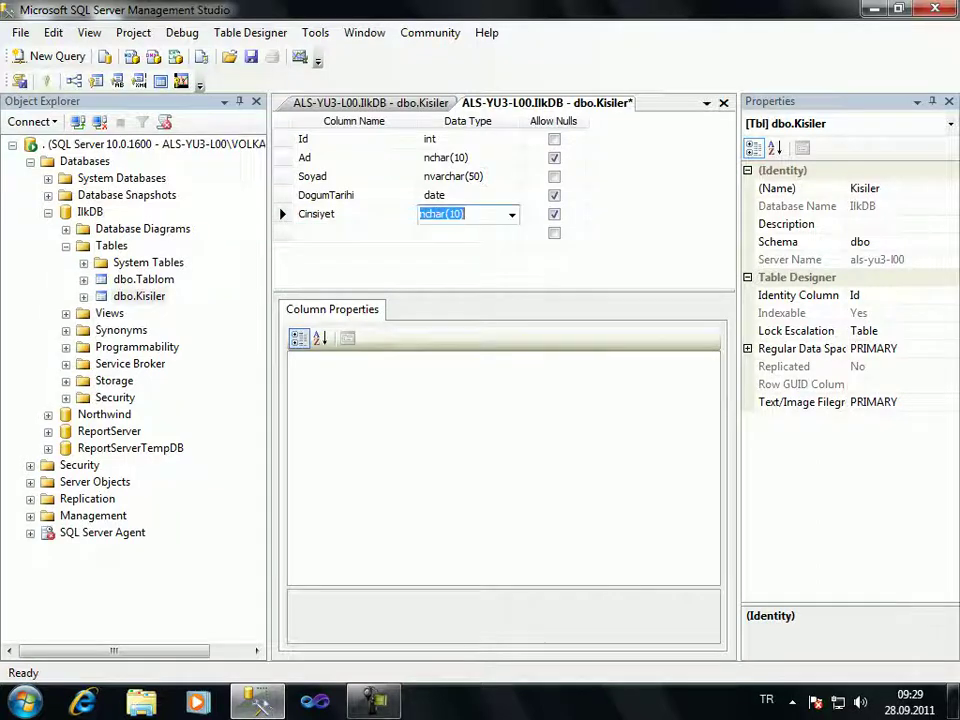
type("bit")
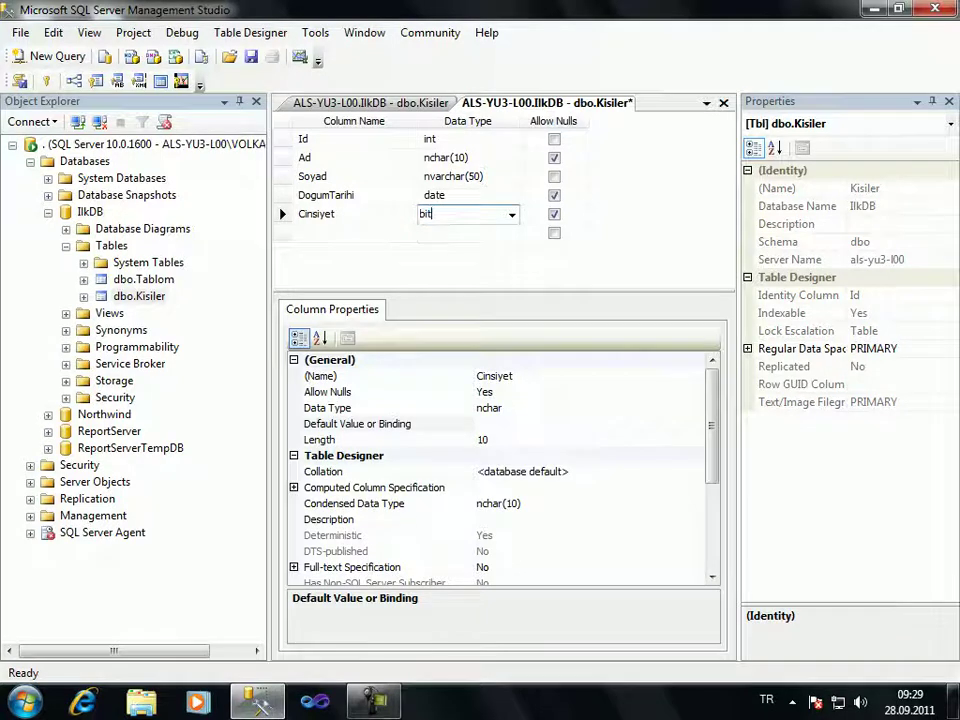
left_click(465, 233)
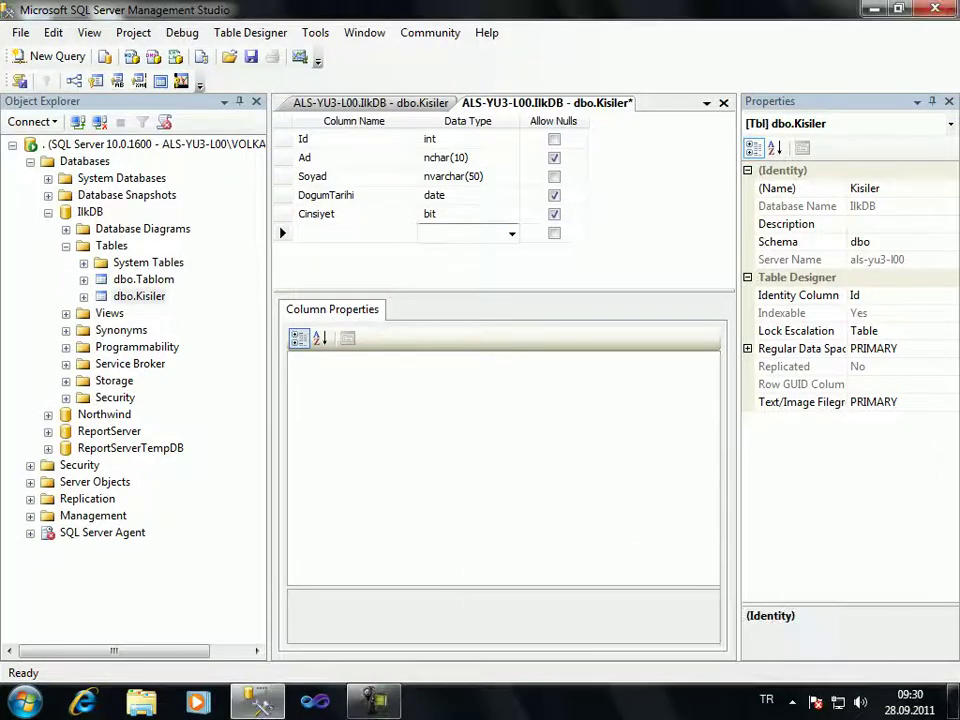
Set Cinsiyet's Default Value or Binding to 1 and save the table design
left_click(282, 213)
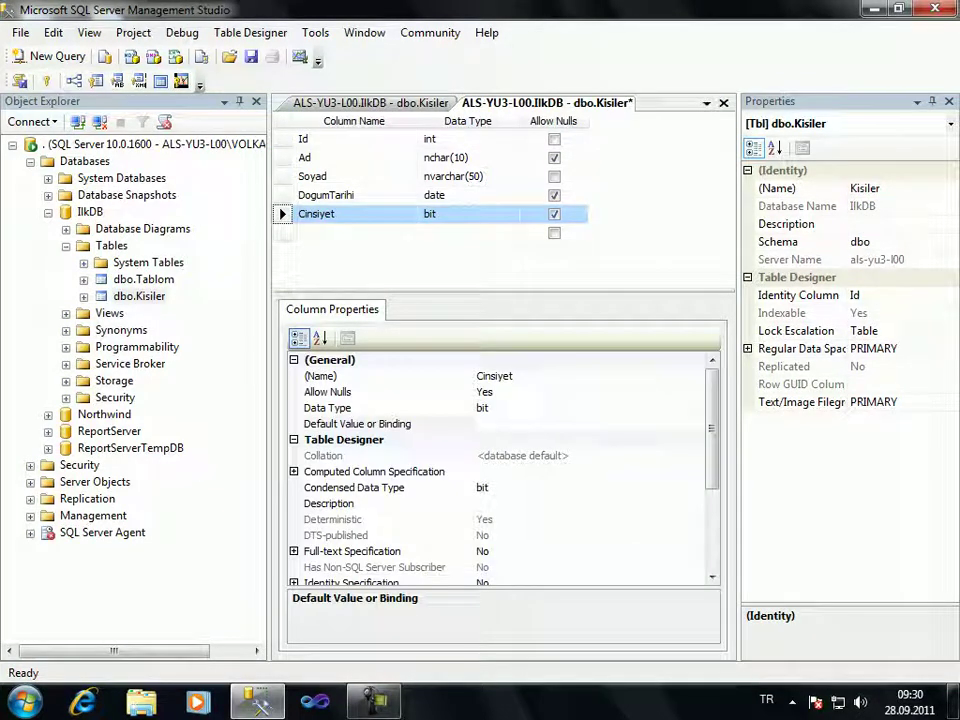
left_click(400, 424)
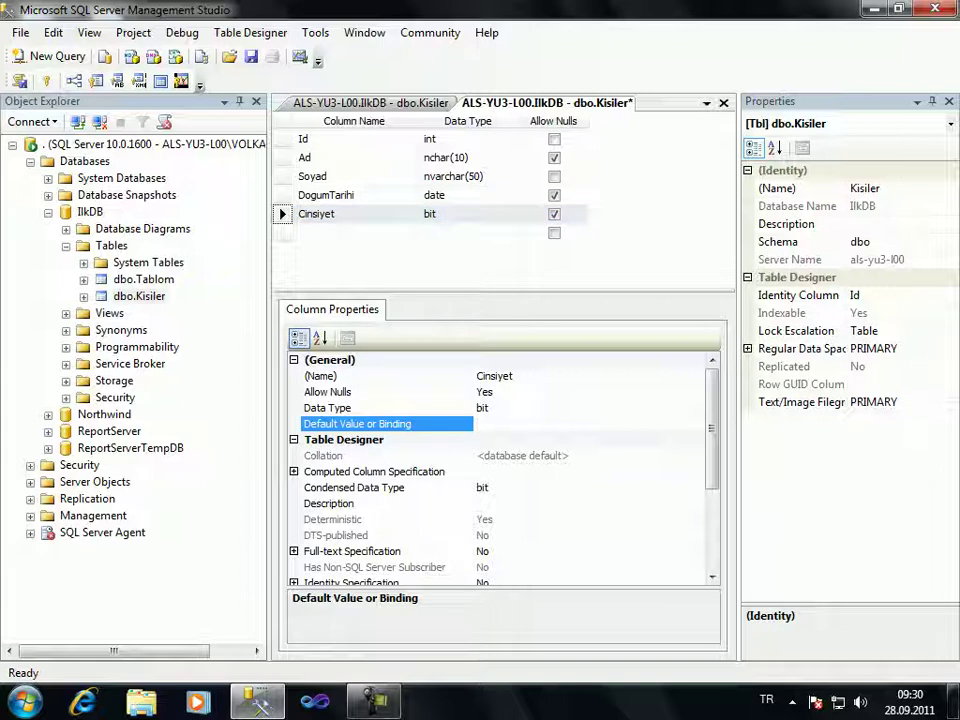
type("1")
left_click(430, 213)
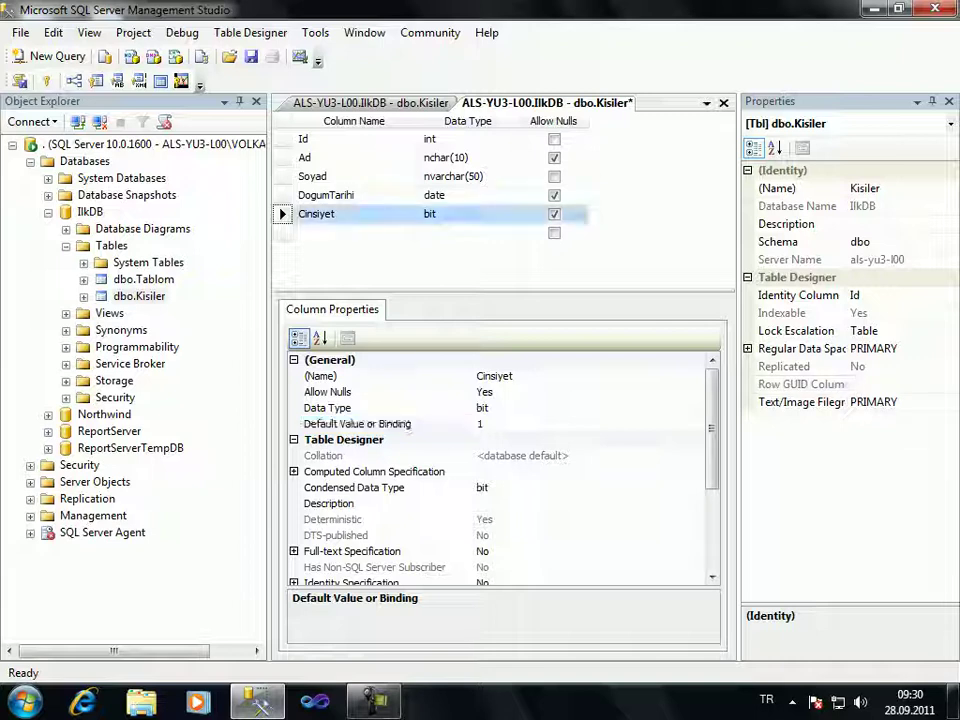
key("ctrl+s")
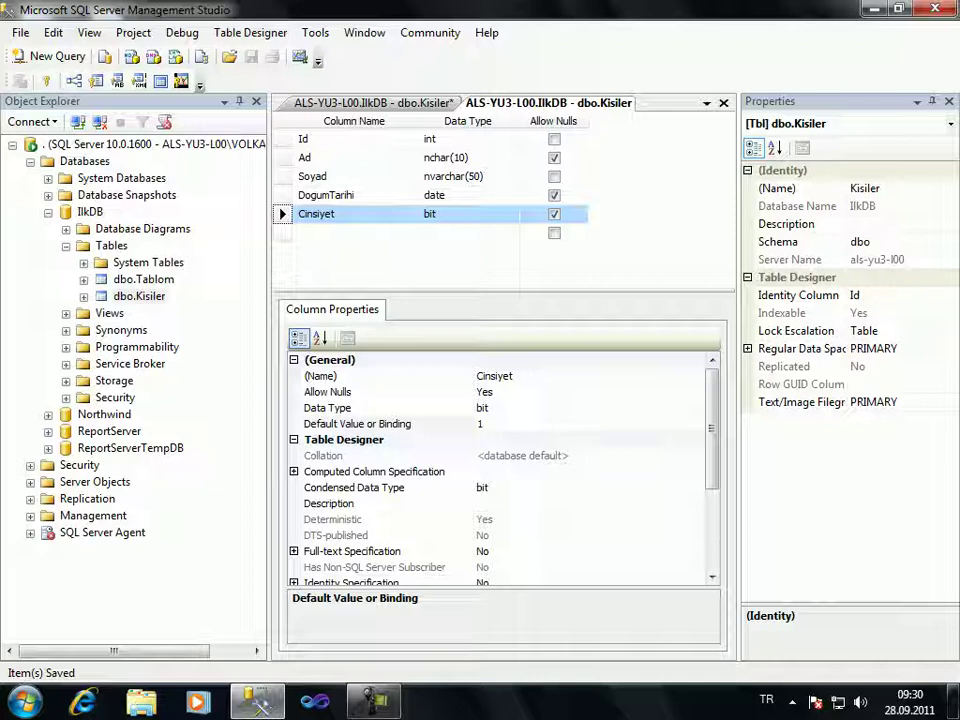
Close the outdated Kisiler data view
key("ctrl+Tab")
key("ctrl+F4")
right_click(143, 296)
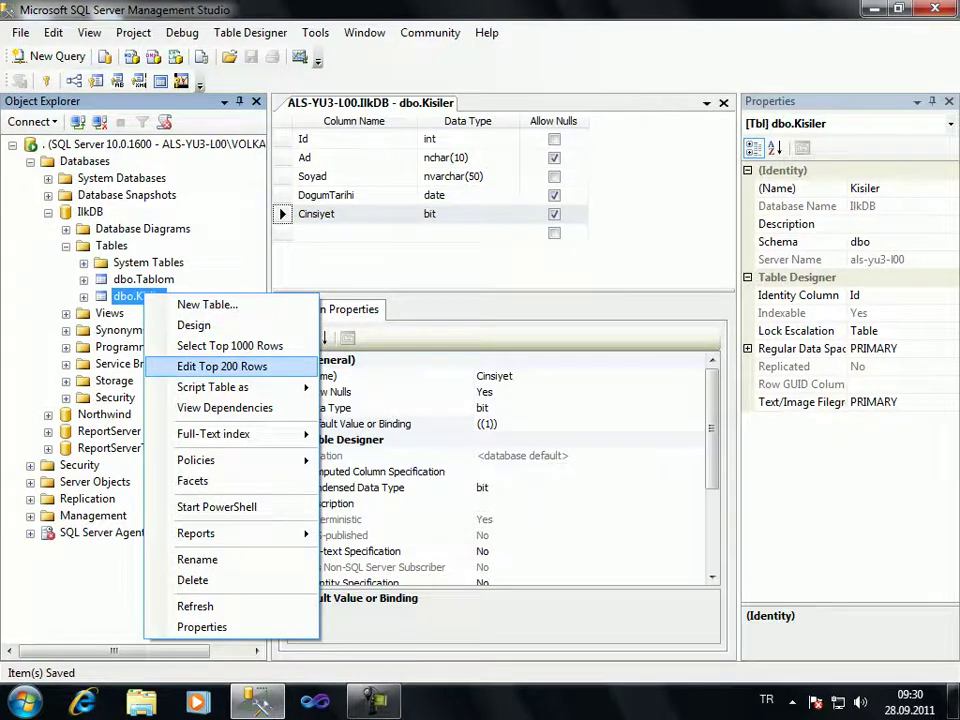
Choose Edit Top 200 Rows for dbo.Kisiler and scroll right to the Cinsiyet column
left_click(222, 366)
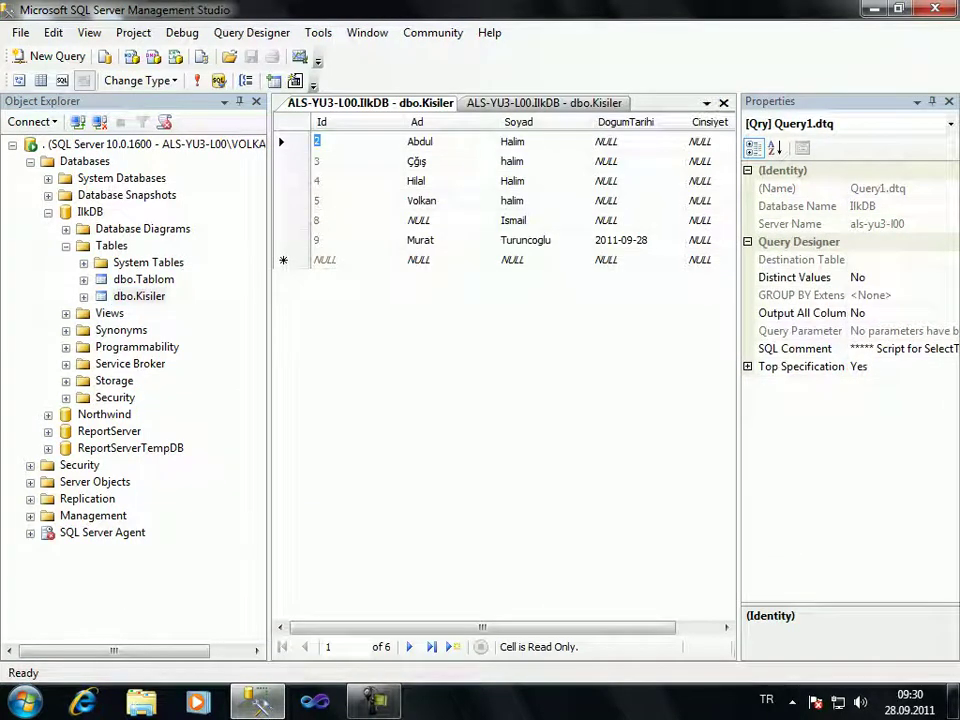
scroll(505, 380, "right", 3)
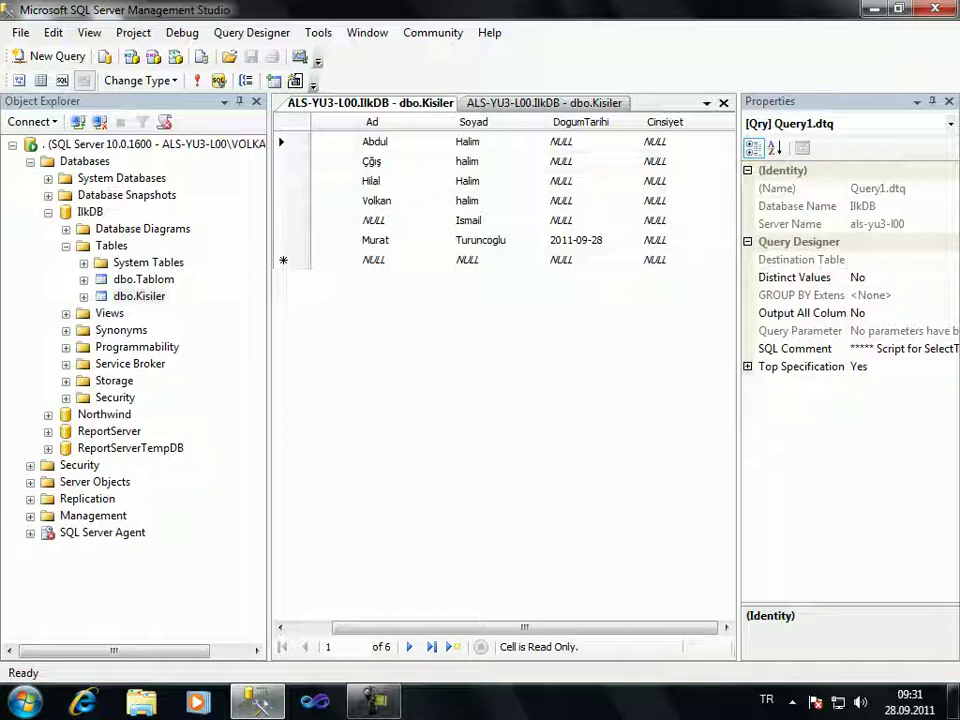
Add a row with only a first name and surname, then refresh to show DogumTarihi 2011-09-28 and Cinsiyet True defaults
left_click(373, 259)
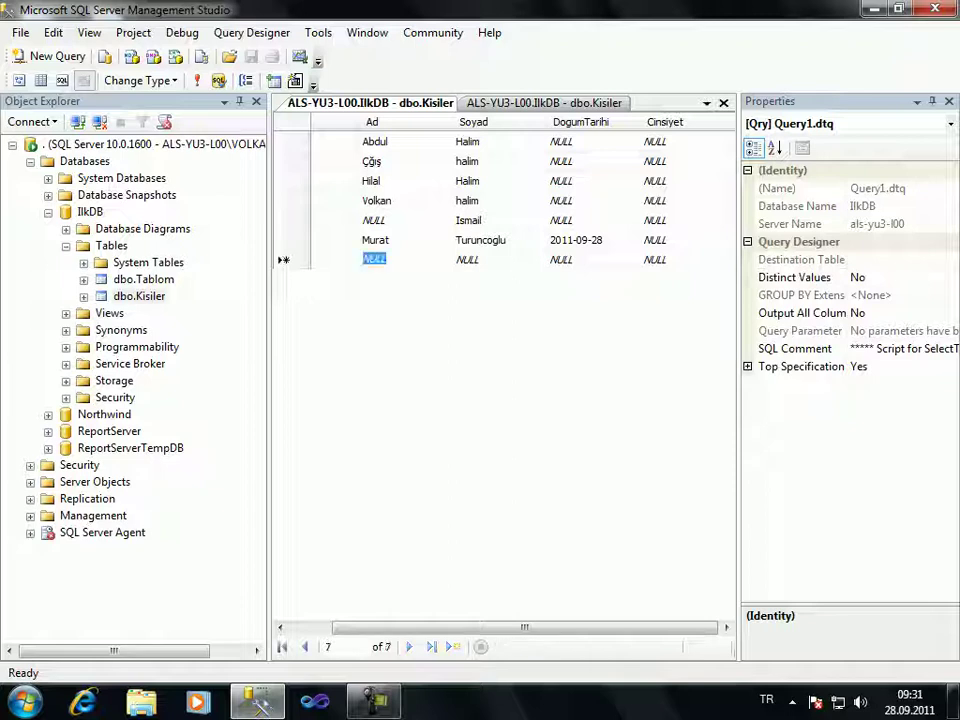
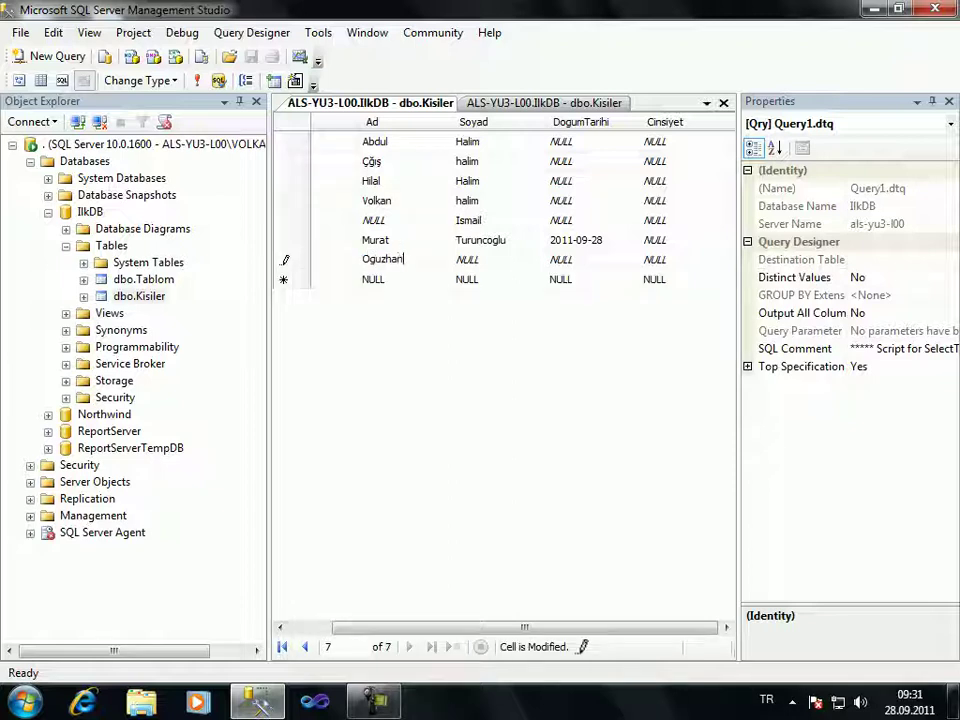
key("Tab")
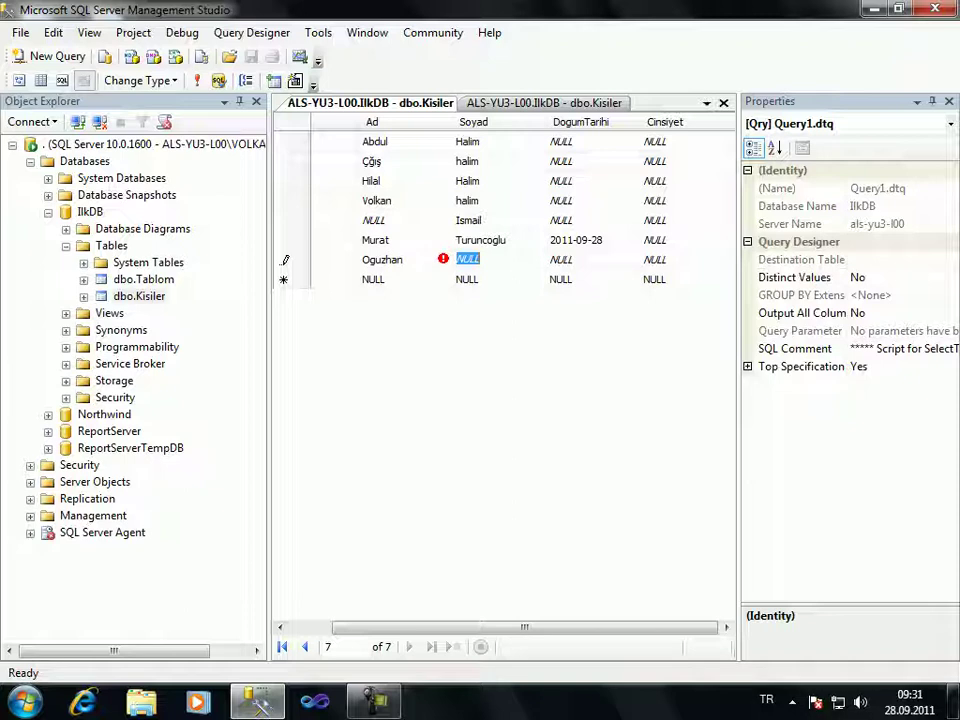
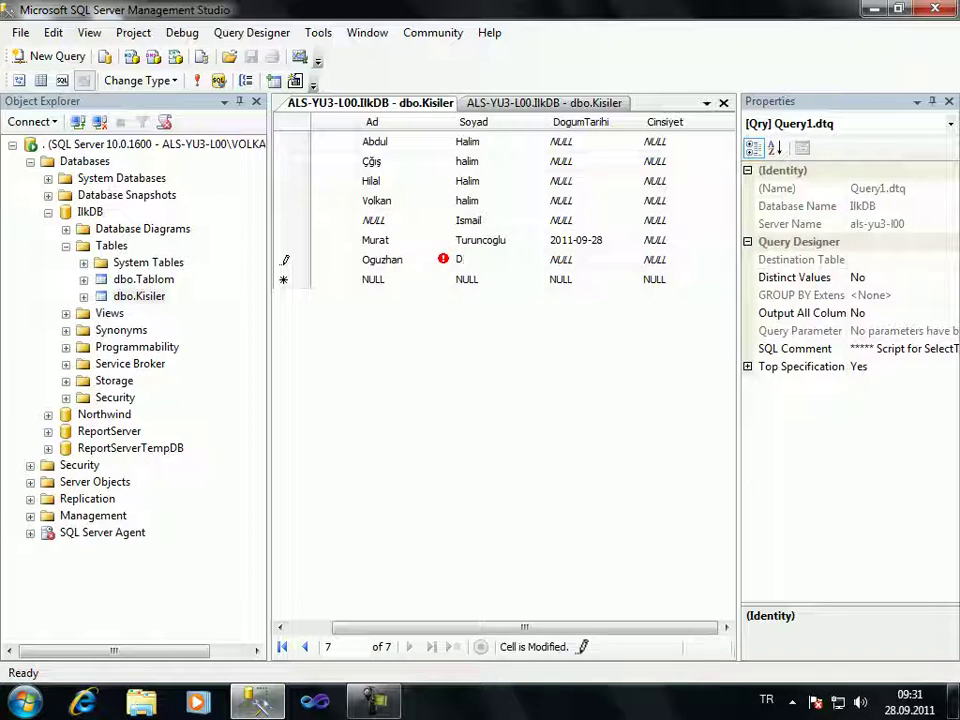
key("Tab")
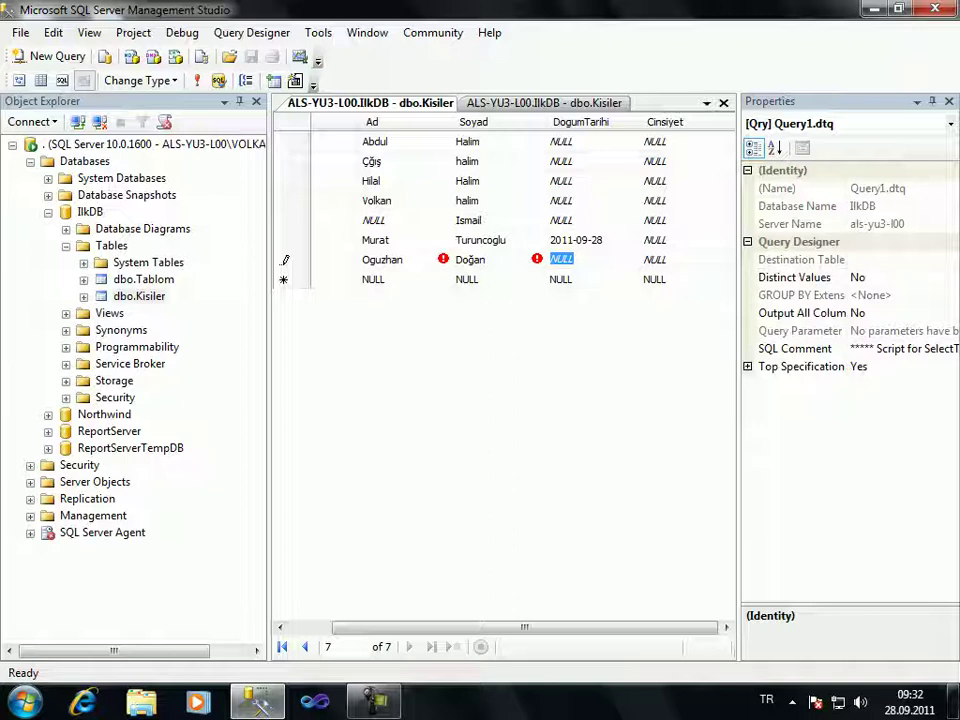
left_click(561, 279)
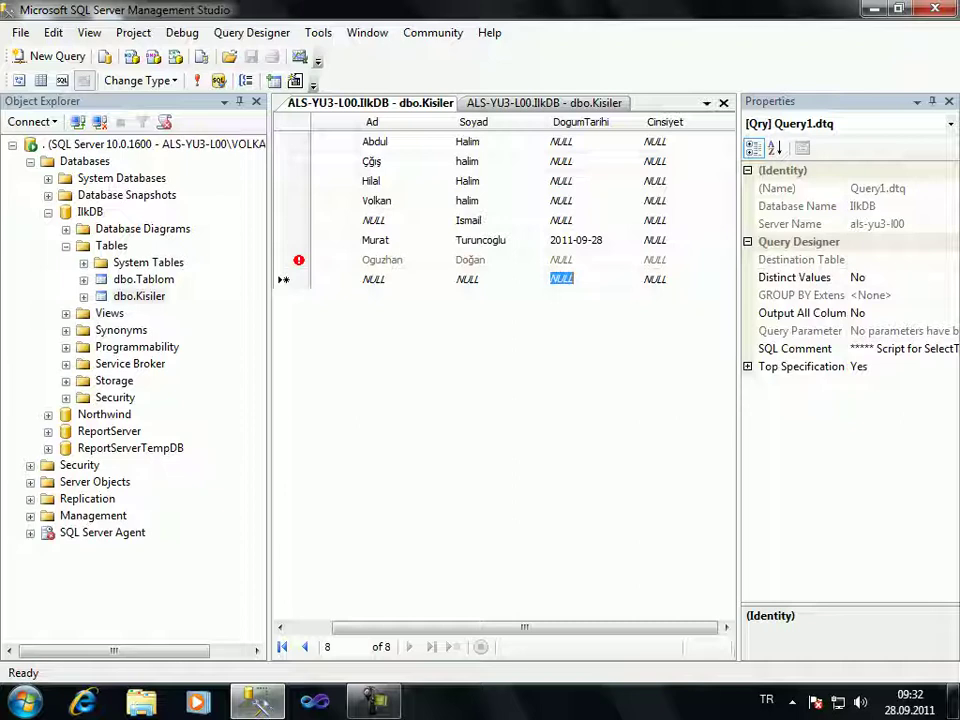
left_click(197, 80)
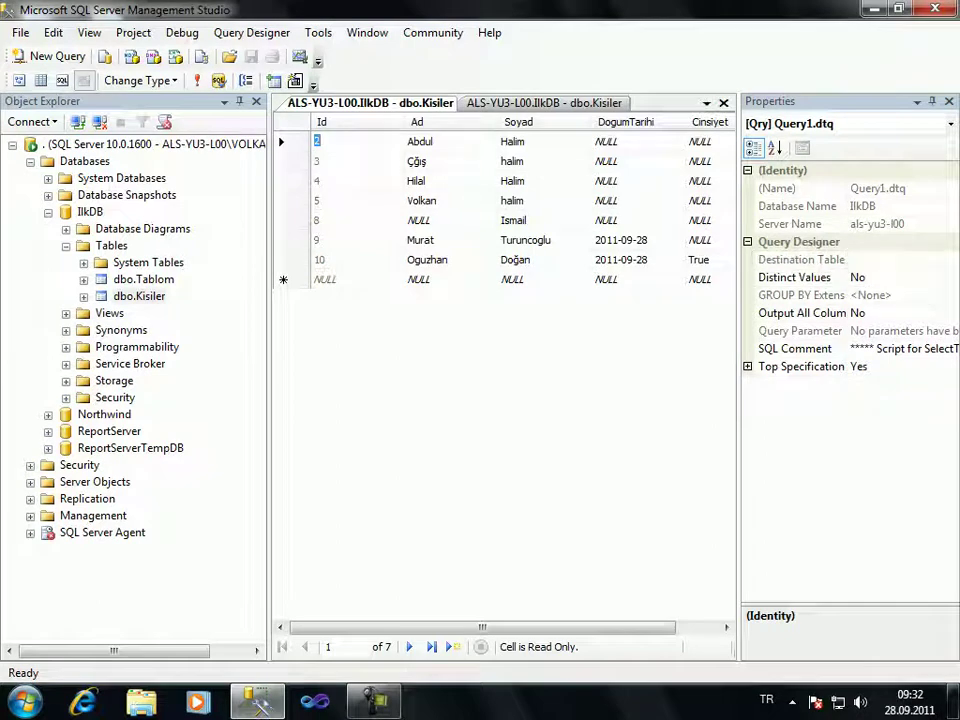
left_click(418, 279)
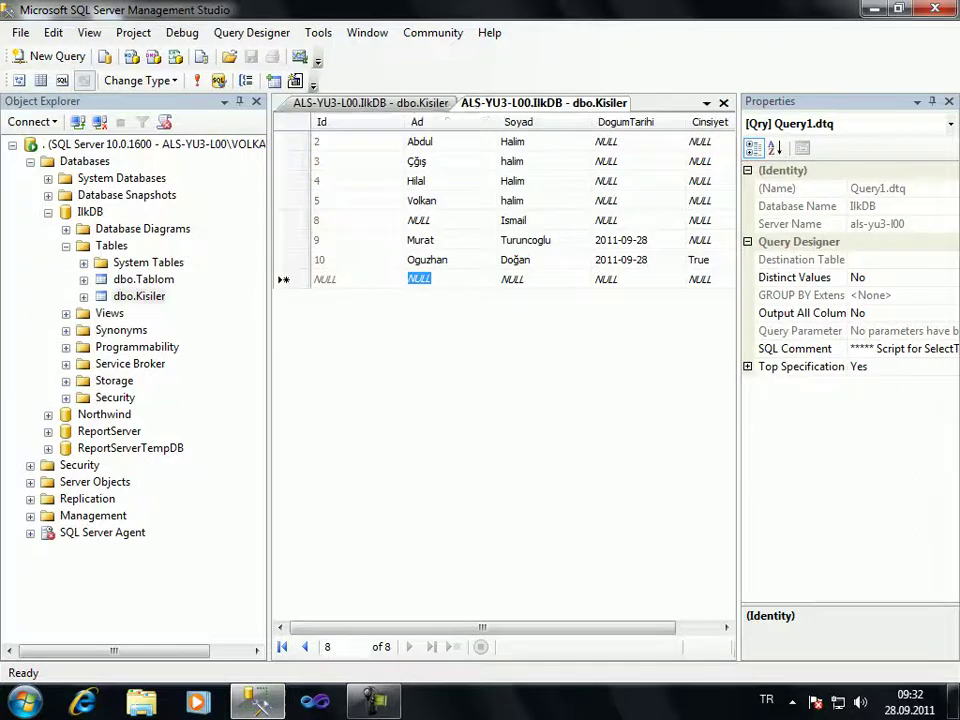
Return to the dbo.Kisiler designer showing the columns Id through Cinsiyet
key("ctrl+Tab")
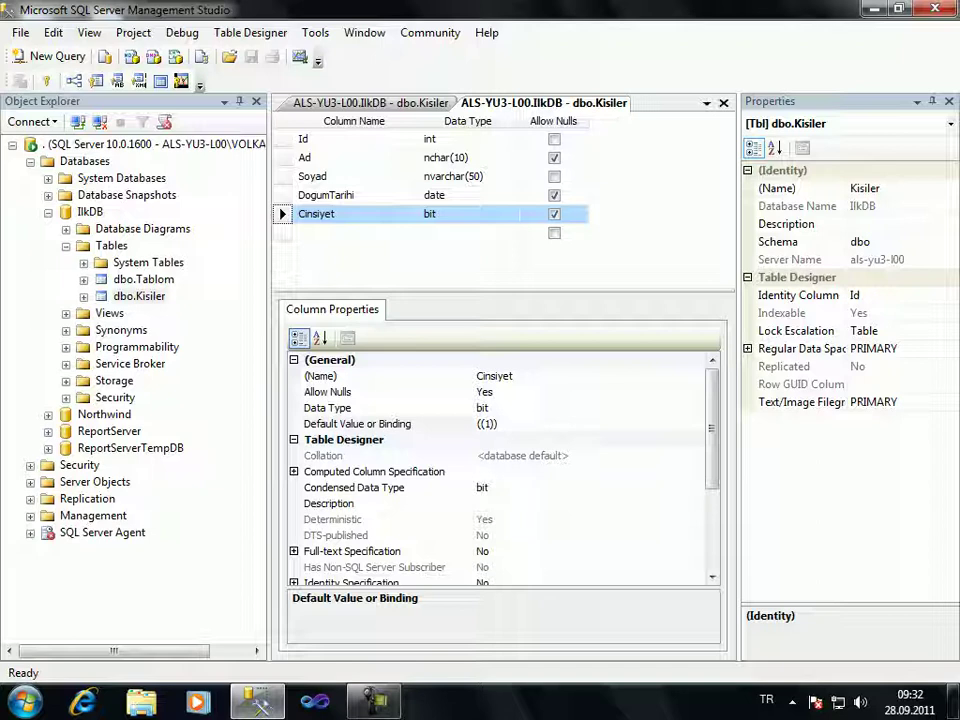
right_click(285, 141)
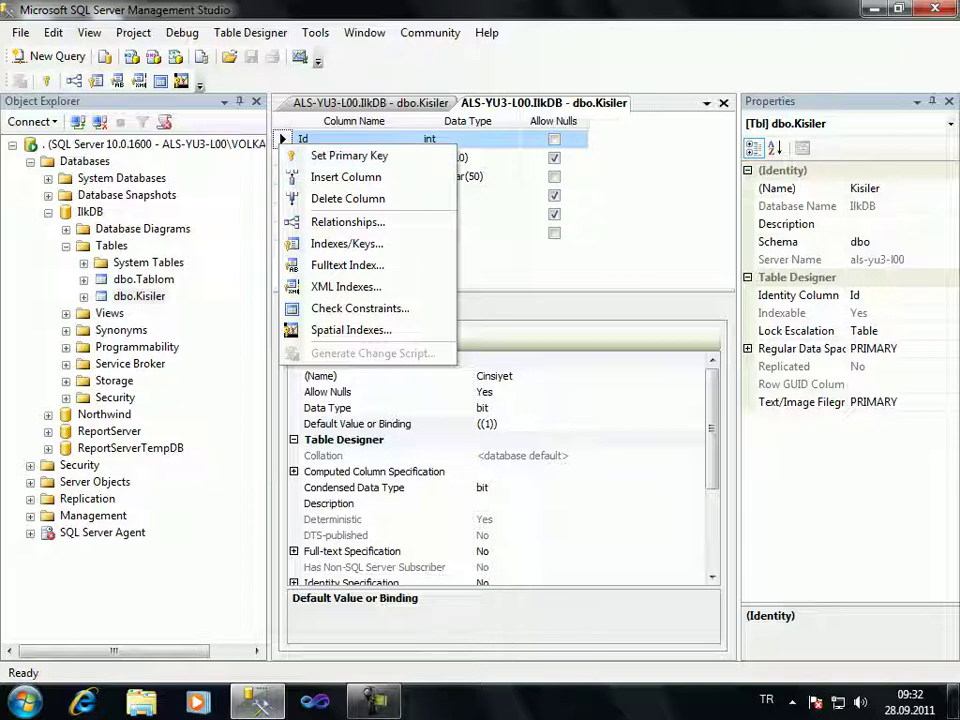
key("Escape")
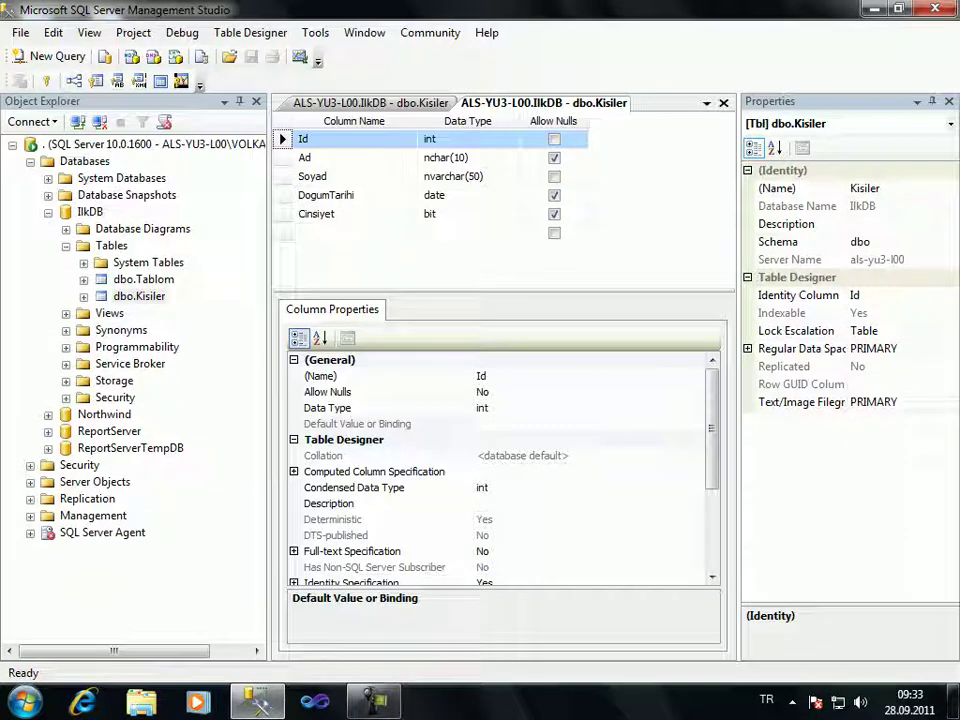
Add a sixth column named TCNo with data type char(11) in the Kisiler designer
left_click(350, 232)
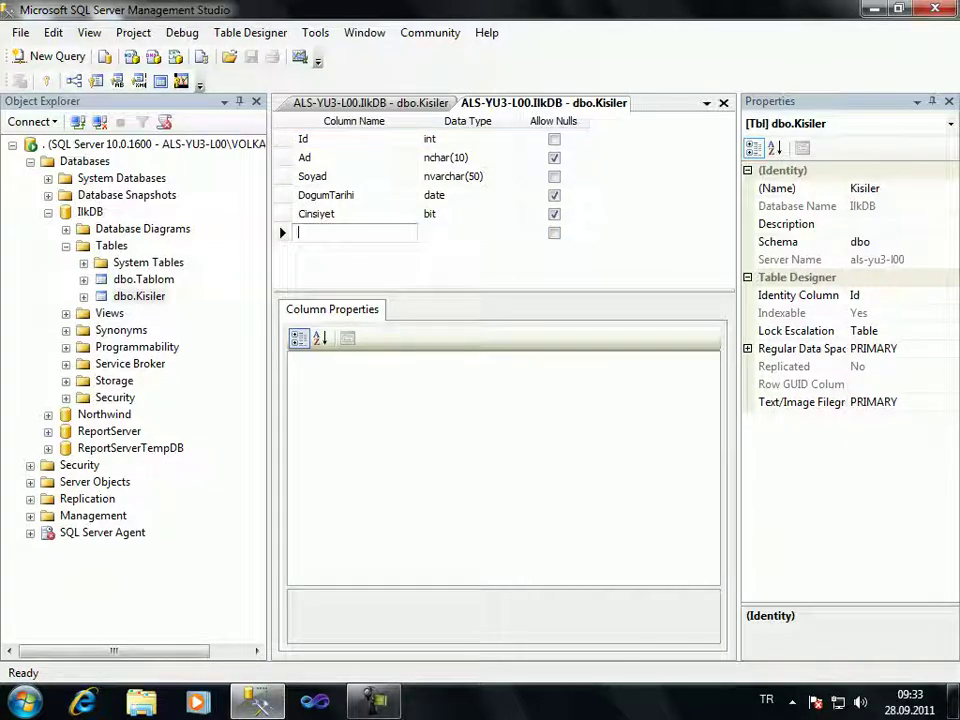
type("TCNo")
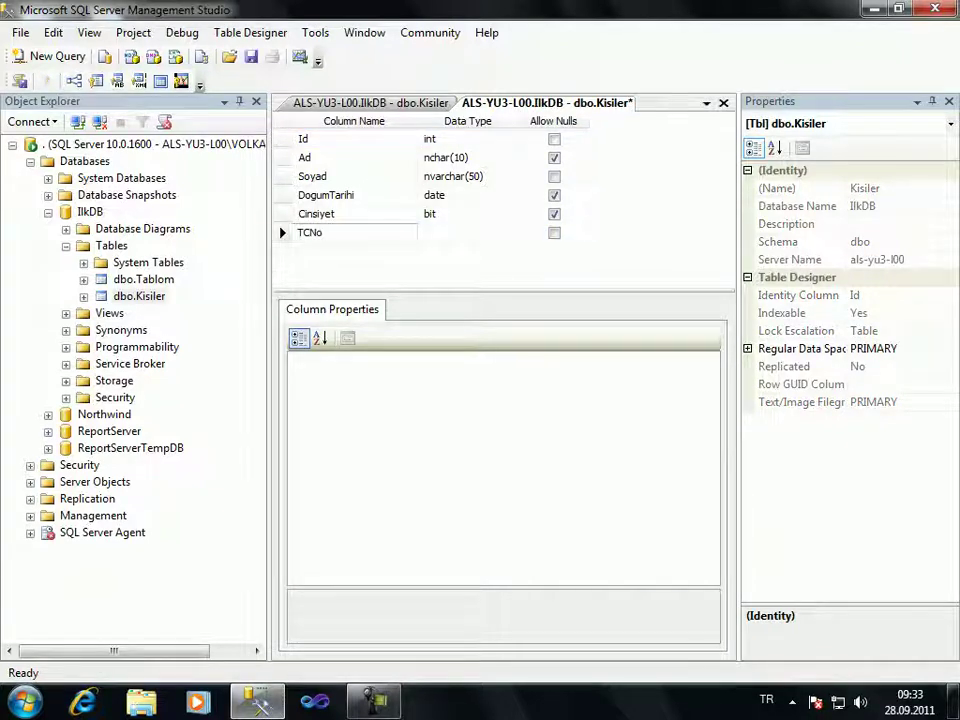
key("Tab")
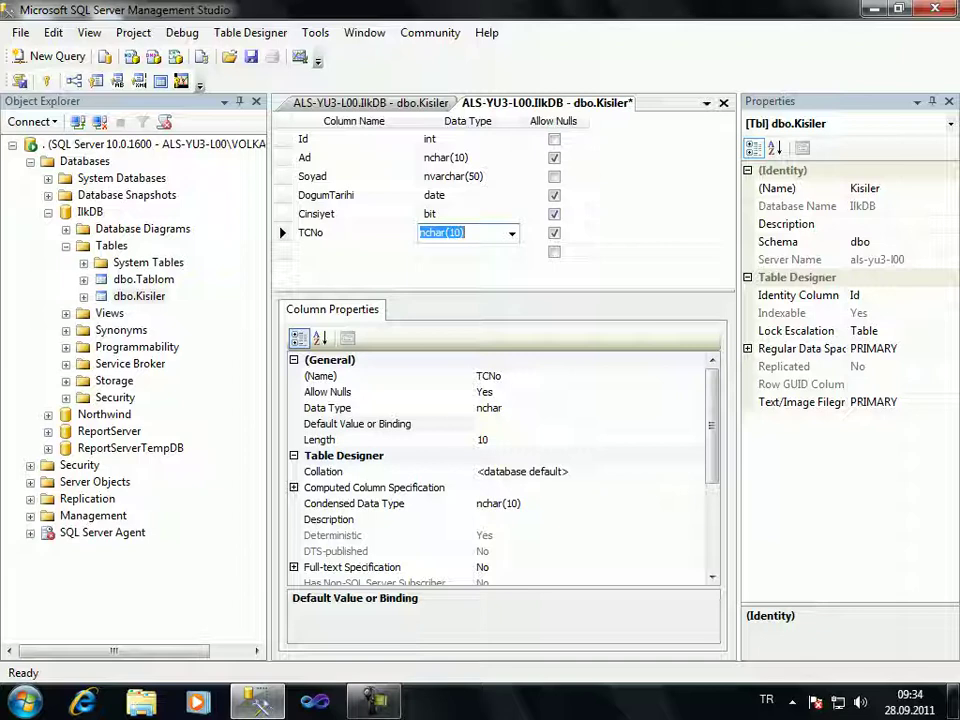
type("char")
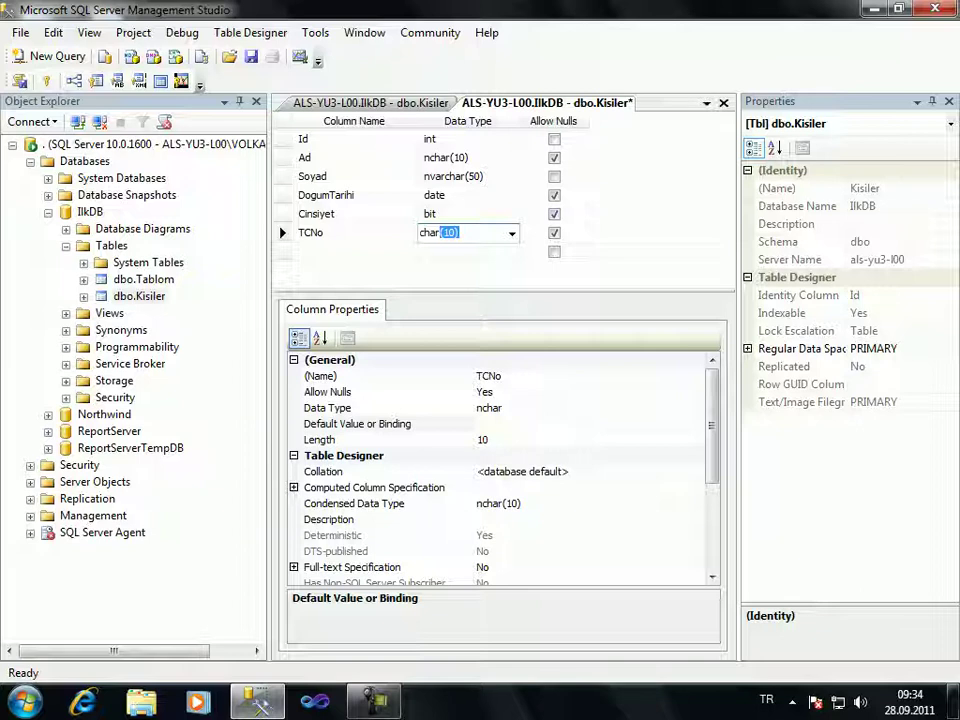
type("(11)")
left_click(440, 251)
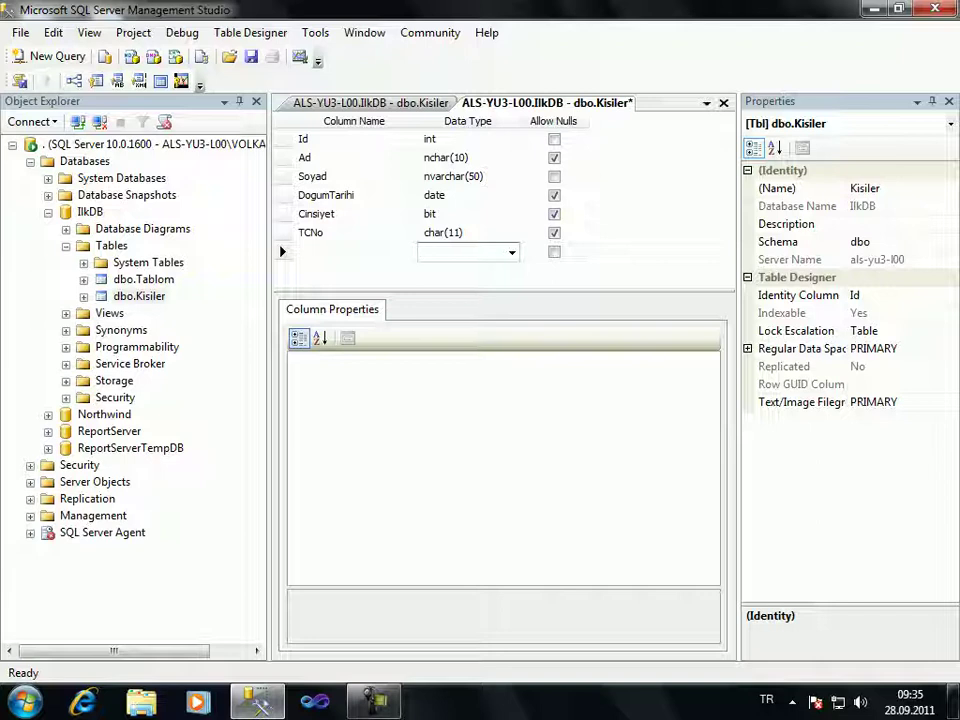
key("ctrl+Tab")
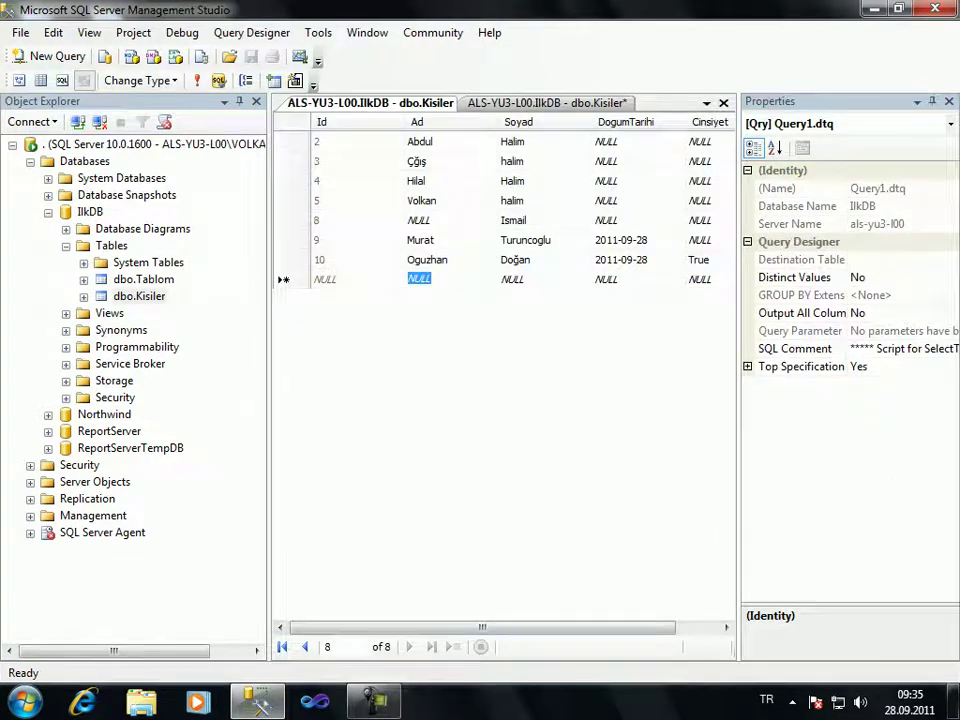
Select all seven Kisiler rows in the data grid and delete them, confirming with Yes
scroll(505, 210, "right", 1)
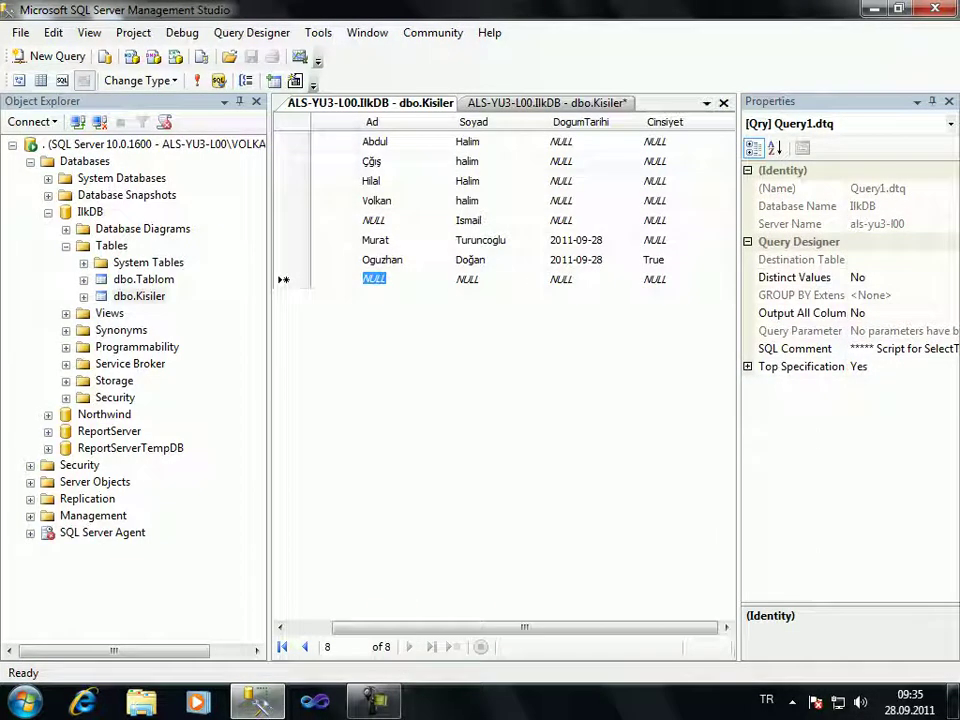
scroll(505, 210, "left", 1)
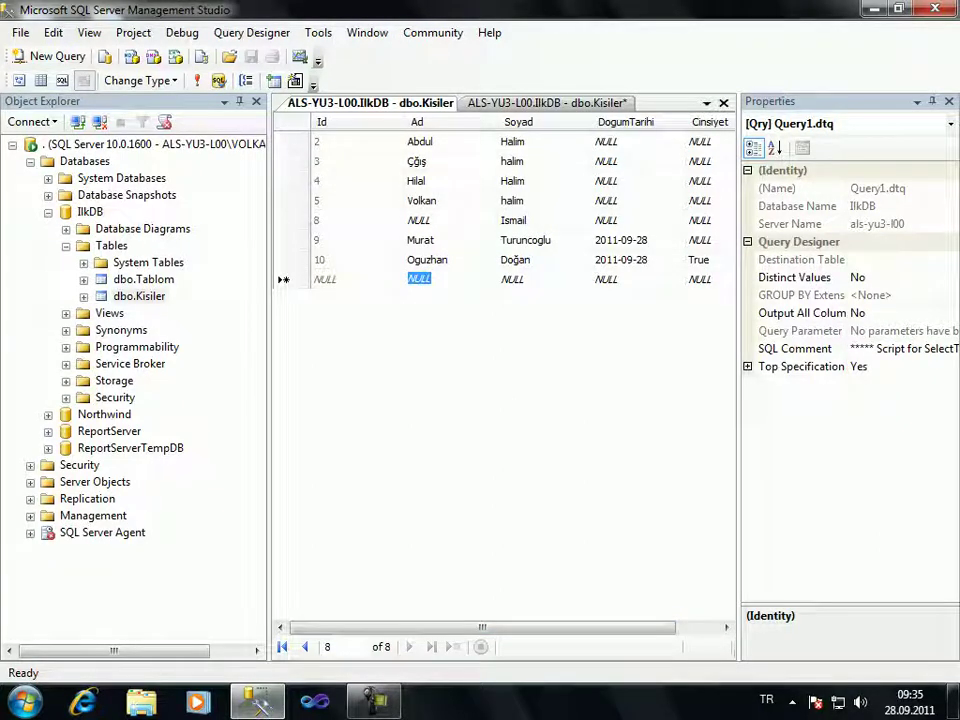
left_click(281, 141)
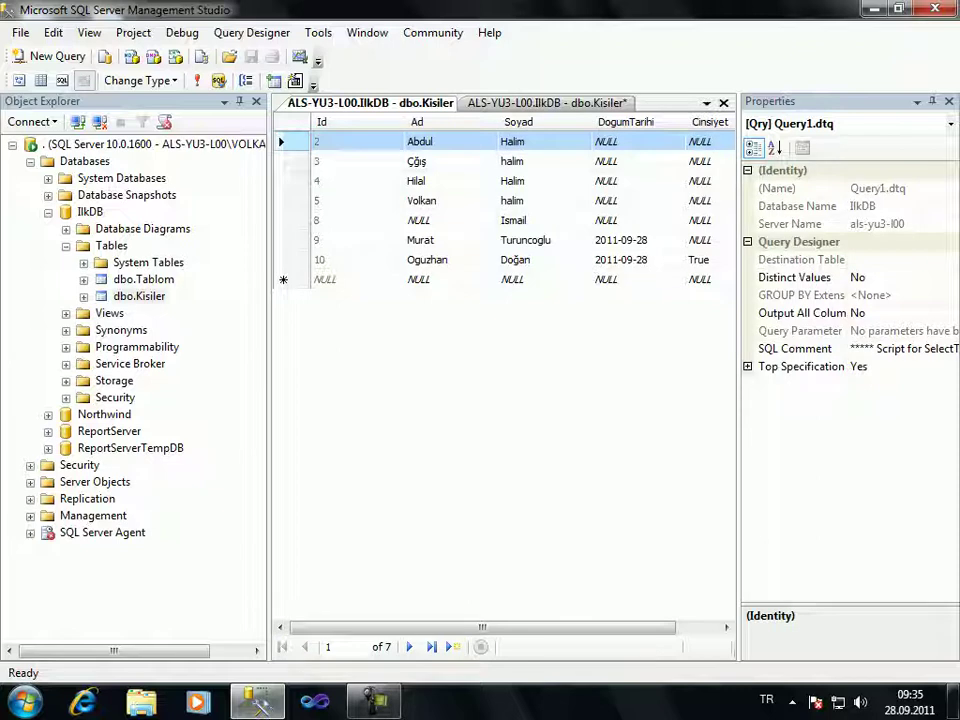
left_click(281, 259, "shift")
right_click(303, 260)
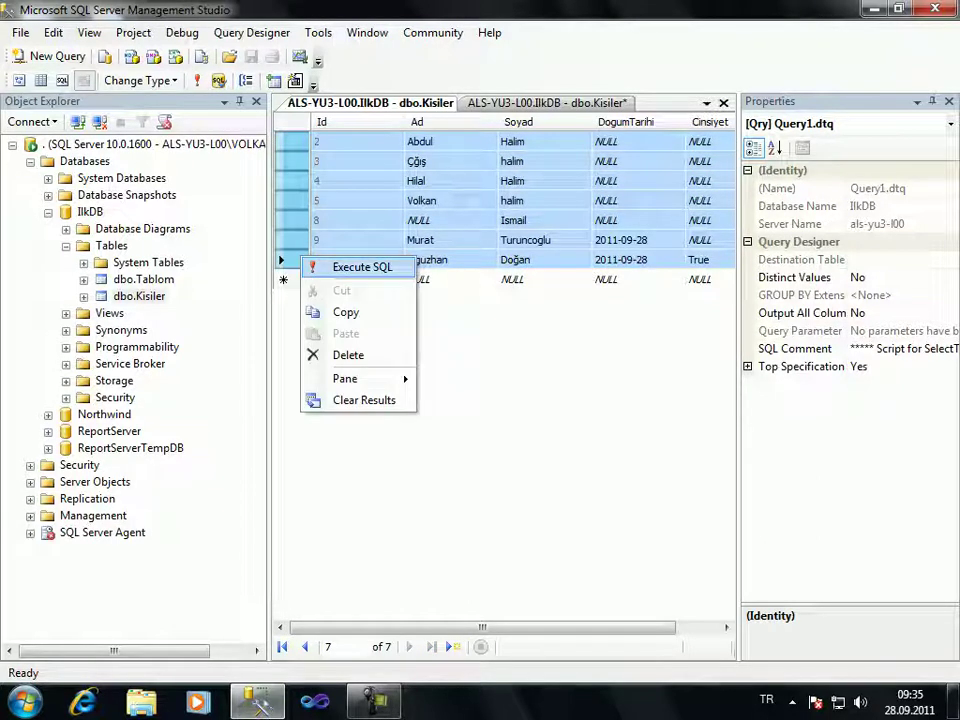
left_click(348, 355)
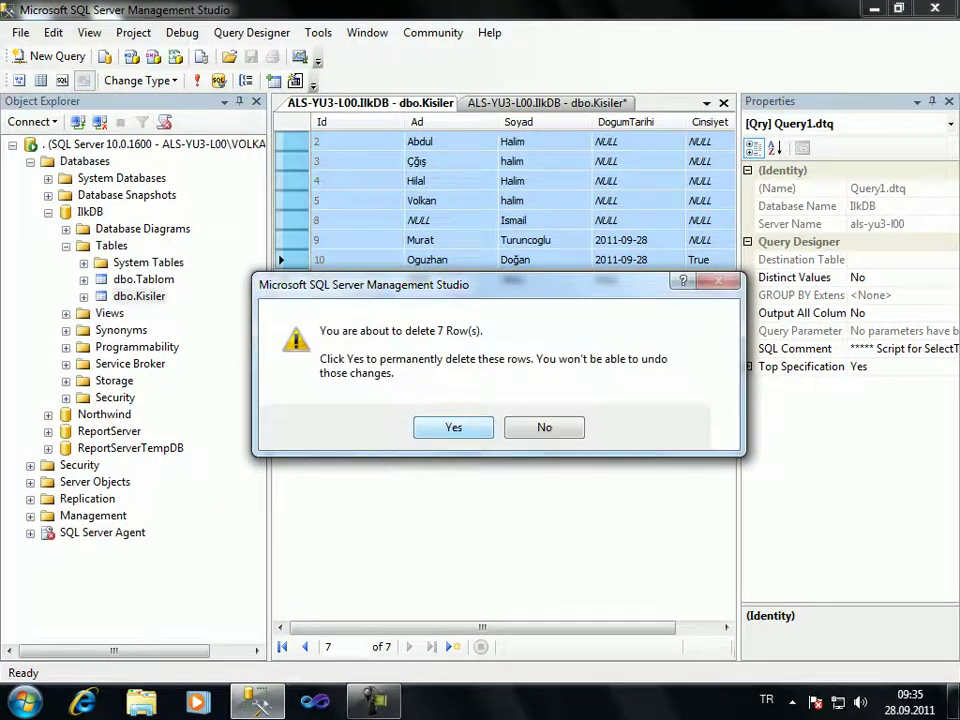
left_click(454, 427)
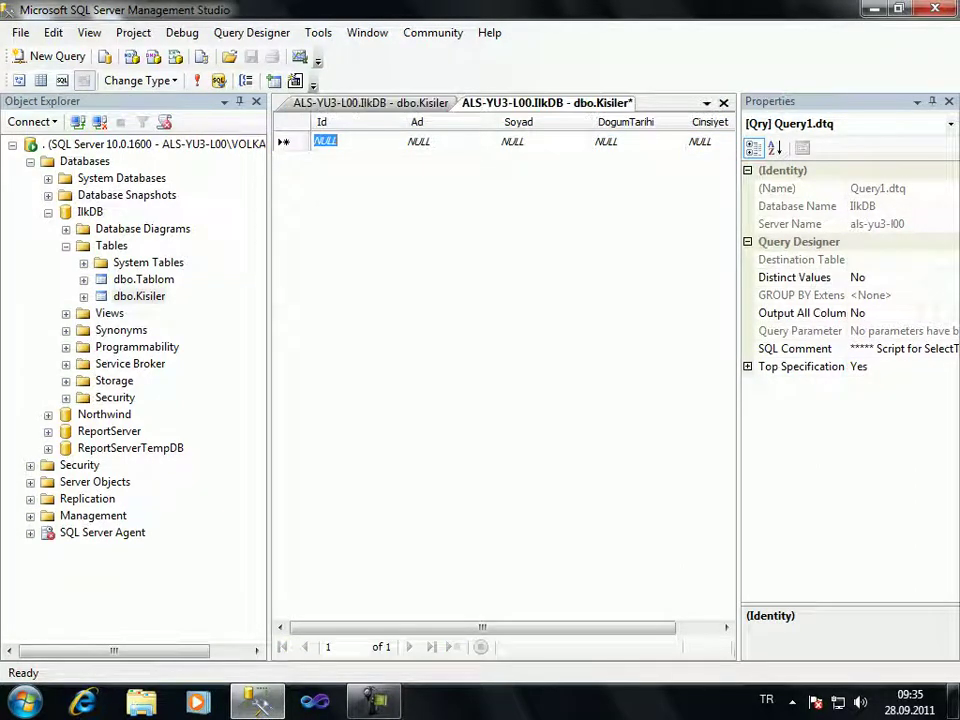
key("ctrl+Tab")
Disallow nulls on TCNo, save the design, and set TCNo as the primary key
left_click(554, 232)
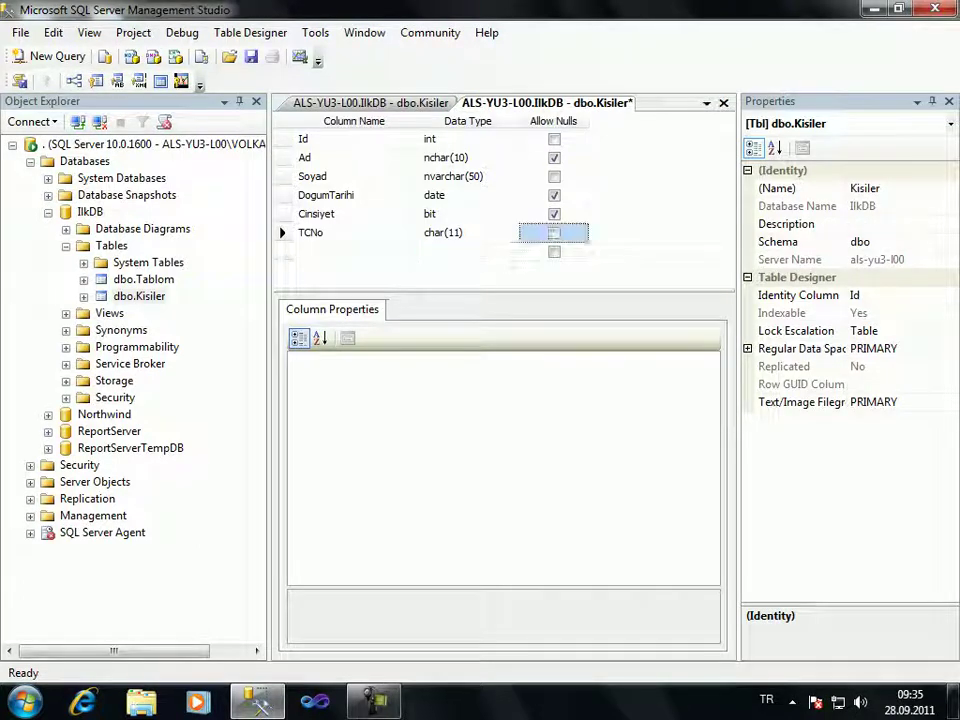
key("ctrl+s")
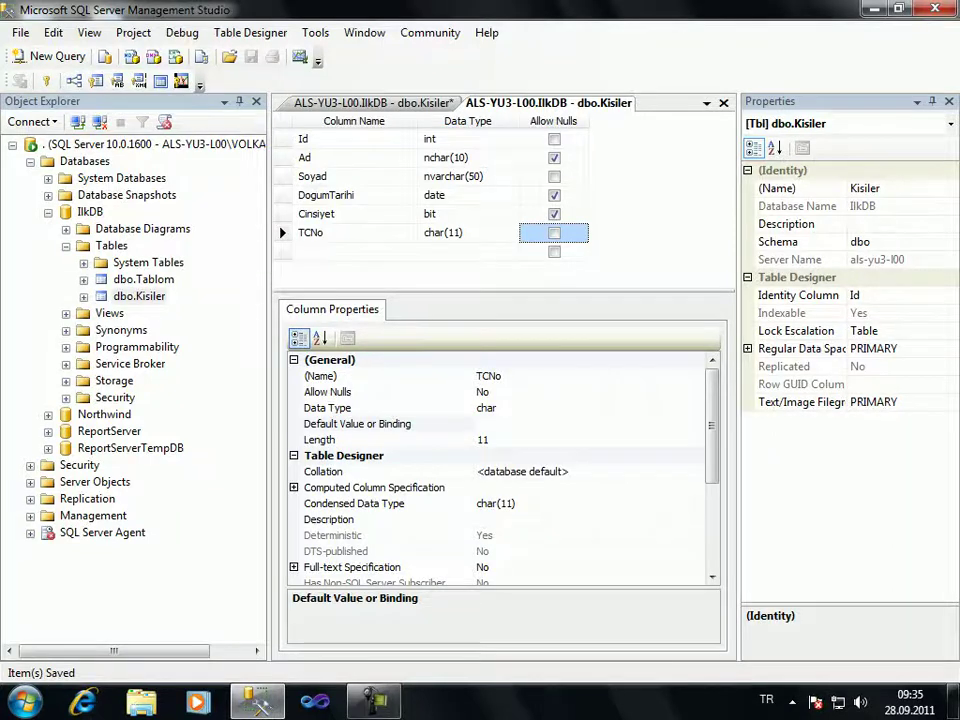
right_click(285, 232)
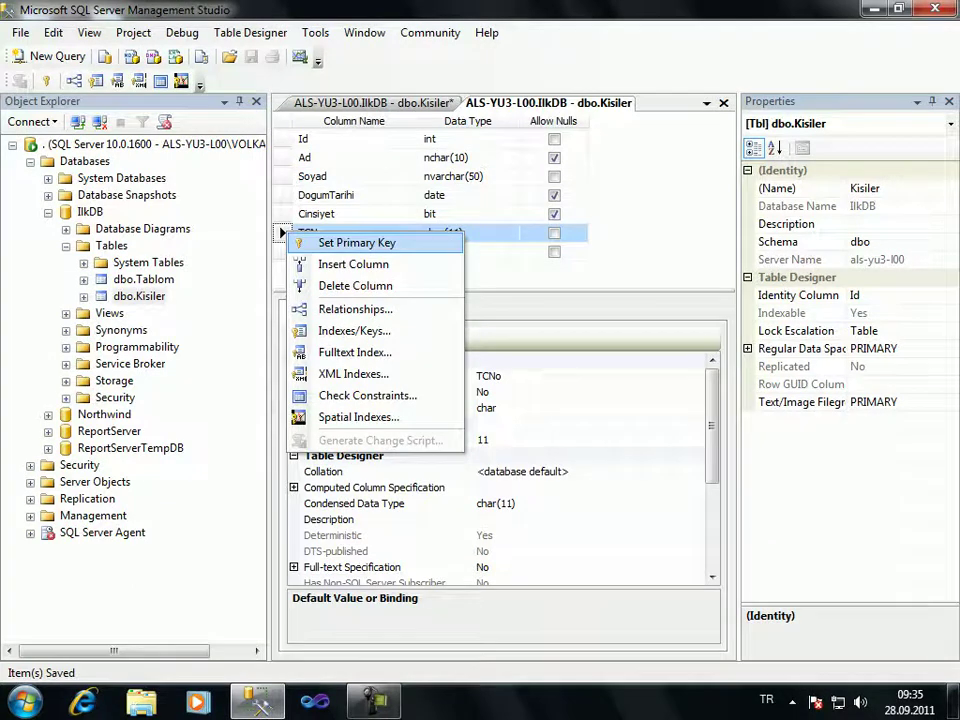
left_click(350, 243)
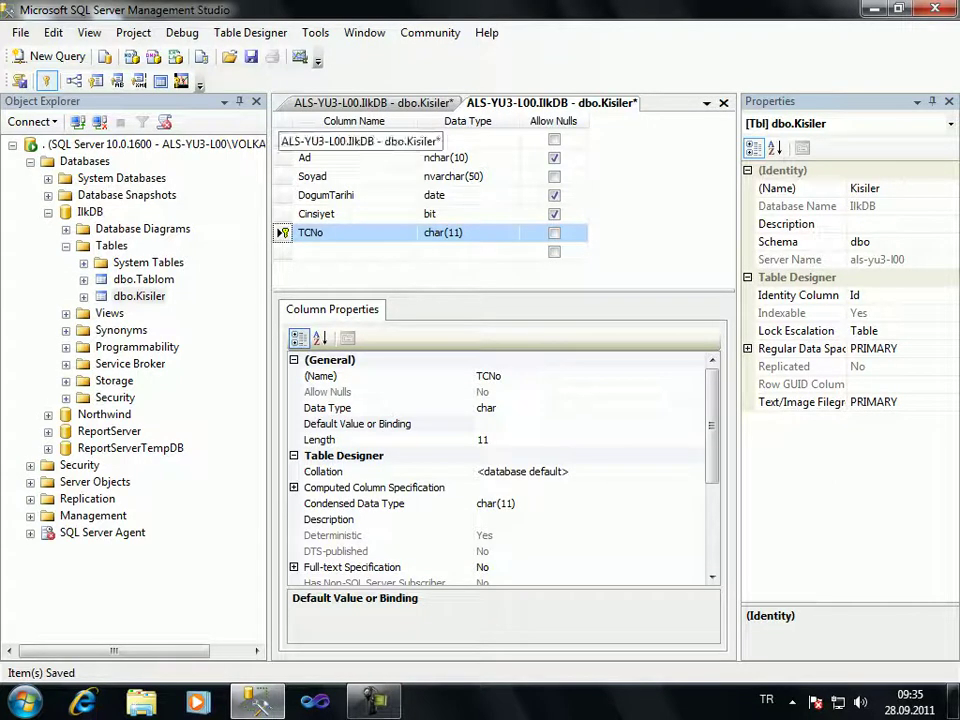
Close the other dbo.Kisiler tab and select the Kisiler table in Object Explorer
key("ctrl+Tab")
key("ctrl+F4")
left_click(140, 296)
Open Kisiler with Edit Top 200 Rows and enter a person's first name and surname
right_click(140, 296)
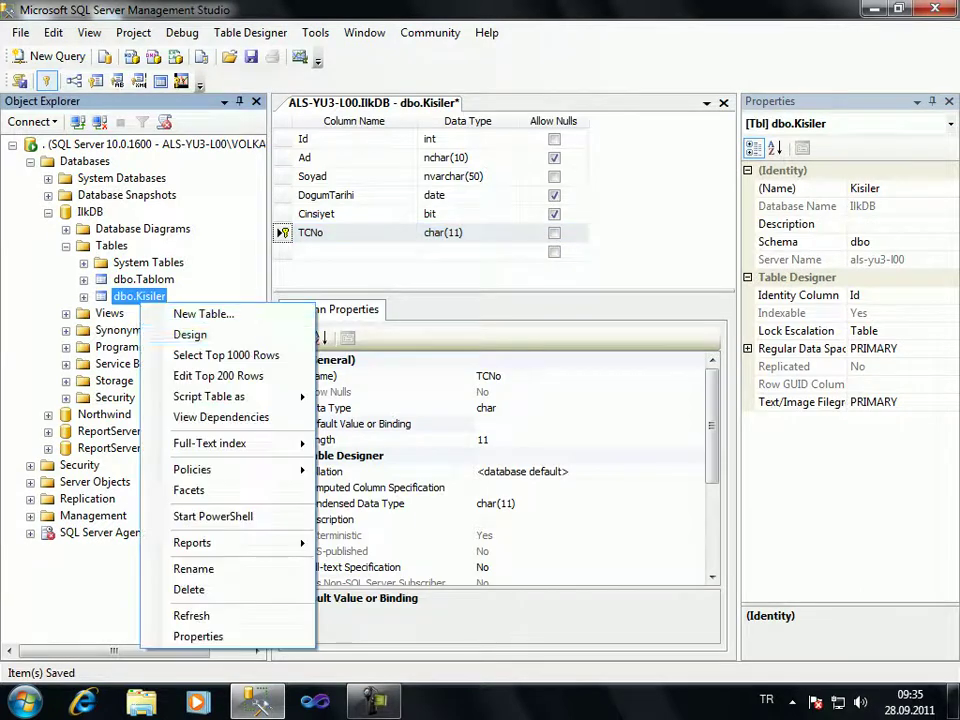
left_click(215, 375)
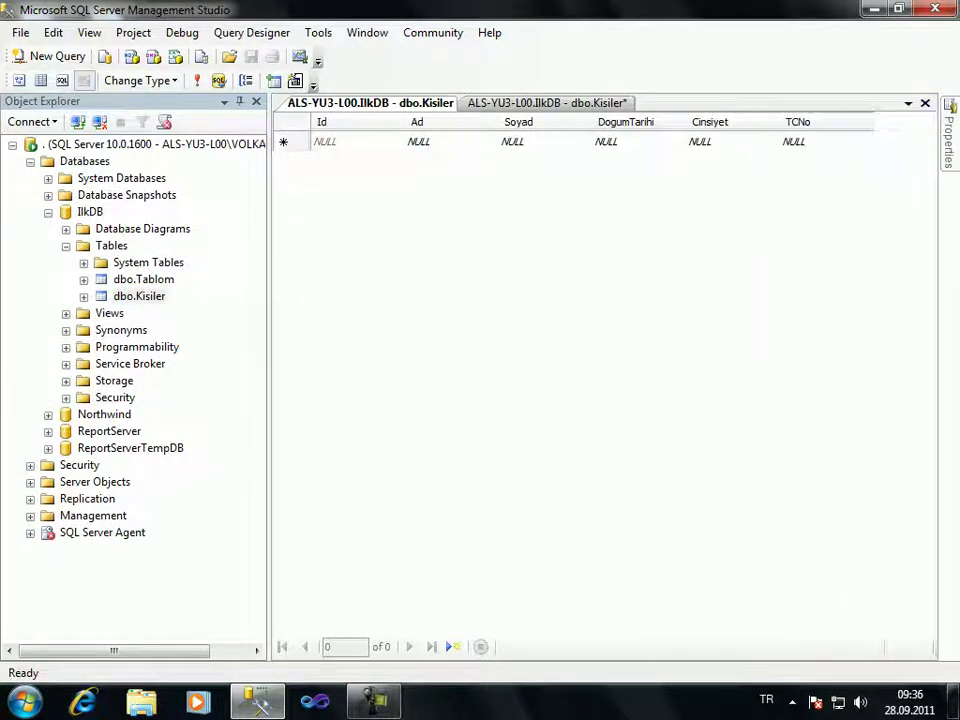
left_click(418, 141)
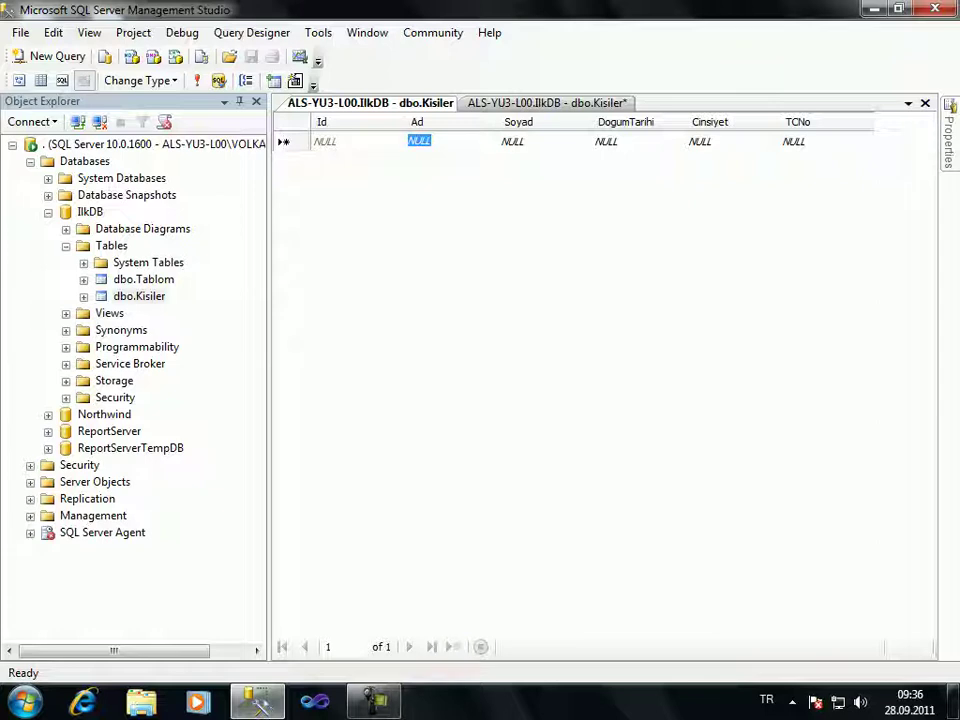
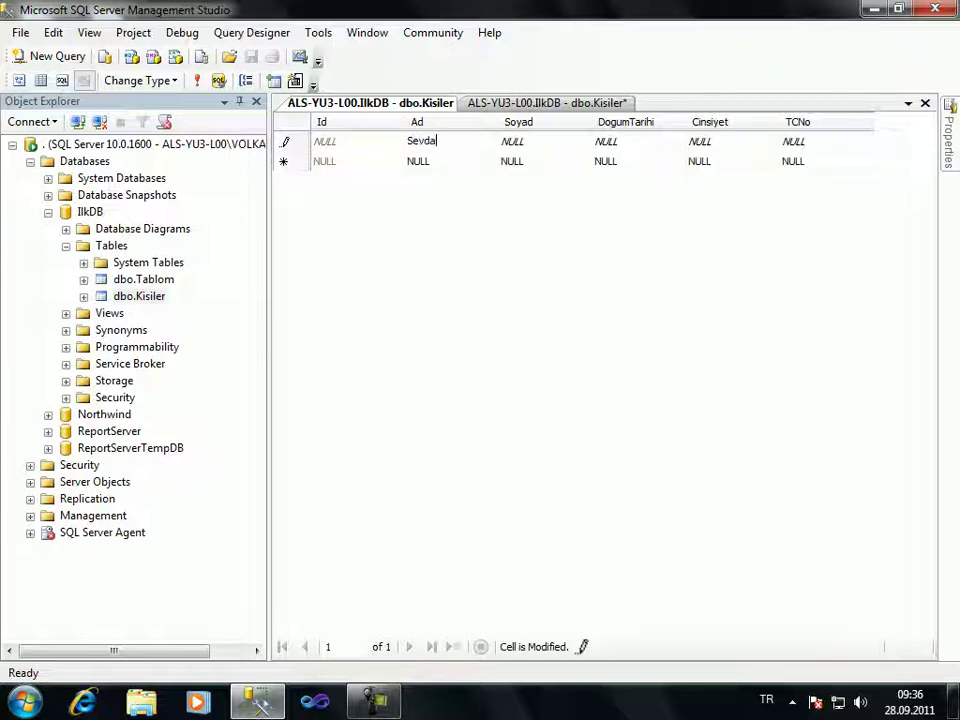
key("Tab")
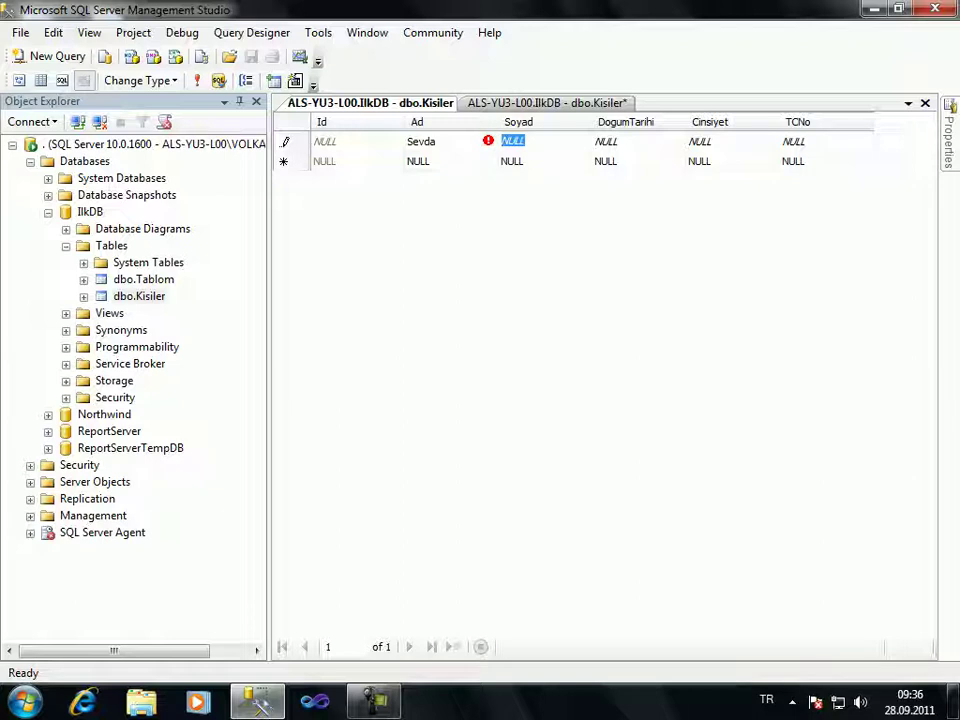
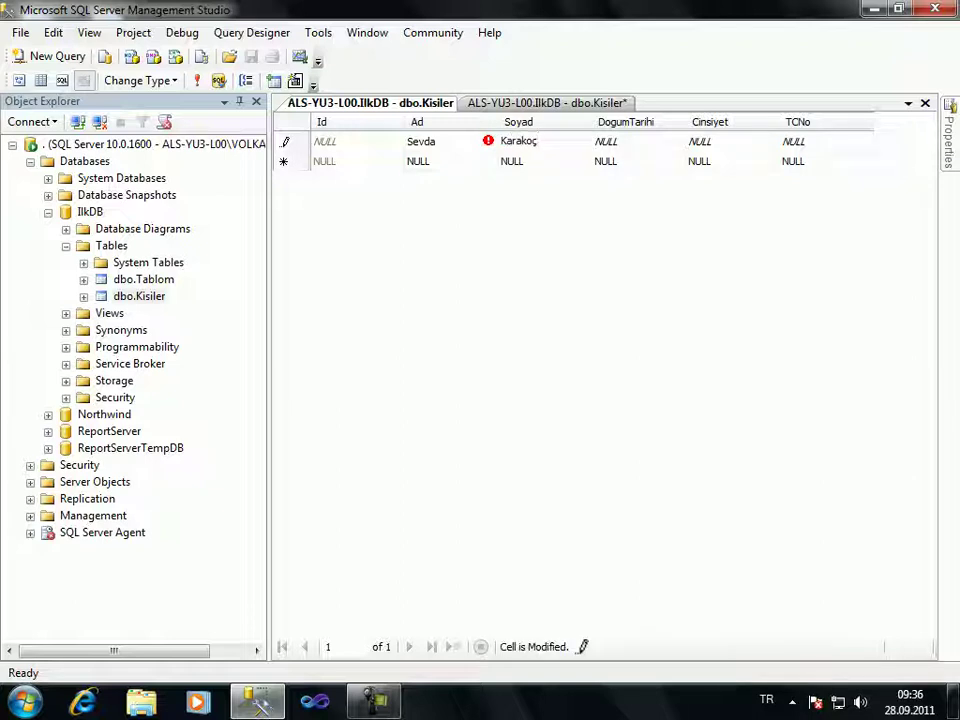
key("Tab")
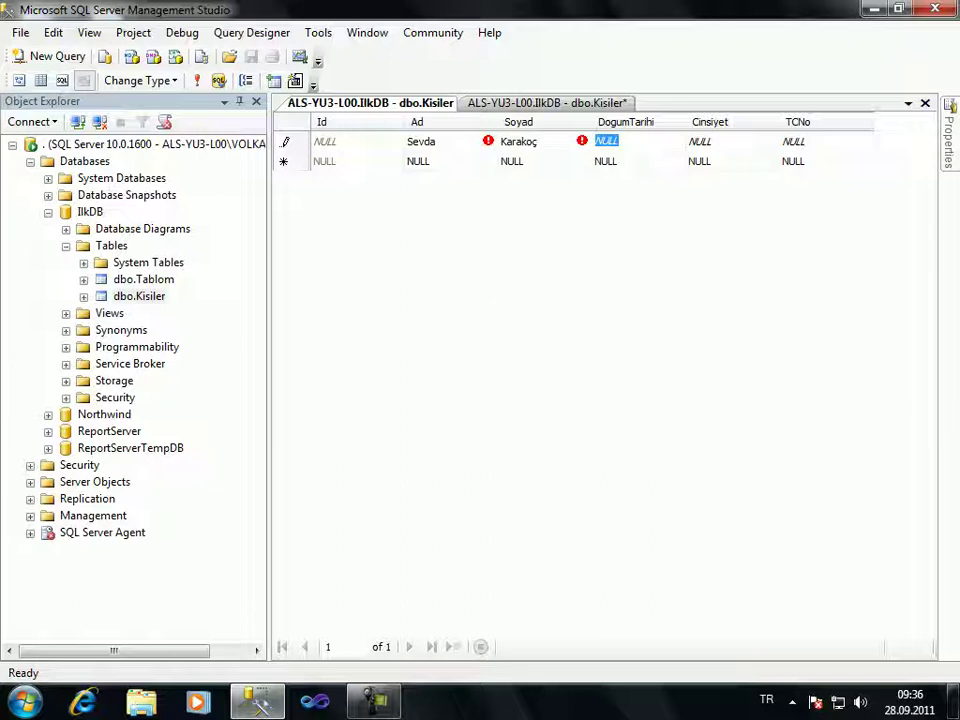
type("23")
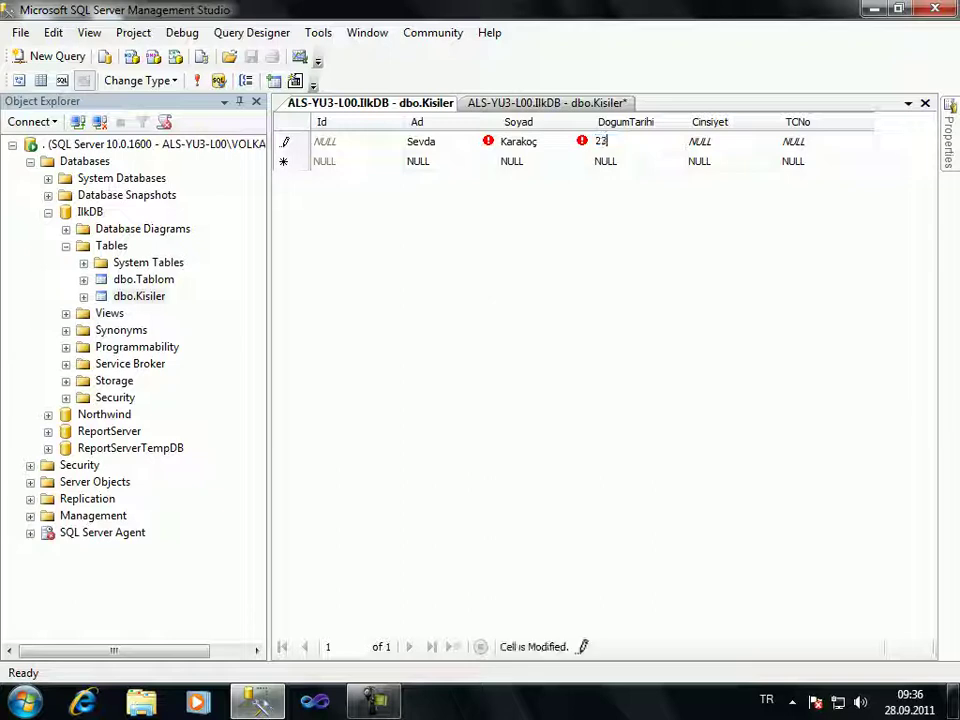
type(".03.1990")
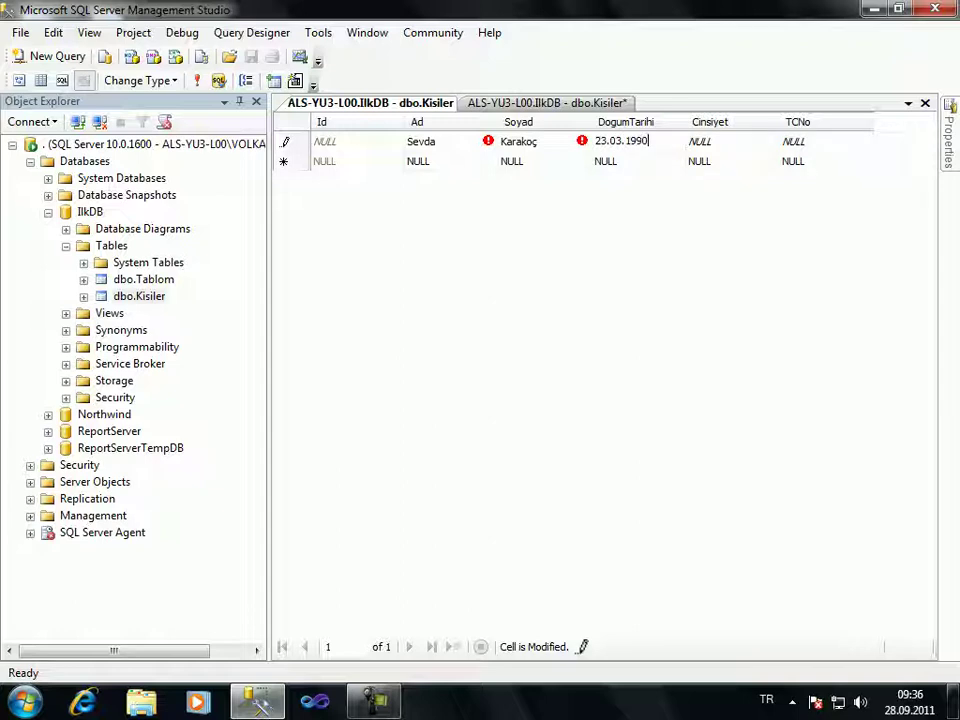
key("Tab")
type("False")
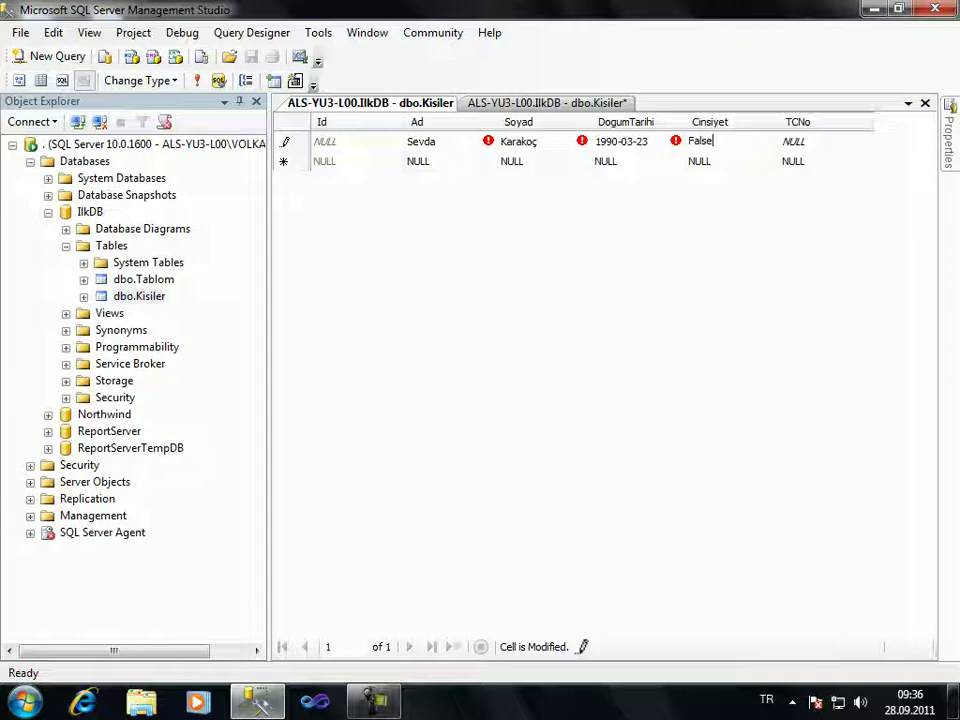
key("Tab")
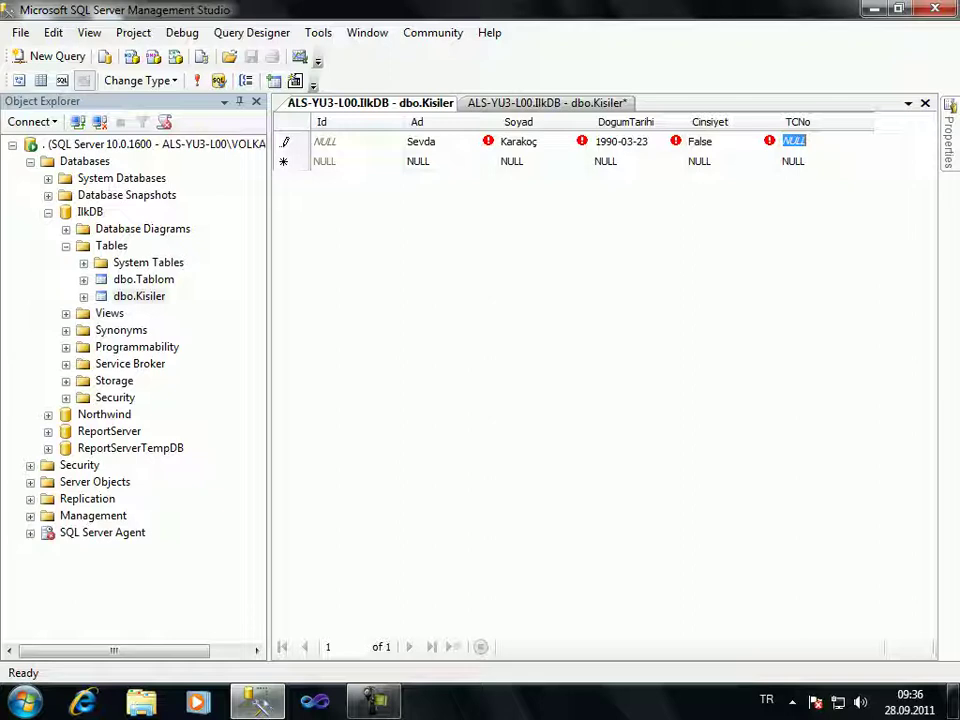
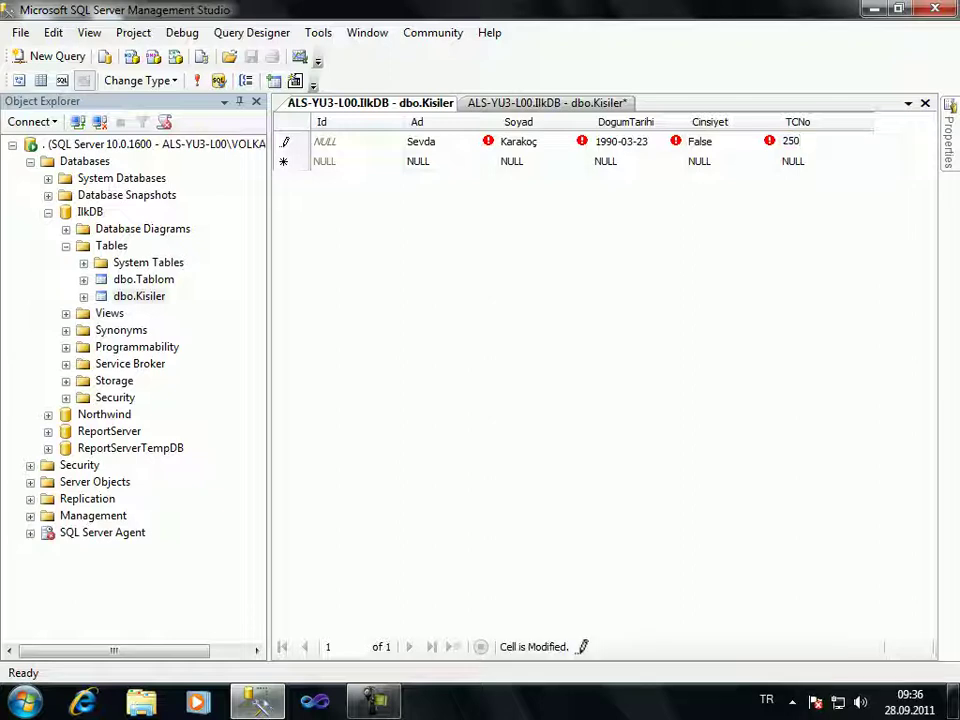
key("Return")
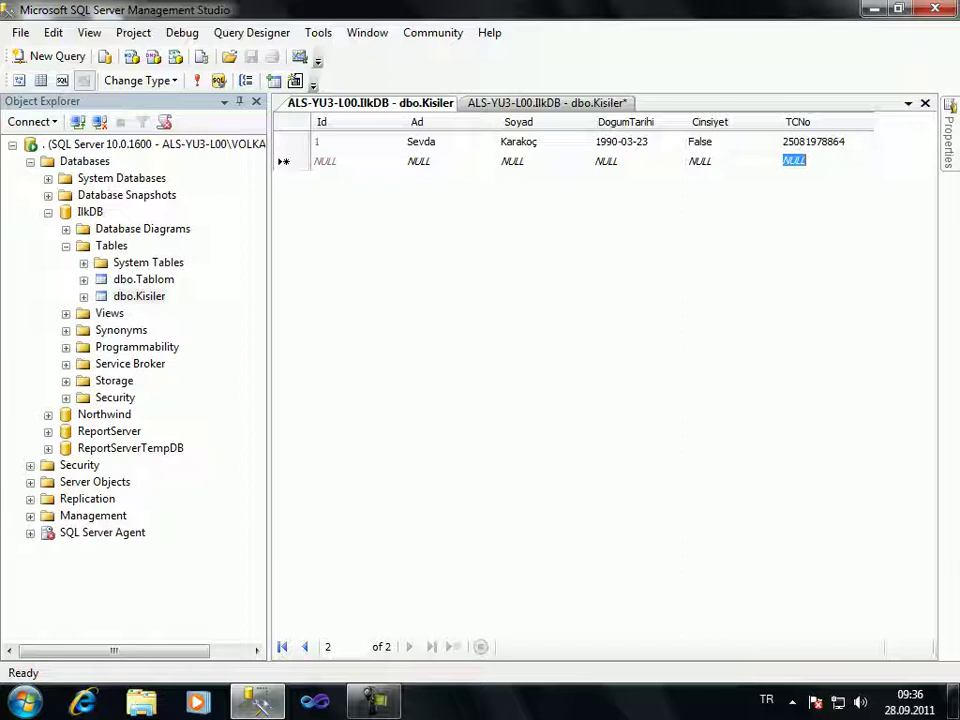
left_click(325, 160)
Start a second record with the same first name and a different surname
left_click(418, 160)
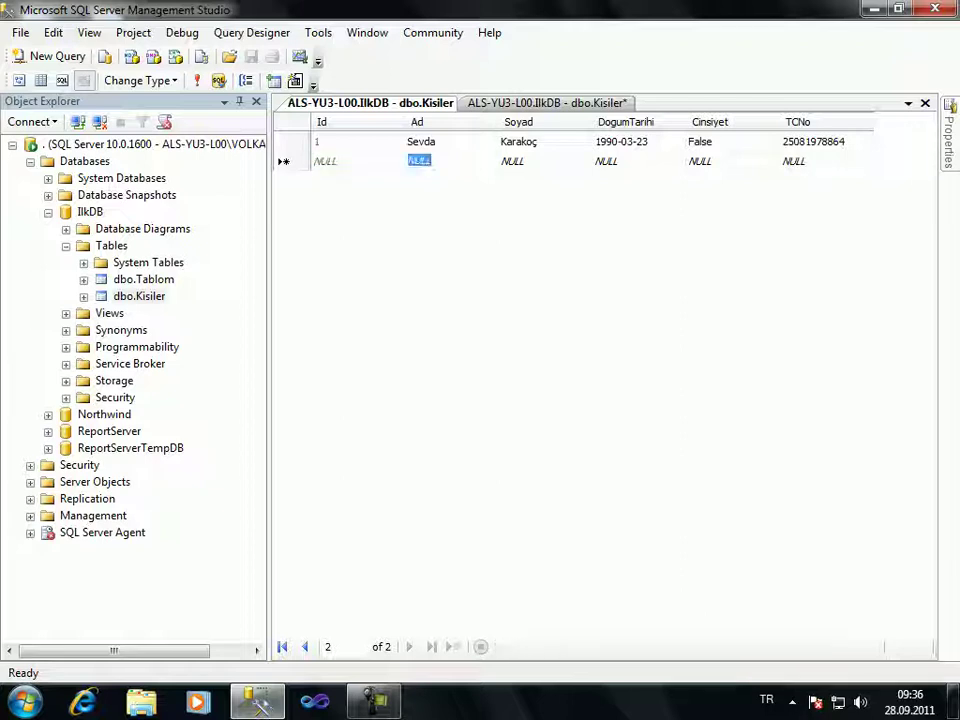
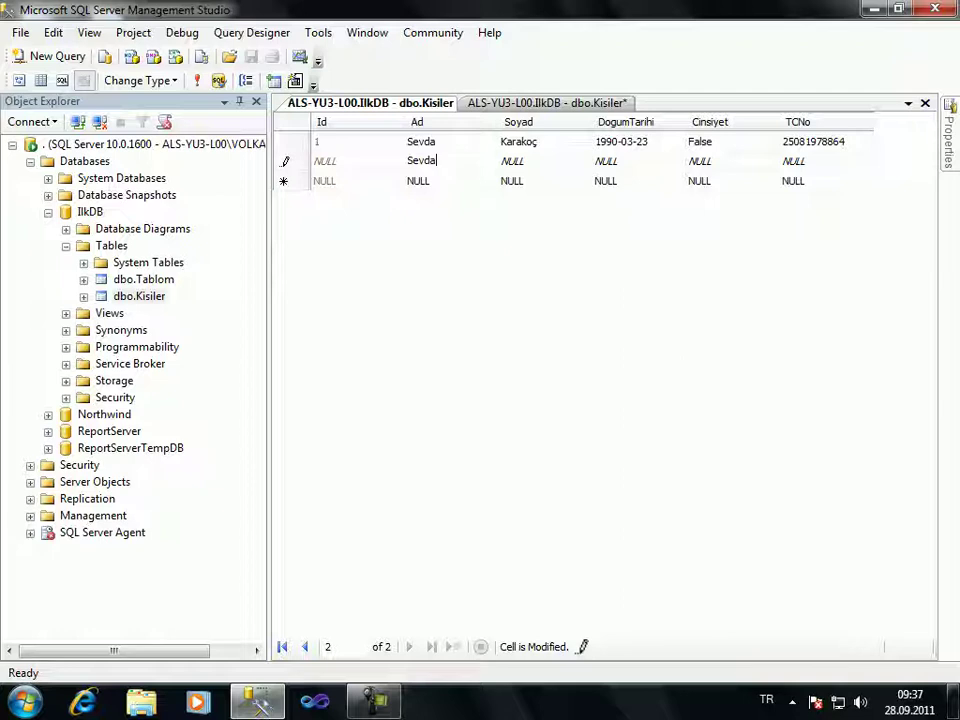
key("Tab")
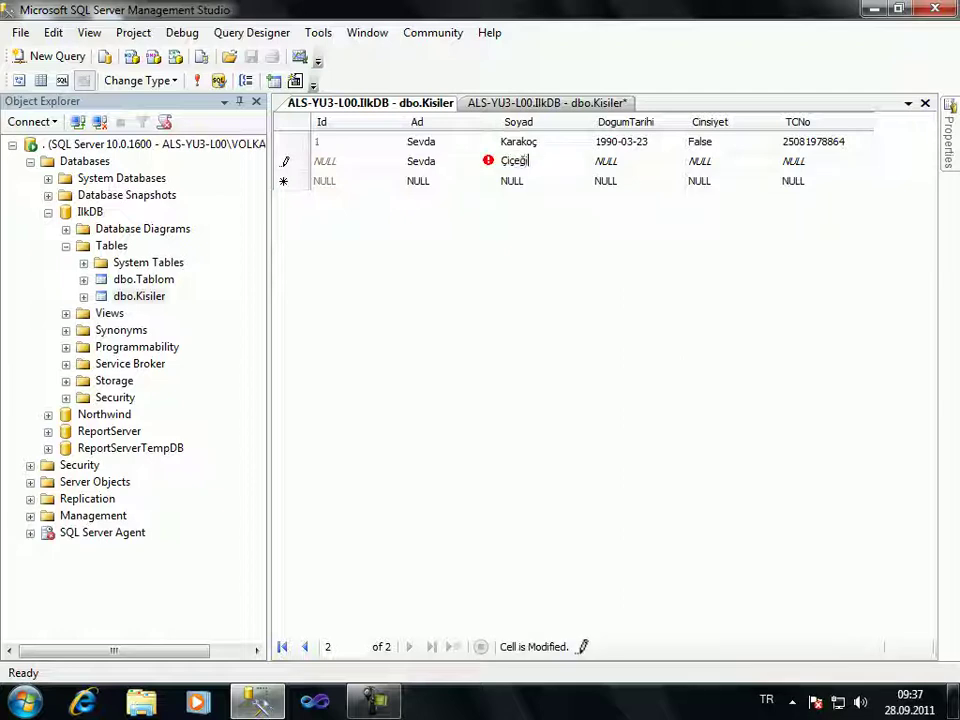
key("Tab")
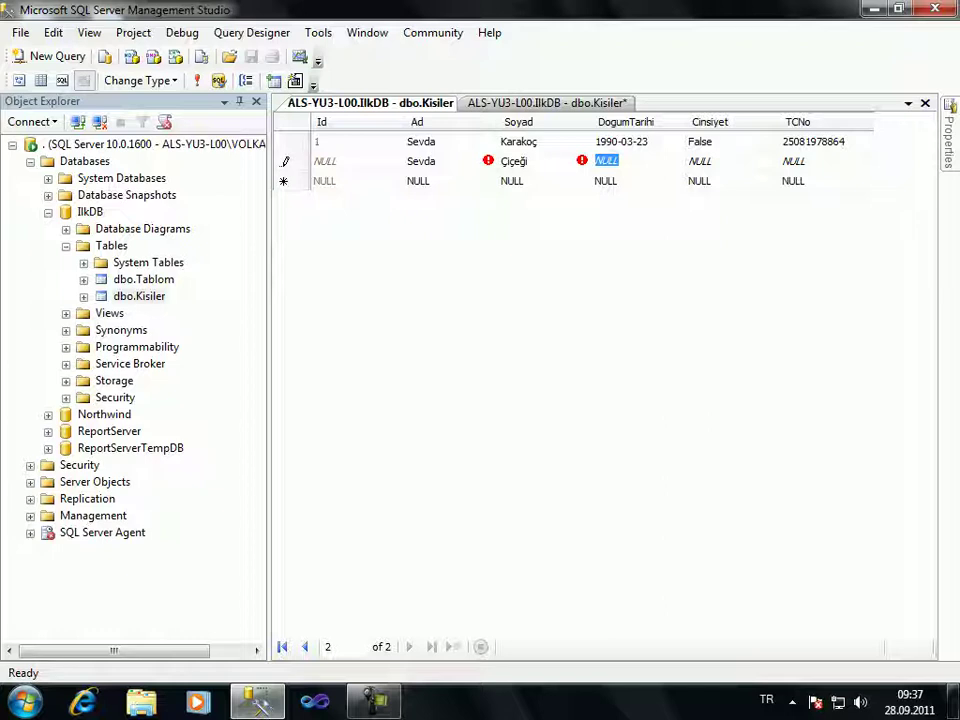
Fix the rejected birth date to 23.03.1990, set Cinsiyet False, reuse row 1's TC number, and commit
type("03.23.1990")
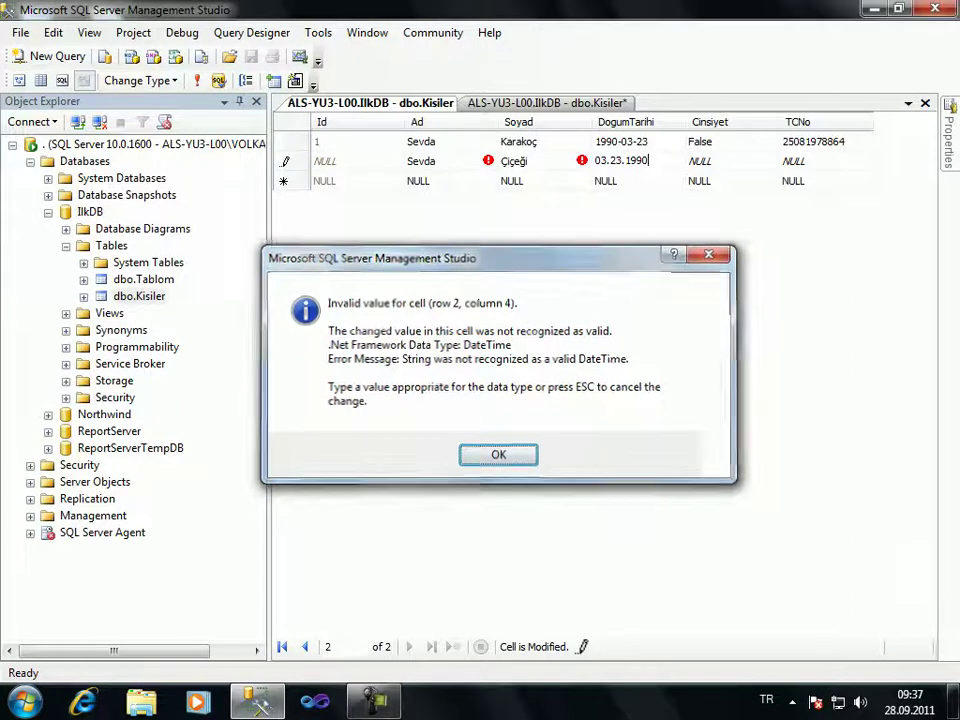
key("Return")
left_click_drag(624, 160, 595, 160)
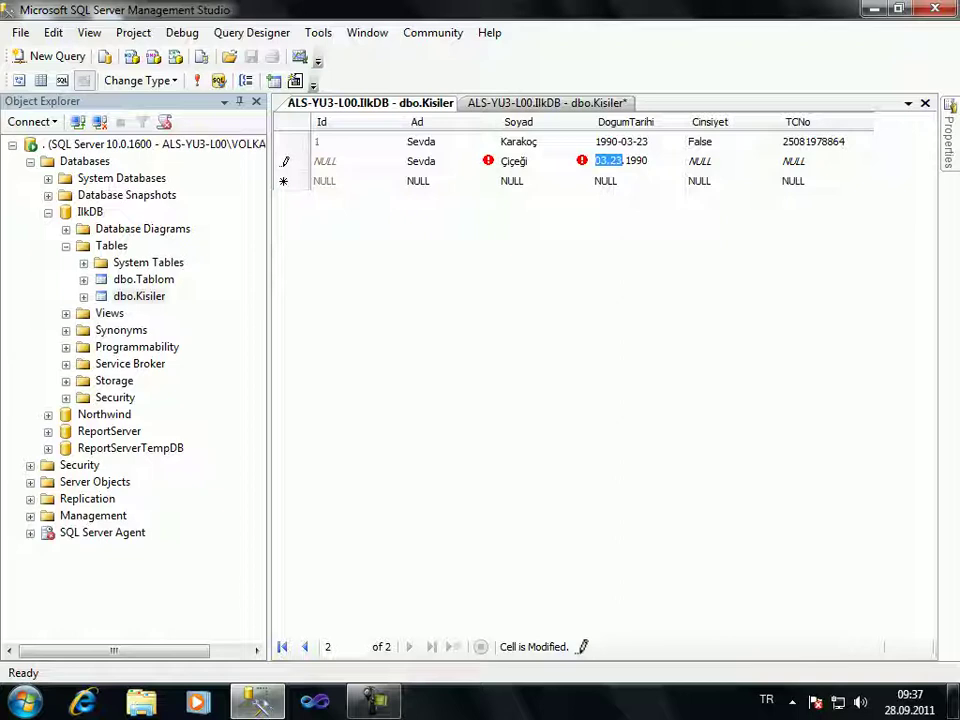
type("23.03")
key("Tab")
type("False")
key("Tab")
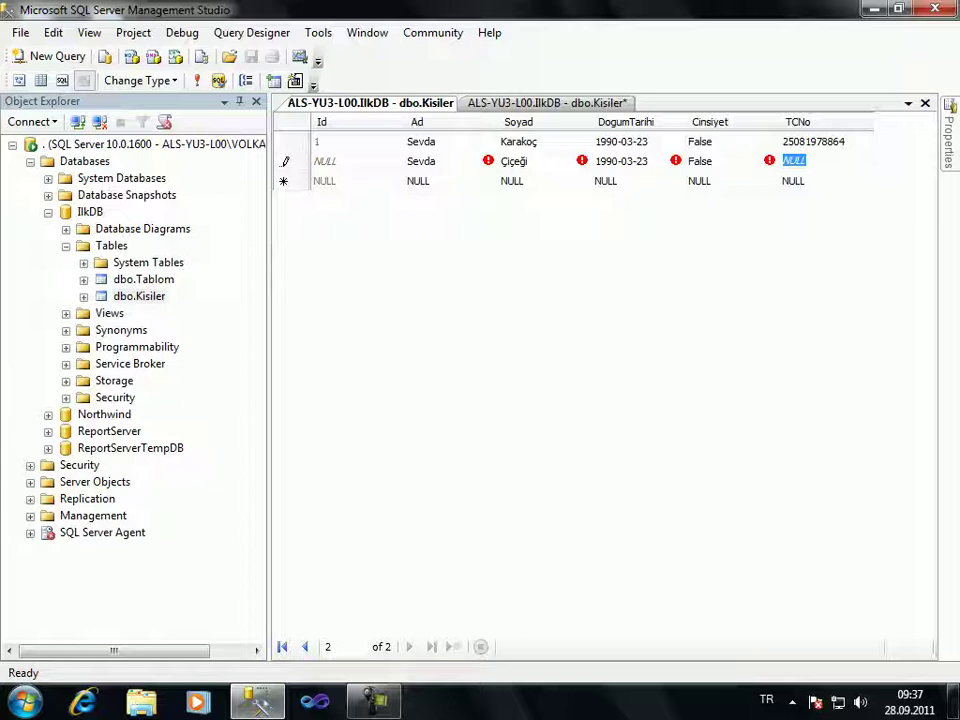
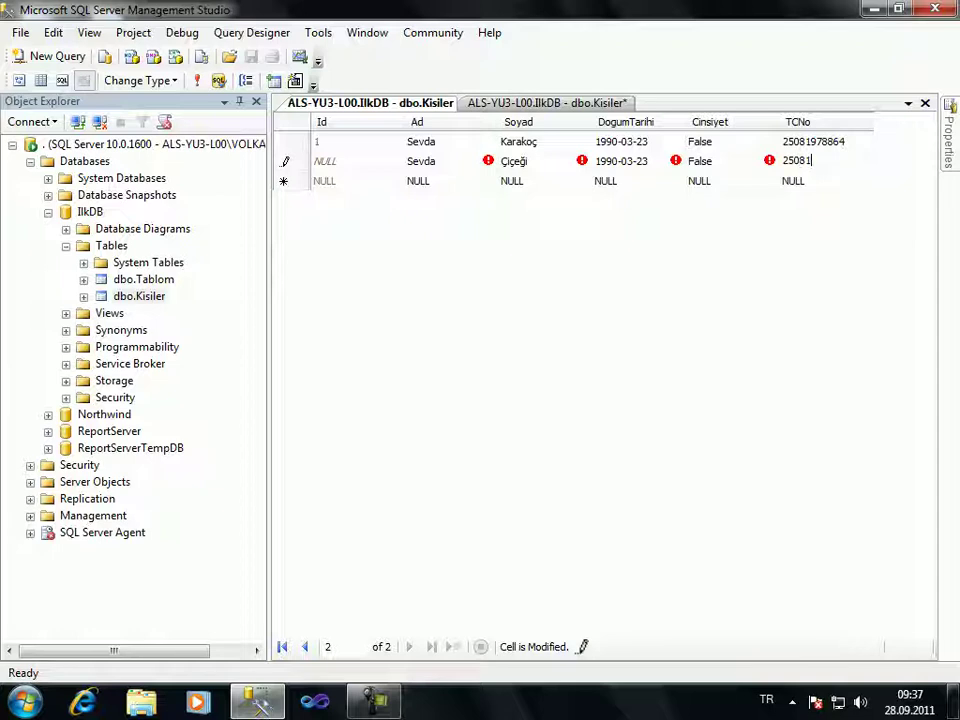
key("Return")
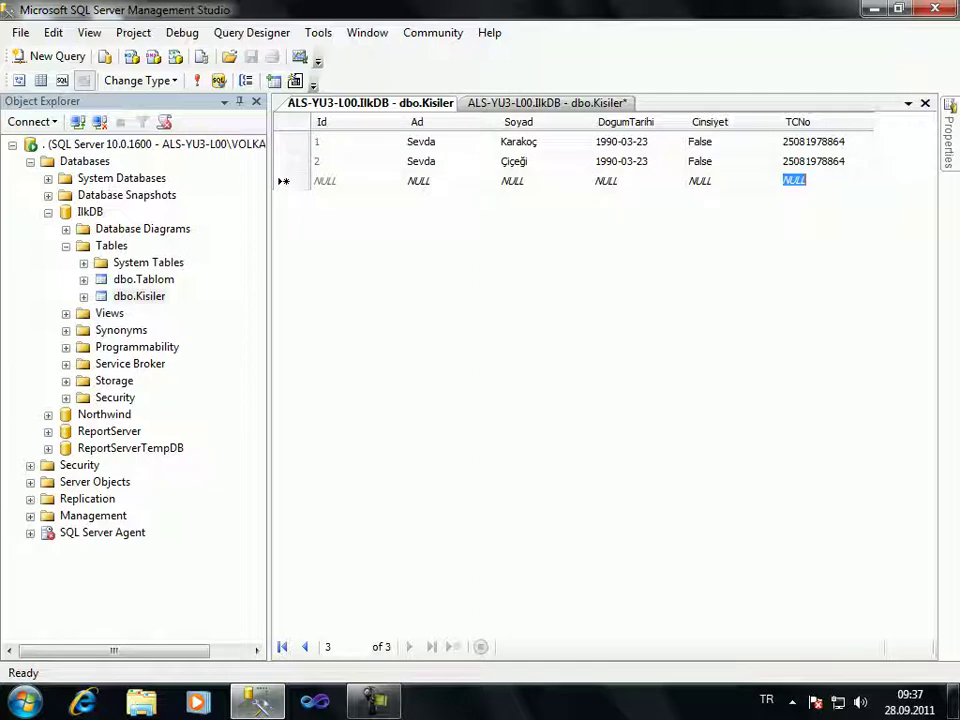
Try saving the Kisiler design with the TCNo primary key; the save fails
key("ctrl+Tab")
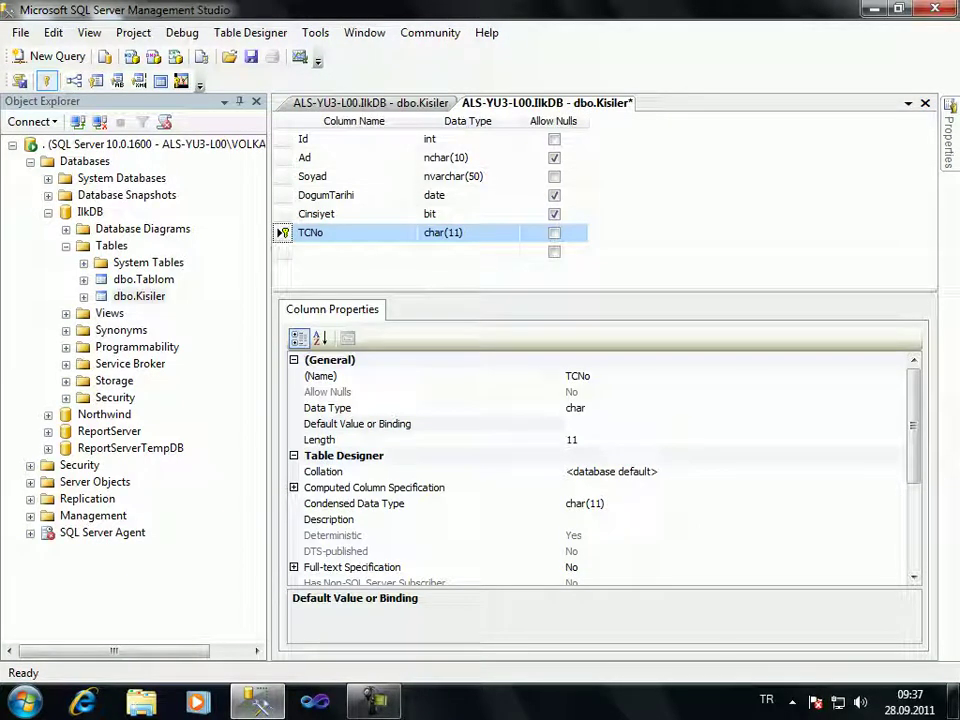
key("ctrl+s")
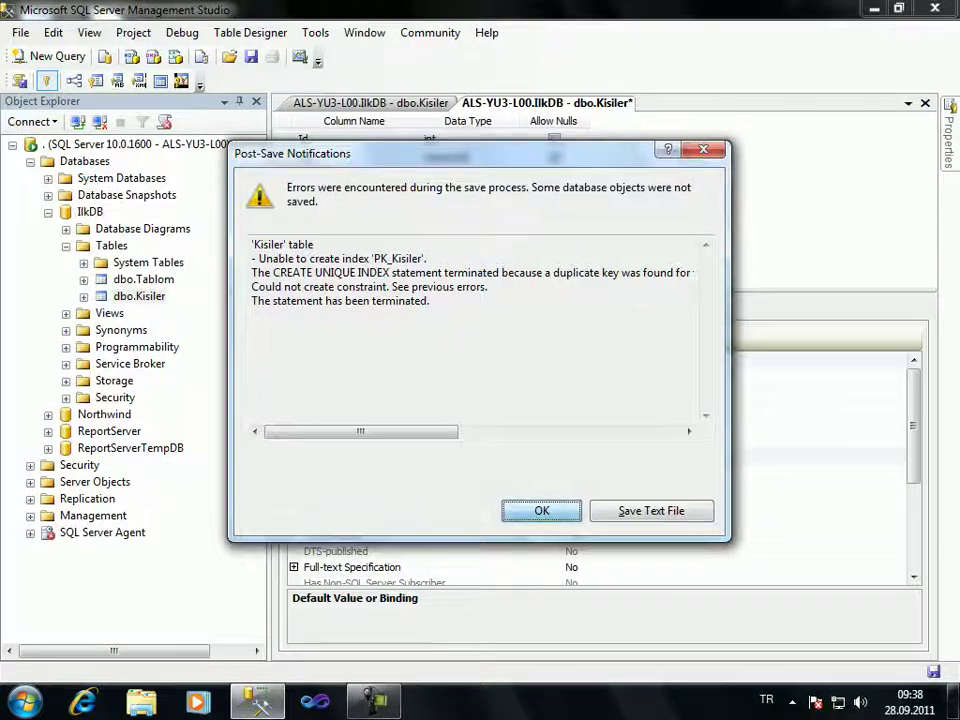
key("Return")
key("Return")
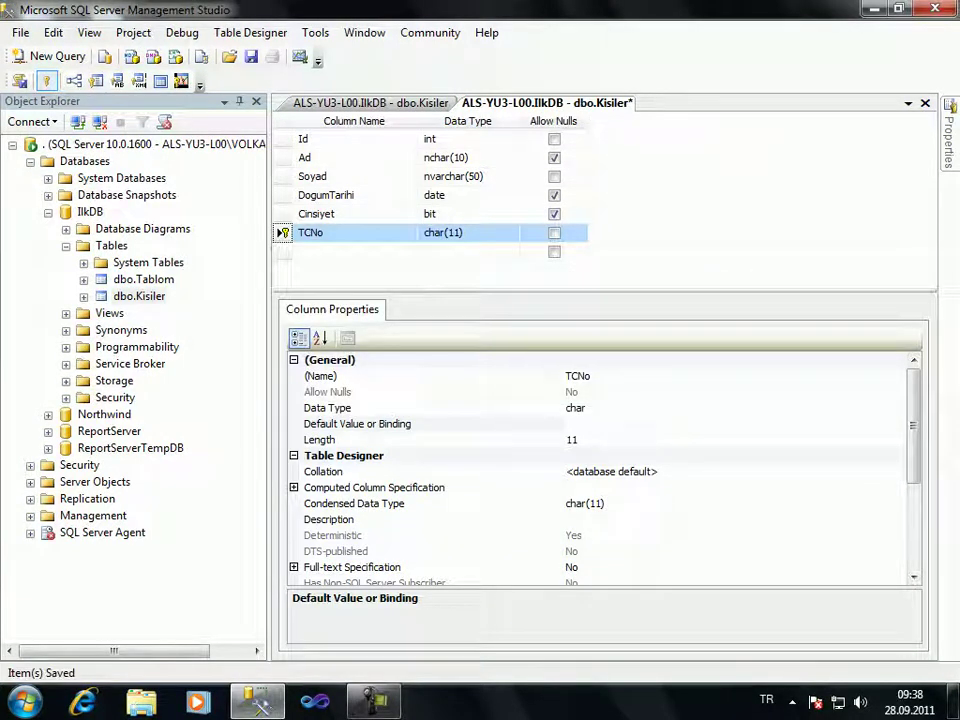
Change the last digit of row 2's TC number to 2
key("ctrl+Tab")
left_click(813, 161)
key("BackSpace")
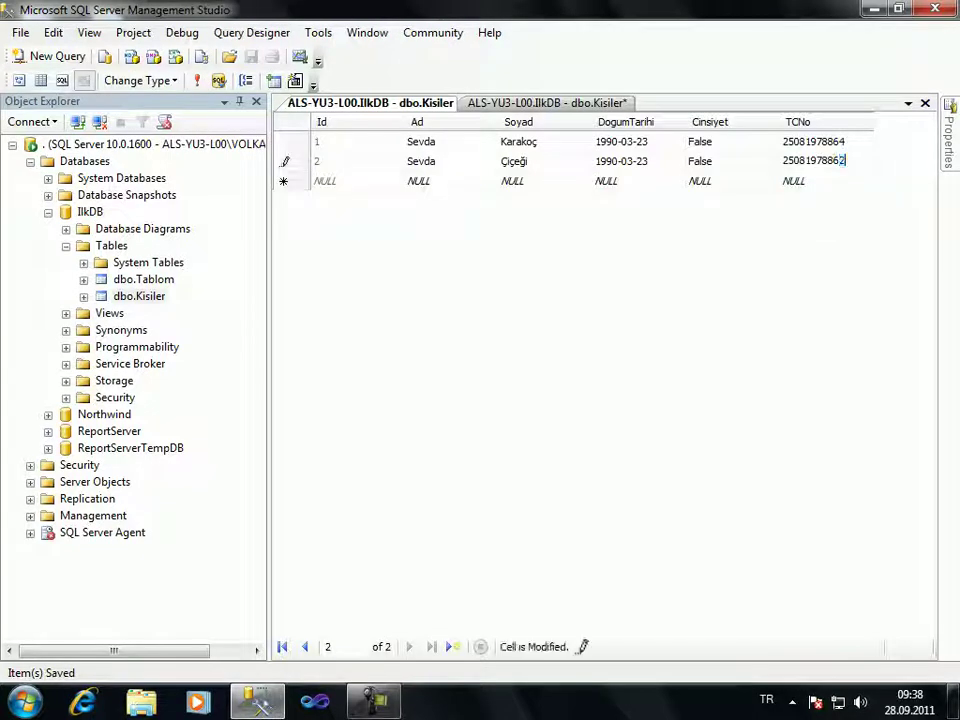
key("Down")
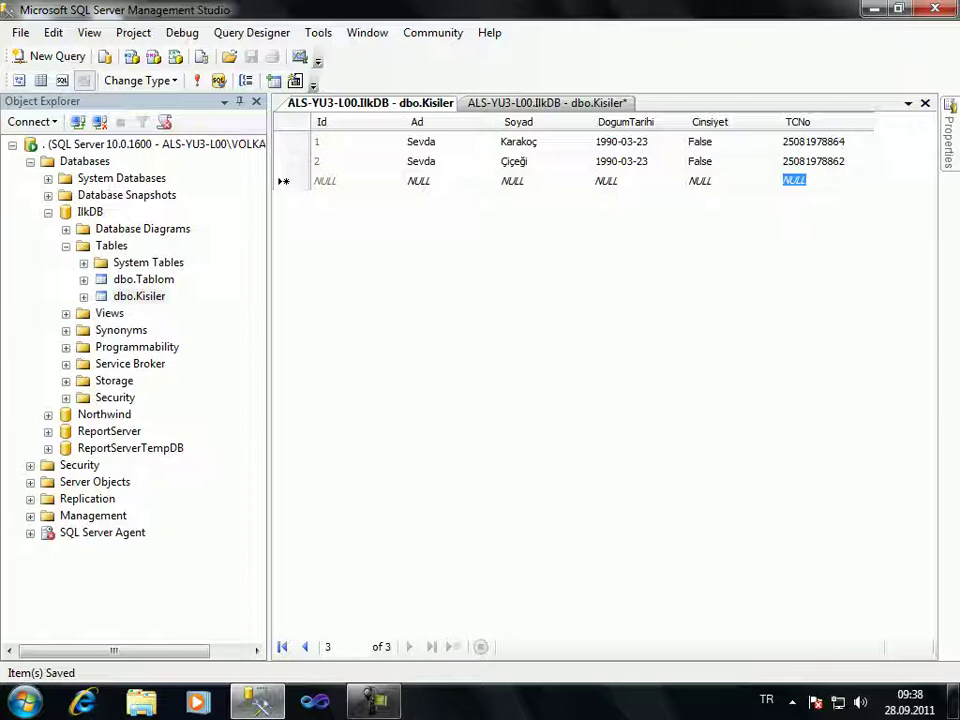
key("super+d")
key("super+d")
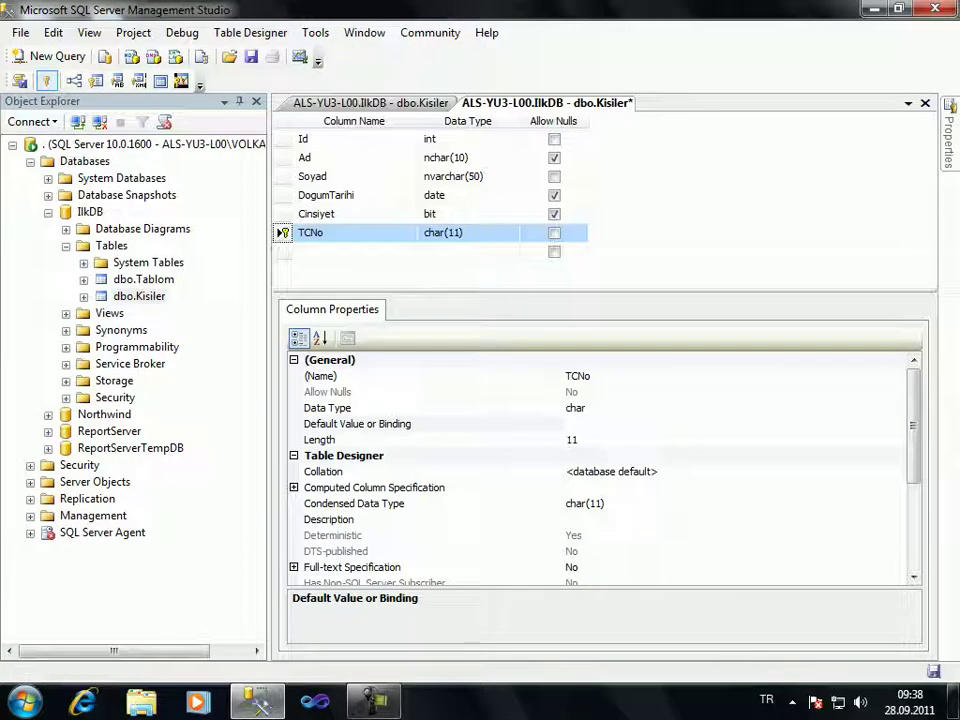
Save the design again and start re-editing the last digit of row 2's TC number
key("ctrl+s")
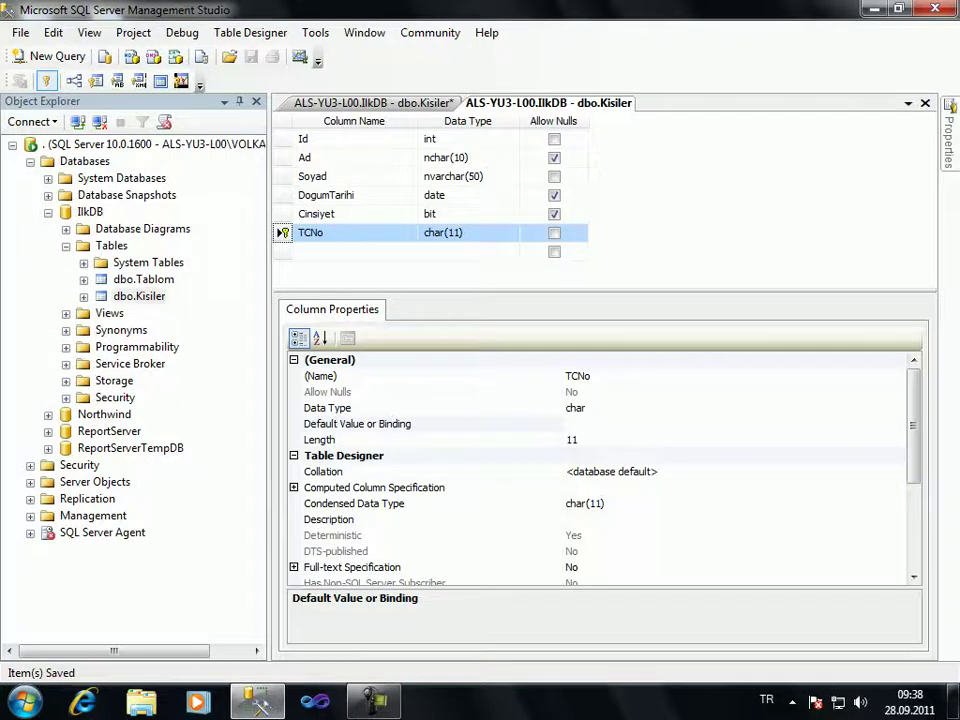
key("ctrl+Tab")
key("Up")
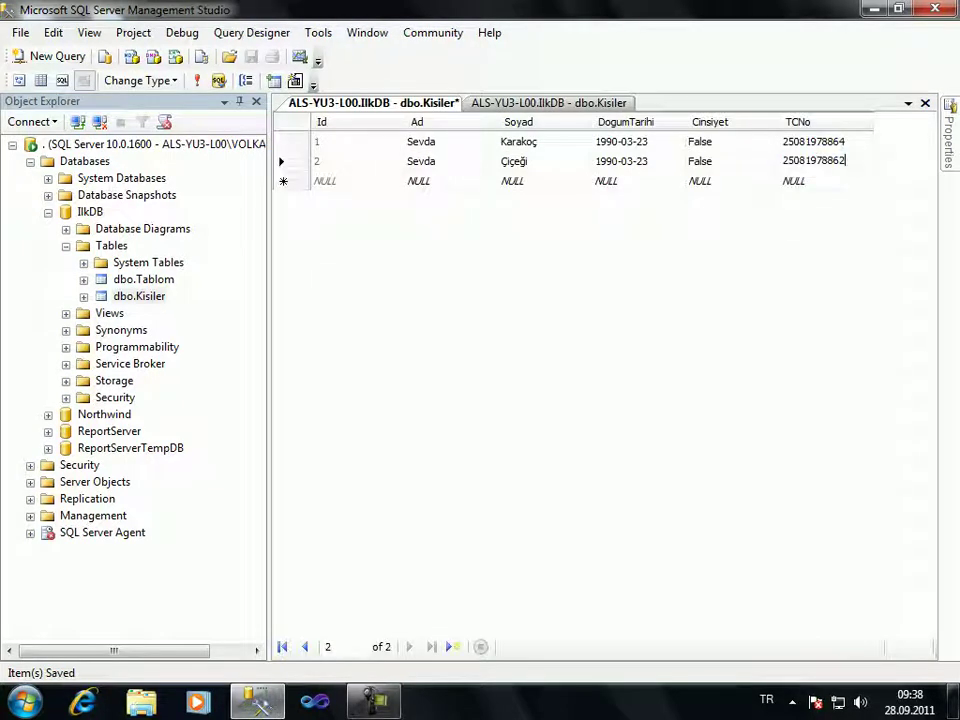
key("BackSpace")
Enter 4 as row 2's last TC digit; the duplicate is rejected with a primary key violation
type("4")
key("Return")
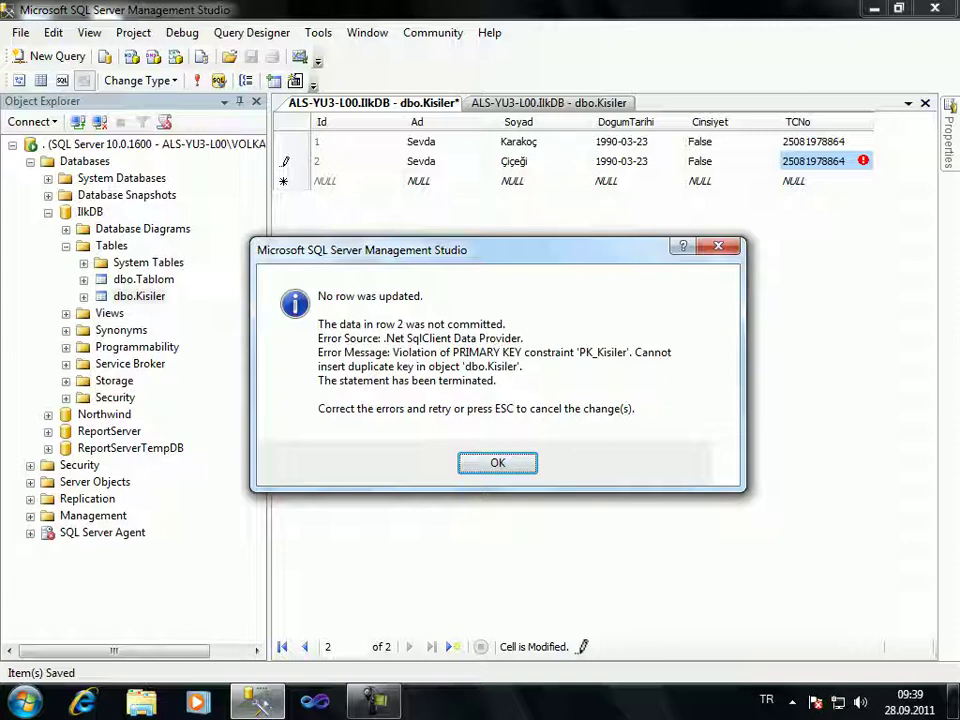
key("Return")
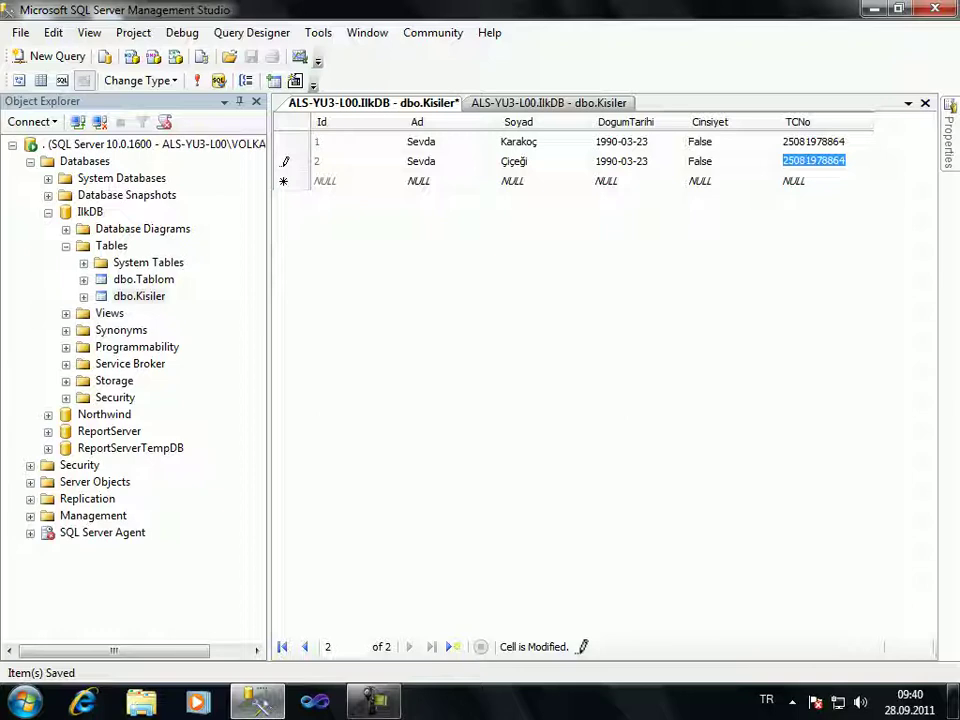
Replace the last digit of row 2's TC number with 5 and commit it
key("End")
key("shift+Left")
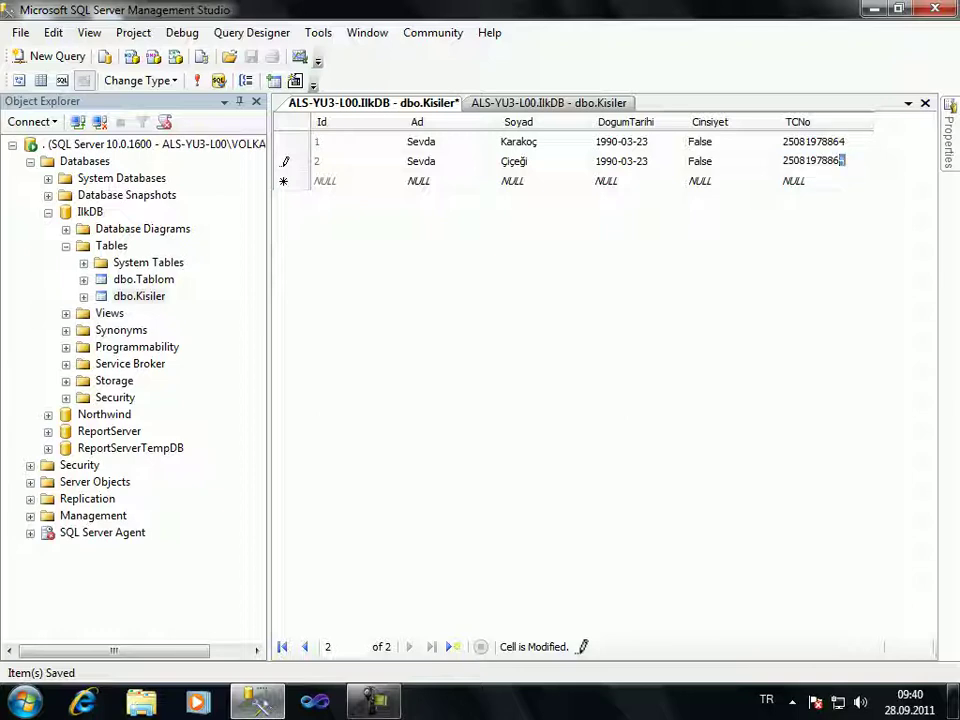
type("5")
key("Return")
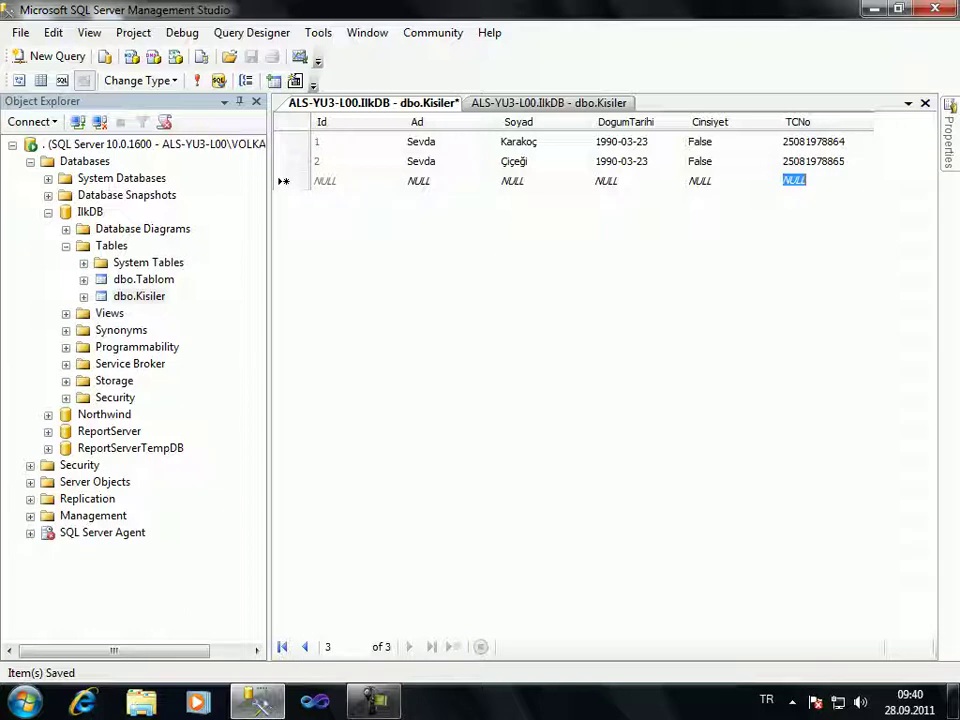
Add a third person born 08.08.1983 with a unique 11-digit TC number, then refresh the grid
left_click(418, 181)
key("Tab")
key("Tab")
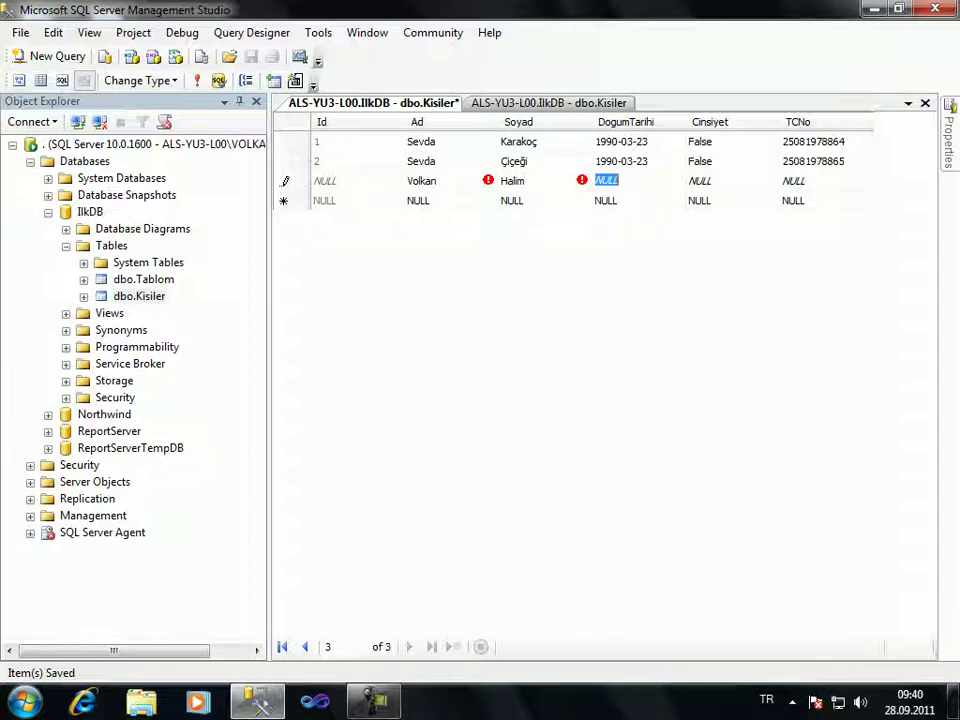
type("08.08")
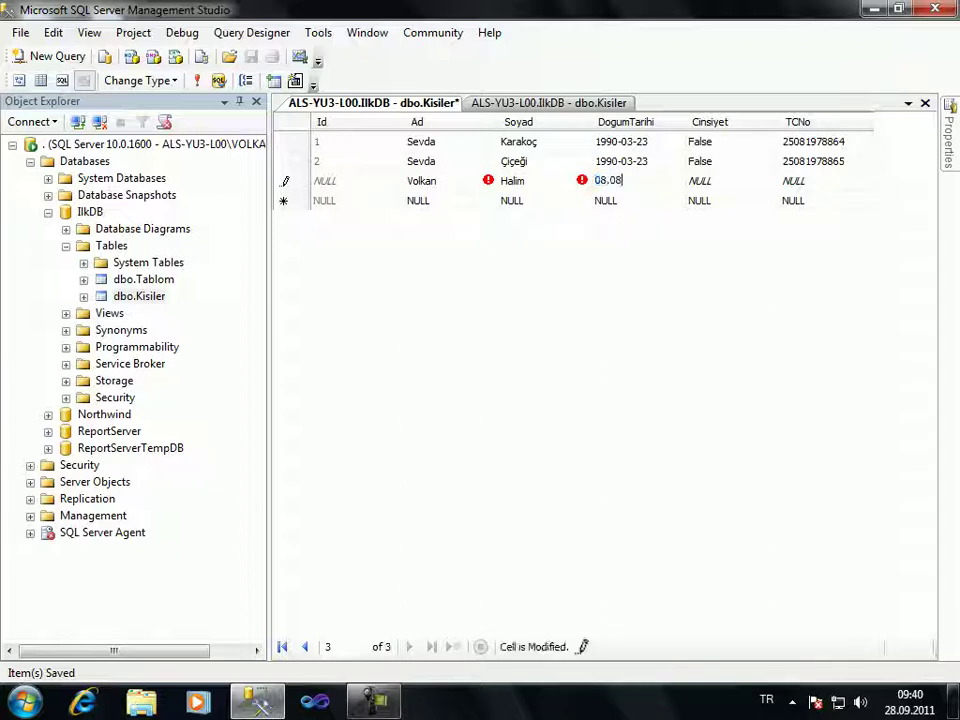
type(".1983")
key("Tab")
key("Tab")
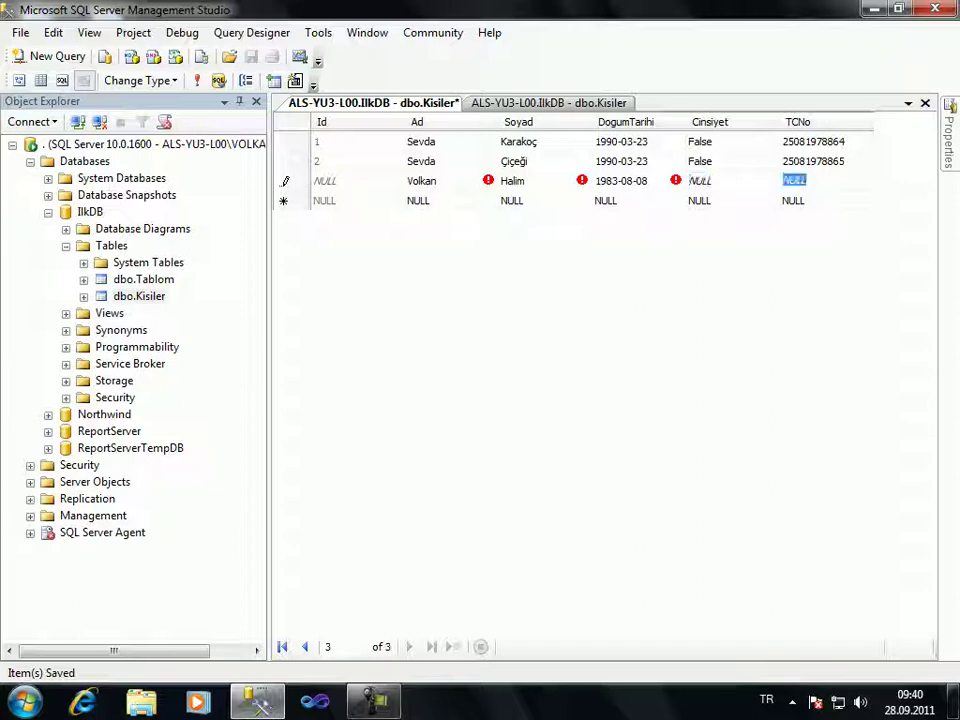
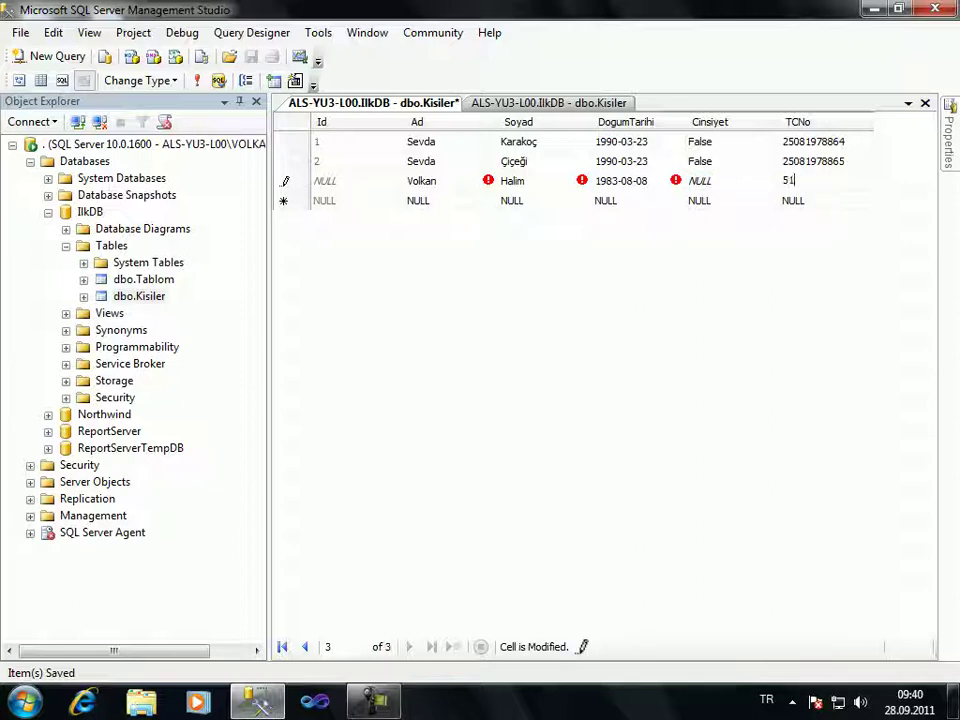
key("Return")
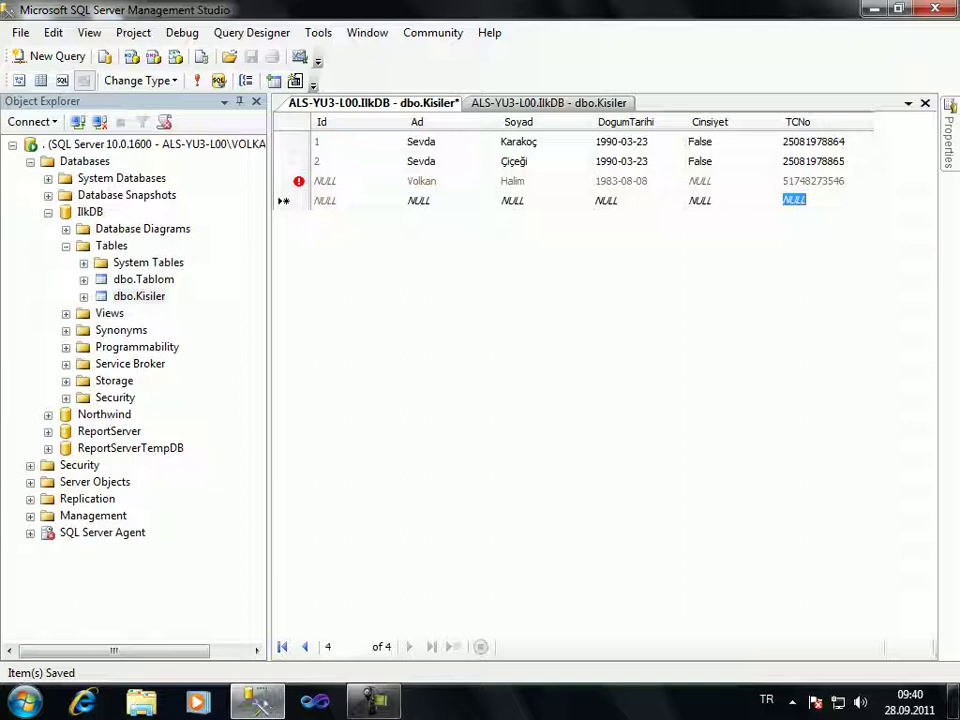
left_click(197, 80)
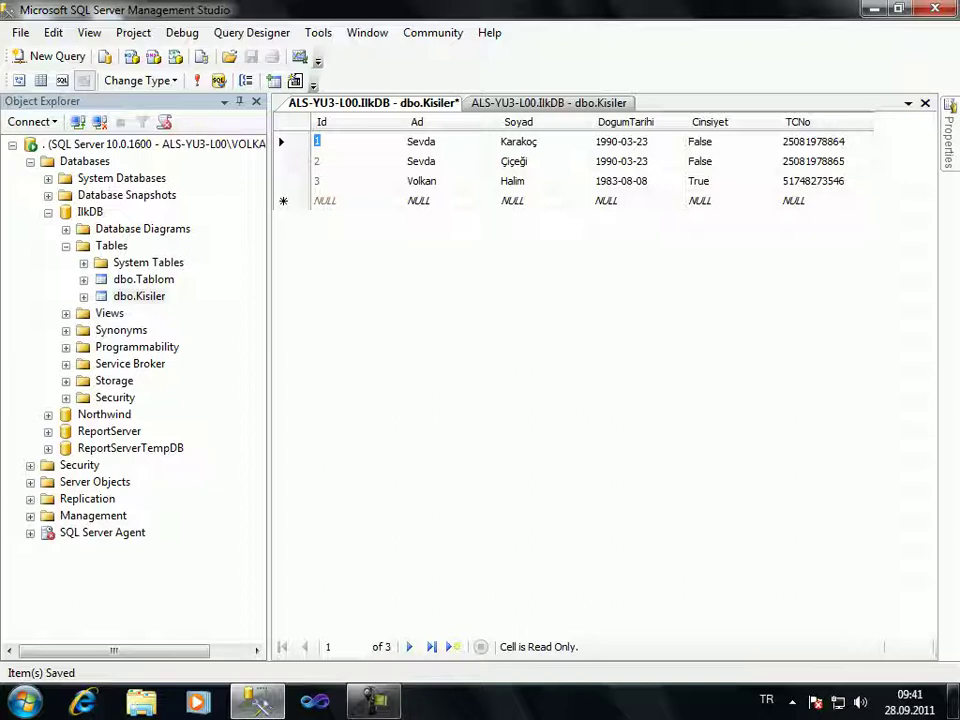
left_click(794, 200)
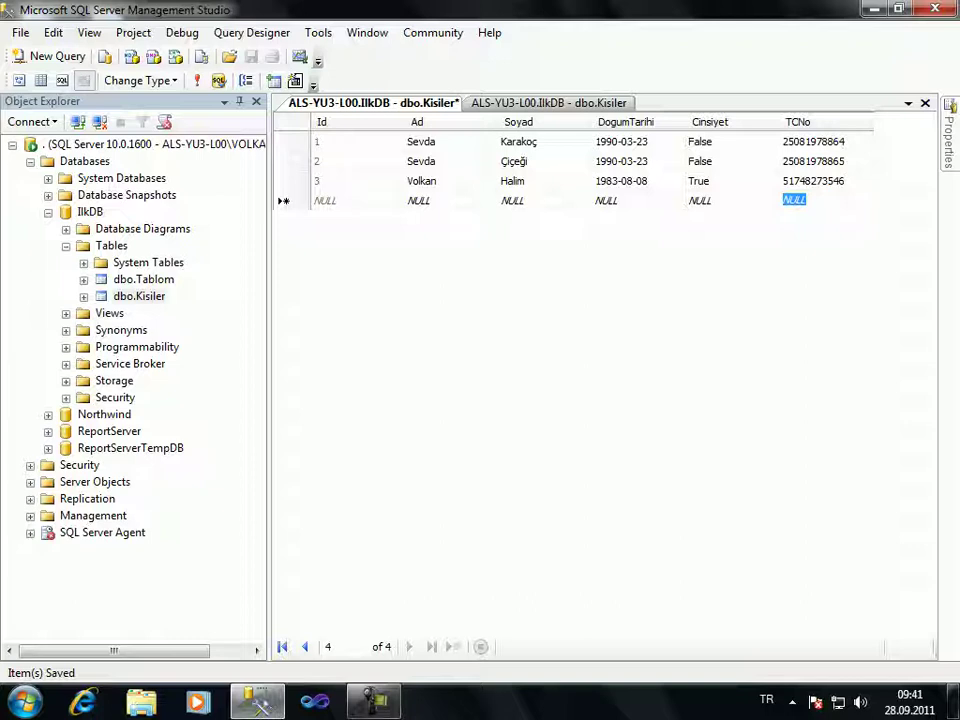
In the new Kisiler row, enter the fourth person's TC number, first name and corrected surname
left_click(418, 200)
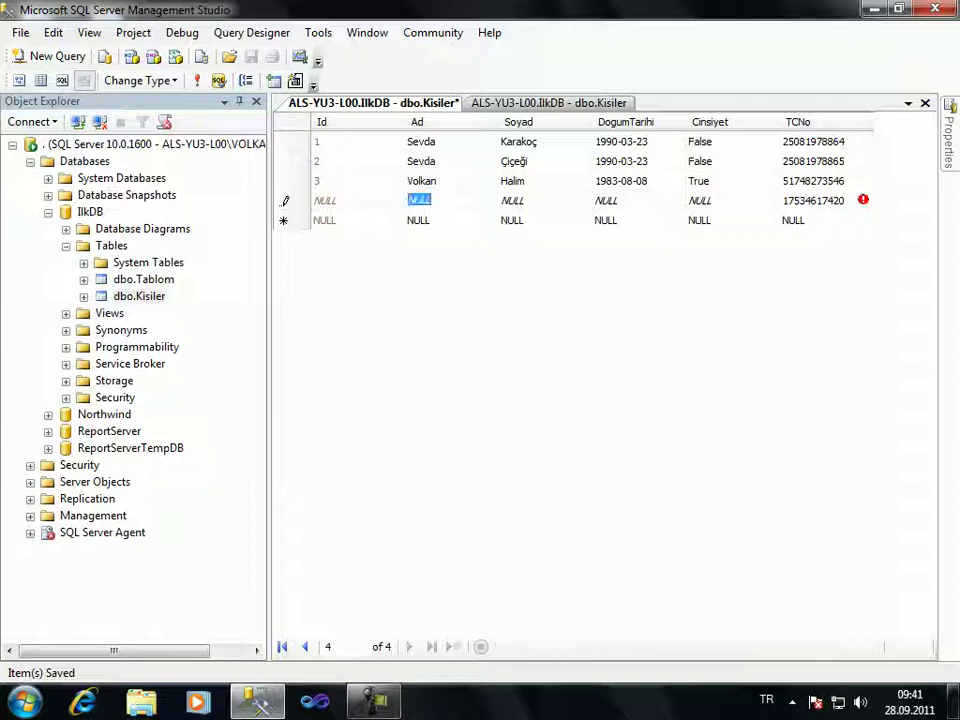
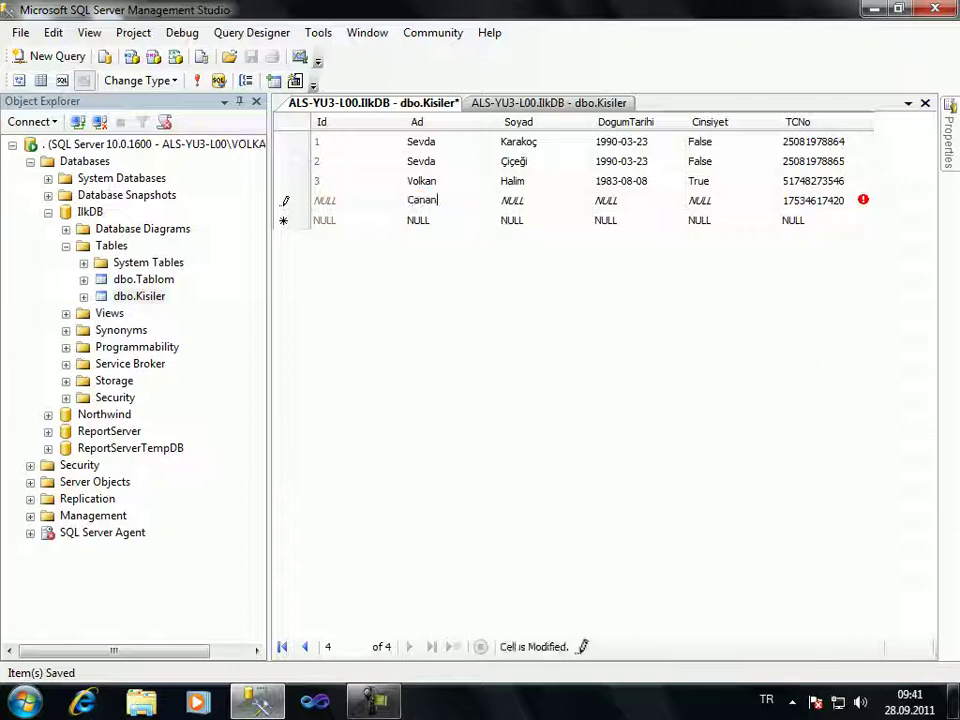
key("Tab")
key("BackSpace")
key("BackSpace")
key("BackSpace")
key("BackSpace")
key("BackSpace")
key("BackSpace")
key("BackSpace")
key("BackSpace")
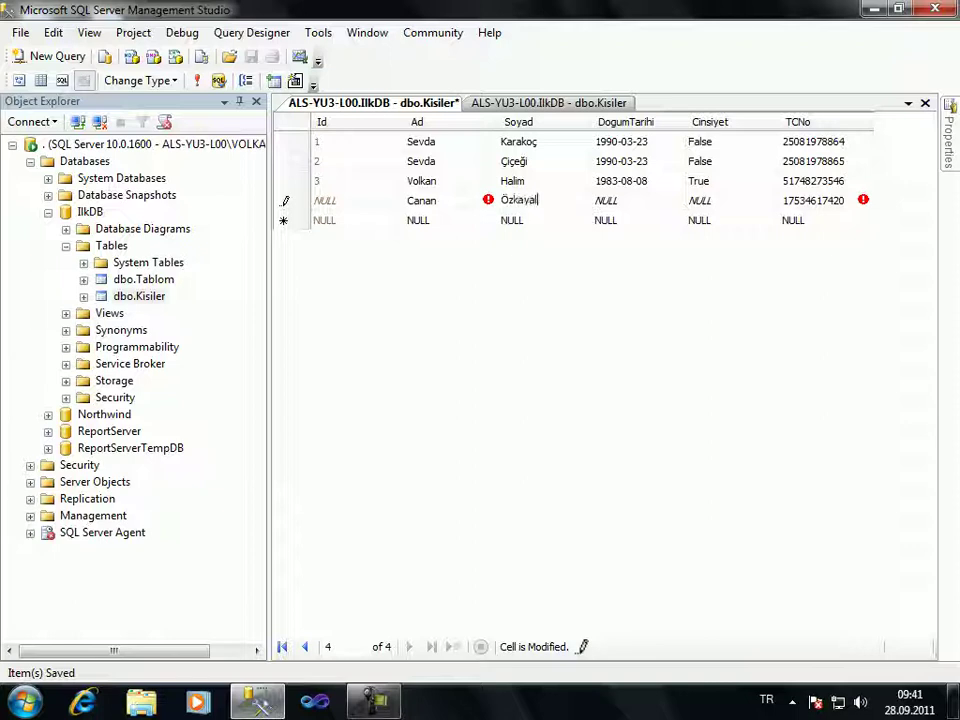
key("Tab")
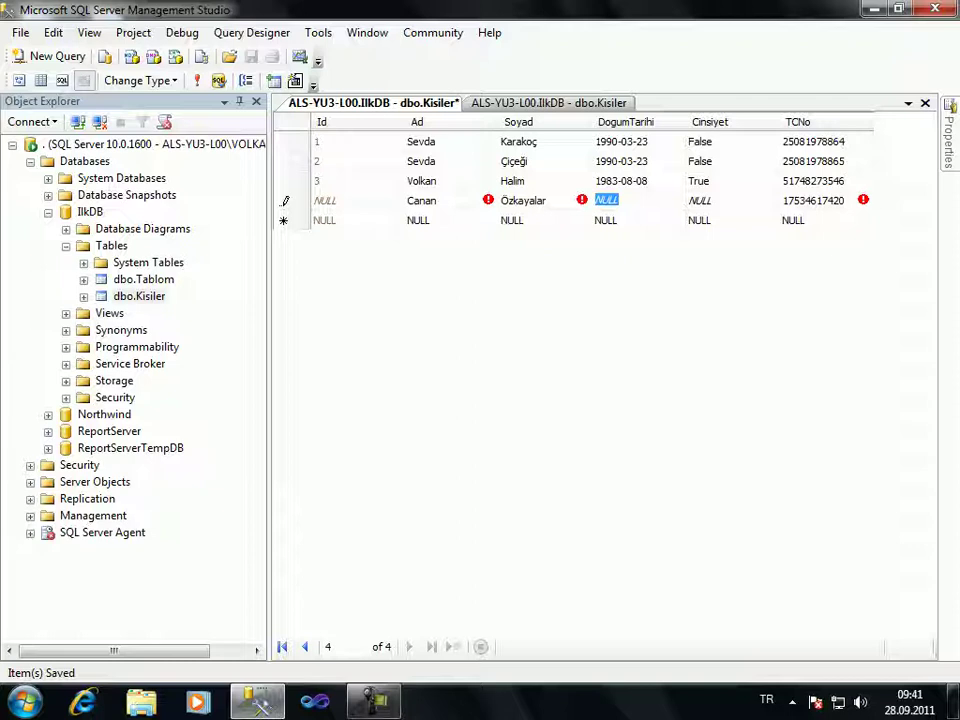
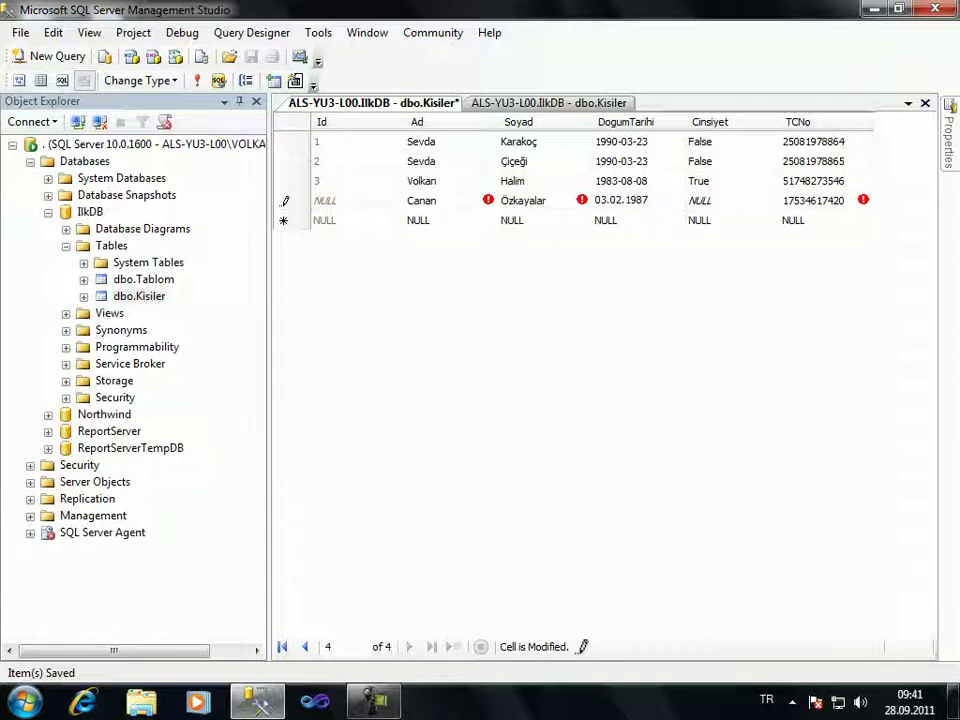
key("Tab")
key("Return")
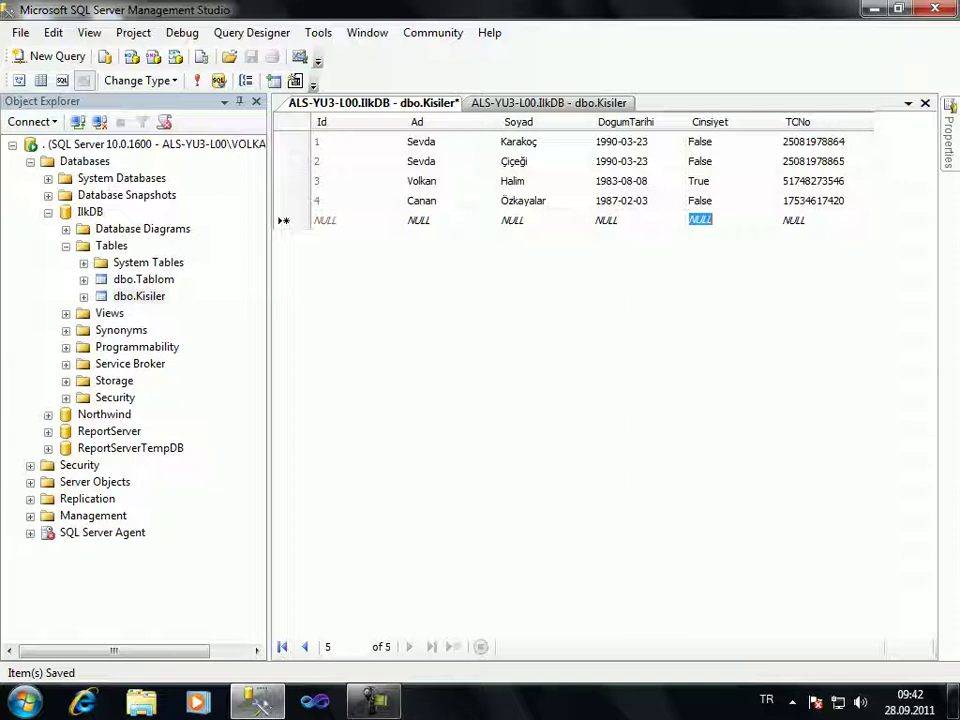
Compare the TCNo values of rows 4 and 3, then show the desktop with Win+D
left_click(813, 200)
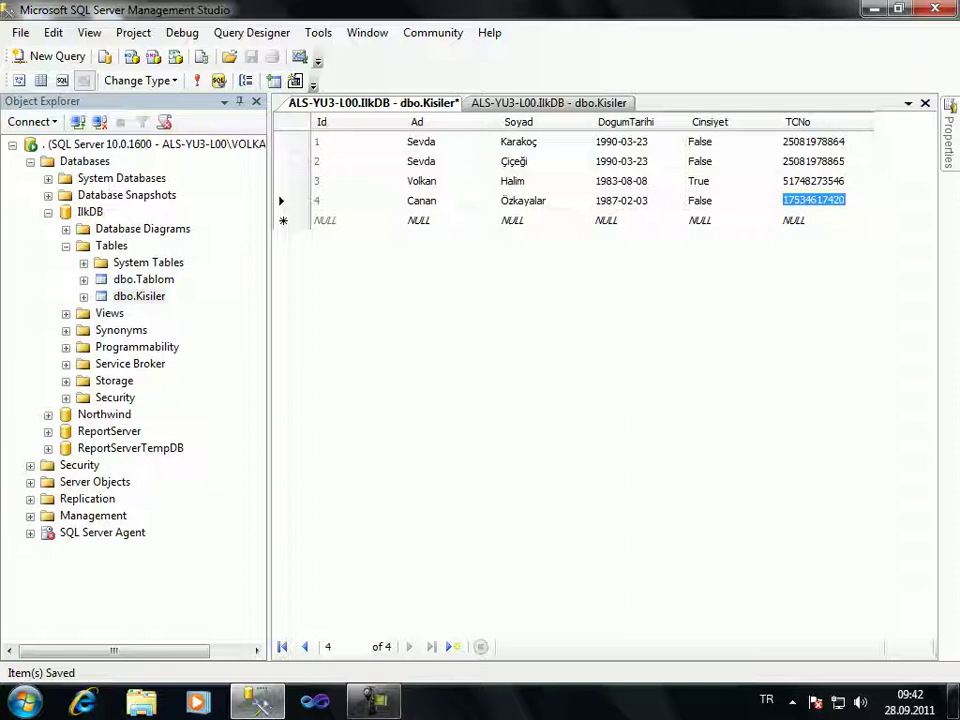
left_click(813, 180)
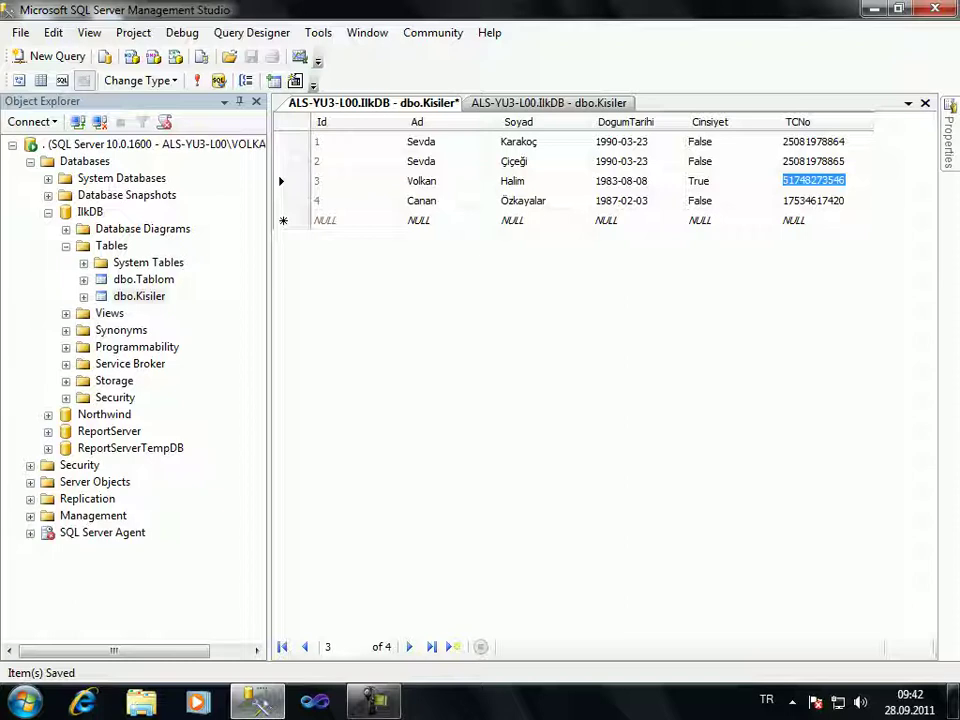
left_click(794, 220)
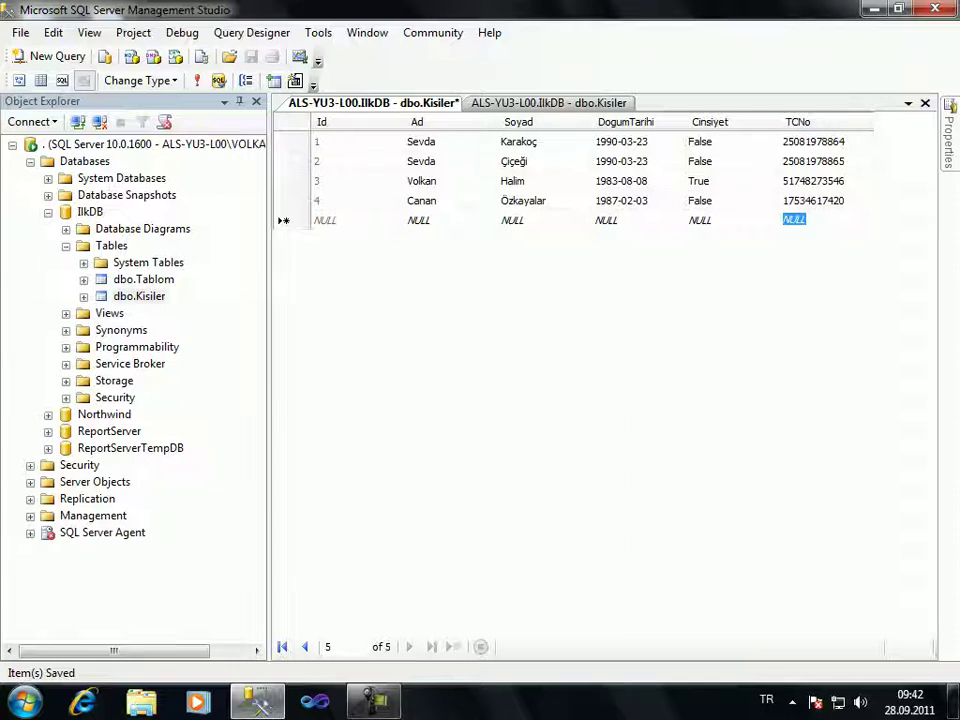
key("super+d")
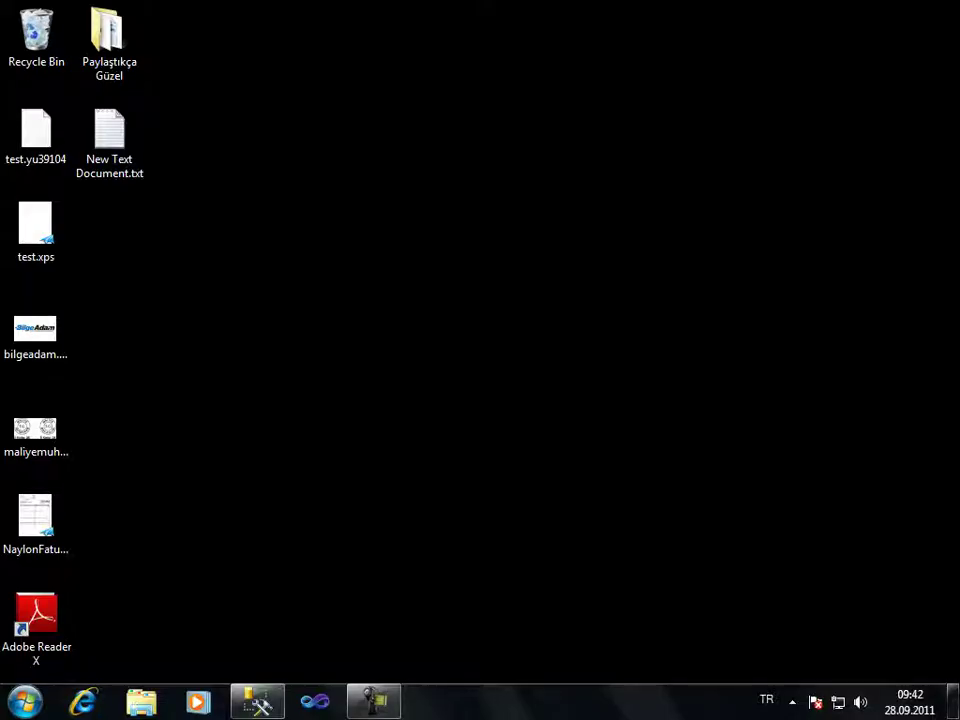
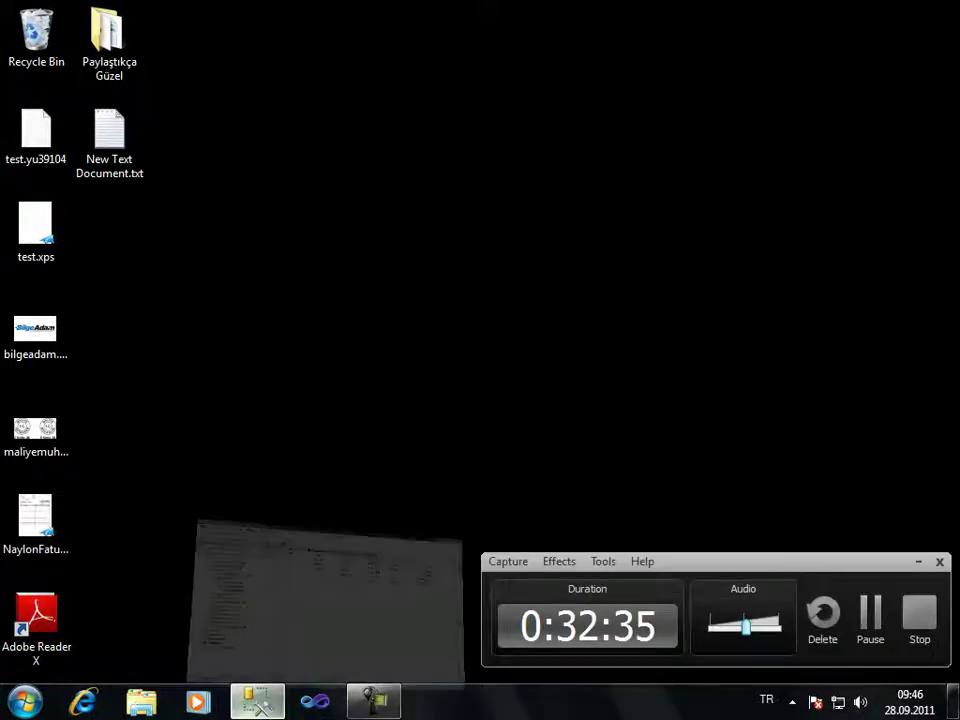
Restore the Management Studio window showing the KisiTel–TelTip foreign key relationship settings
left_click(257, 700)
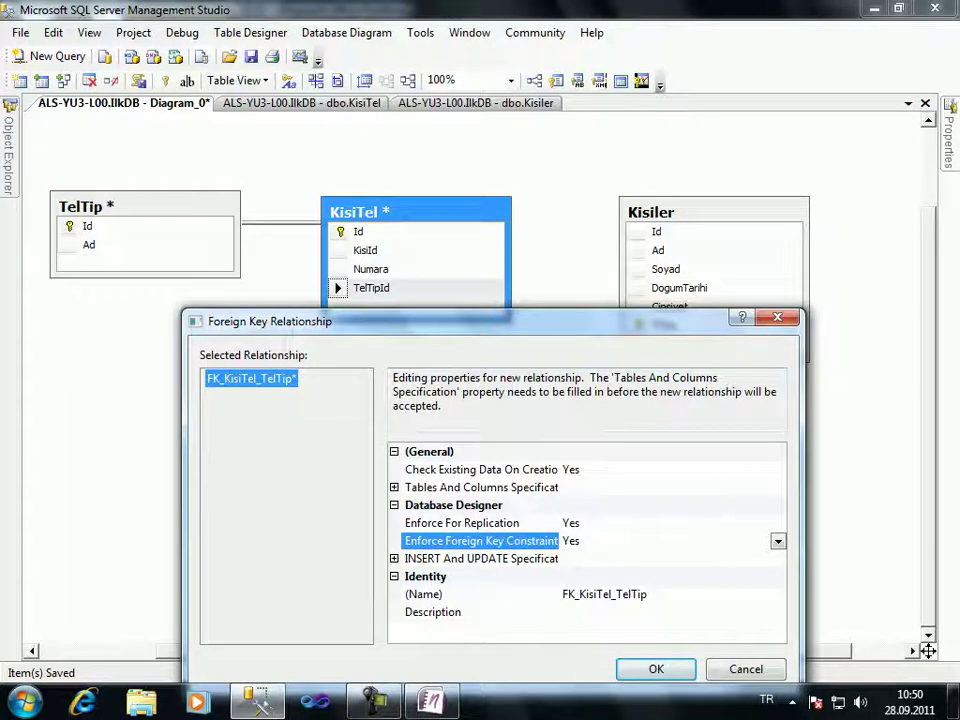
Leave the INSERT And UPDATE delete rule at No Action and confirm the FK_KisiTel_TelTip relationship
left_click_drag(450, 321, 475, 136)
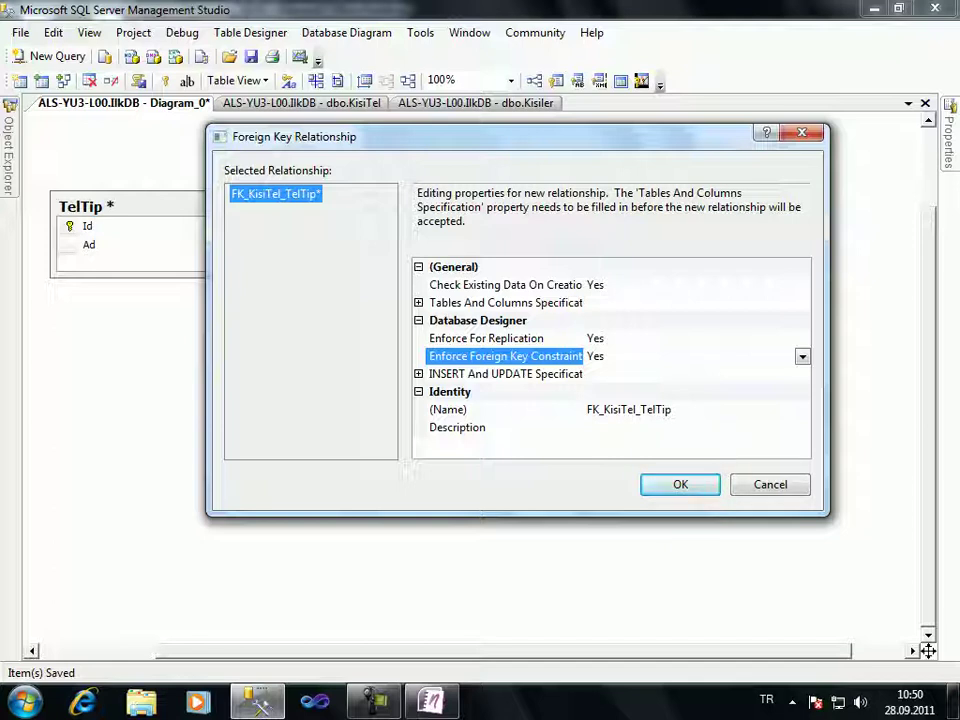
key("Tab")
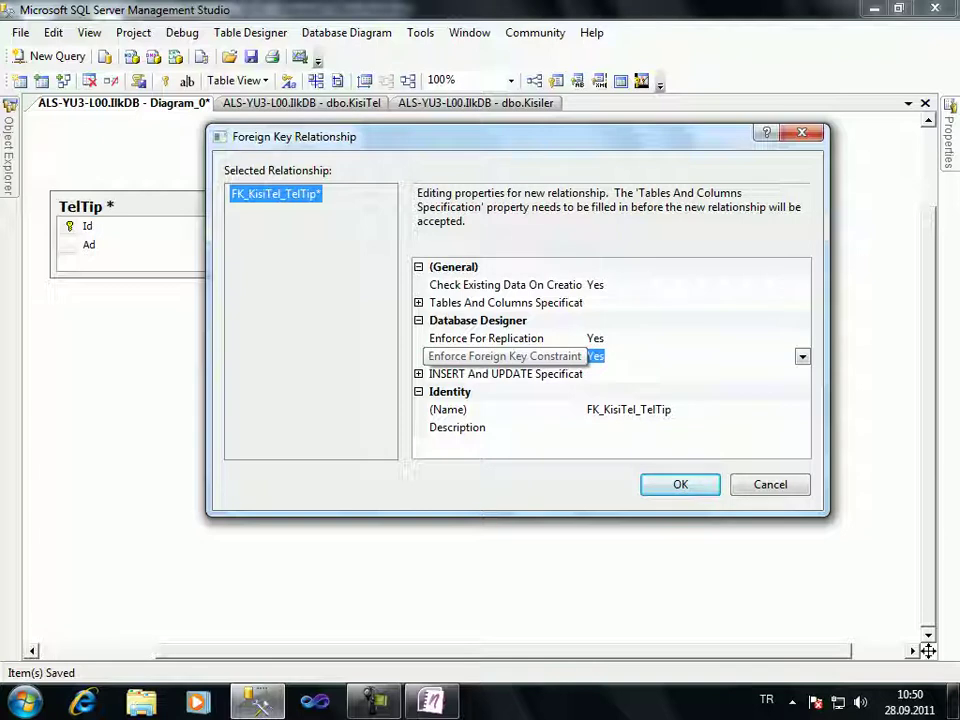
key("Down")
key("Right")
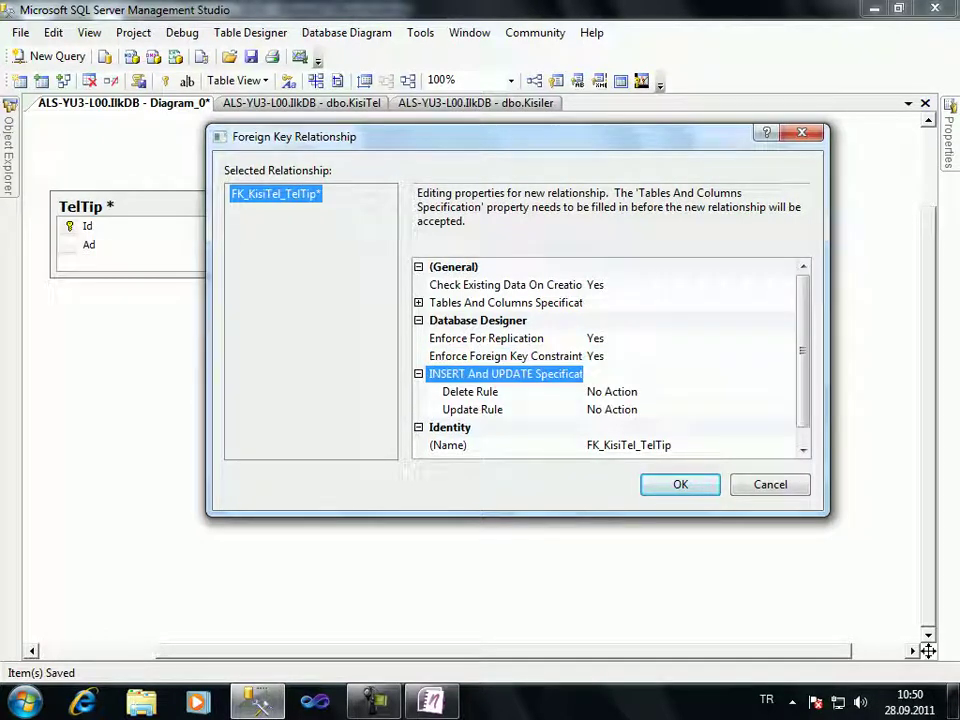
key("Down")
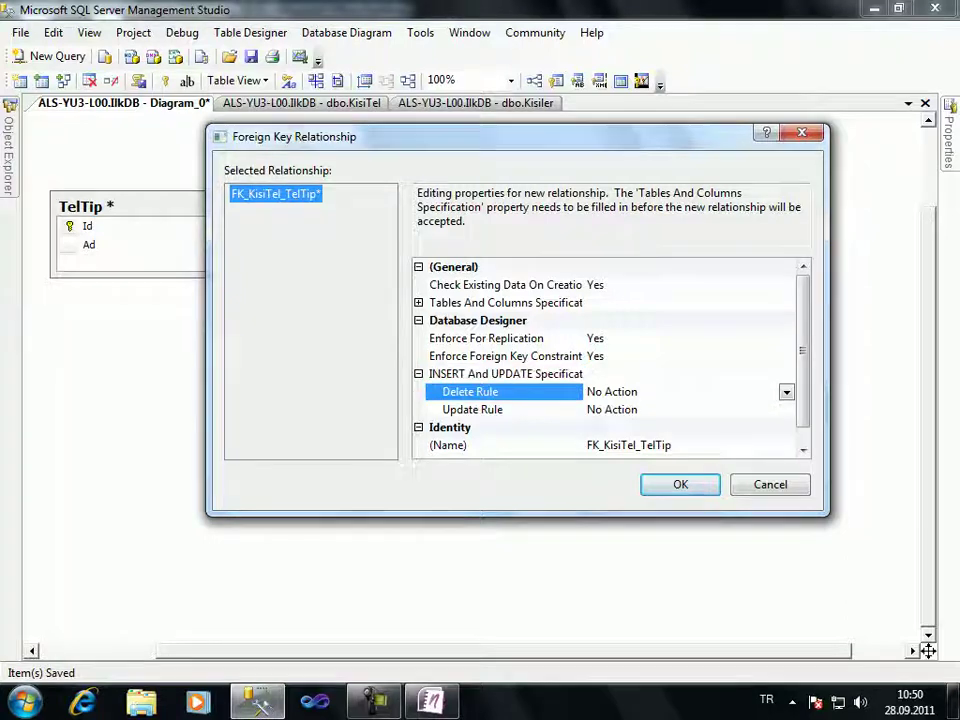
key("alt+Down")
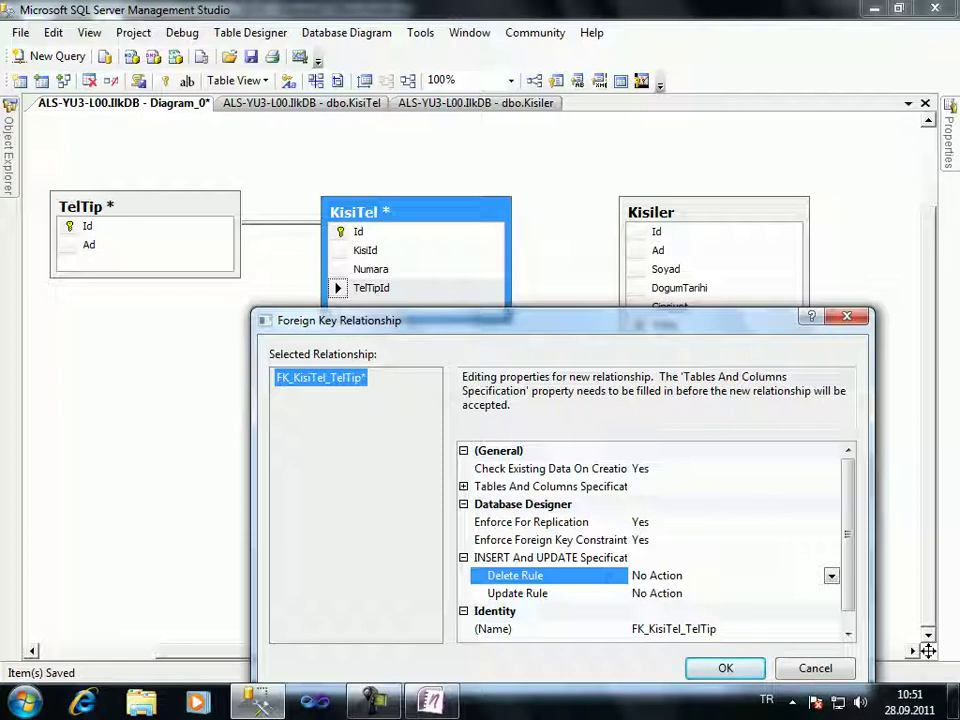
left_click_drag(340, 320, 278, 127)
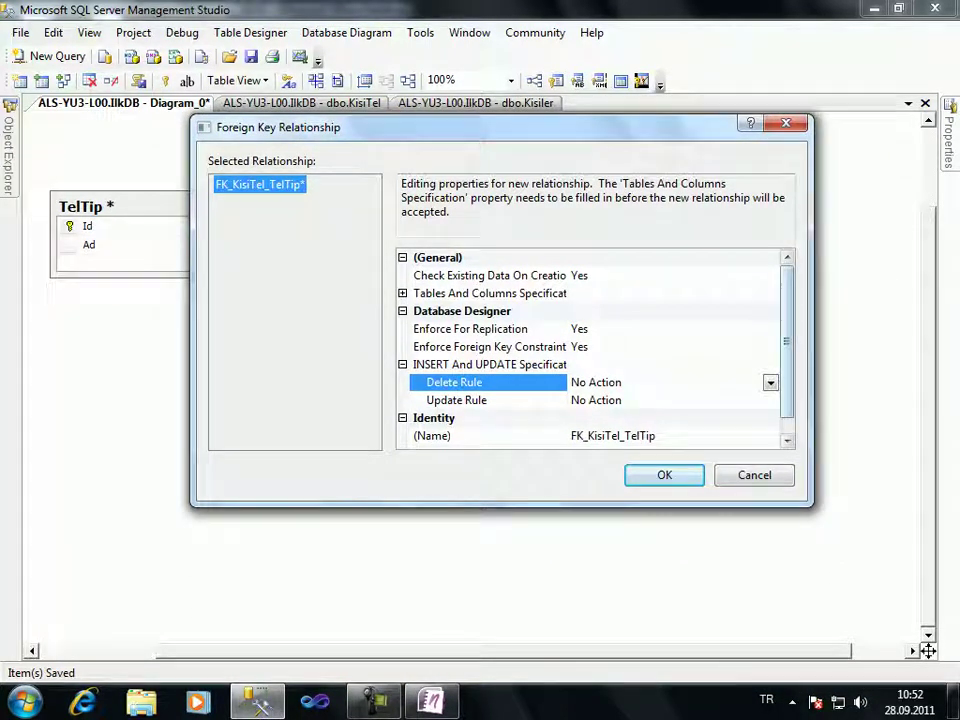
key("alt+Down")
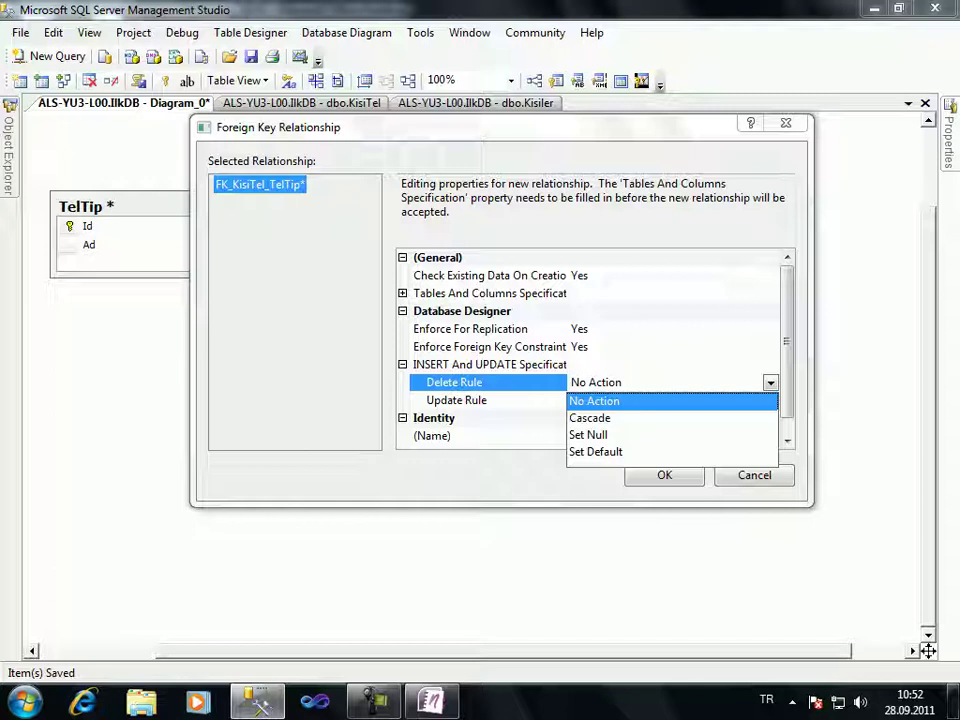
key("Return")
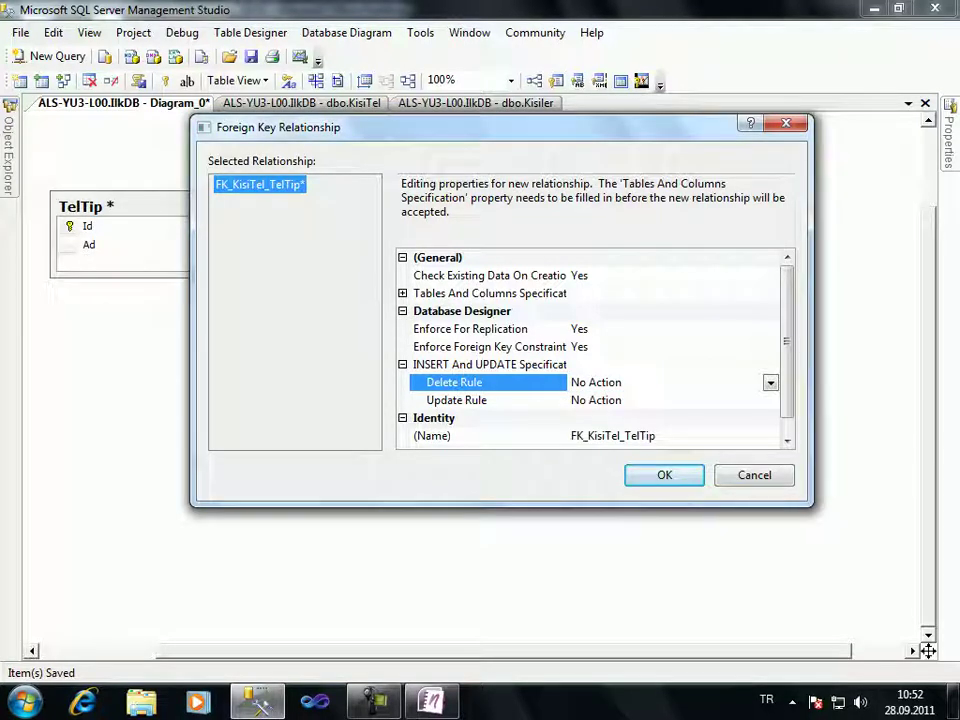
scroll(590, 350, "down", 1)
key("Return")
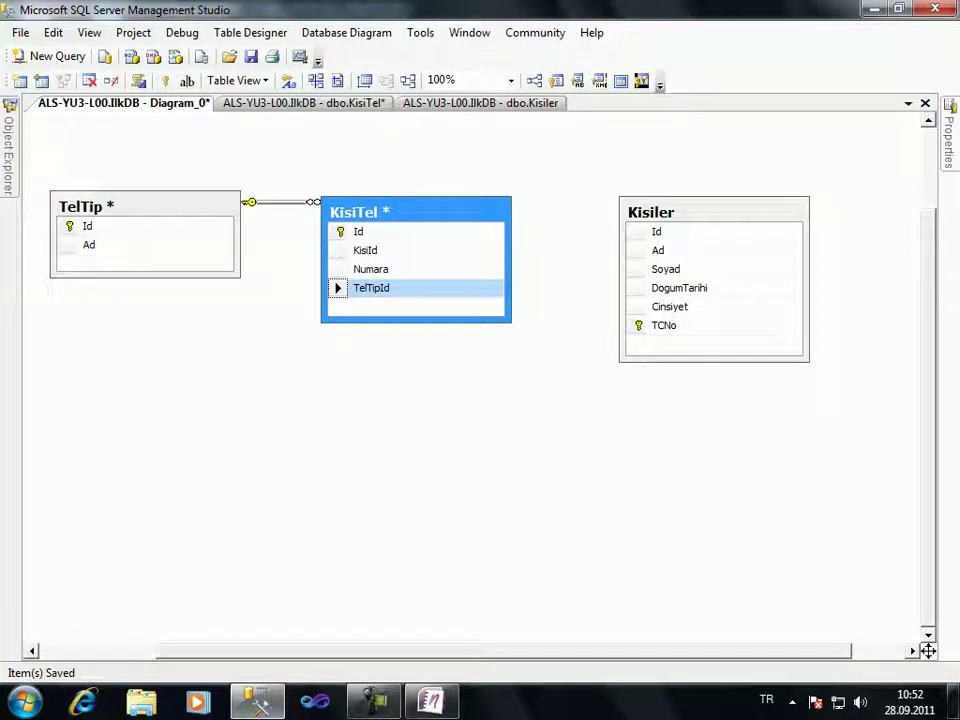
Nudge the KisiTel table left in the diagram, then select the Kisiler table
left_click_drag(420, 212, 453, 196)
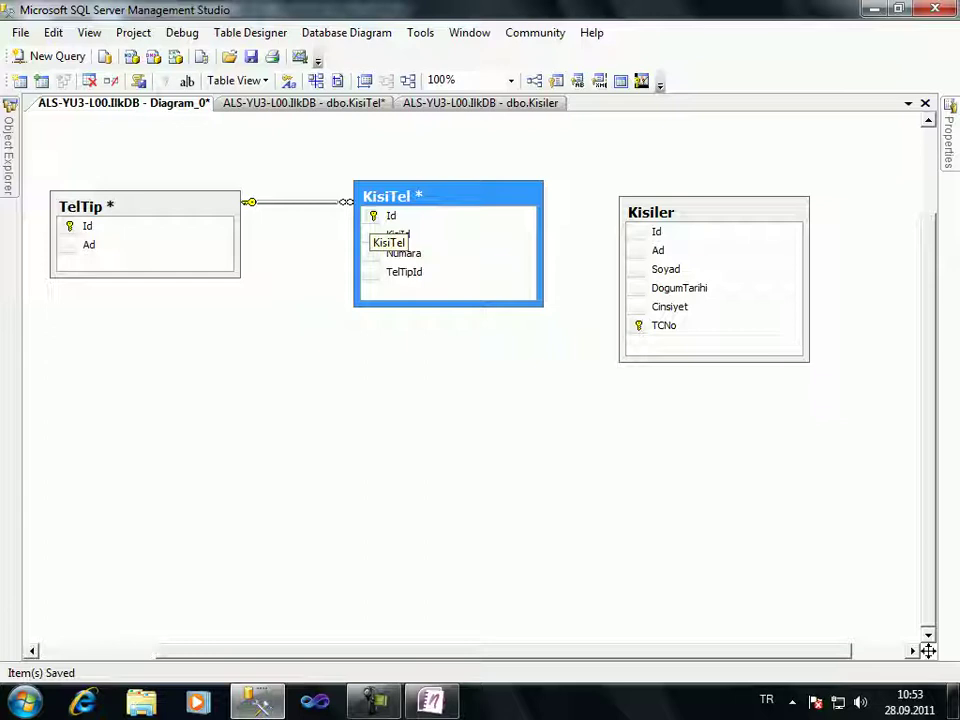
left_click_drag(395, 196, 368, 202)
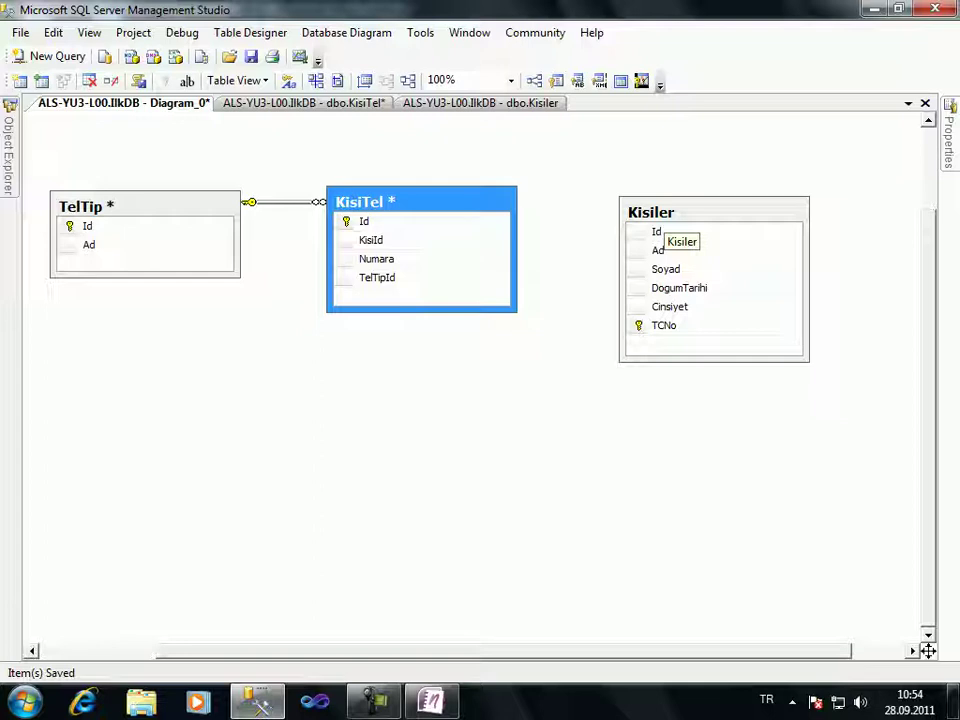
left_click(660, 232)
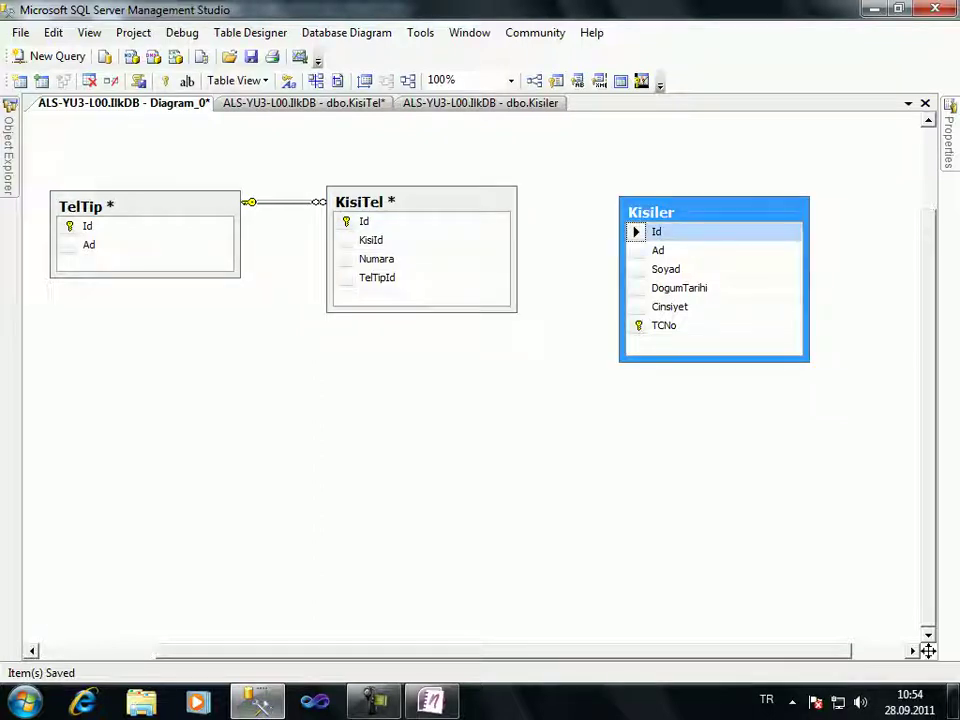
left_click_drag(635, 232, 371, 240)
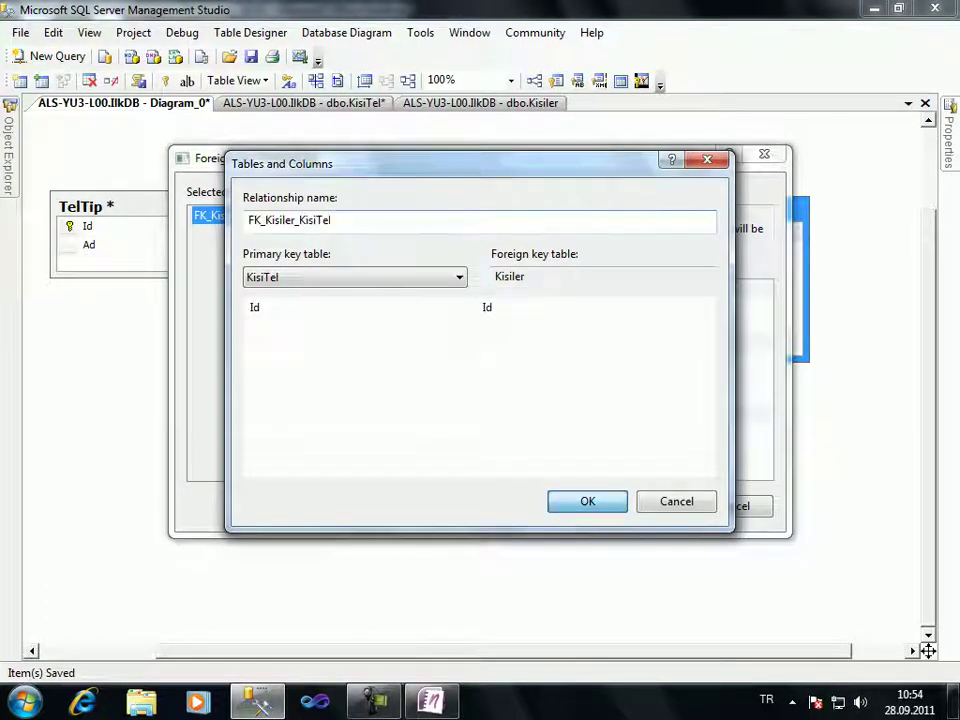
key("Return")
key("Return")
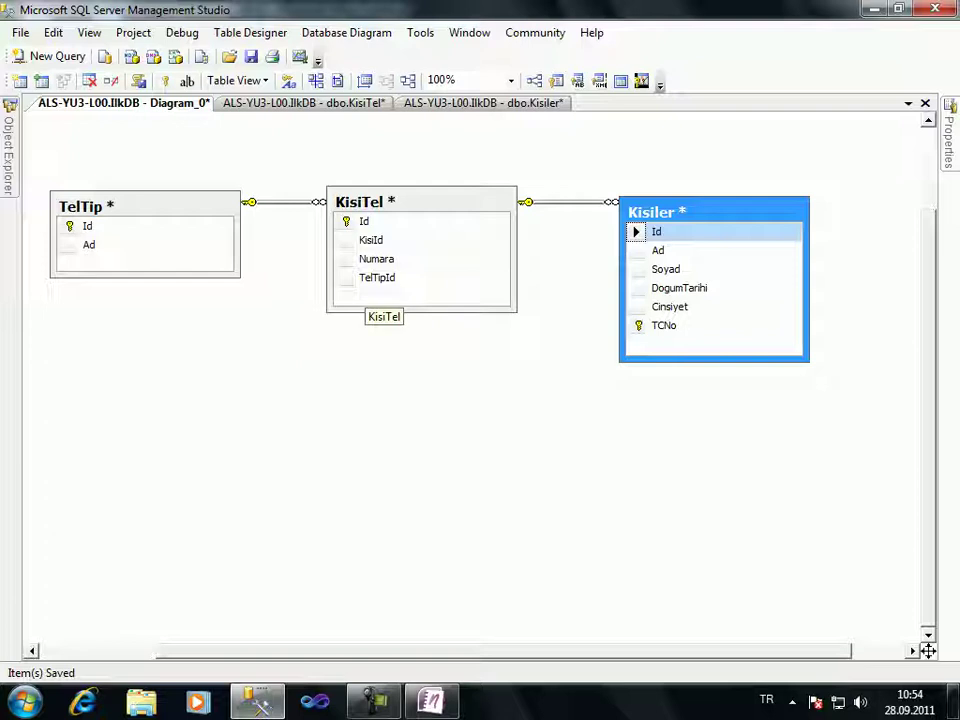
left_click(575, 202)
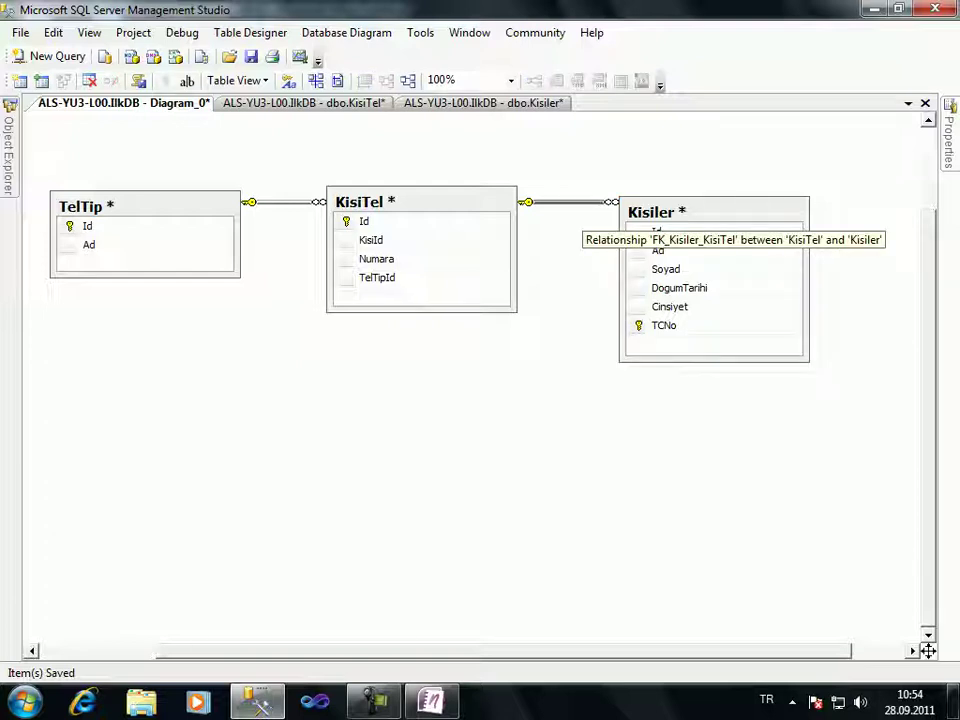
right_click(582, 202)
left_click(700, 212)
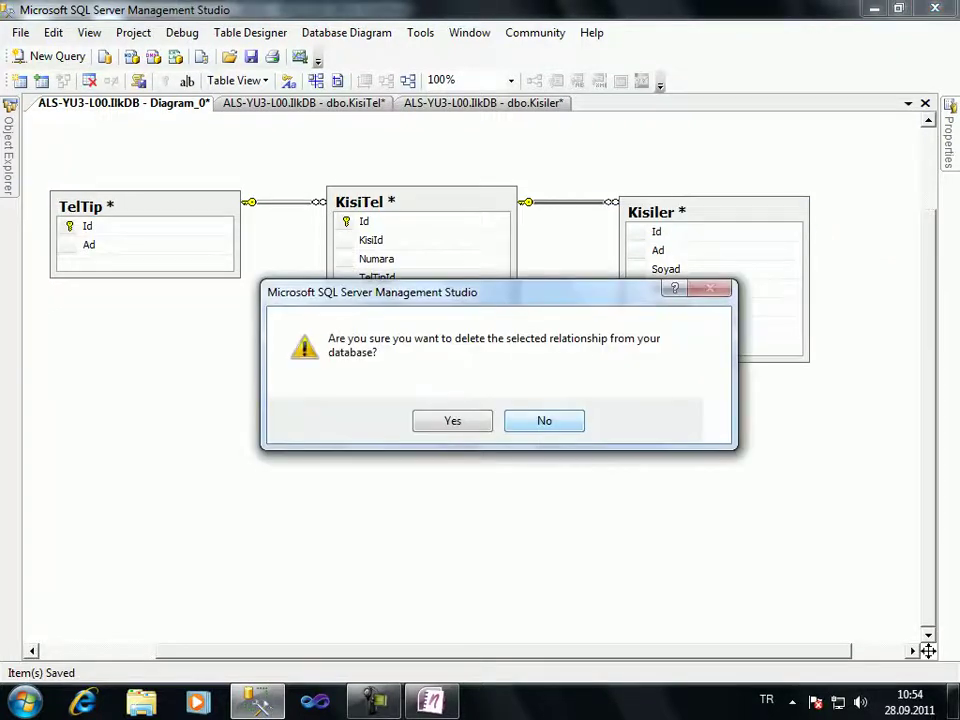
left_click(452, 420)
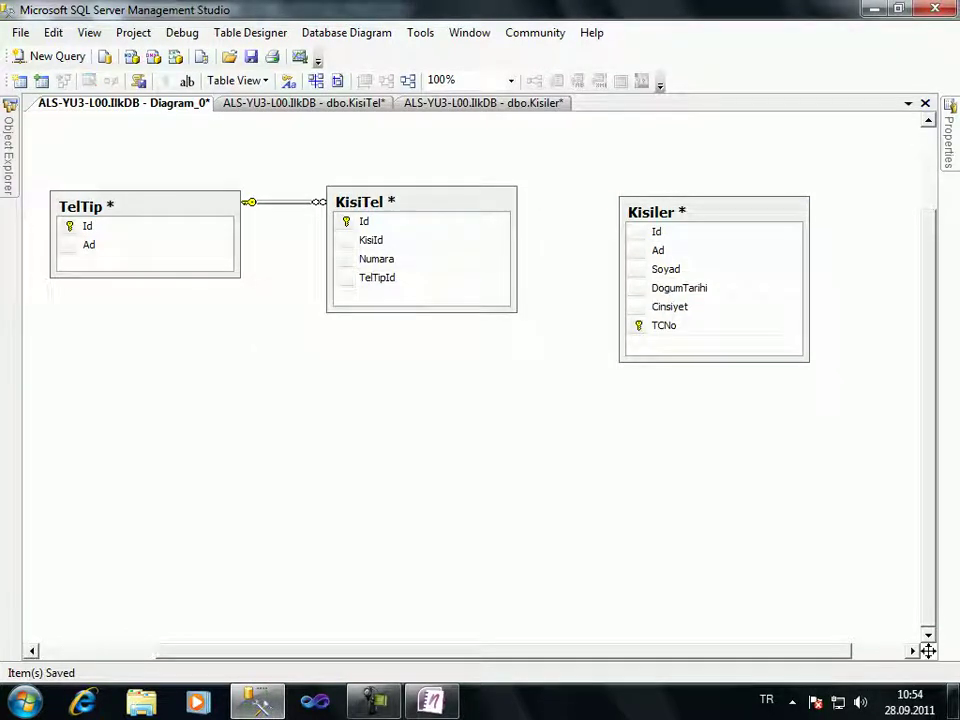
Make Id the primary key of Kisiler again after briefly setting it on TCNo
right_click(636, 232)
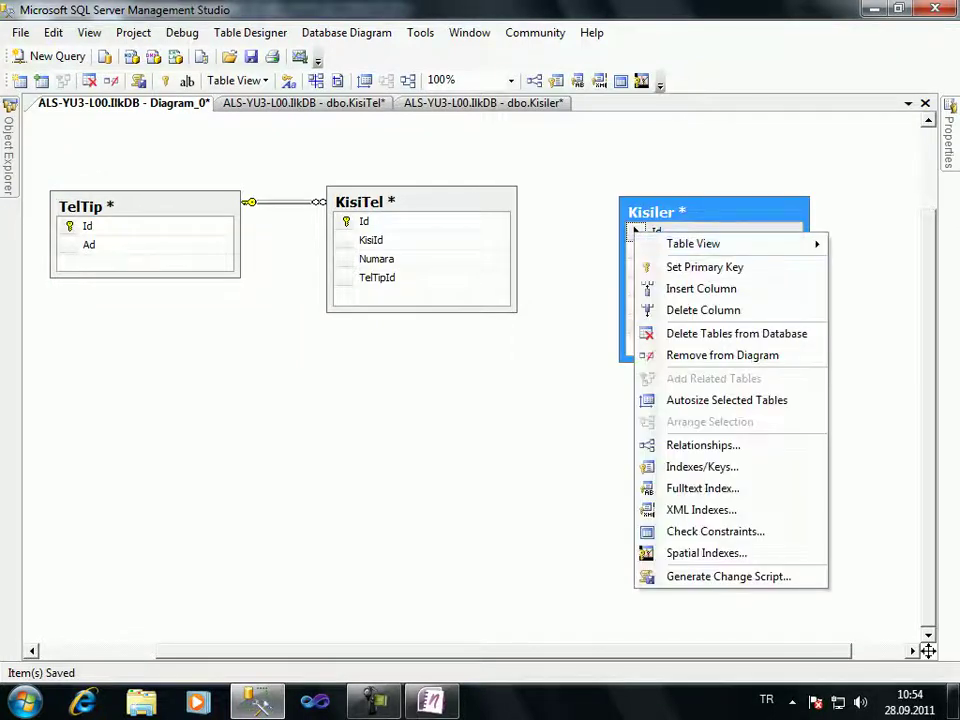
left_click(705, 266)
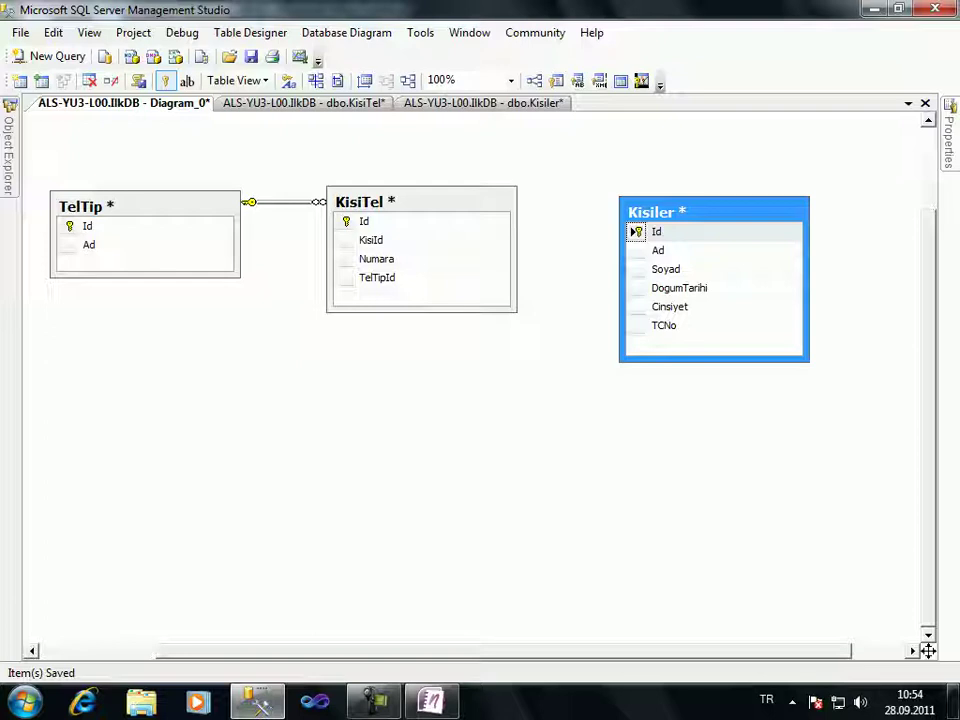
right_click(645, 325)
left_click(722, 360)
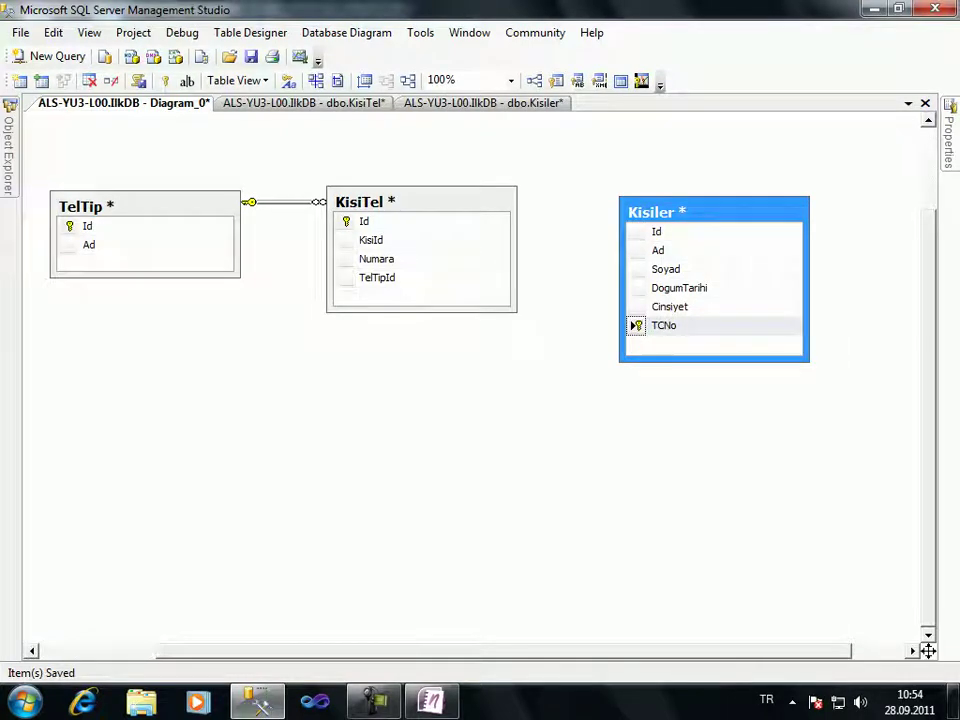
left_click(371, 240)
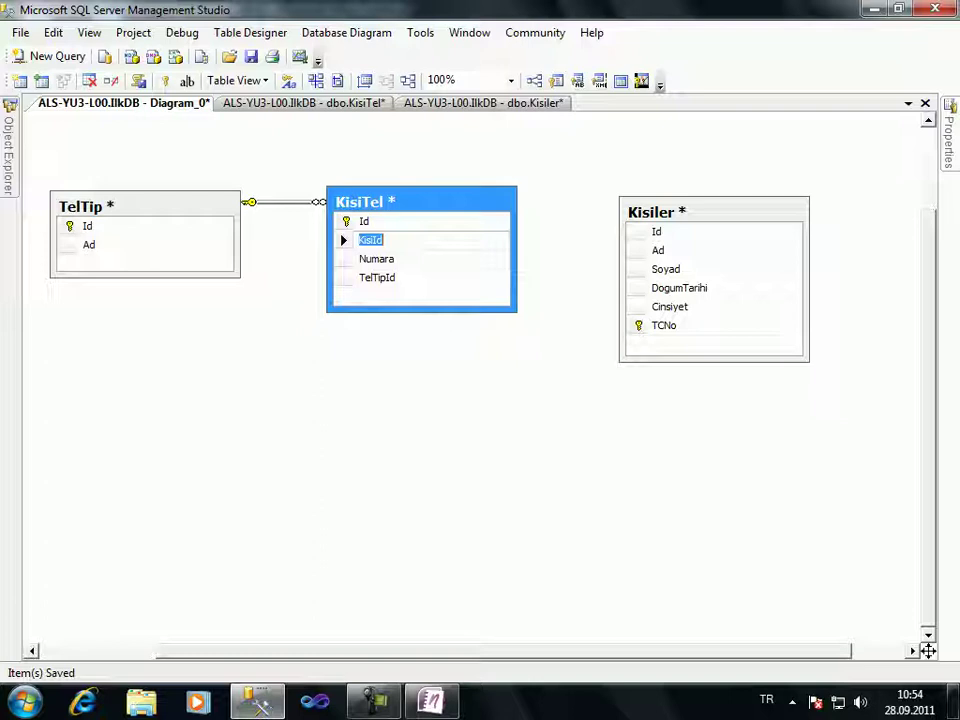
right_click(636, 231)
left_click(712, 270)
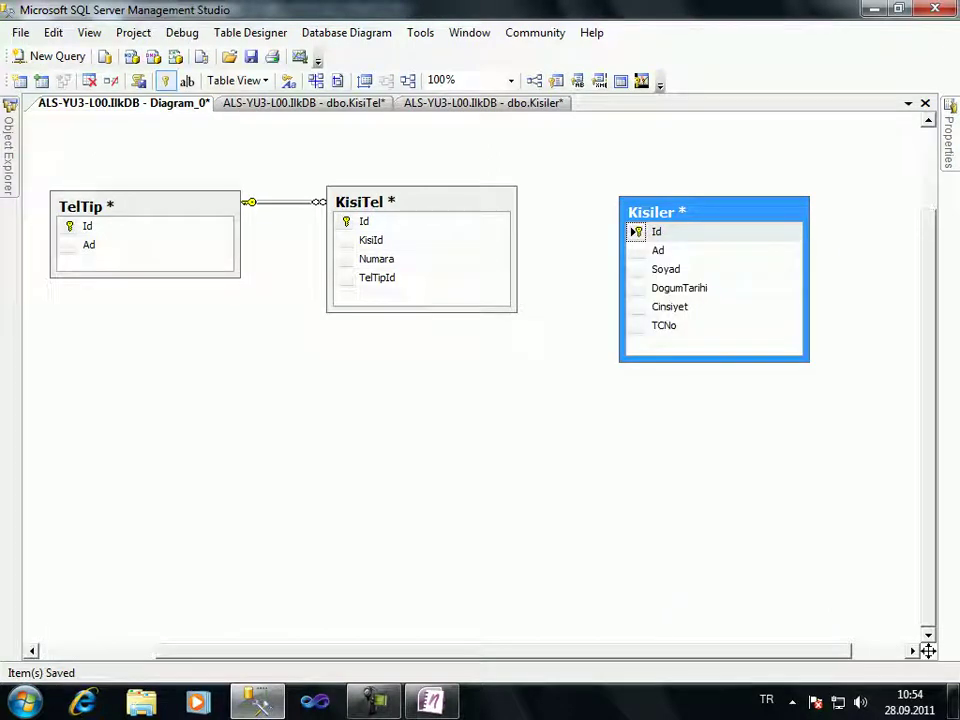
Link Kisiler's Id to KisiTel's KisiId with a foreign key, then start saving the diagram
left_click_drag(640, 231, 380, 240)
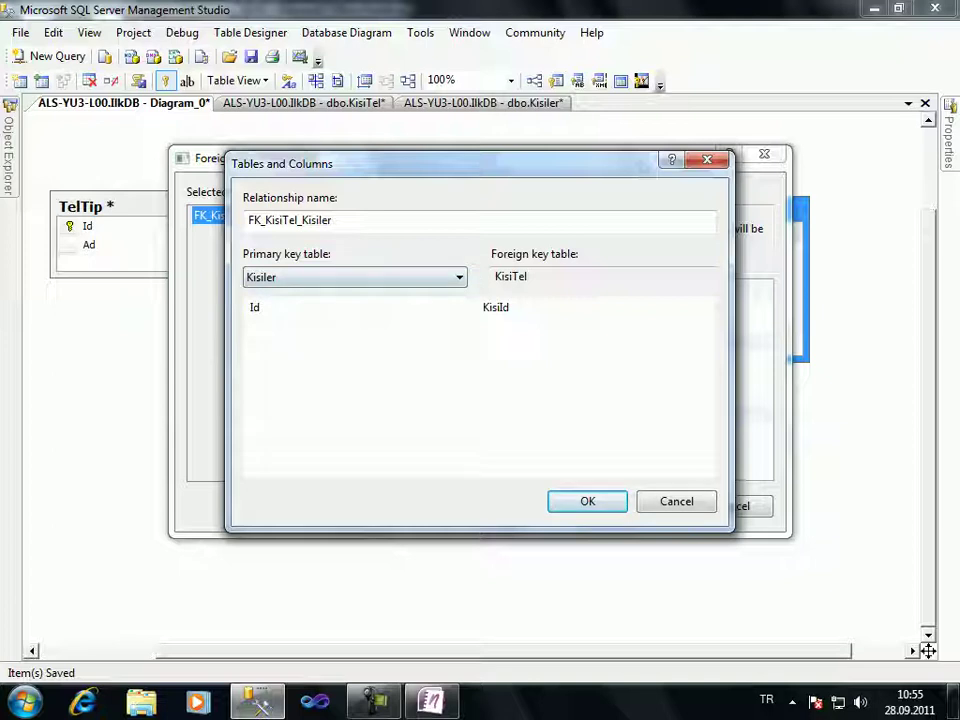
key("Return")
key("Return")
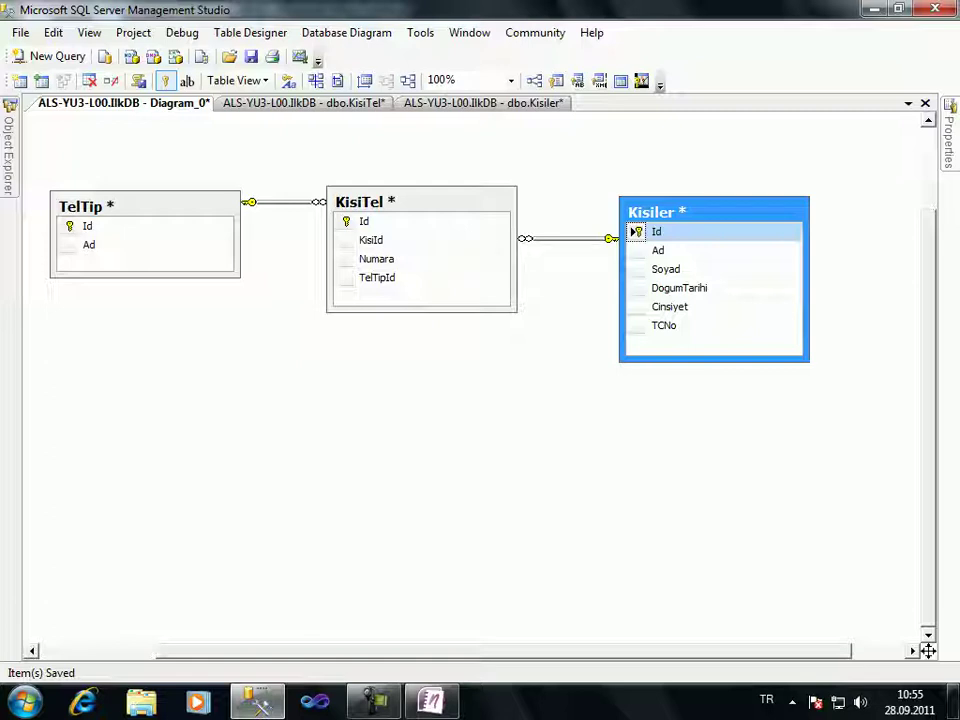
key("ctrl+s")
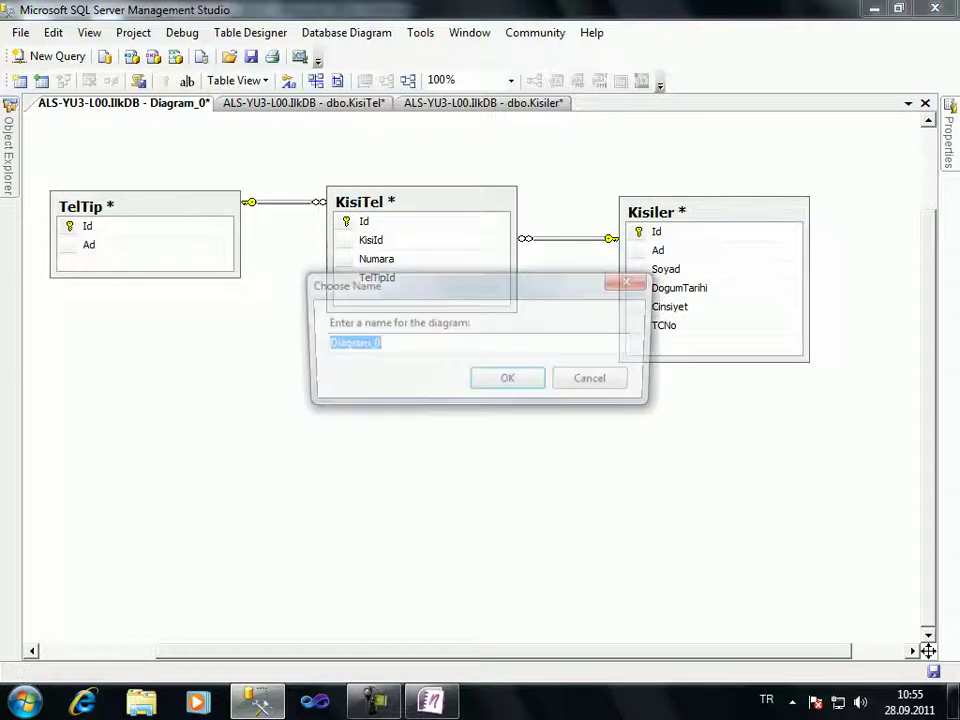
Save the diagram as Diagram_0, turning off affected-table warnings and confirming the three tables
key("Return")
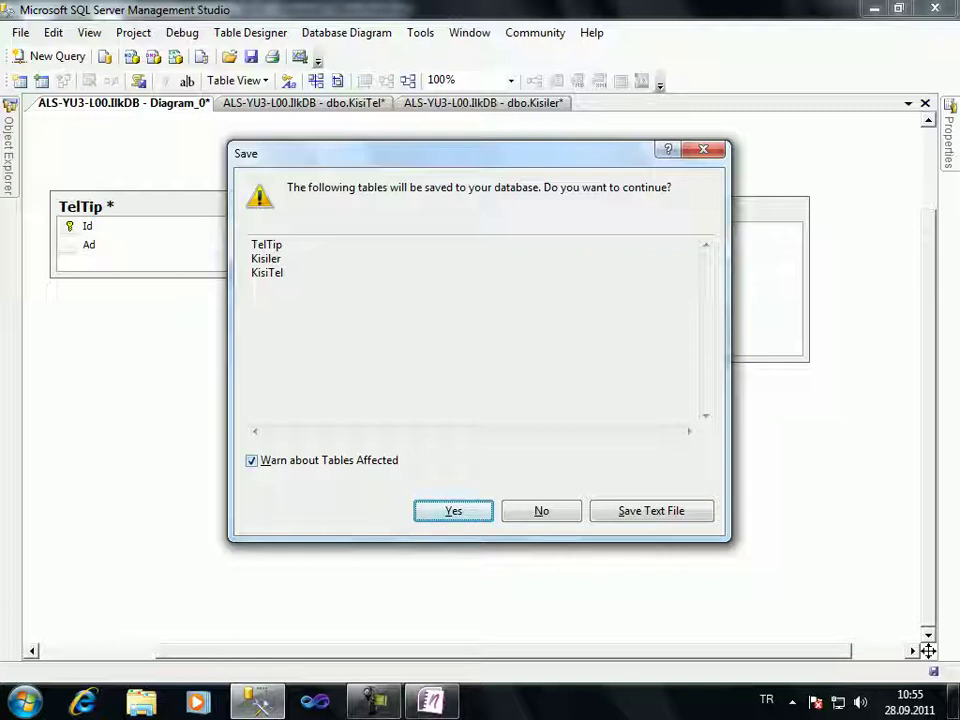
key("shift+Tab")
key("space")
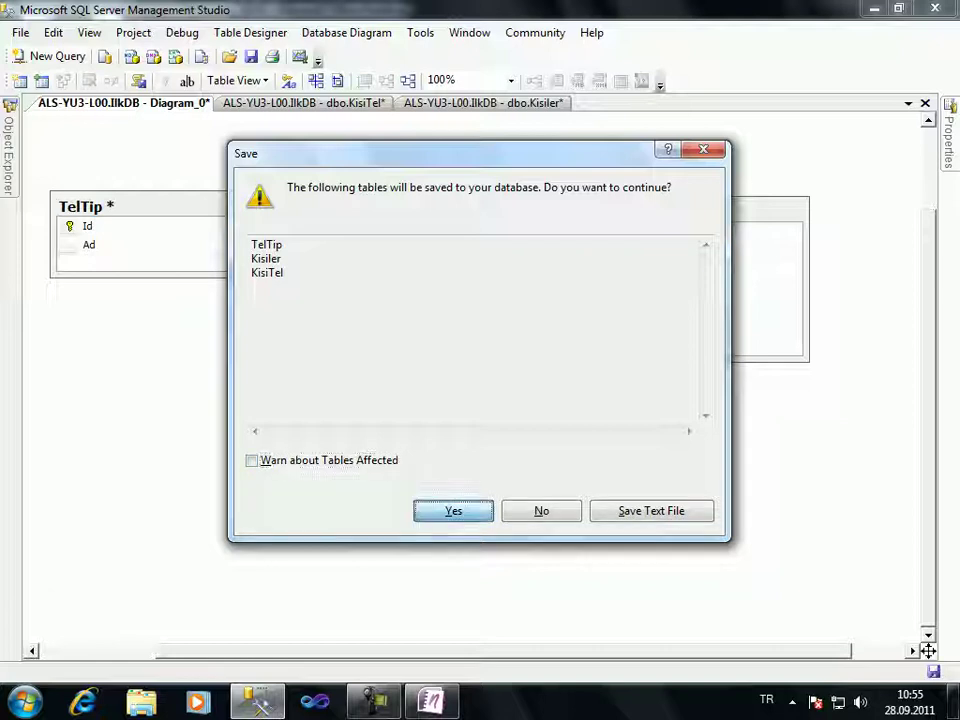
key("Return")
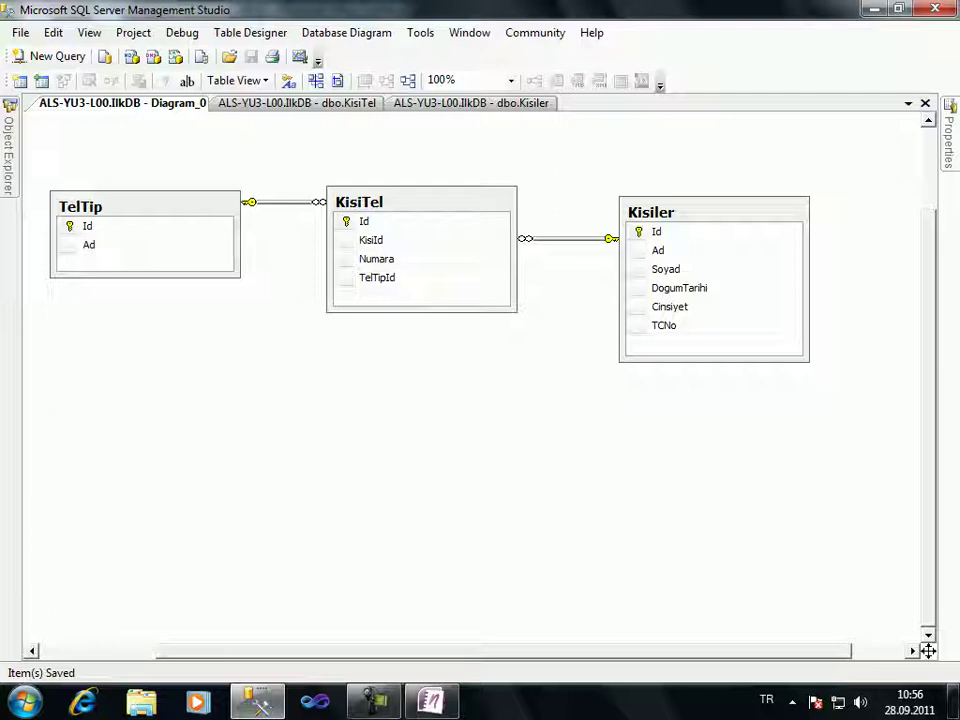
Close the Kisiler designer, Diagram_0 and the KisiTel designer, bringing Object Explorer back into view
left_click(440, 103)
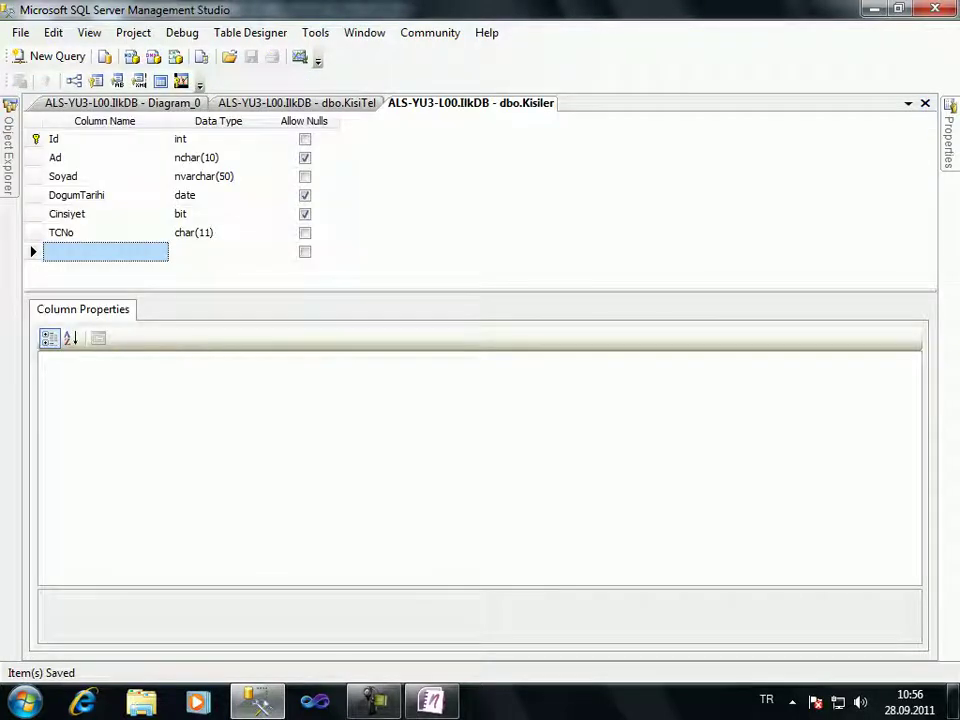
key("ctrl+F4")
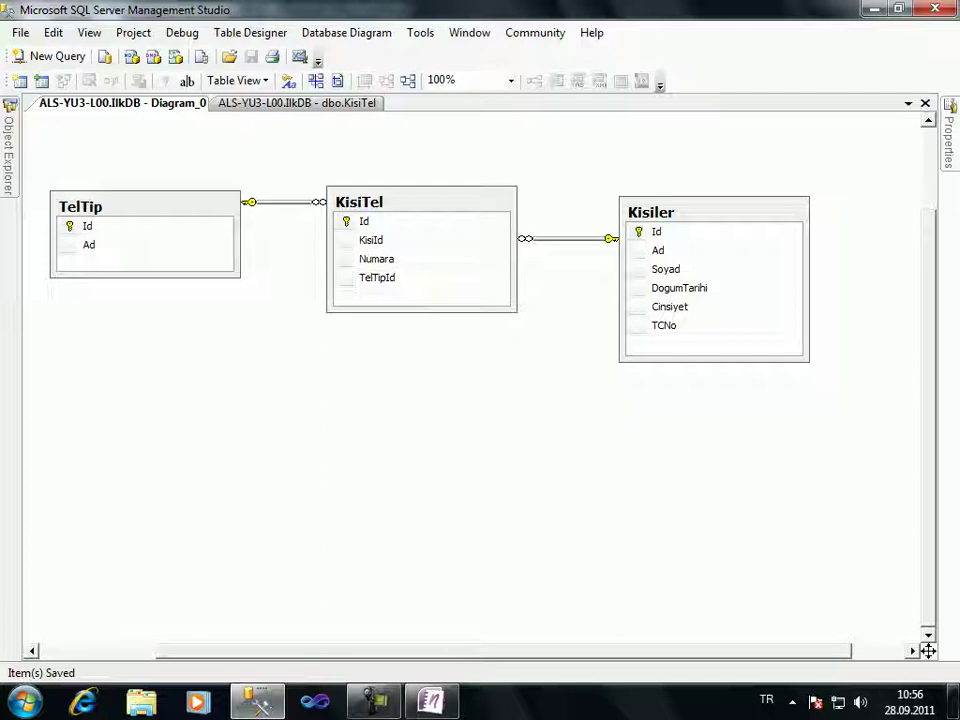
key("F8")
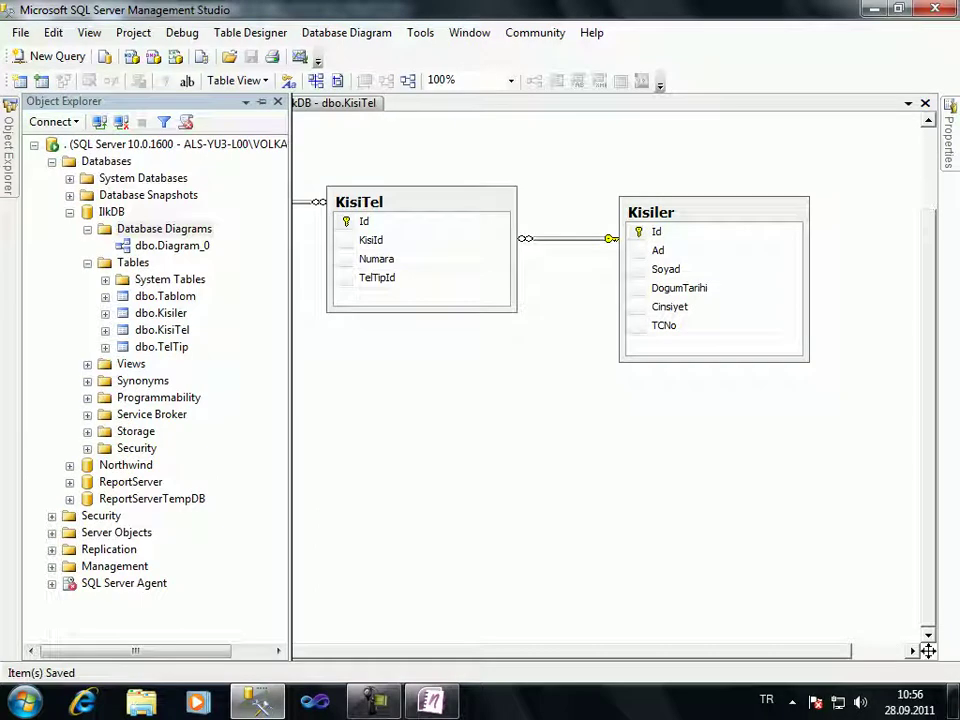
key("ctrl+F4")
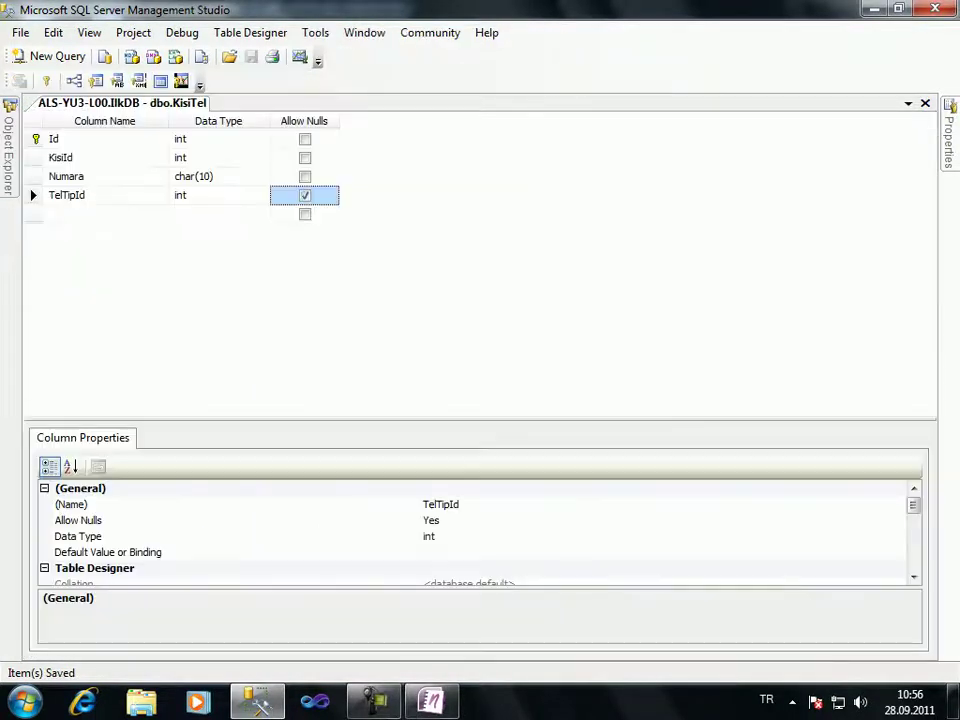
key("ctrl+F4")
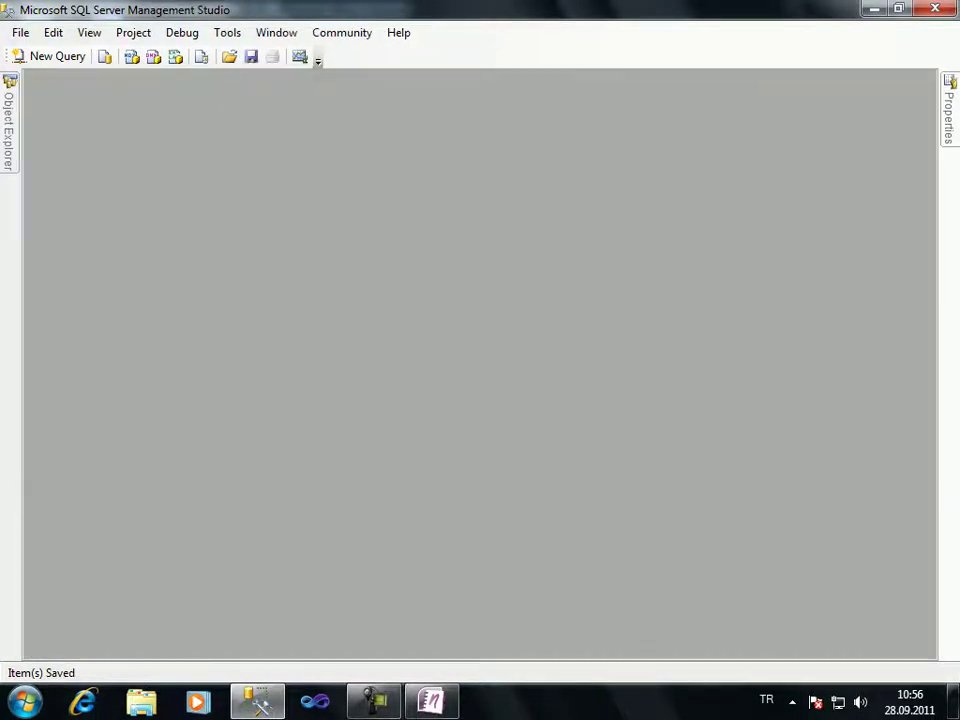
key("F8")
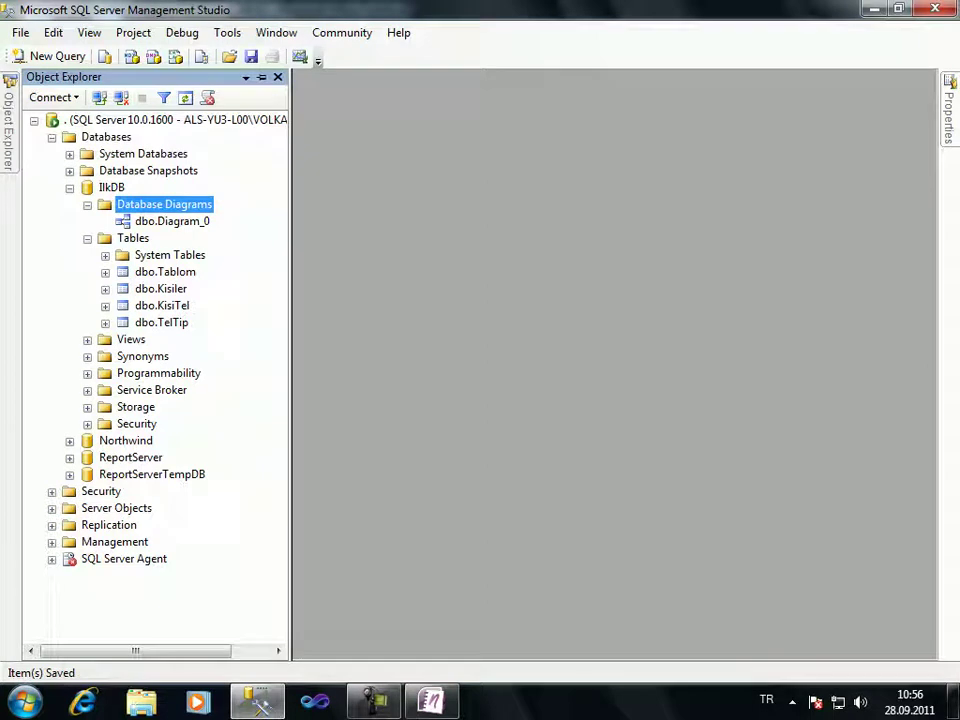
Open Kisiler's top 200 rows for editing and show KisiTel's top 1000 rows
left_click(161, 288)
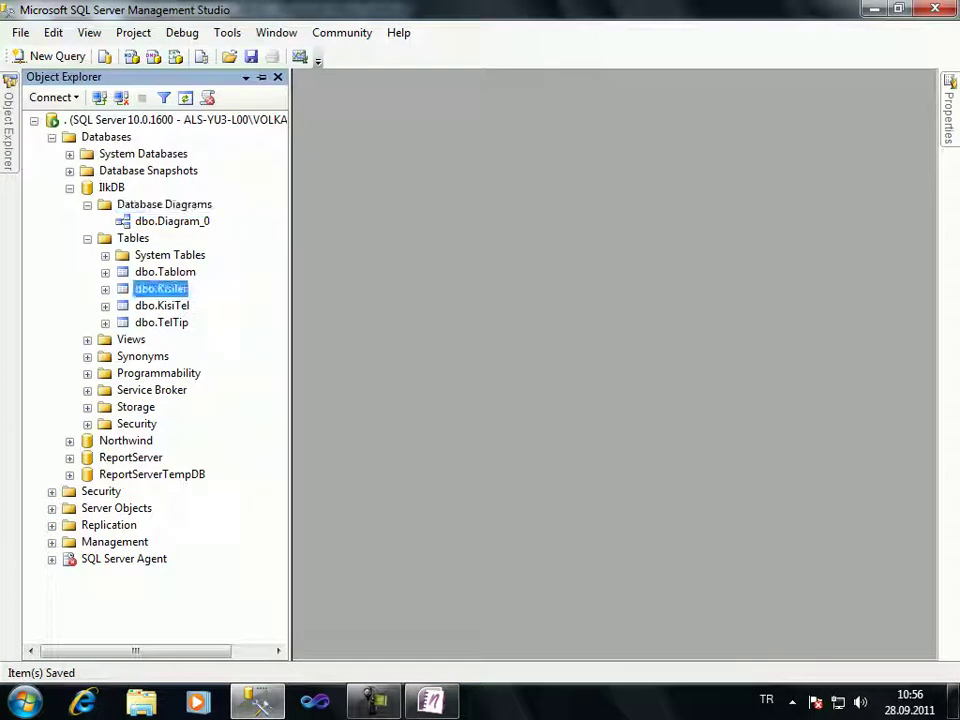
right_click(161, 288)
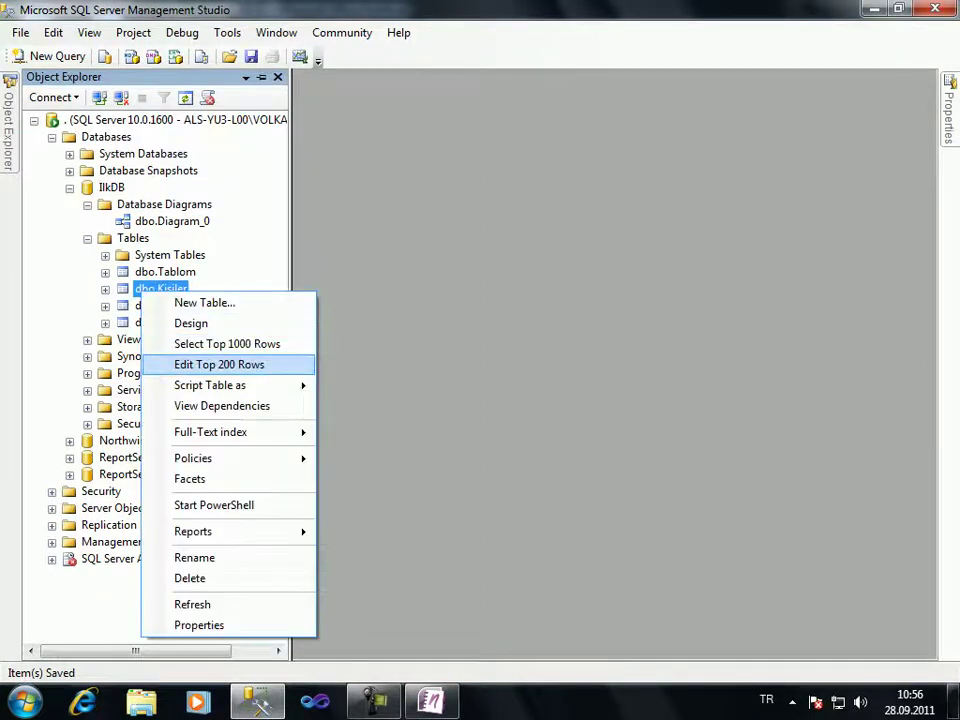
left_click(214, 364)
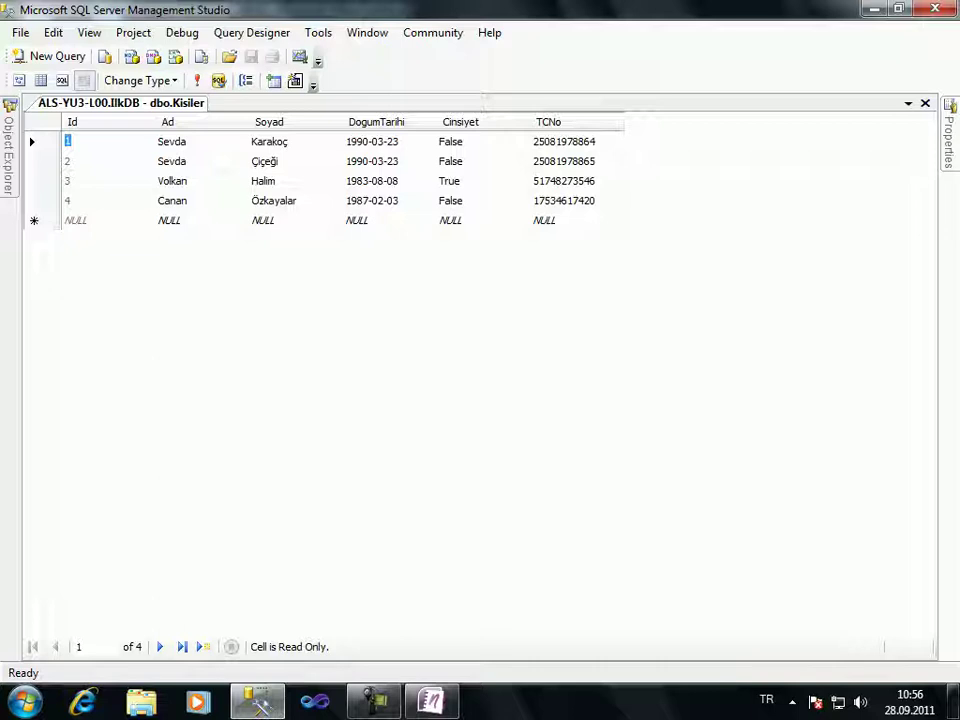
mouse_move(9, 145)
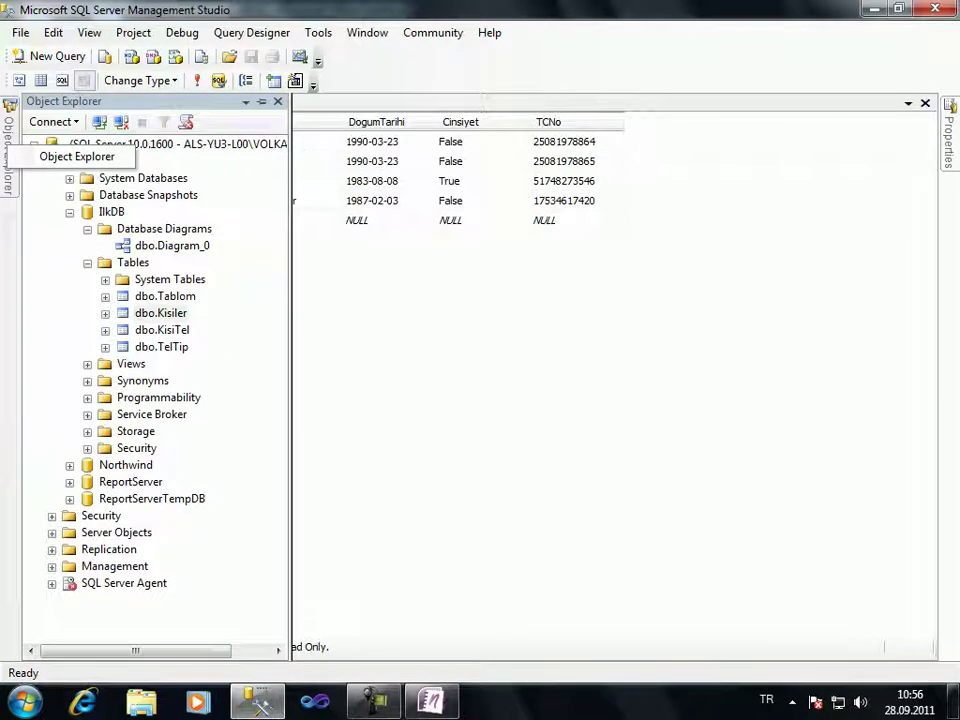
right_click(162, 329)
left_click(245, 380)
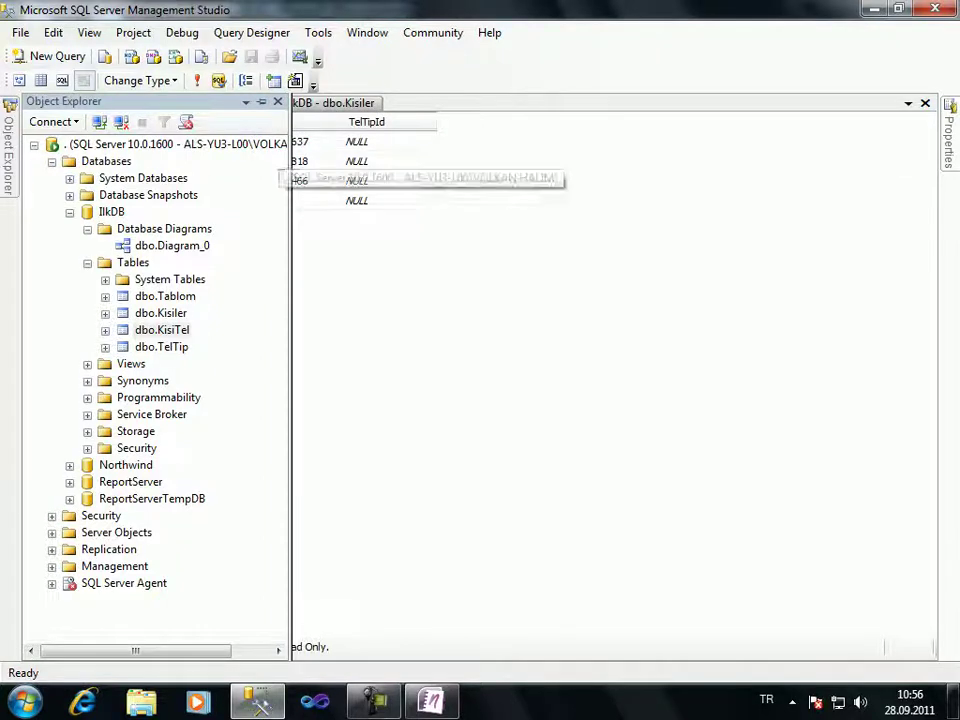
Pin Object Explorer and delete all three existing KisiTel rows
left_click(262, 101)
left_click(317, 141)
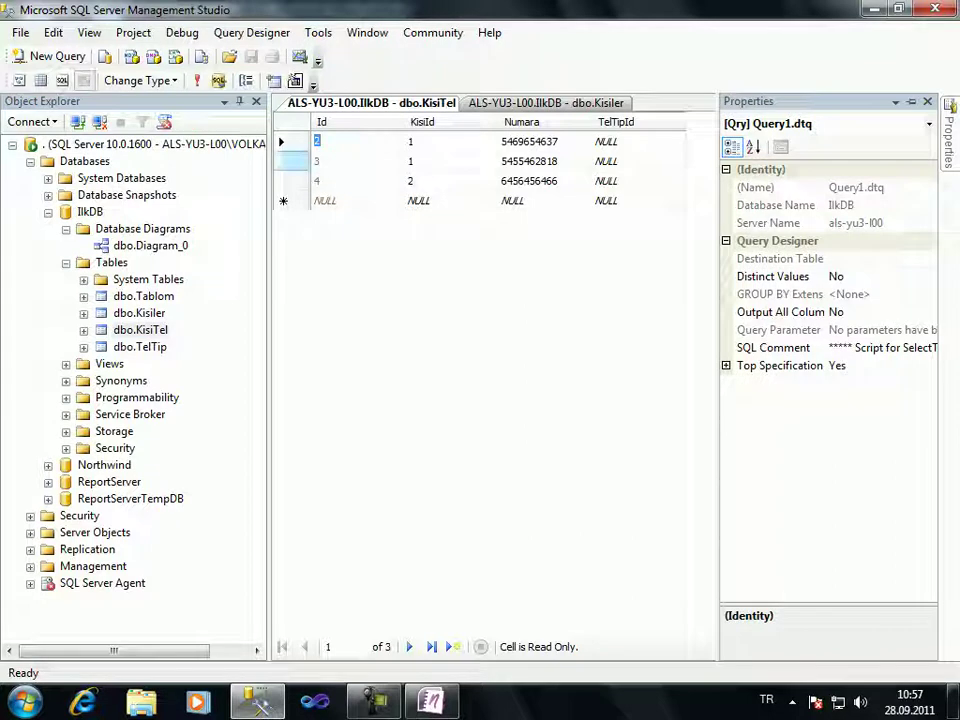
left_click(281, 141)
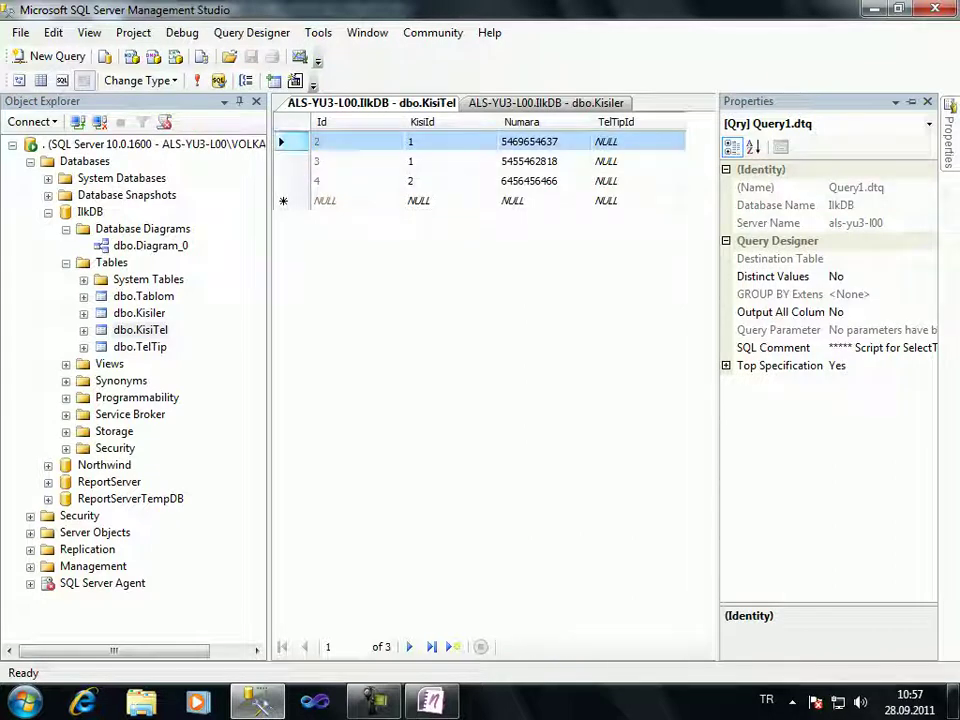
left_click_drag(281, 141, 281, 181)
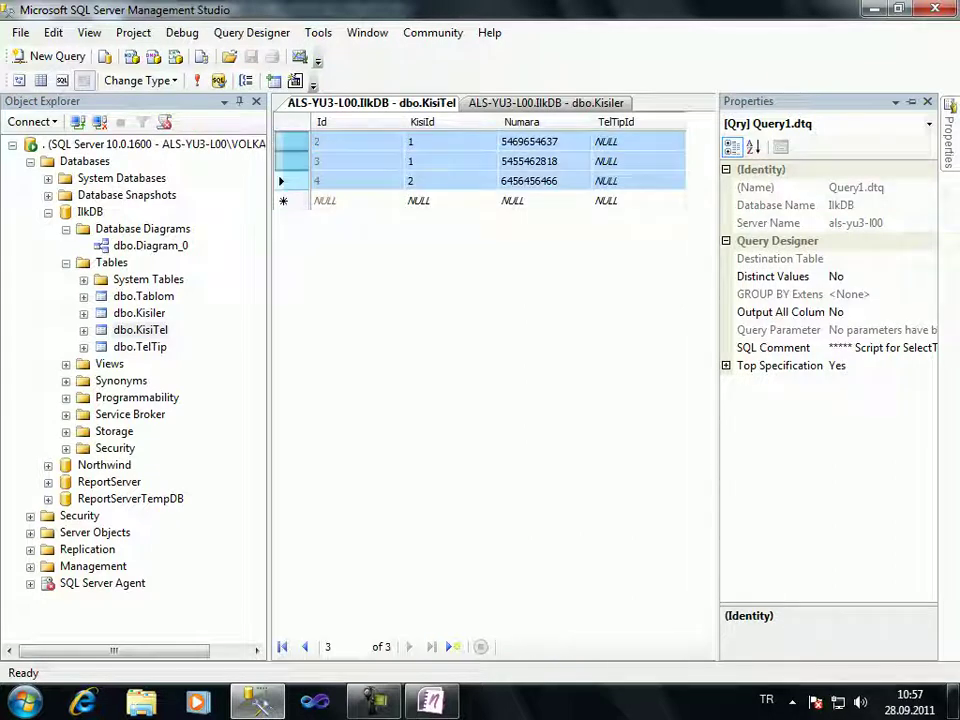
right_click(285, 181)
left_click(330, 279)
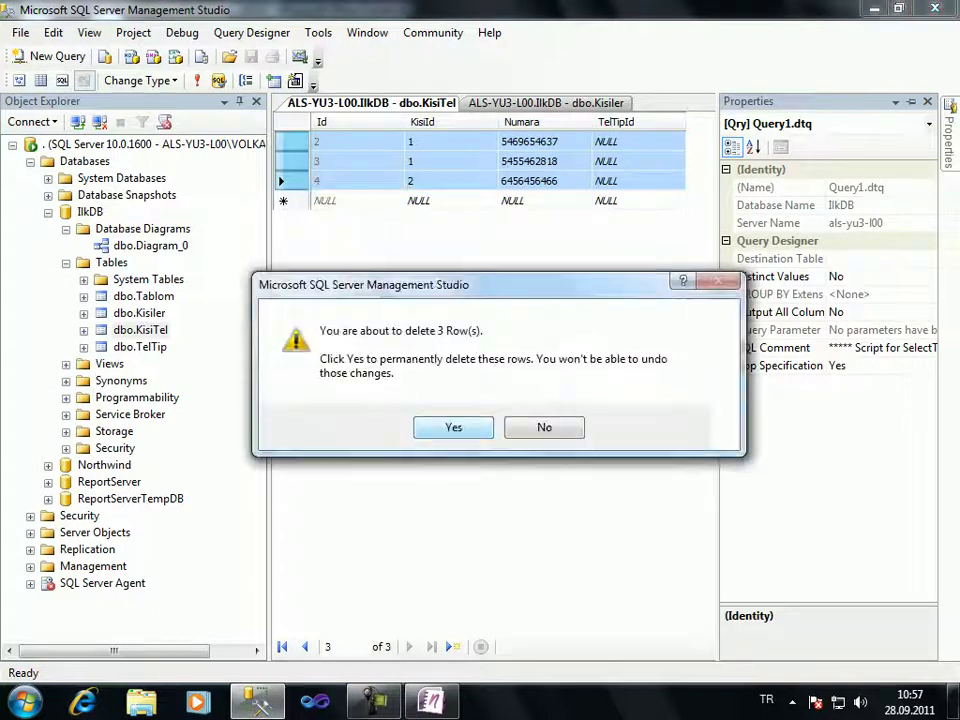
key("Return")
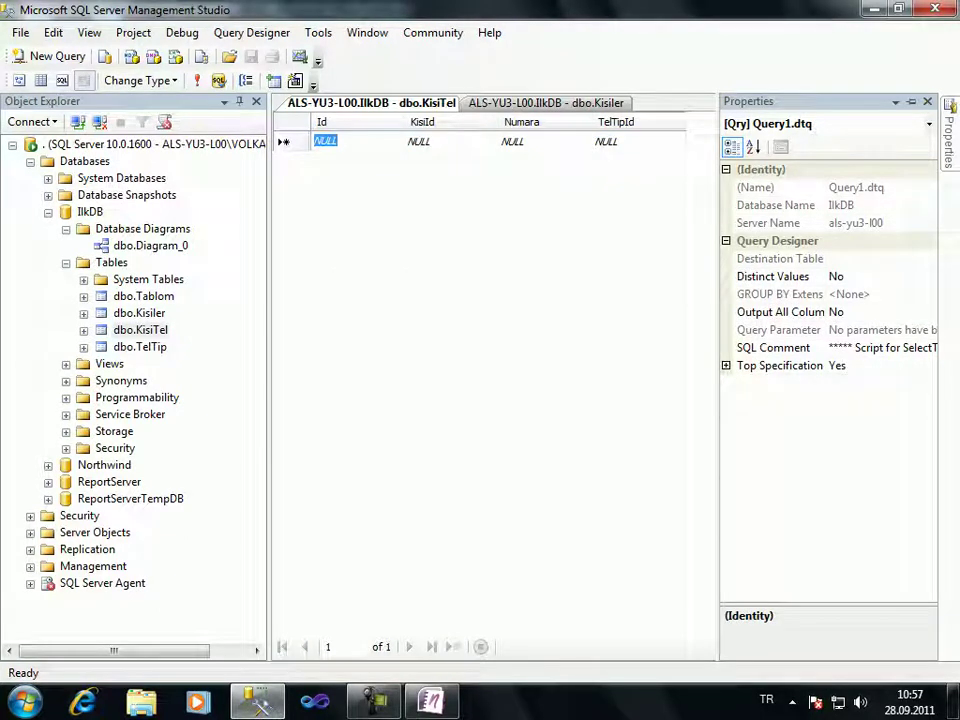
Uncheck Allow Nulls for KisiTel's TelTipId column in the table design and save it
left_click(125, 329)
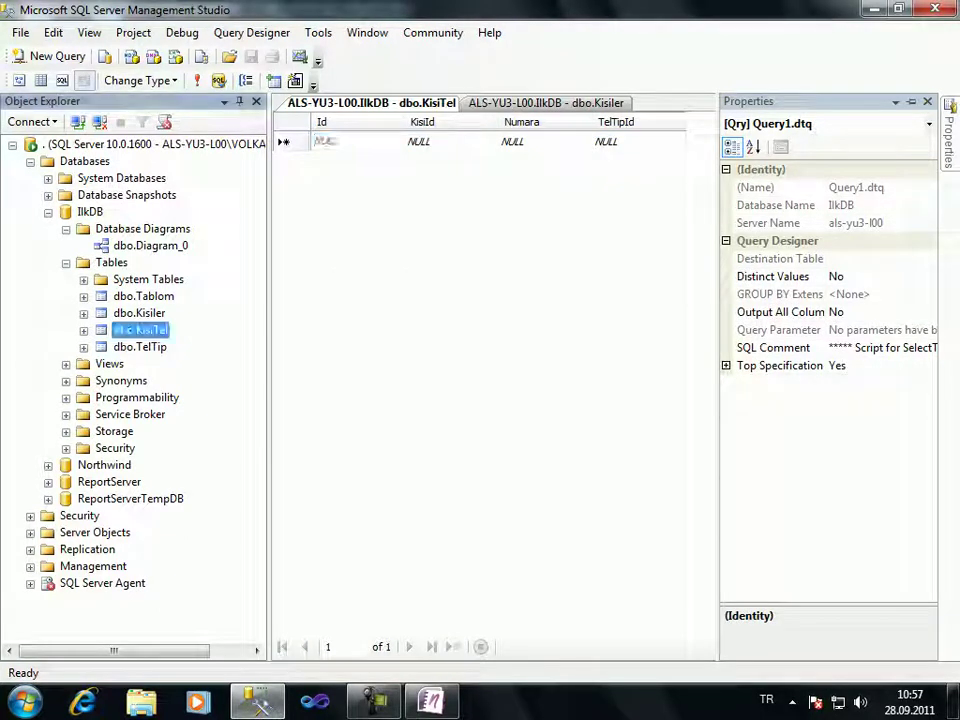
left_click(125, 329)
right_click(121, 328)
key("Escape")
key("Escape")
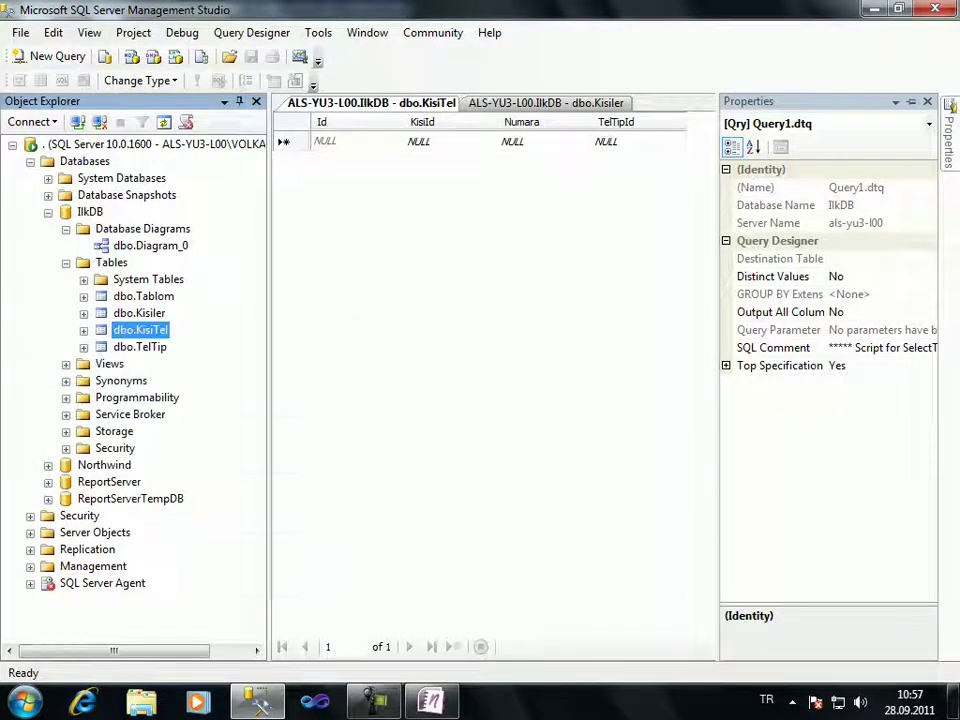
right_click(99, 330)
left_click(147, 360)
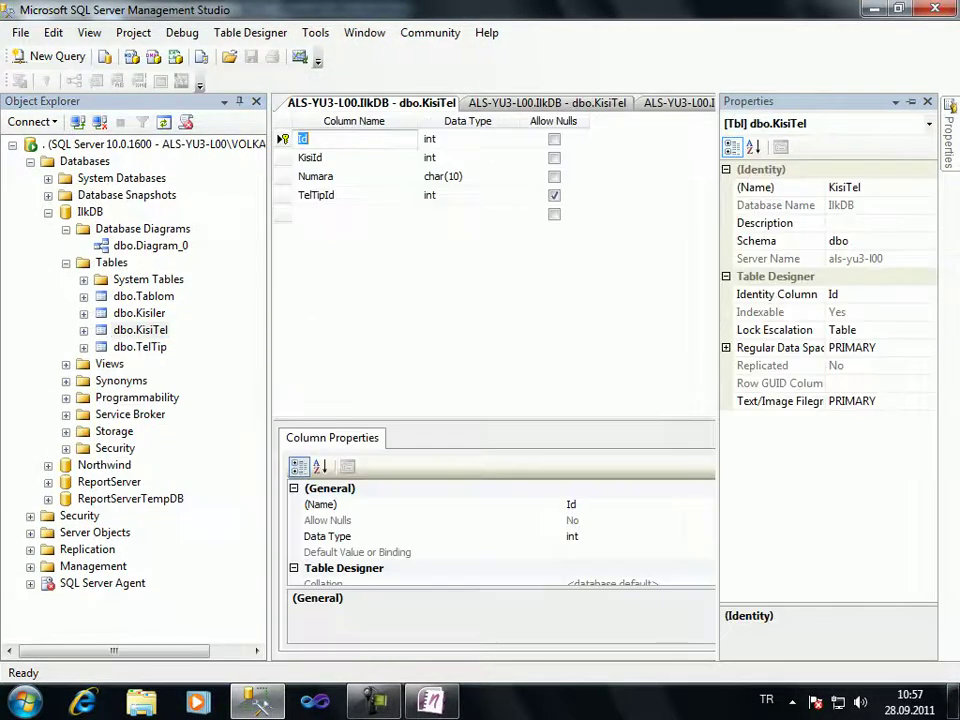
left_click(554, 195)
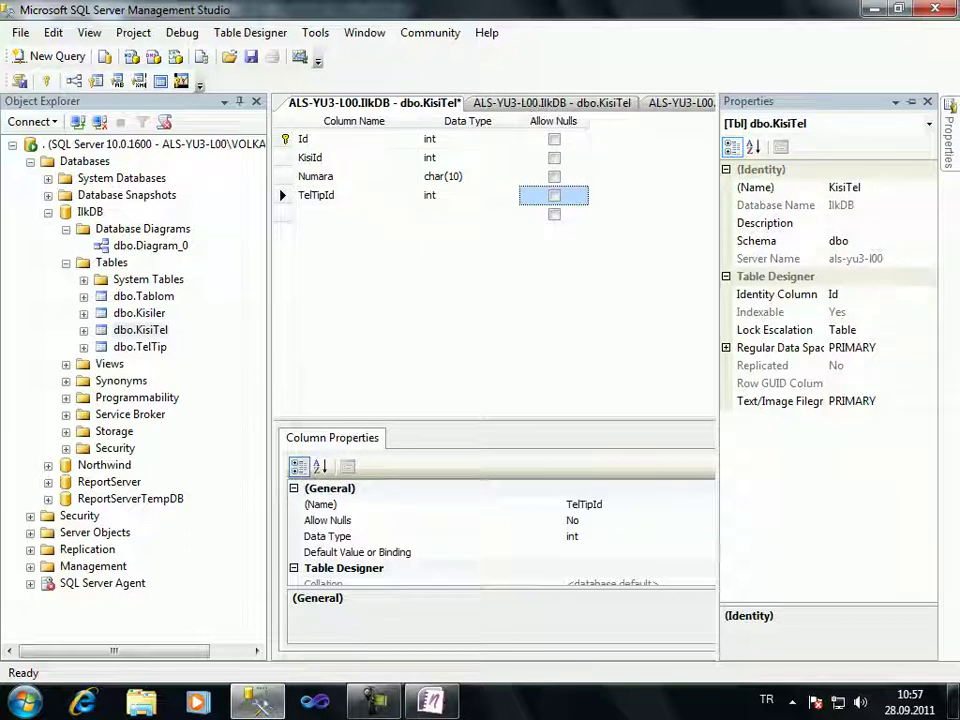
key("ctrl+s")
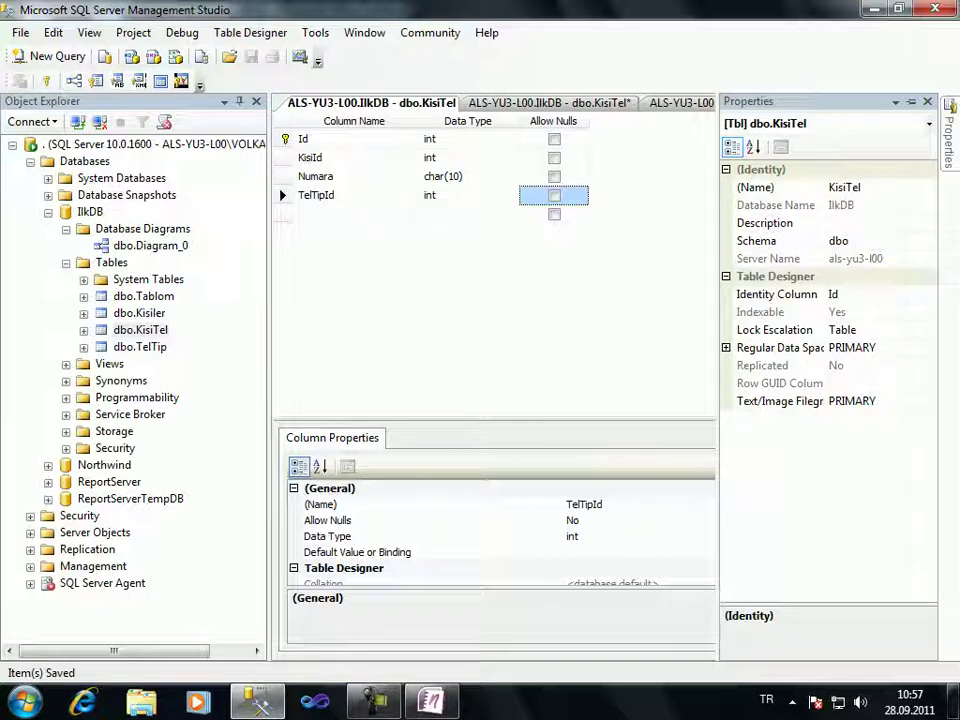
key("ctrl+F4")
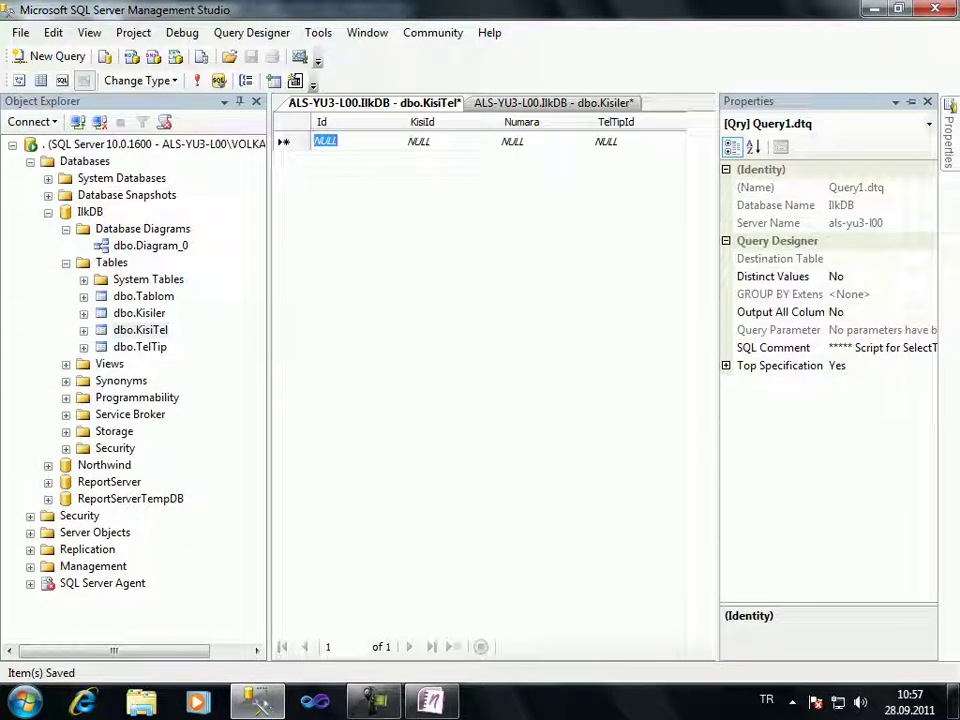
key("ctrl+F4")
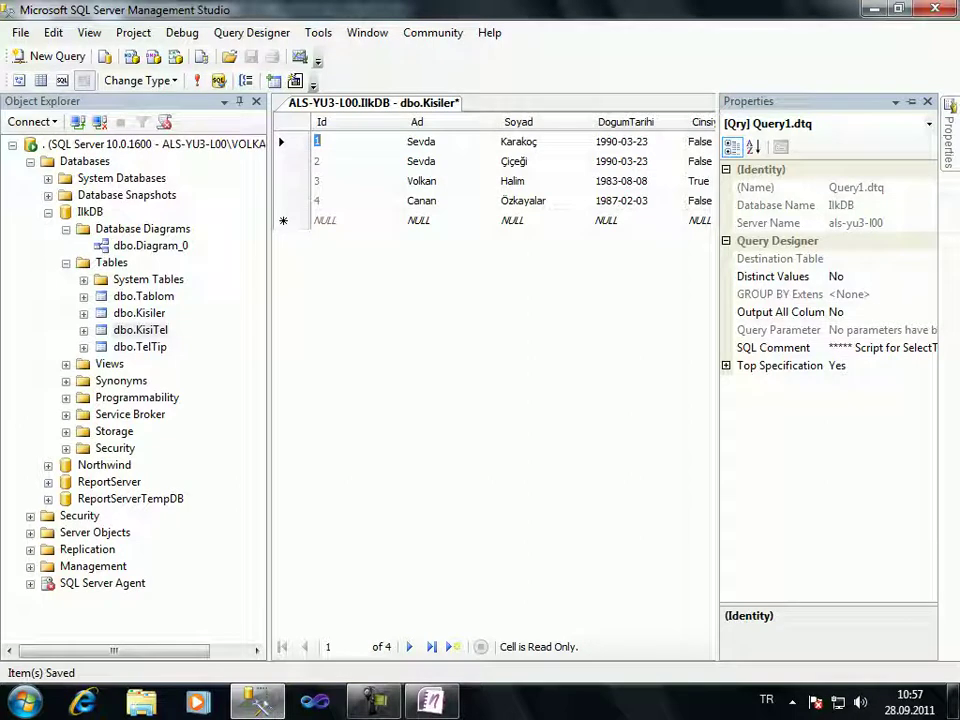
right_click(140, 330)
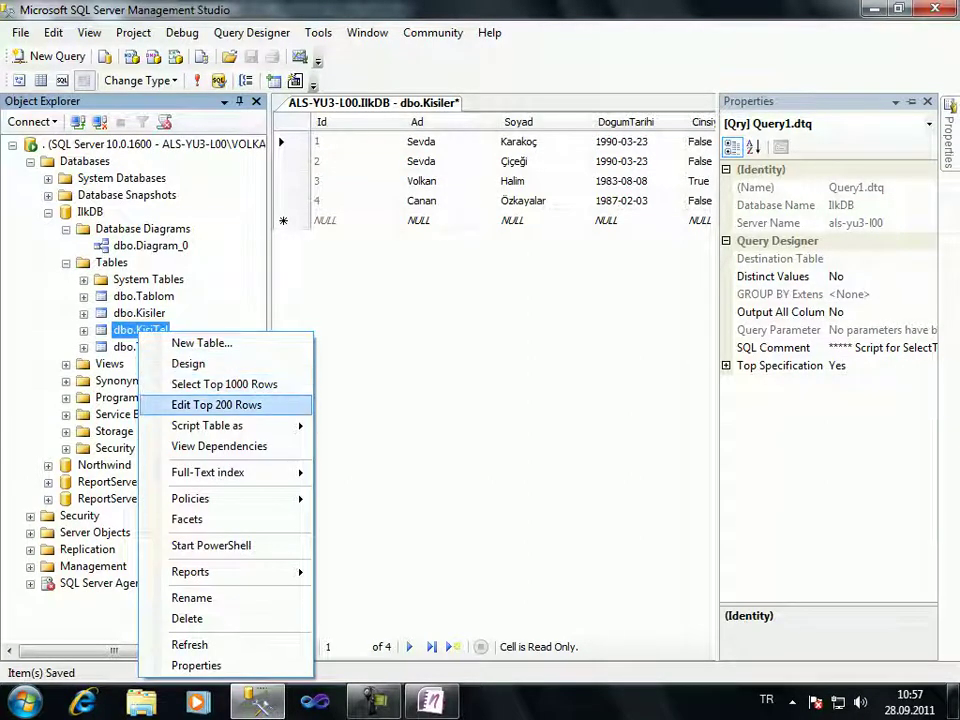
key("Return")
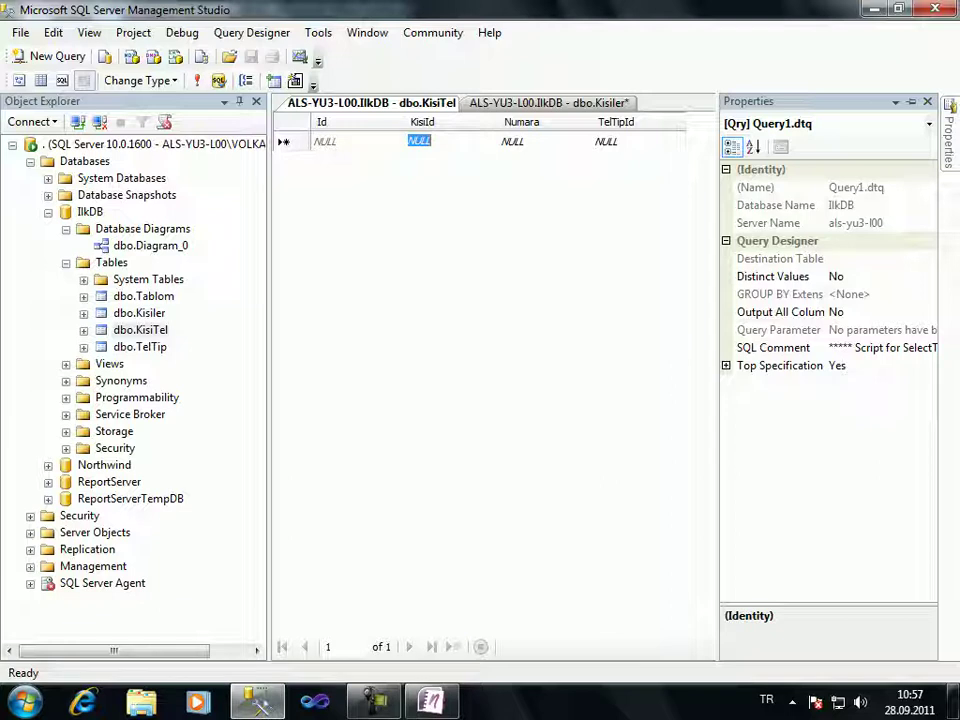
type("1")
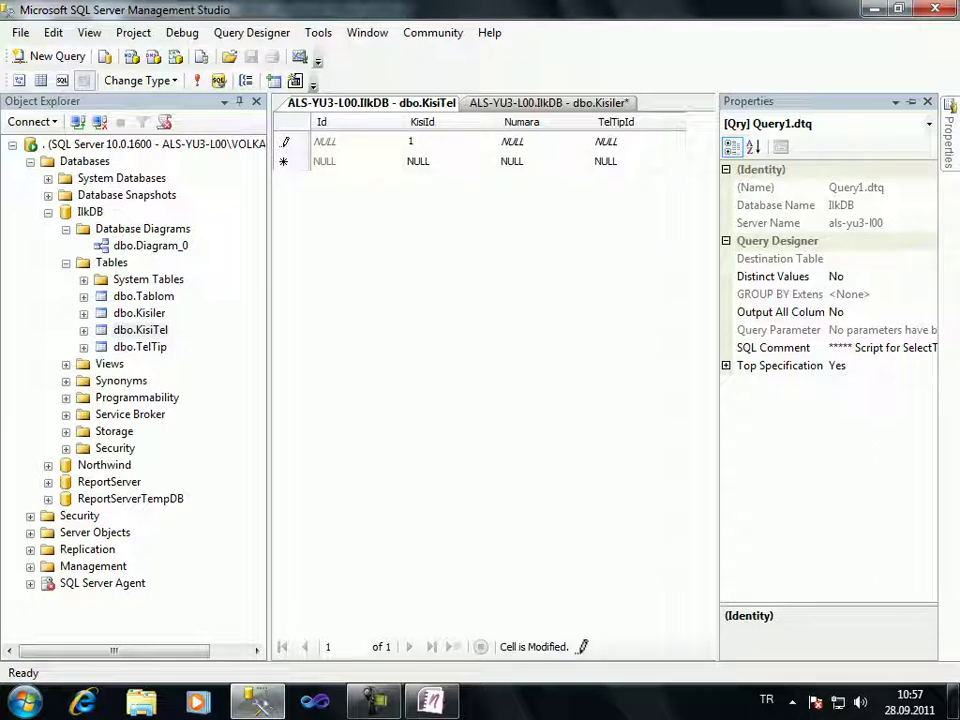
key("Tab")
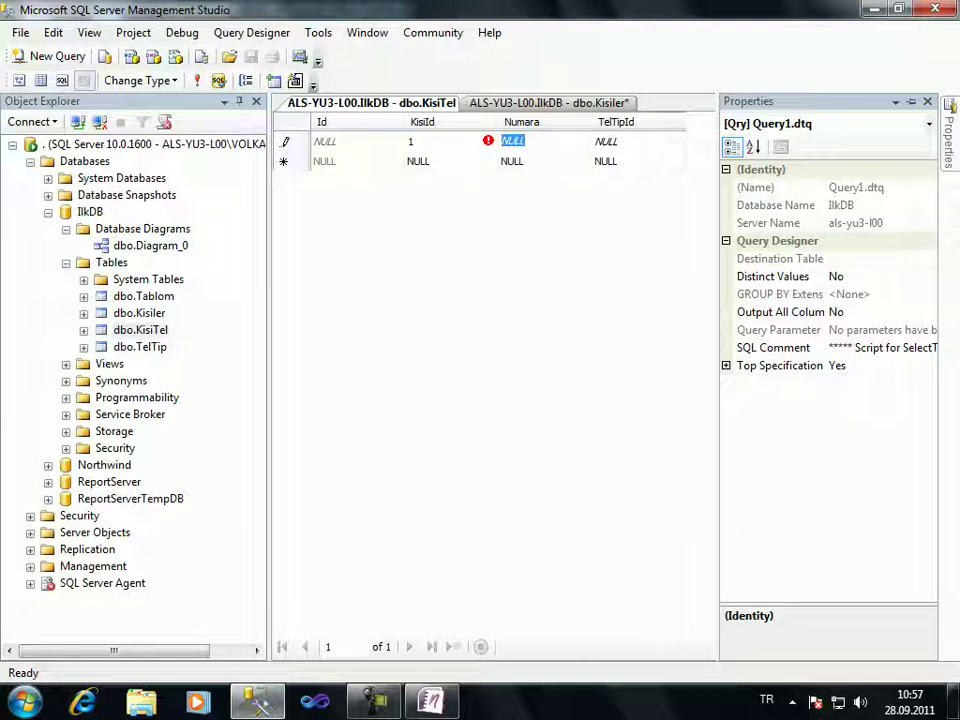
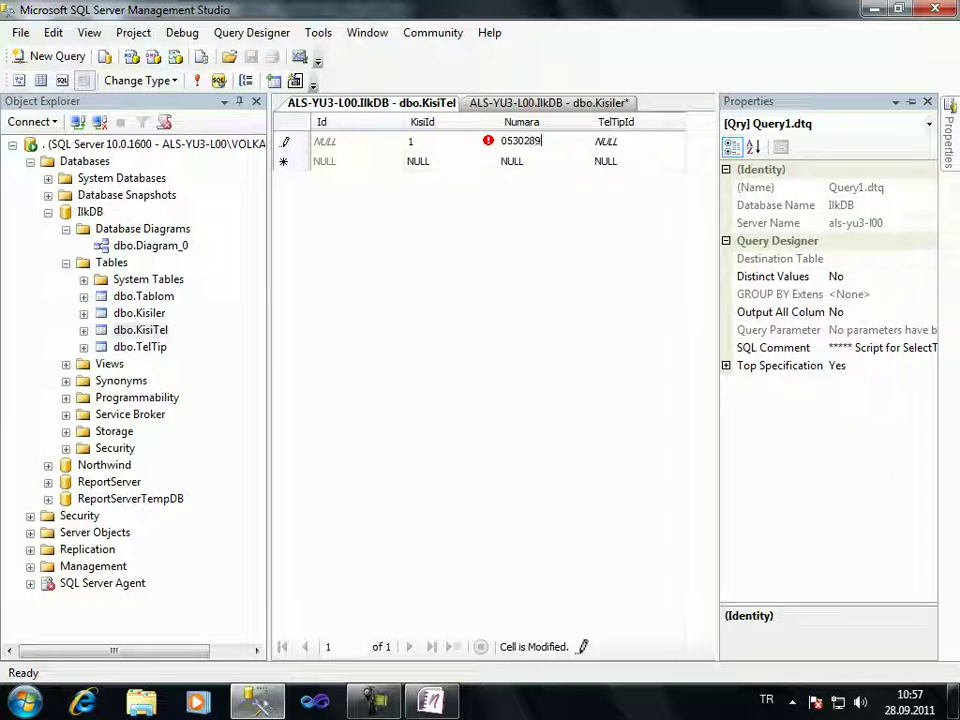
key("Return")
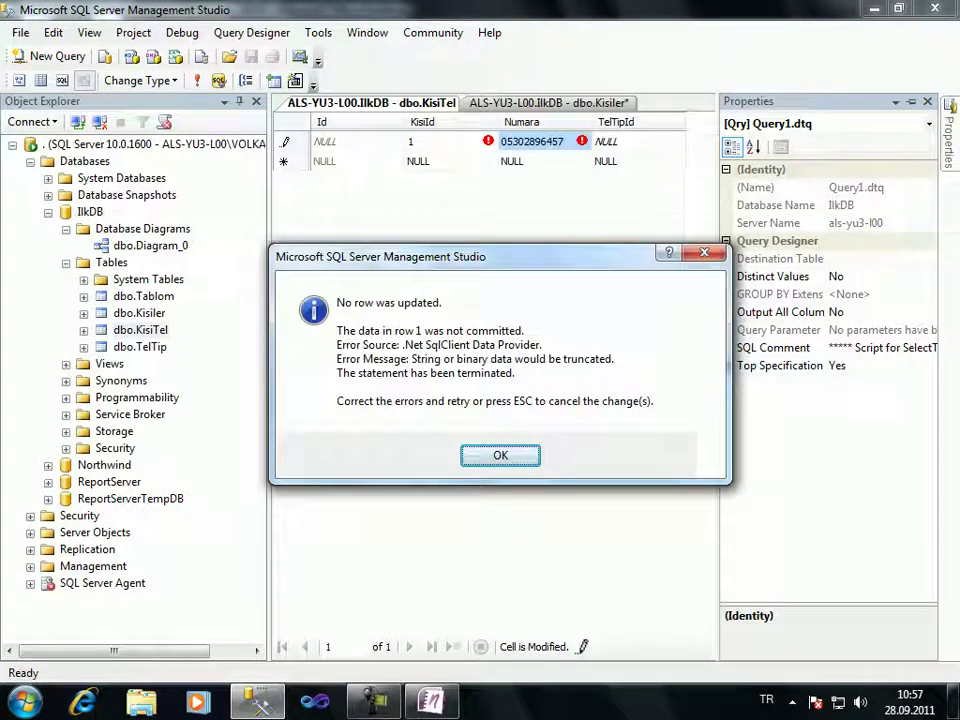
key("Return")
Drop the phone number's leading zero and retry saving, which fails with a NULL error
left_click(325, 141)
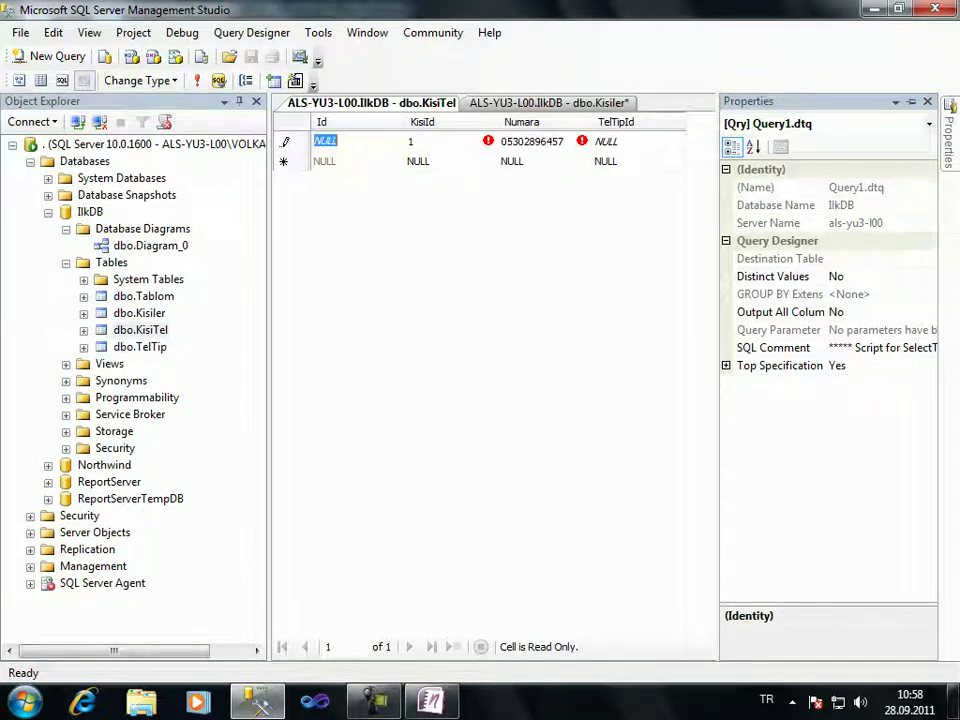
key("Tab")
key("Tab")
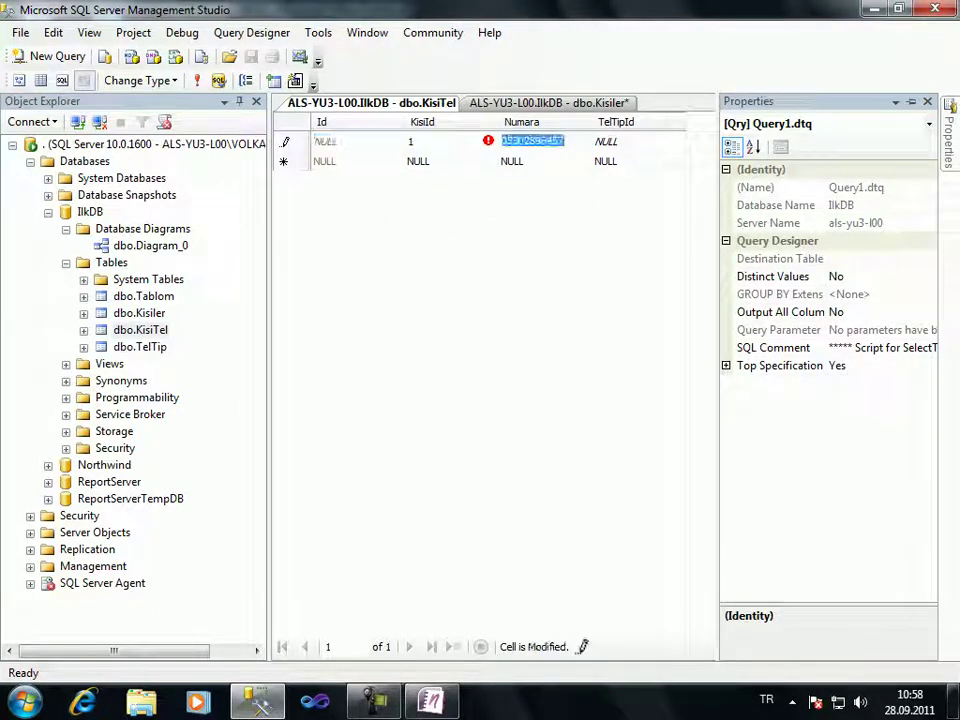
key("Delete")
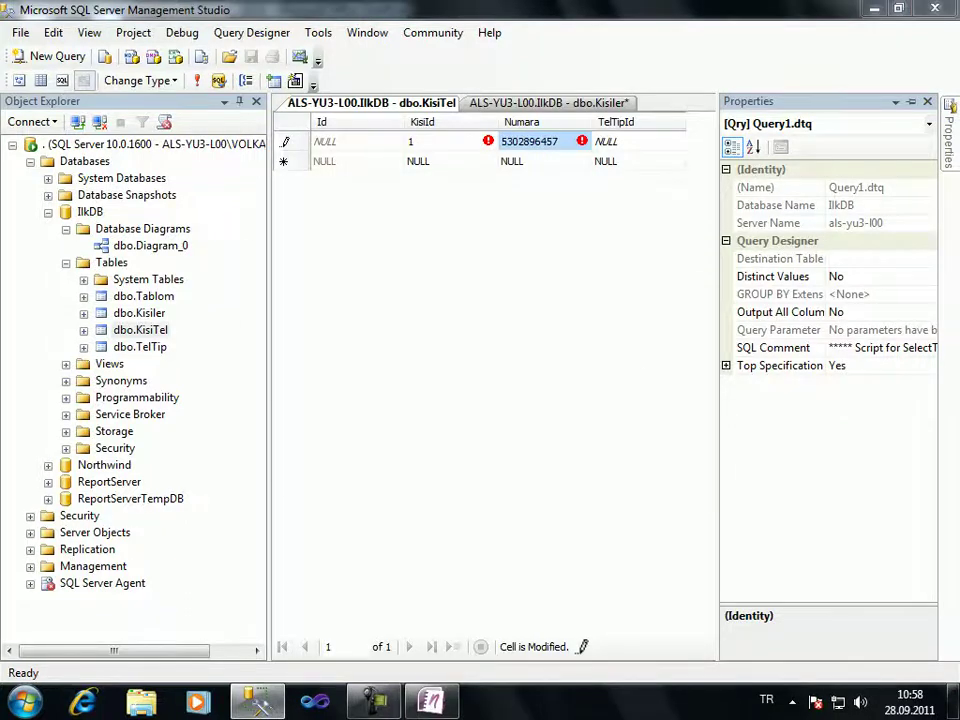
key("Return")
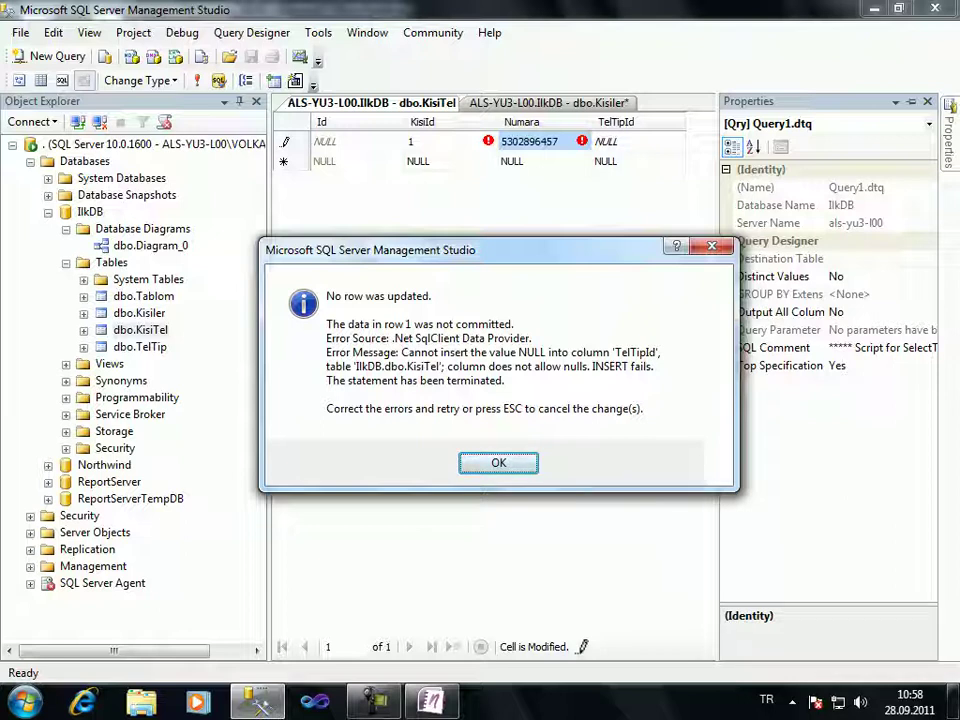
key("Return")
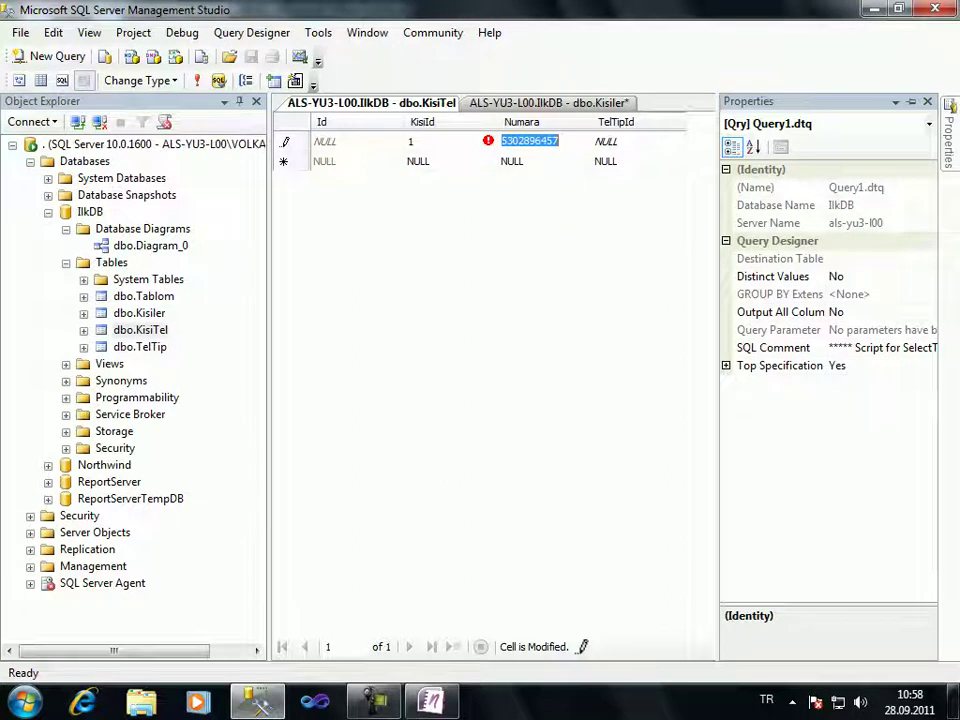
Set the row's TelTipId to 1 and open the TelTip table's top 200 rows for editing
left_click(606, 141)
type("1")
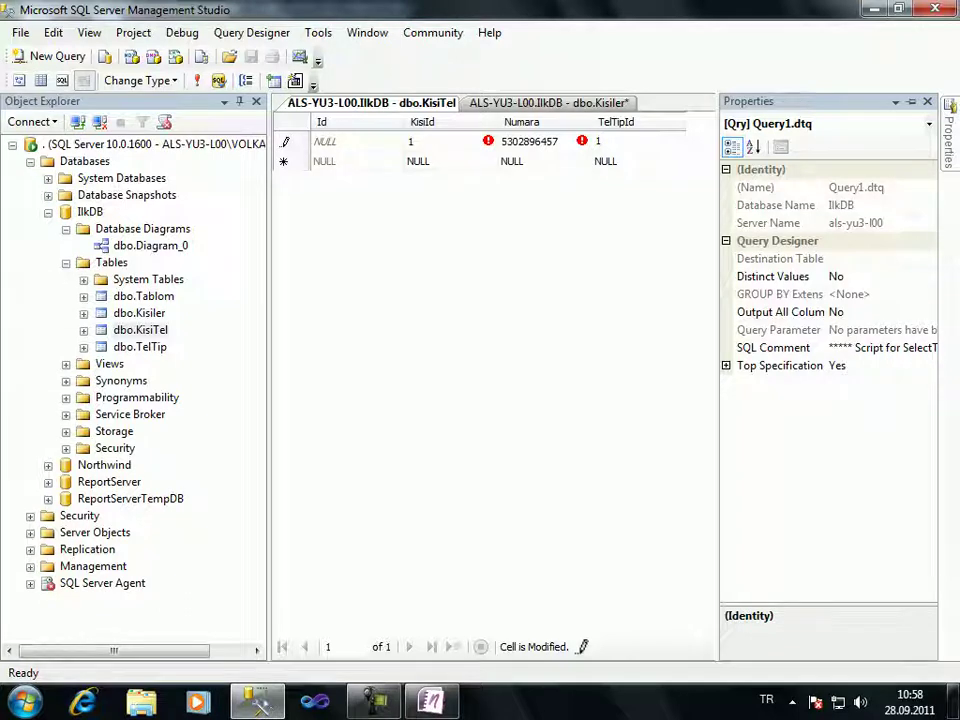
right_click(140, 346)
left_click(217, 408)
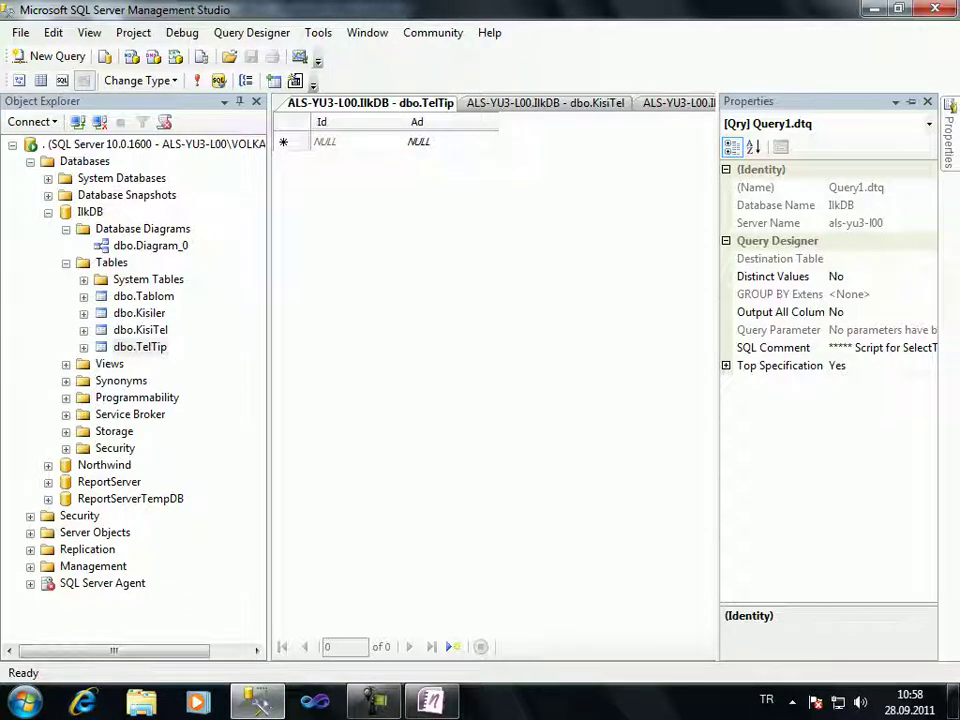
Retry saving the KisiTel row and dismiss the resulting foreign key error
key("ctrl+Tab")
key("Return")
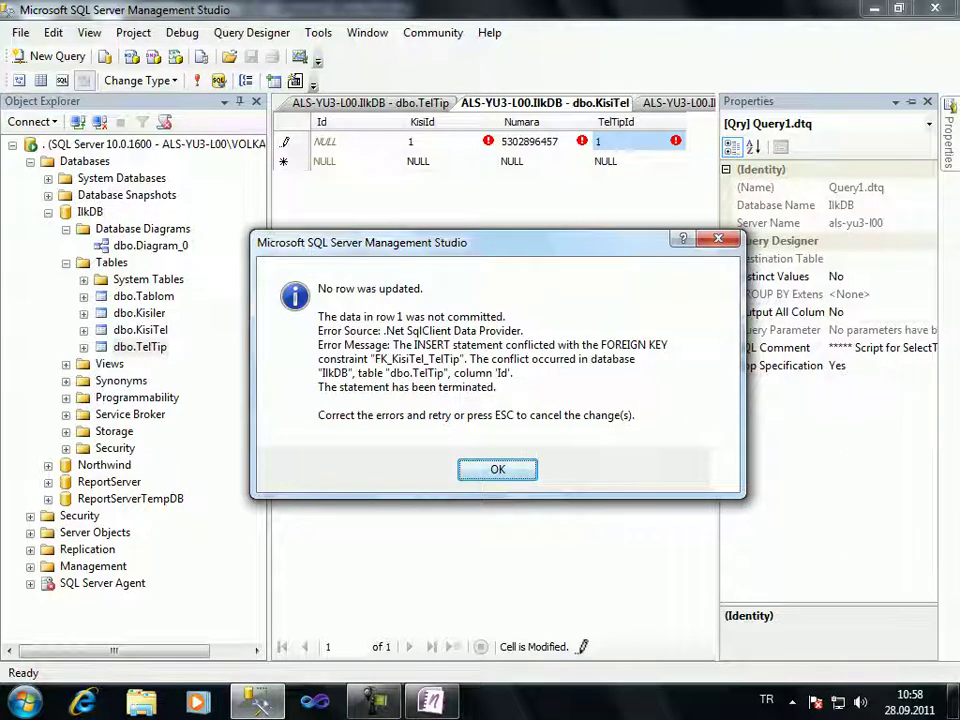
key("Return")
Add the phone types Ev, Cep, İş and Fax to TelTip's Ad column
key("ctrl+Tab")
left_click(418, 142)
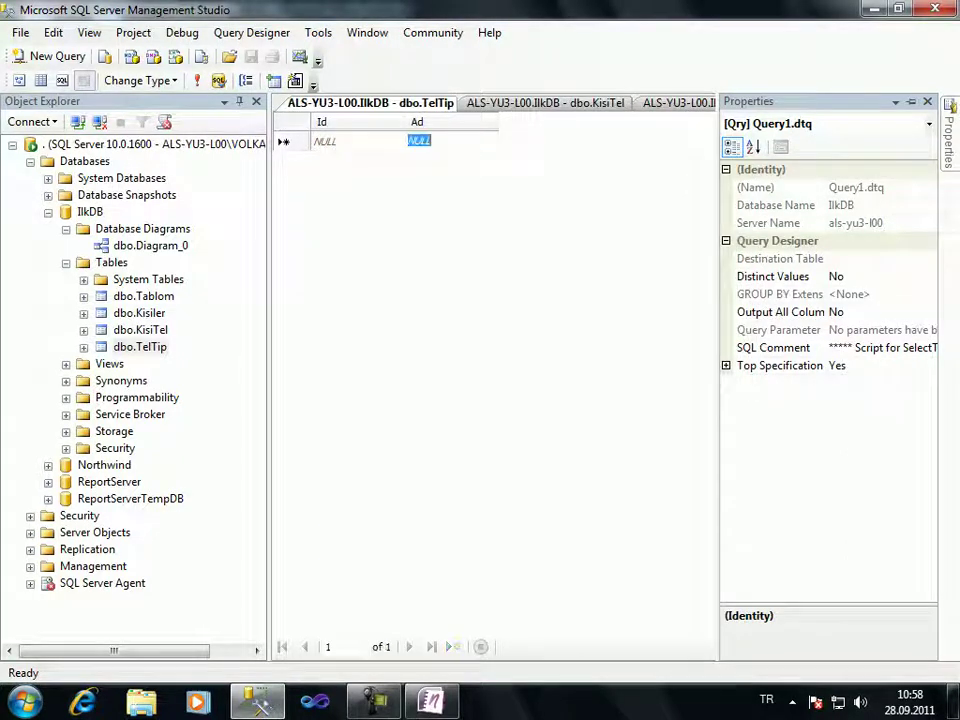
type("Ev")
key("Return")
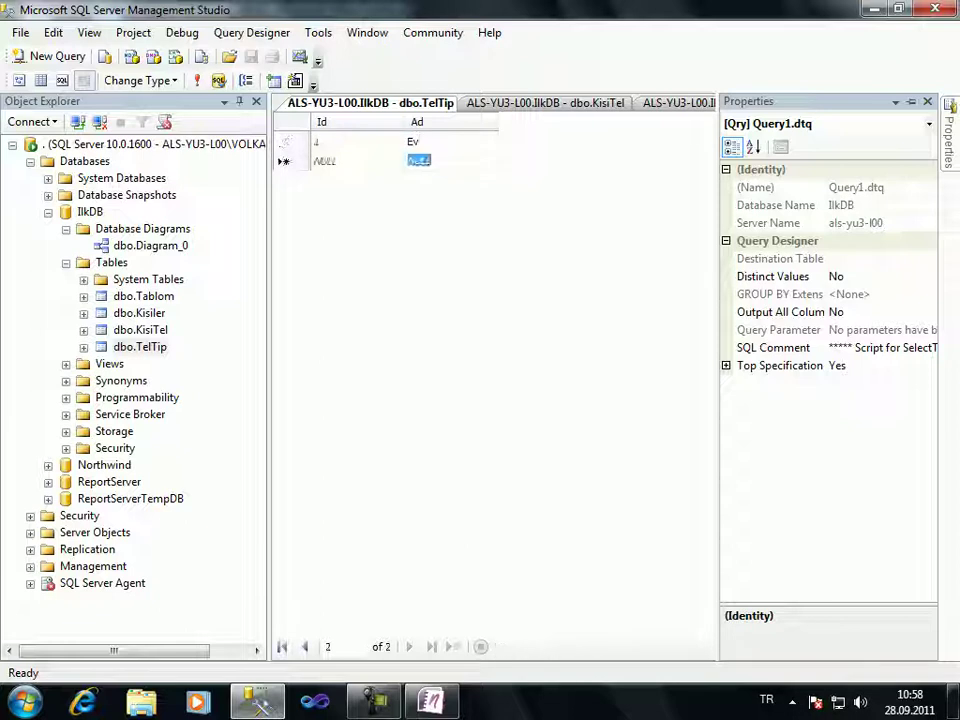
type("Cep")
key("Return")
type("Iş")
key("Return")
type("Fax")
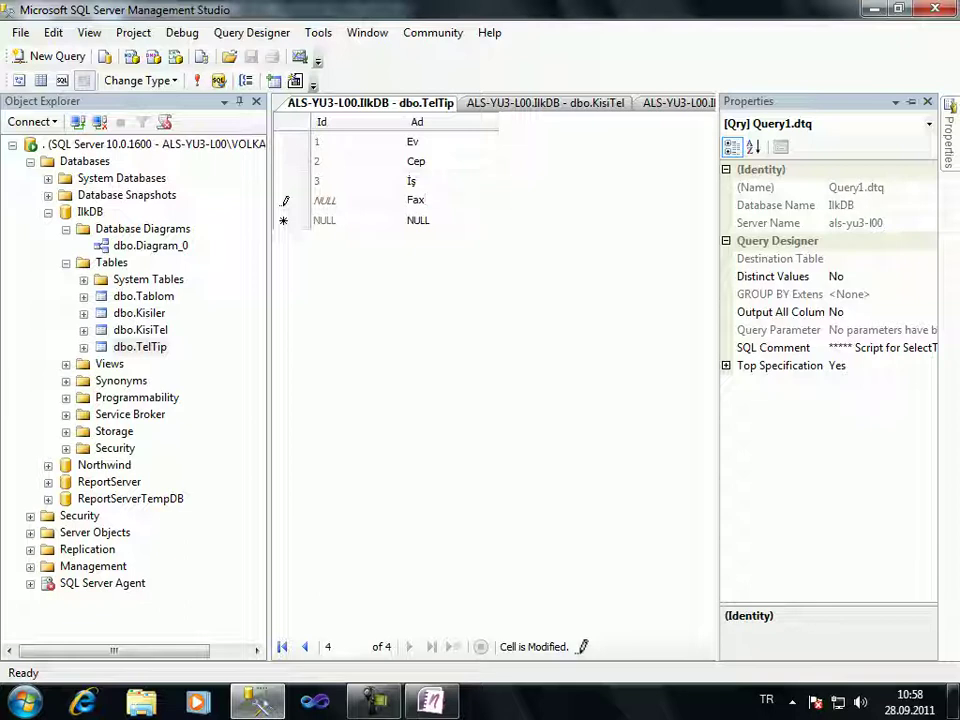
key("Return")
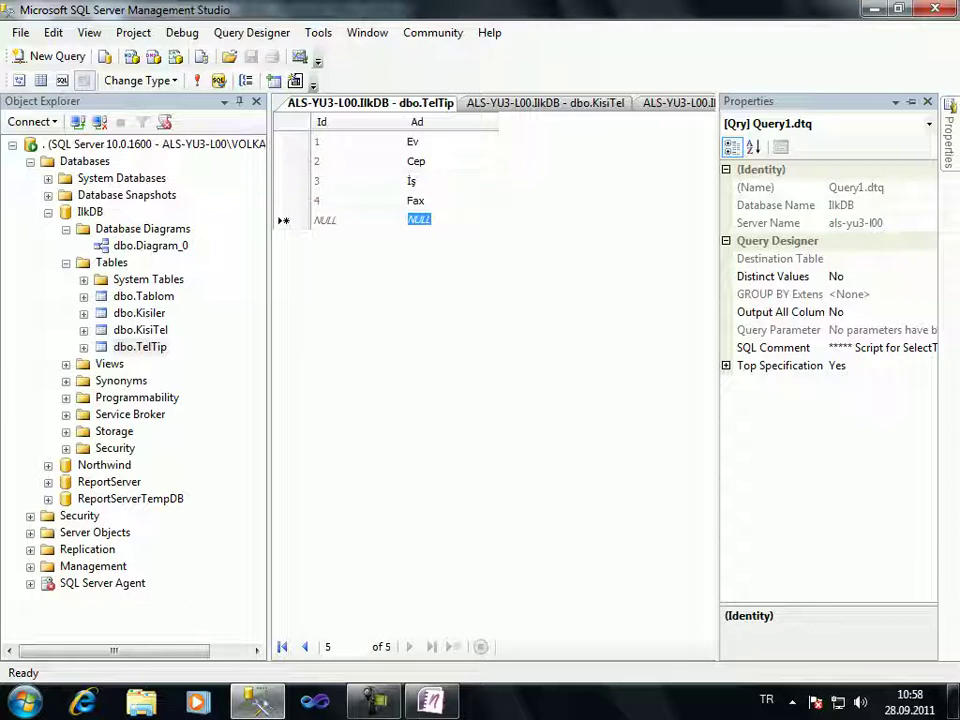
Check the table sketches in OneNote, then return to the KisiTel grid
key("alt+Tab")
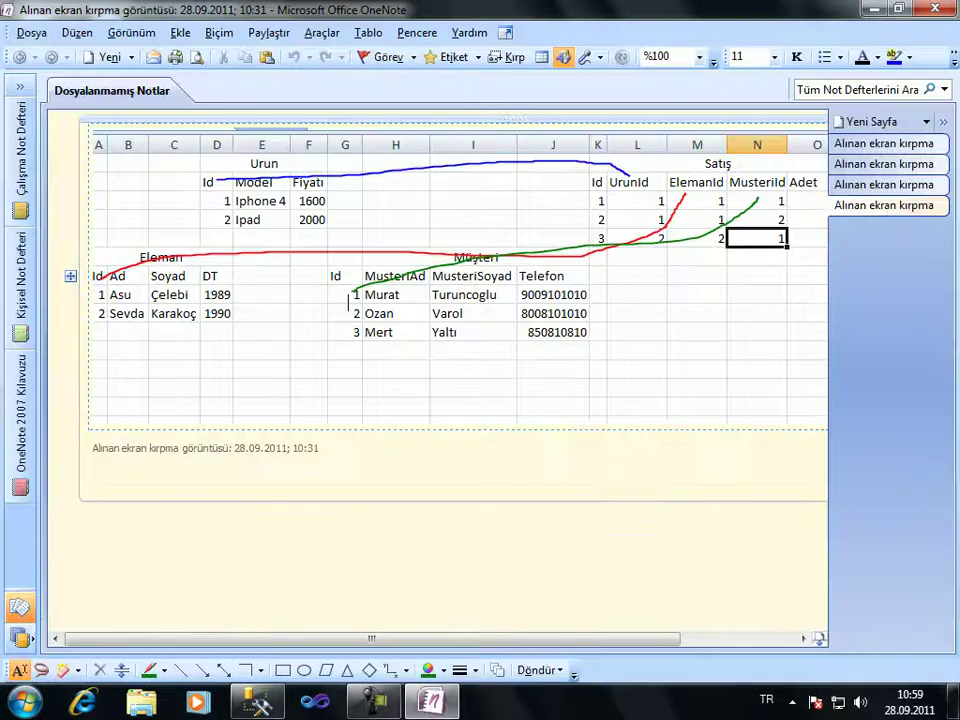
key("alt+Tab")
key("ctrl+Tab")
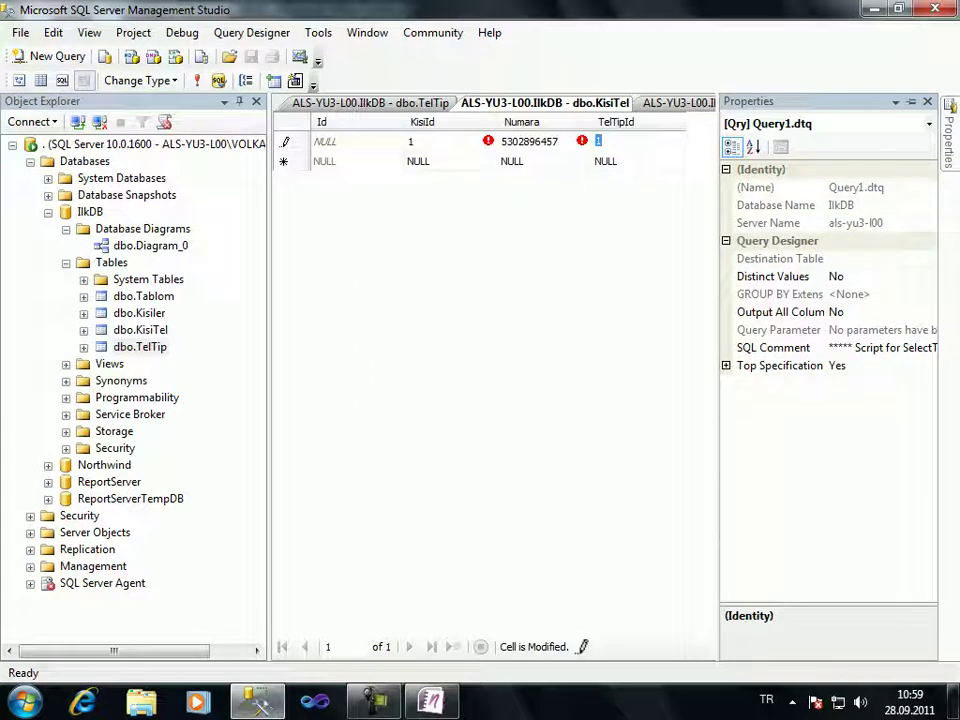
Save the first KisiTel row and start a new row with KisiId 4 and a phone number
key("Return")
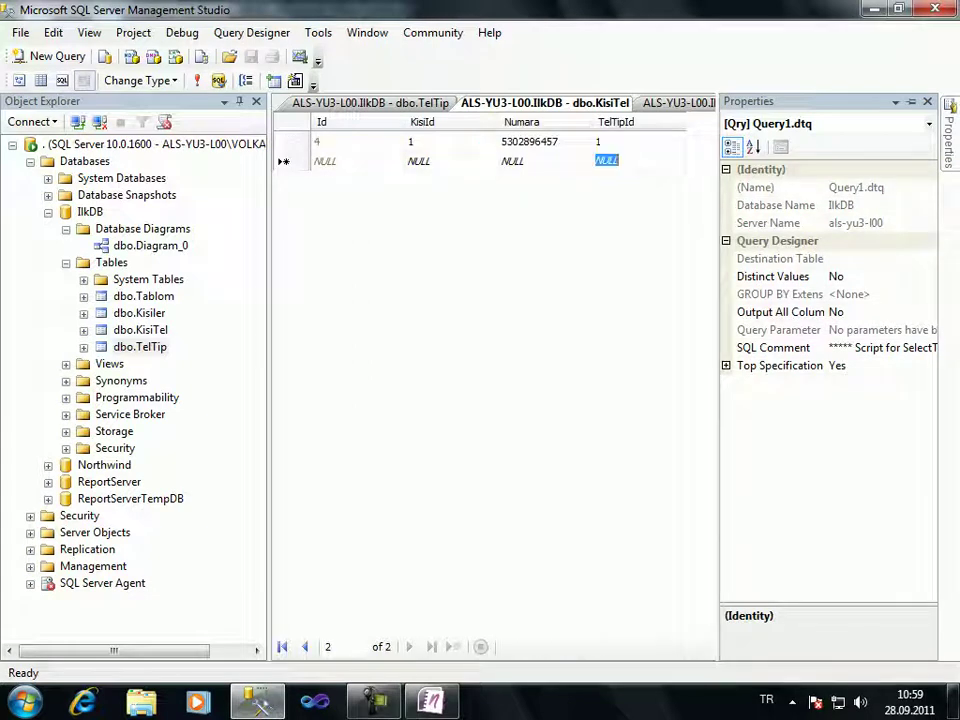
key("shift+Tab")
key("shift+Tab")
type("4")
key("Tab")
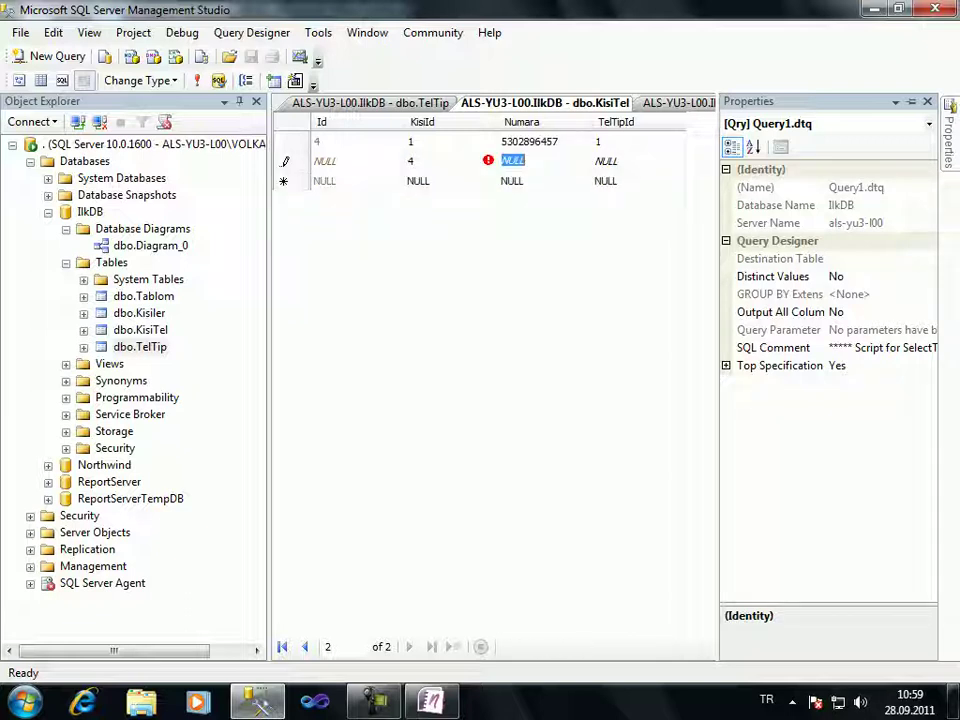
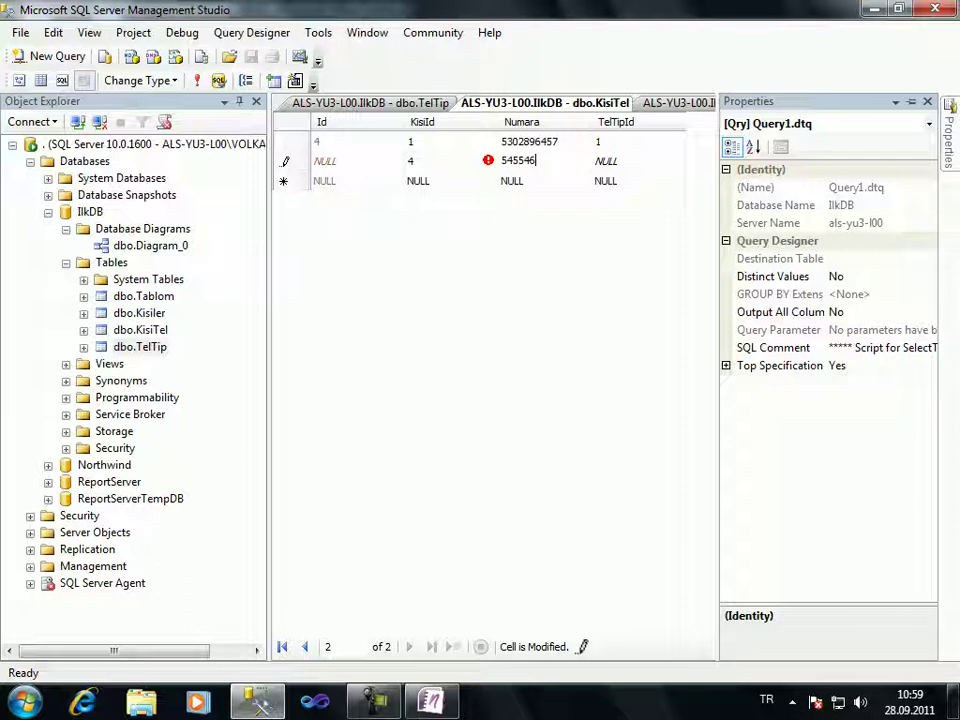
key("Tab")
Enter TelTipId 6, dismiss the foreign key error, and change it to 1
type("6")
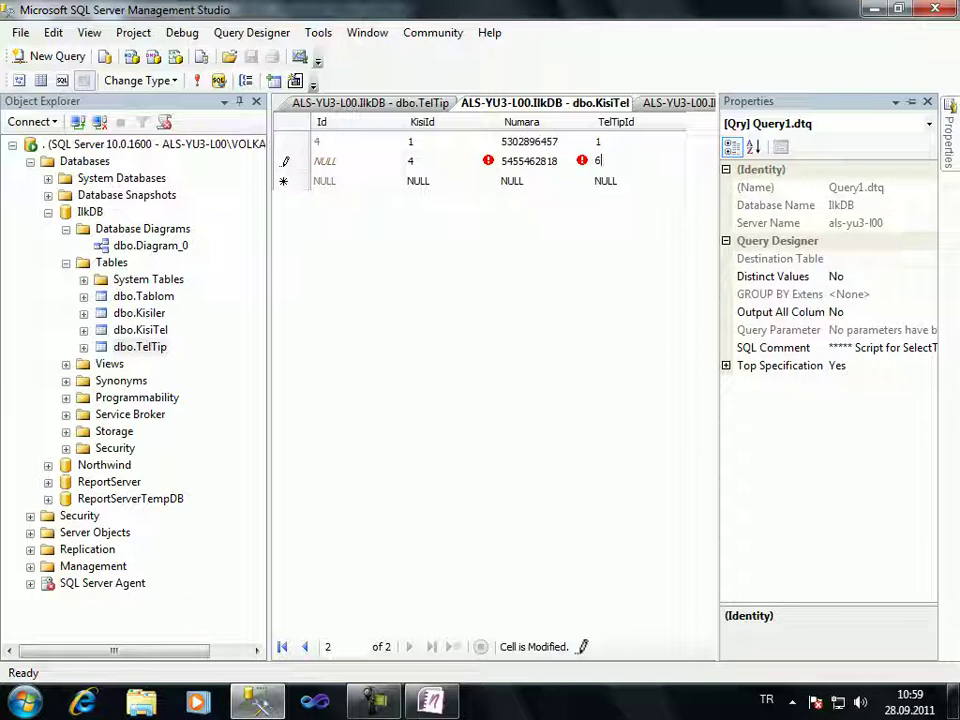
key("Return")
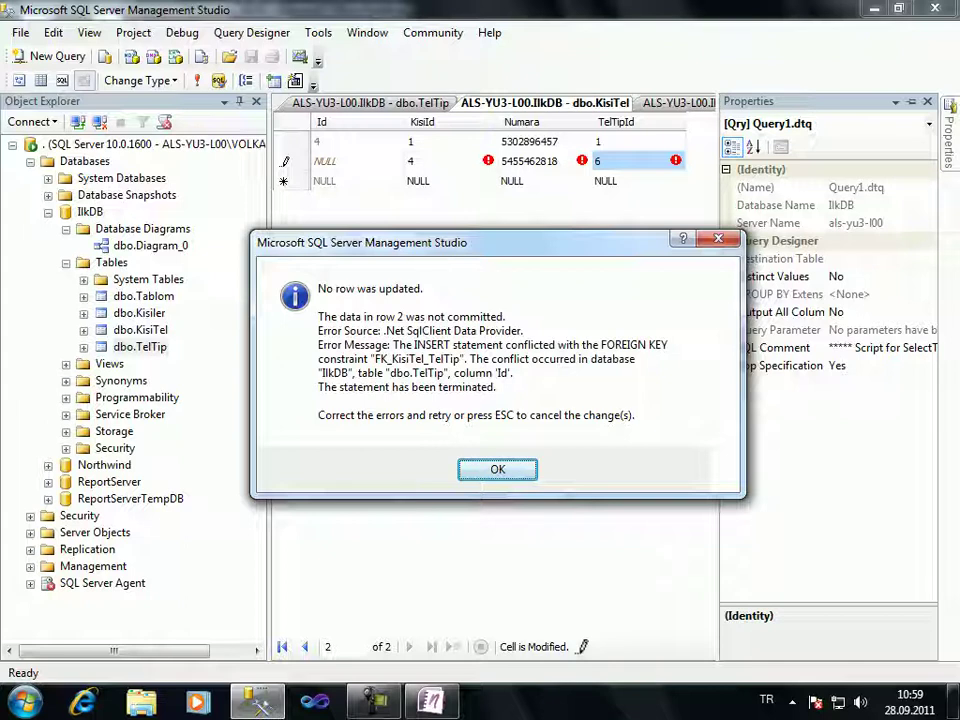
key("Return")
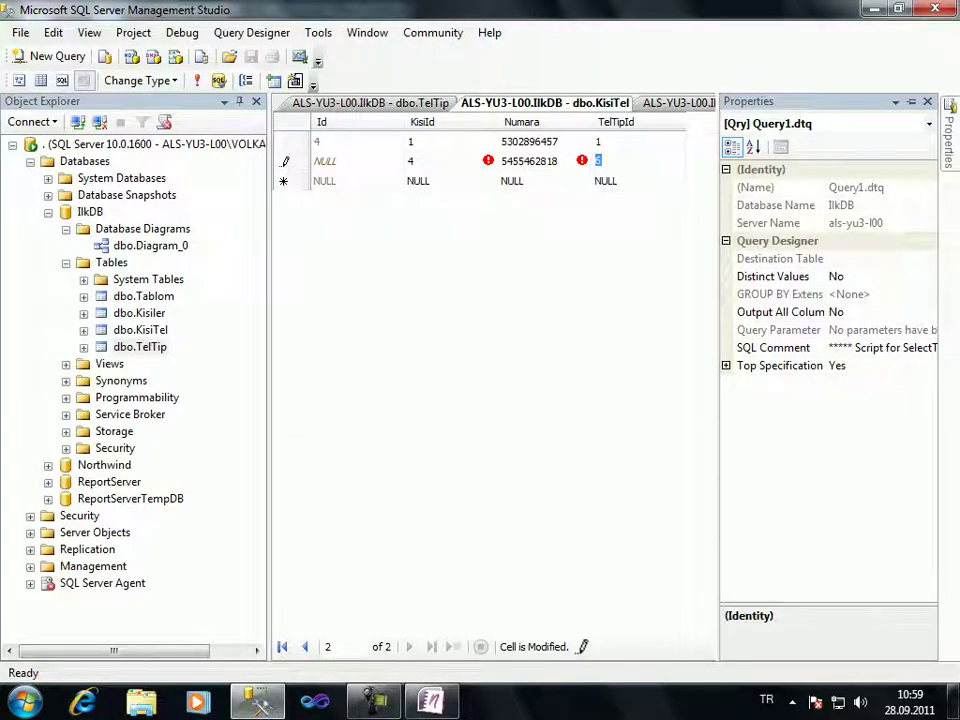
type("1")
Save the corrected second KisiTel row as Id 6 and return to the new row's KisiId cell
key("Return")
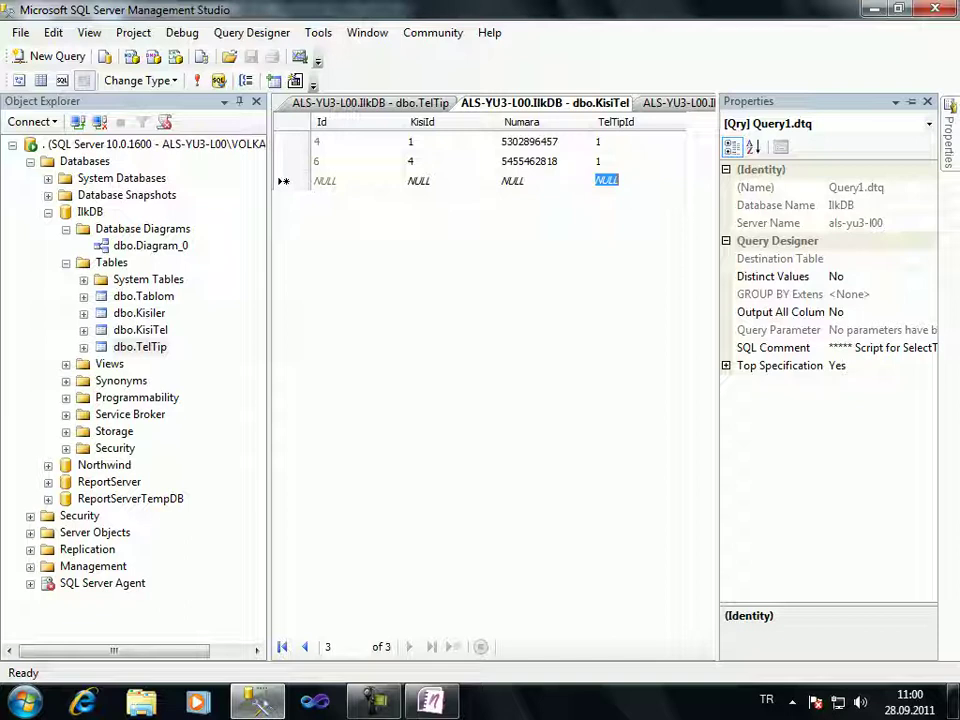
key("shift+Tab")
key("shift+Tab")
Fill the third KisiTel row with KisiId 4, a phone number and TelTipId 2
type("4")
key("Tab")
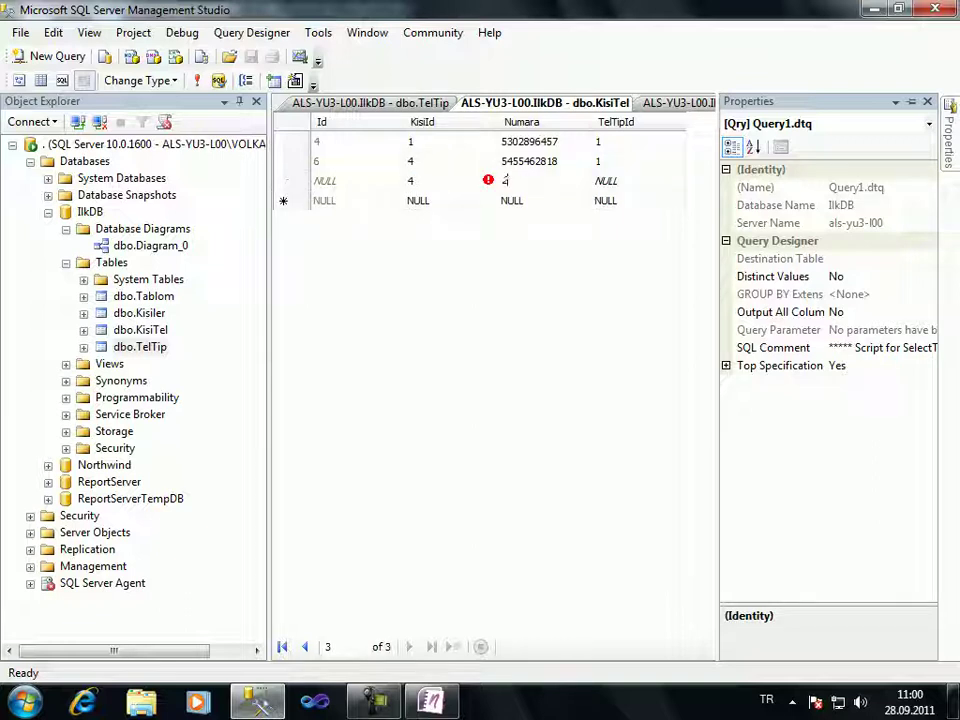
key("Tab")
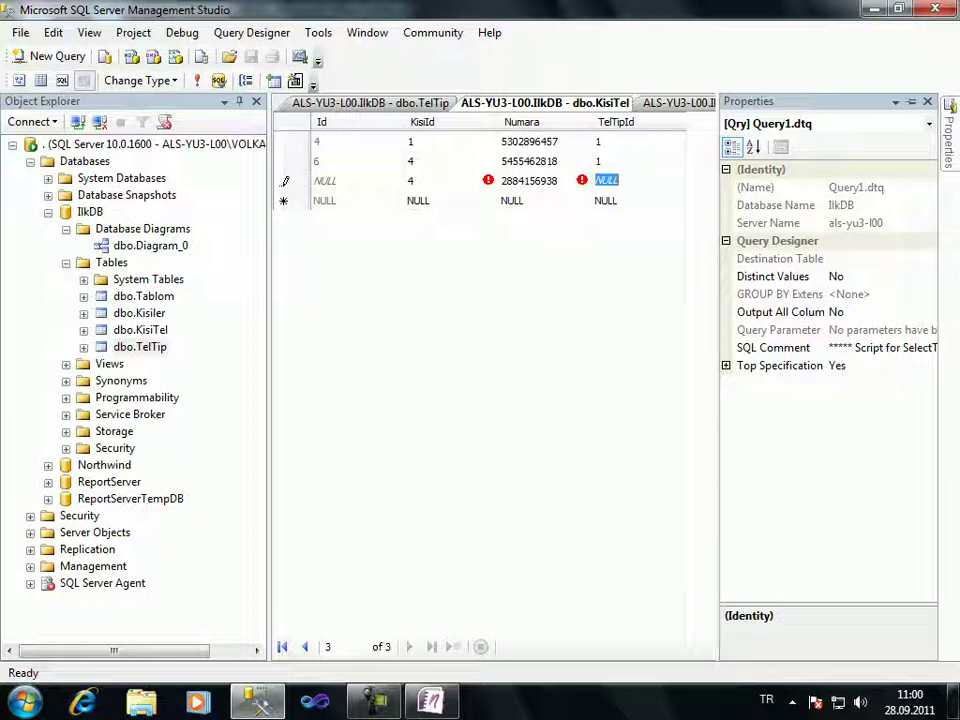
type("2")
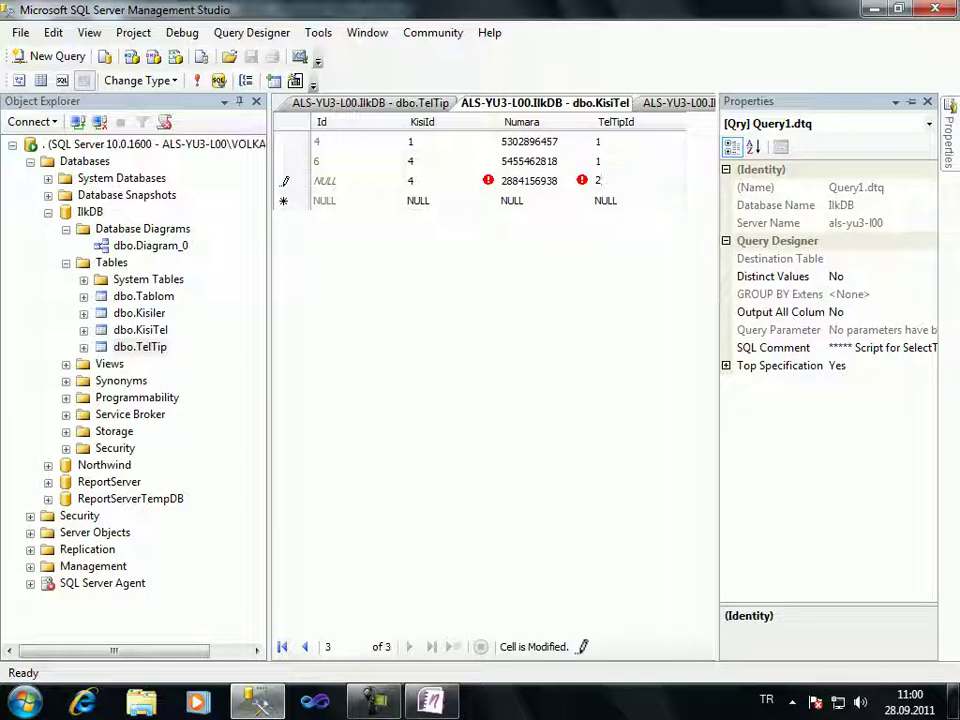
key("Return")
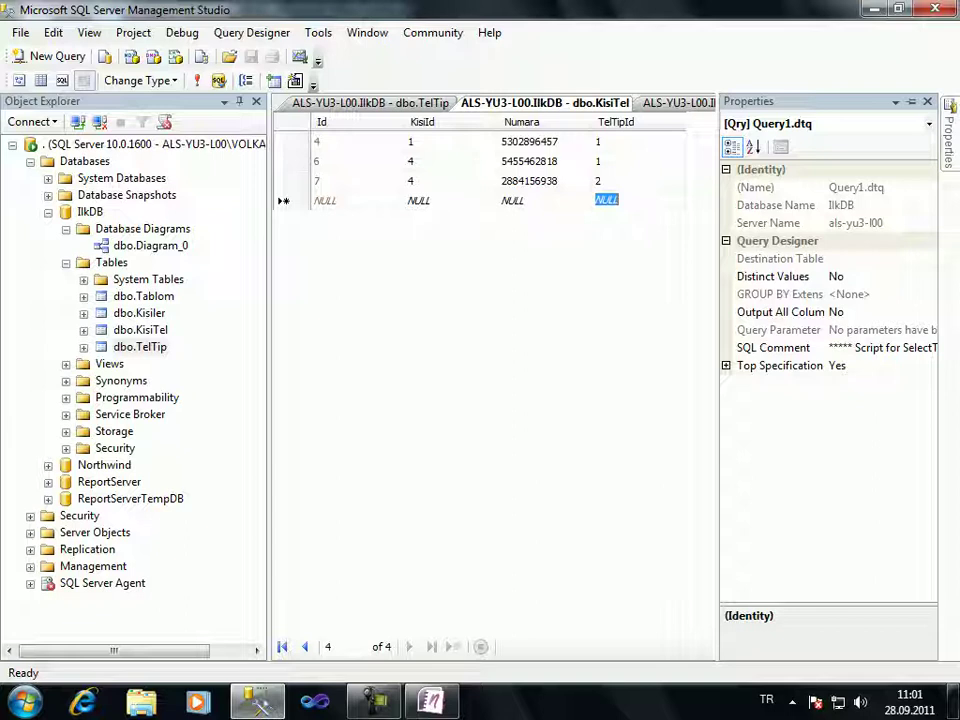
Commit the third KisiTel row as Id 7 and bring the TelTip grid back into view
left_click(418, 200)
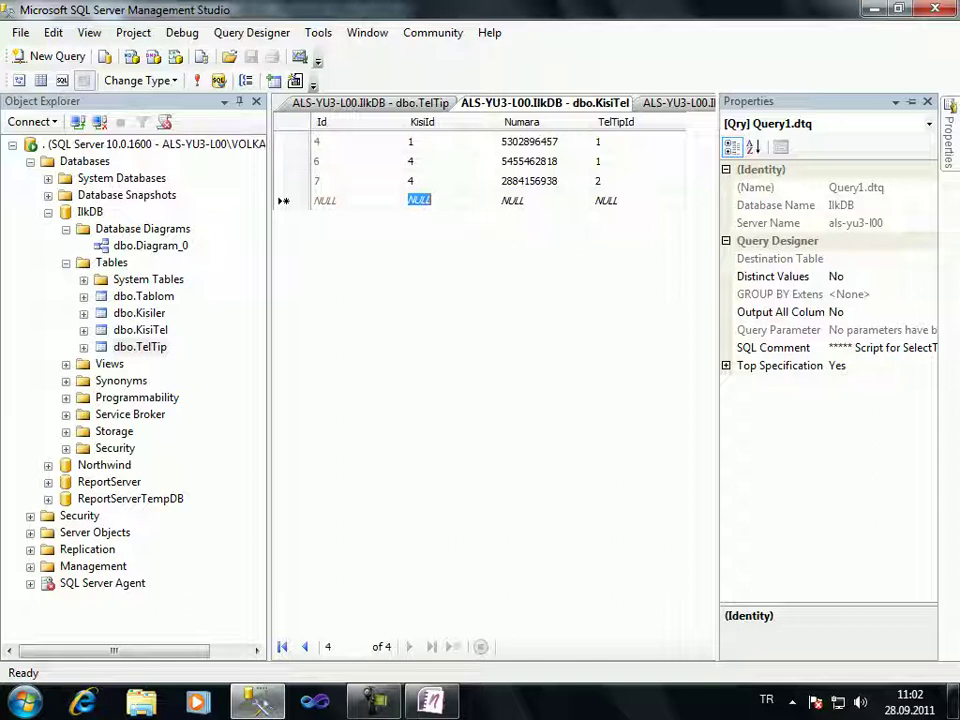
key("ctrl+Tab")
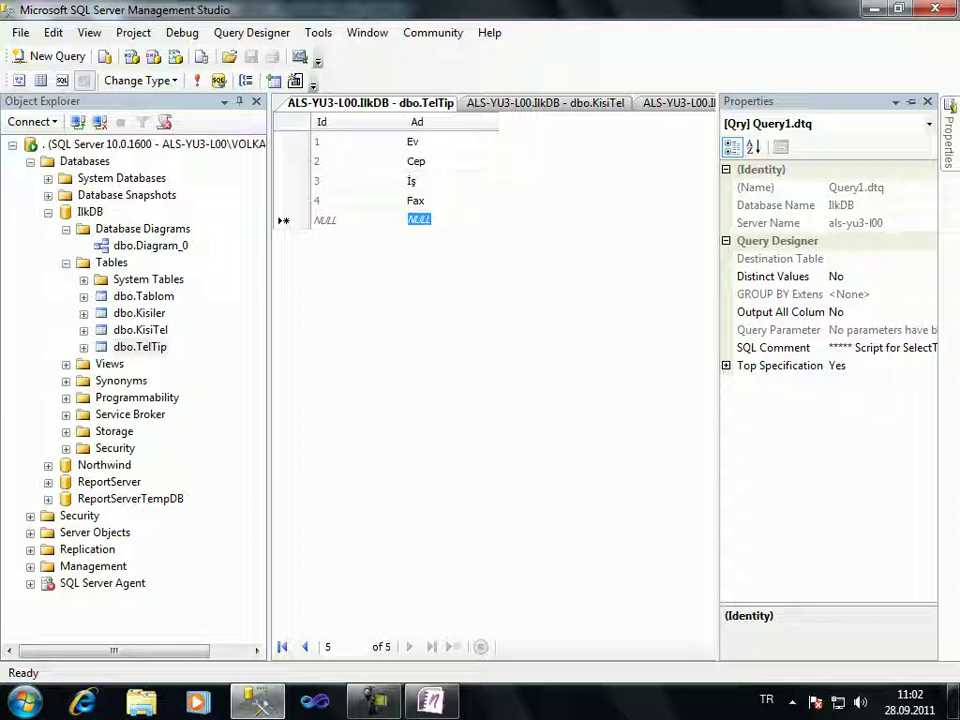
Save Uydu as phone type 5 in TelTip's Ad column
type("Uydu")
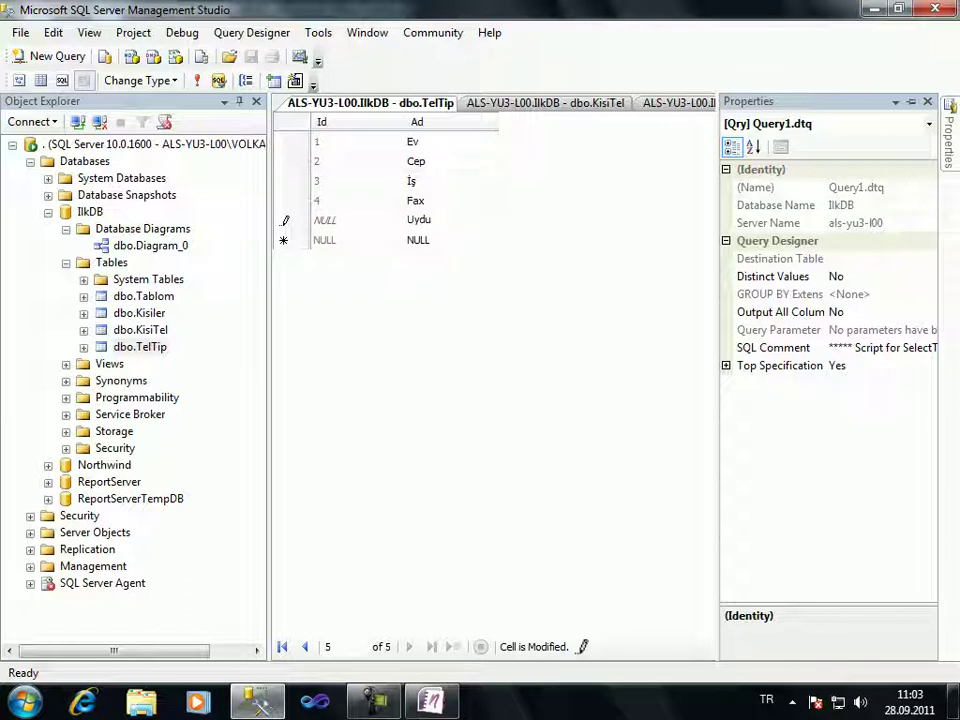
key("Return")
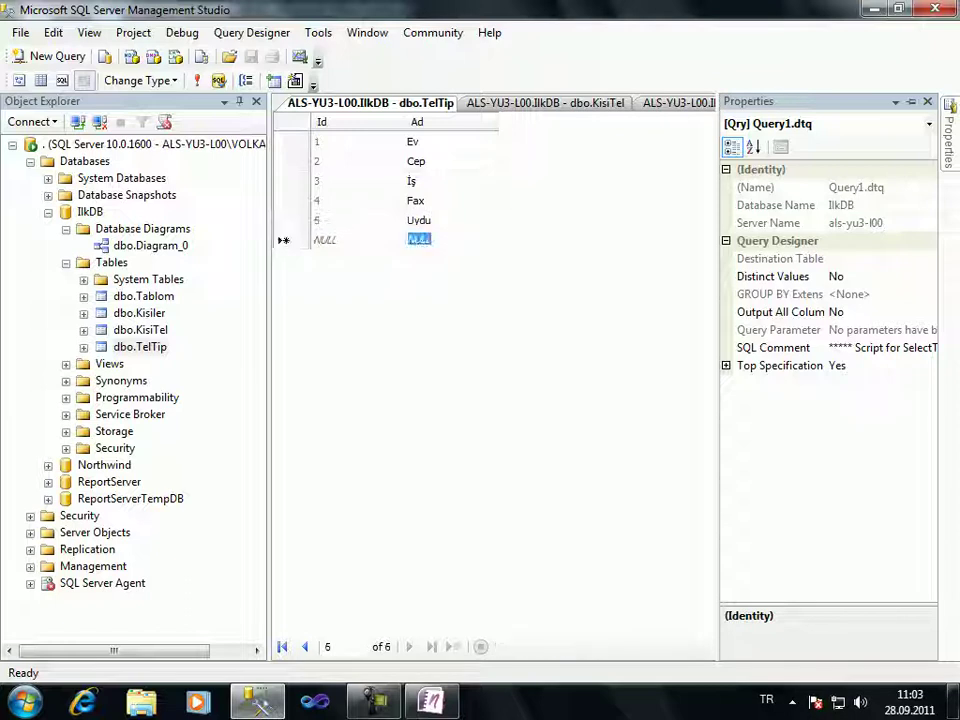